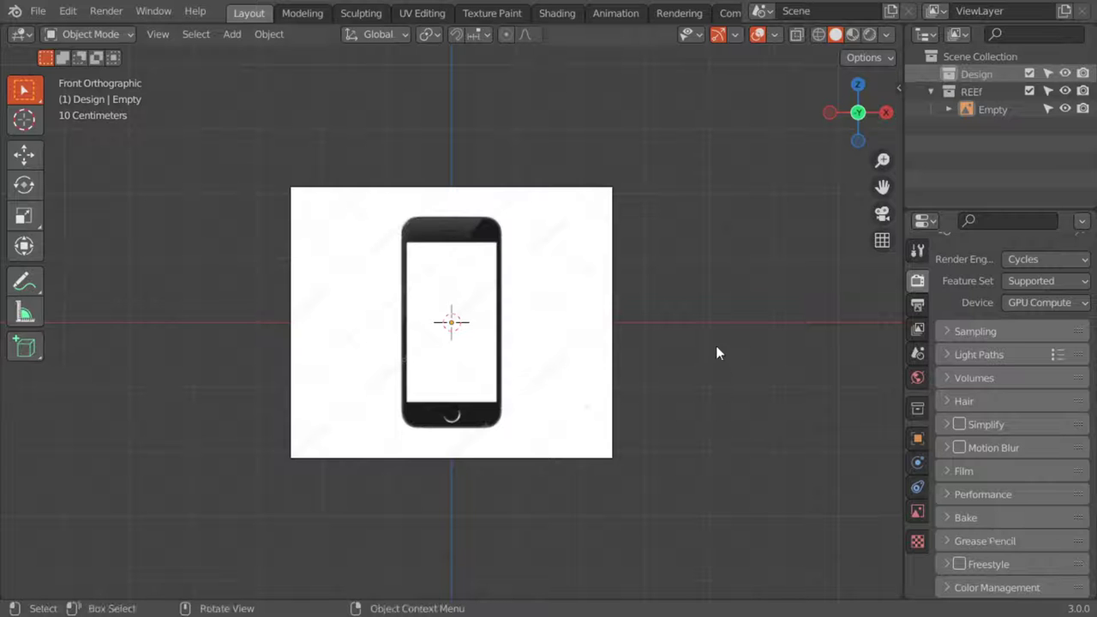
# Hide the REEF phone reference collection.
pyautogui.moveTo(794, 329); pyautogui.dragTo(699, 349, button='middle')
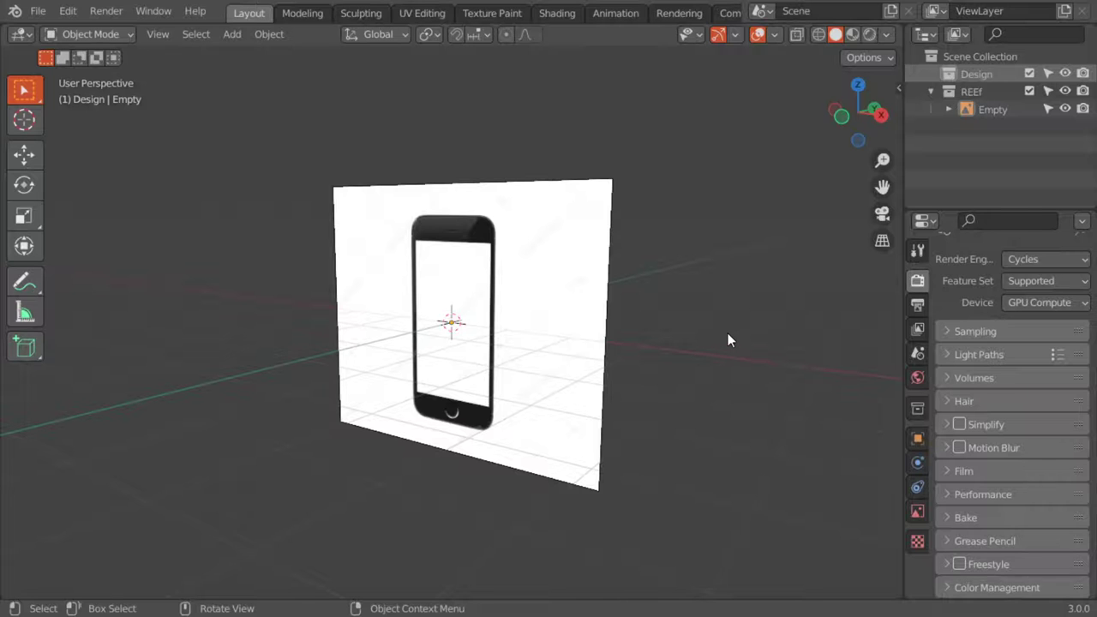
pyautogui.moveTo(728, 340)
pyautogui.mouseDown(button='middle')
pyautogui.moveTo(684, 329)
pyautogui.moveTo(774, 328)
pyautogui.moveTo(656, 328)
pyautogui.mouseUp(button='middle')
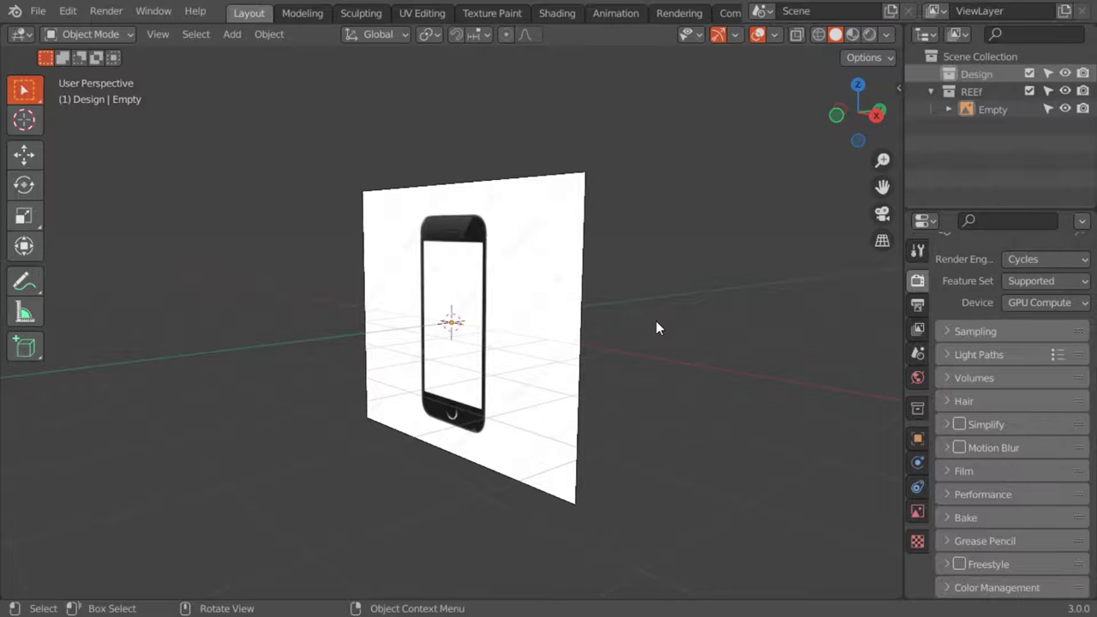
pyautogui.keyDown('shift'); pyautogui.moveTo(656, 328); pyautogui.dragTo(623, 325, button='middle'); pyautogui.keyUp('shift')
pyautogui.hotkey('shift', 'a')
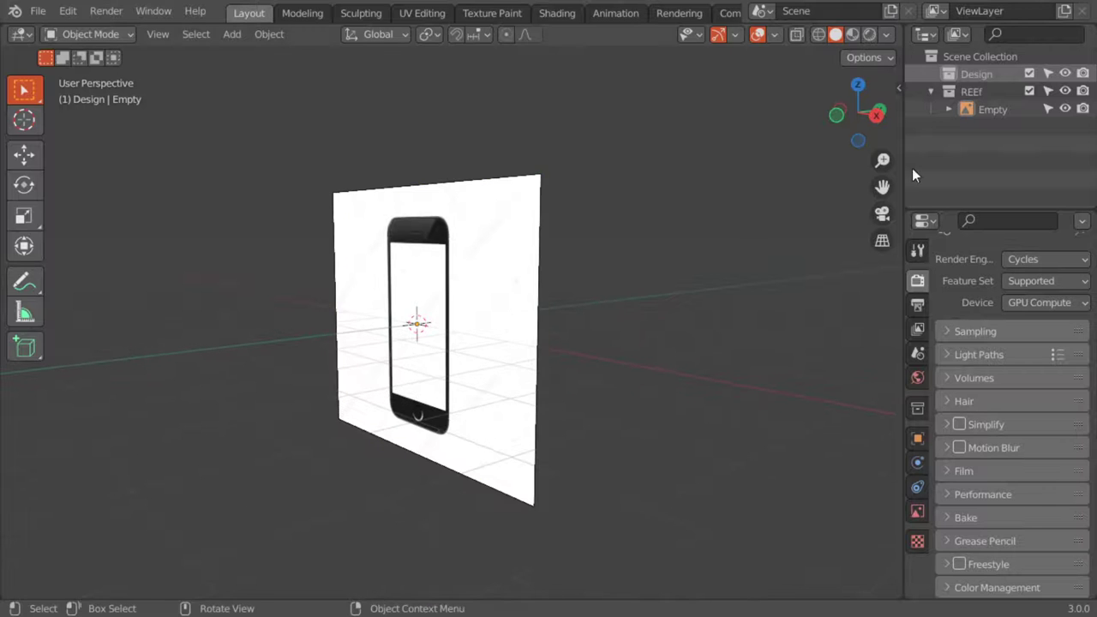
pyautogui.click(1065, 90)
# Add a monkey head mesh and rotate it around the Z and X axes.
pyautogui.hotkey('shift', 'a')
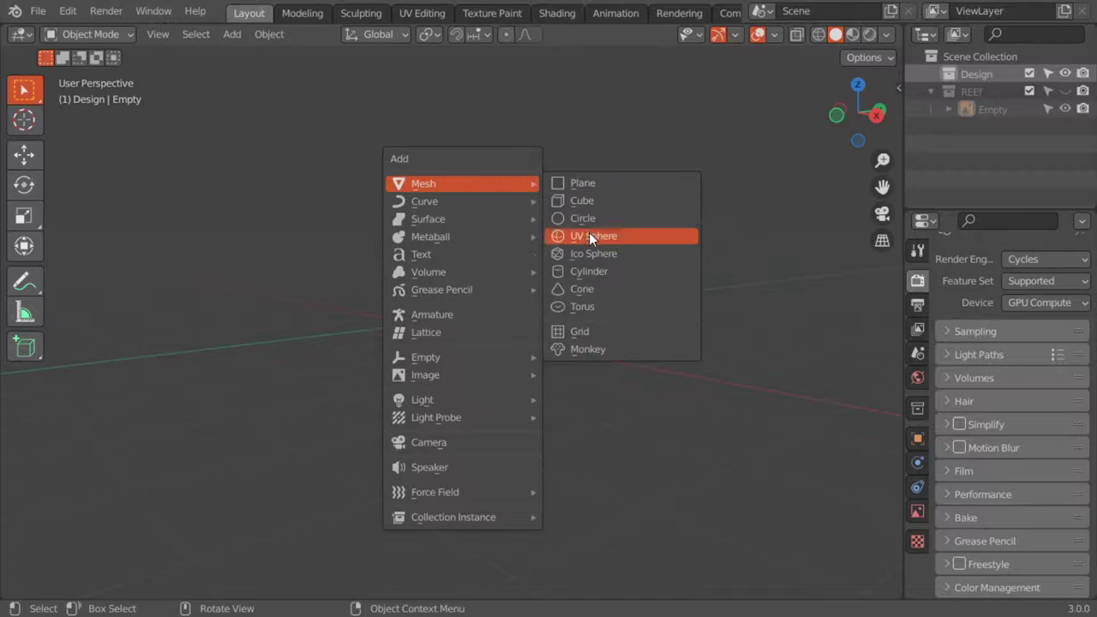
pyautogui.click(588, 349)
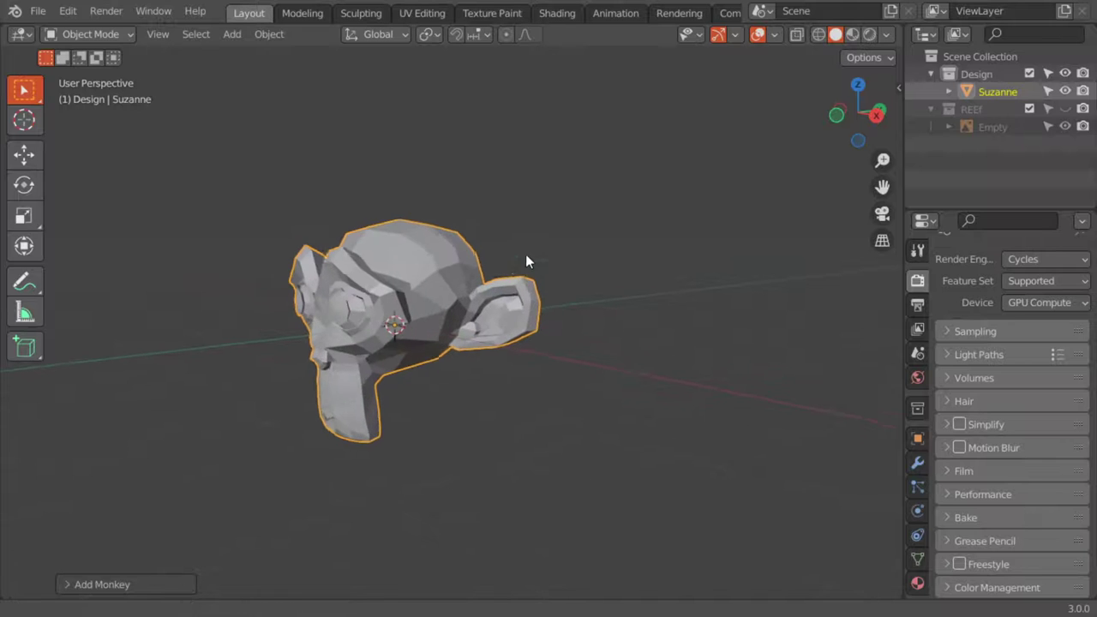
pyautogui.press('r')
pyautogui.press('z')
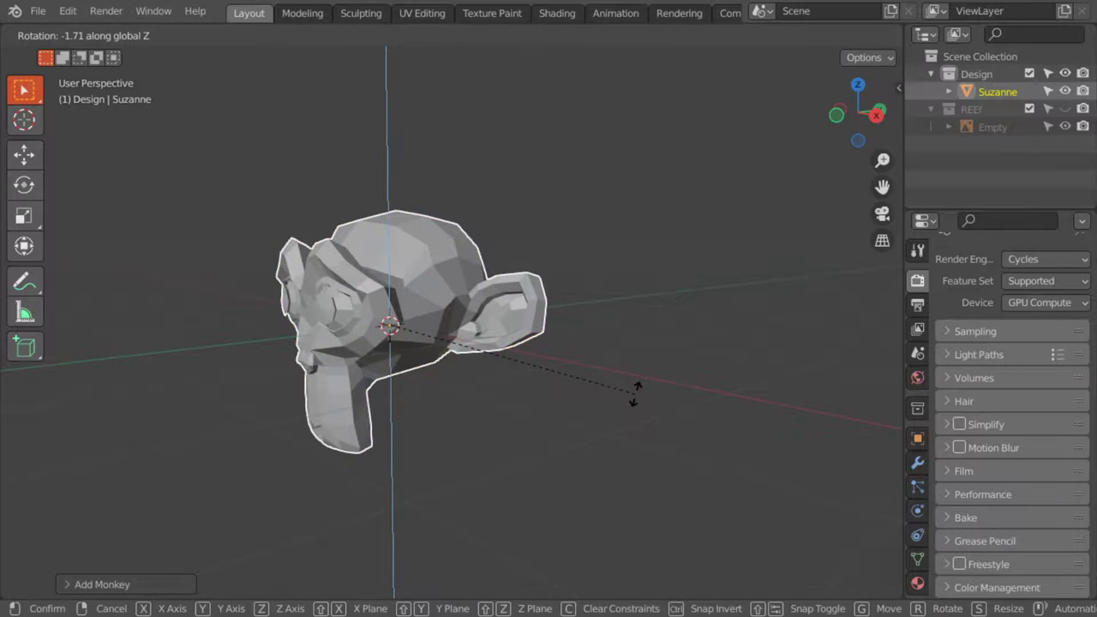
pyautogui.click(634, 395)
pyautogui.press('r')
pyautogui.press('x')
pyautogui.click(483, 436)
# Shade the monkey smooth and add a Subdivision Surface modifier at levels 2/3.
pyautogui.rightClick(426, 314)
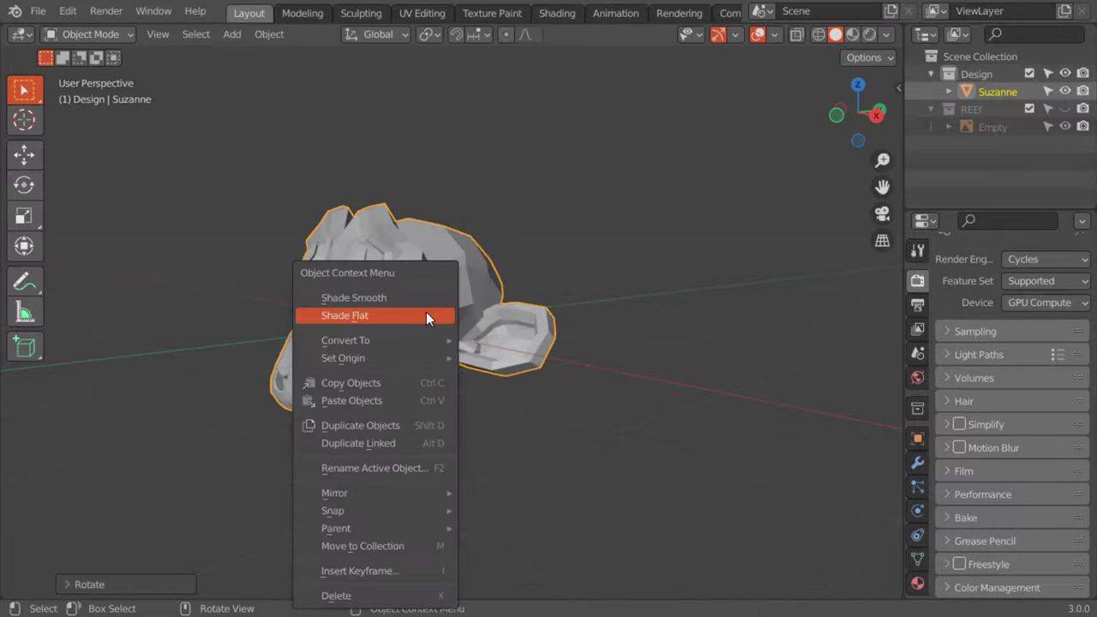
pyautogui.click(422, 300)
pyautogui.click(917, 463)
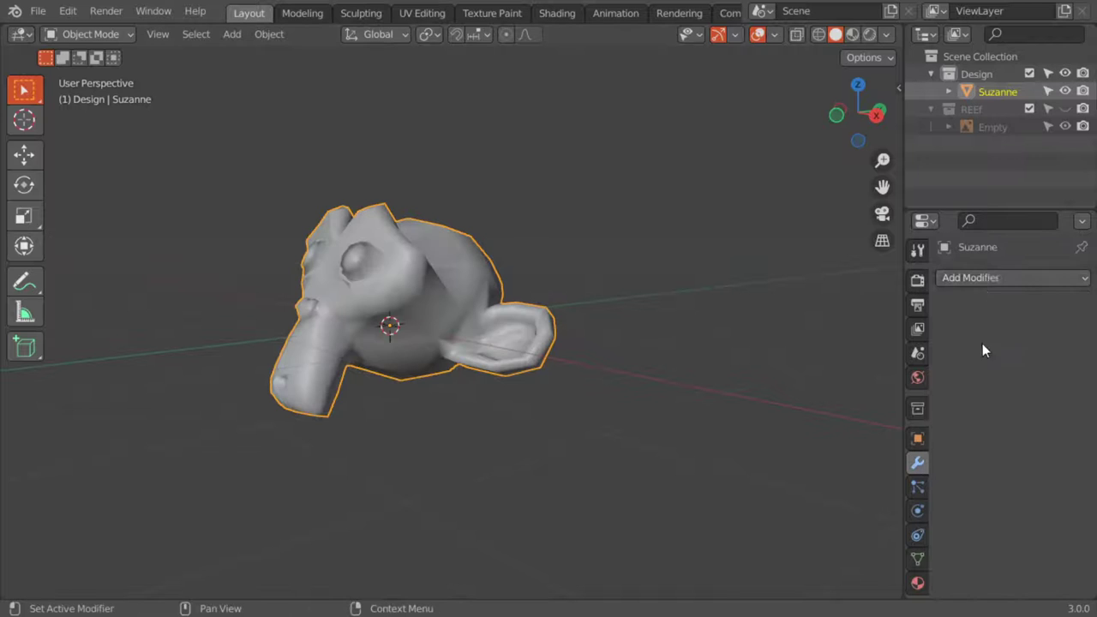
pyautogui.click(990, 286)
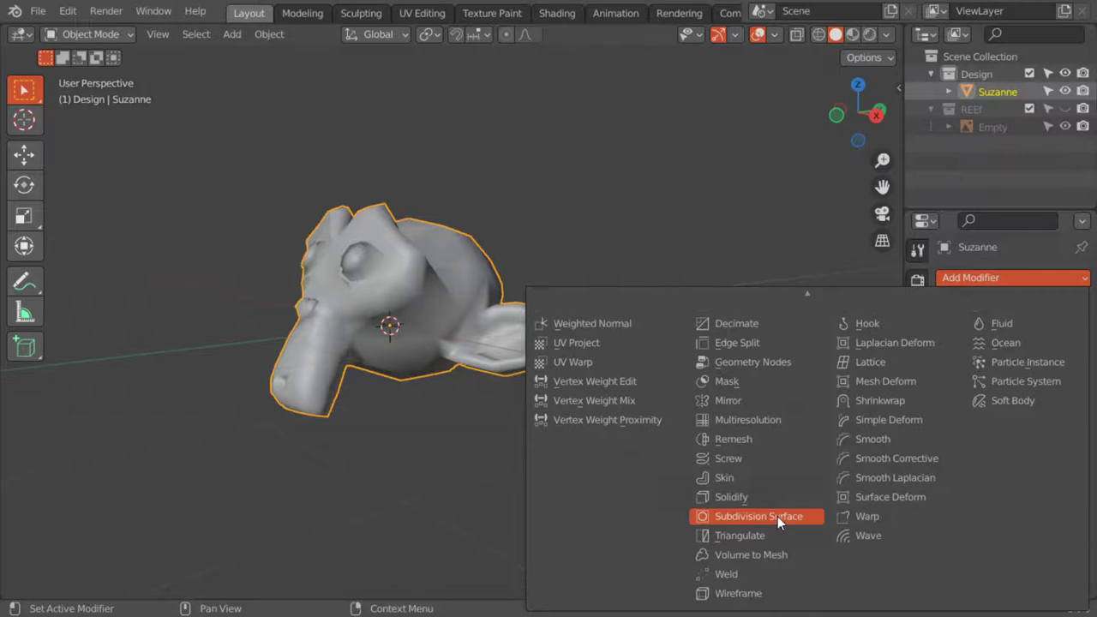
pyautogui.click(778, 516)
pyautogui.click(1063, 352)
pyautogui.click(1063, 371)
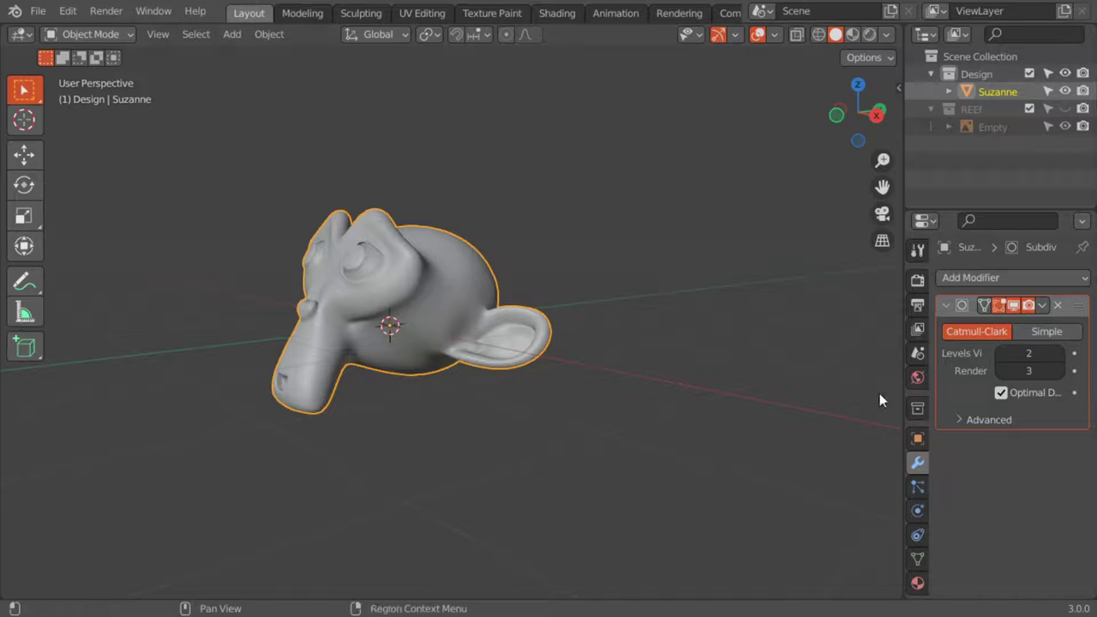
pyautogui.moveTo(879, 394)
pyautogui.mouseDown(button='middle')
pyautogui.moveTo(466, 288)
pyautogui.moveTo(529, 59)
pyautogui.mouseUp(button='middle')
pyautogui.rightClick(467, 288)
pyautogui.click(466, 288)
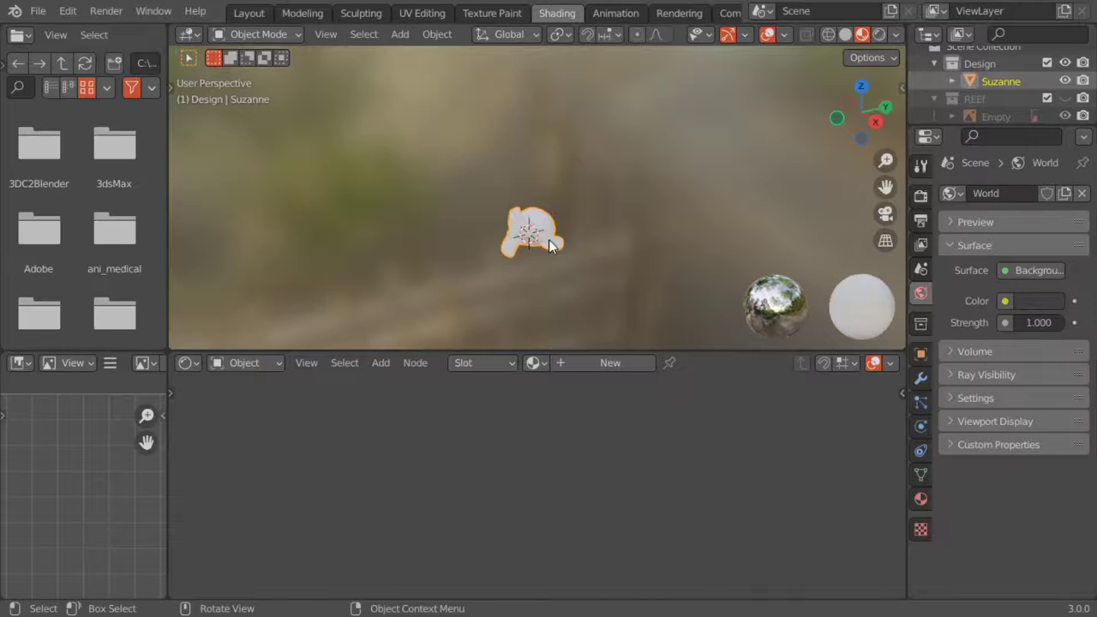
# Zoom in on the monkey head and create a new material for it.
pyautogui.keyDown('ctrl'); pyautogui.moveTo(506, 248); pyautogui.dragTo(545, 185, button='middle'); pyautogui.keyUp('ctrl')
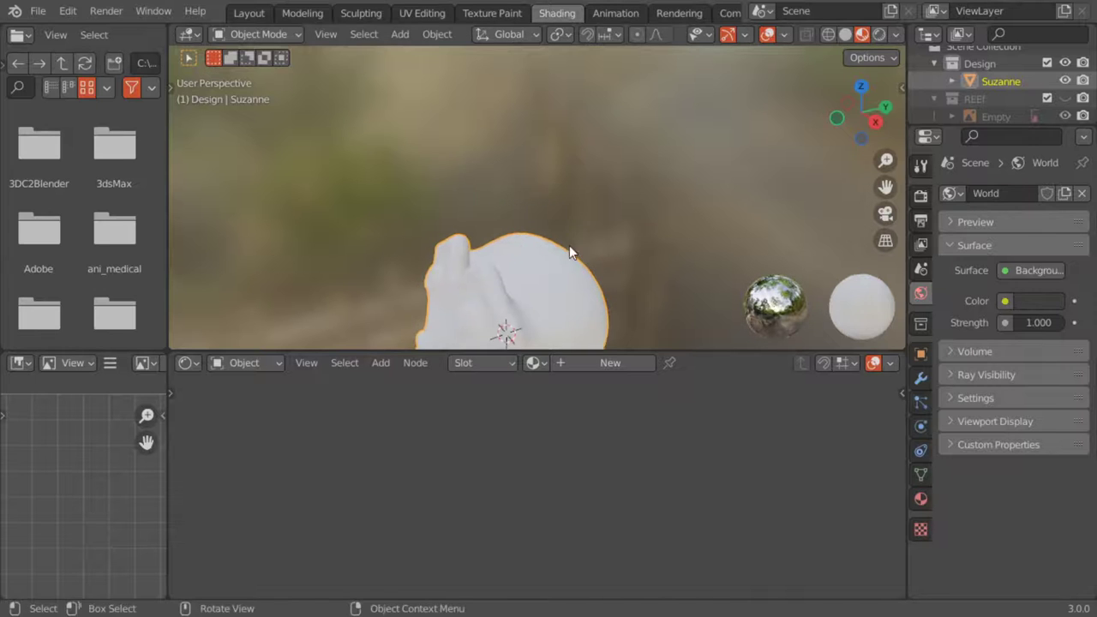
pyautogui.keyDown('shift'); pyautogui.moveTo(569, 245); pyautogui.dragTo(568, 139, button='middle'); pyautogui.keyUp('shift')
pyautogui.scroll(3, 579, 154)
pyautogui.keyDown('shift'); pyautogui.moveTo(573, 200); pyautogui.dragTo(581, 199, button='middle'); pyautogui.keyUp('shift')
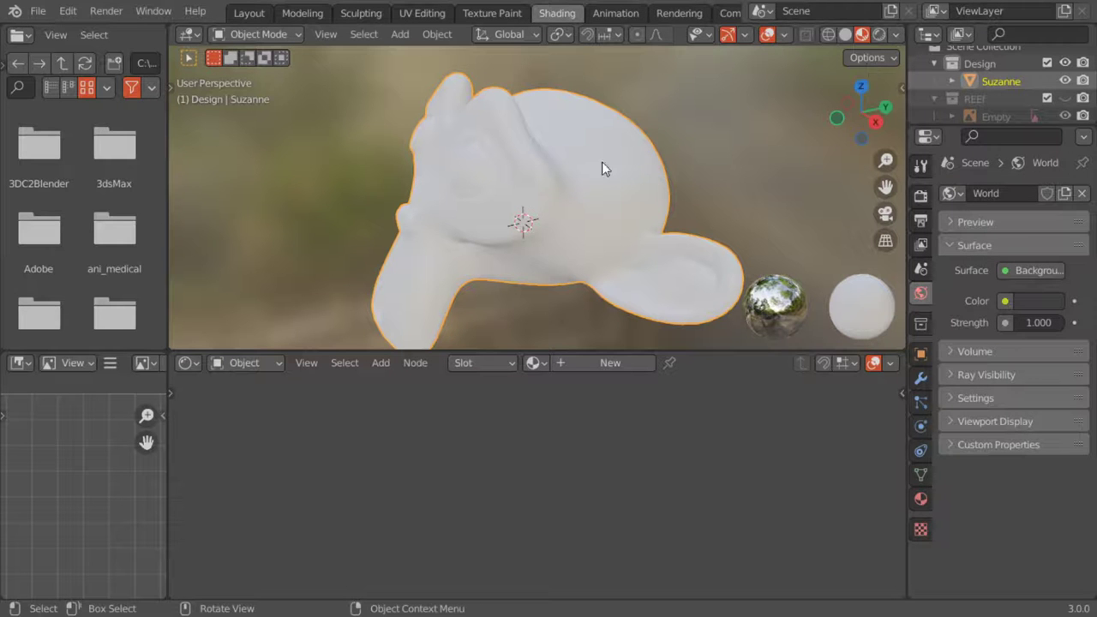
pyautogui.hotkey('shift', 'a')
pyautogui.press('Escape')
pyautogui.click(607, 363)
# Set the Principled BSDF Base Color to black.
pyautogui.moveTo(539, 423); pyautogui.dragTo(597, 465, button='middle')
pyautogui.click(594, 461)
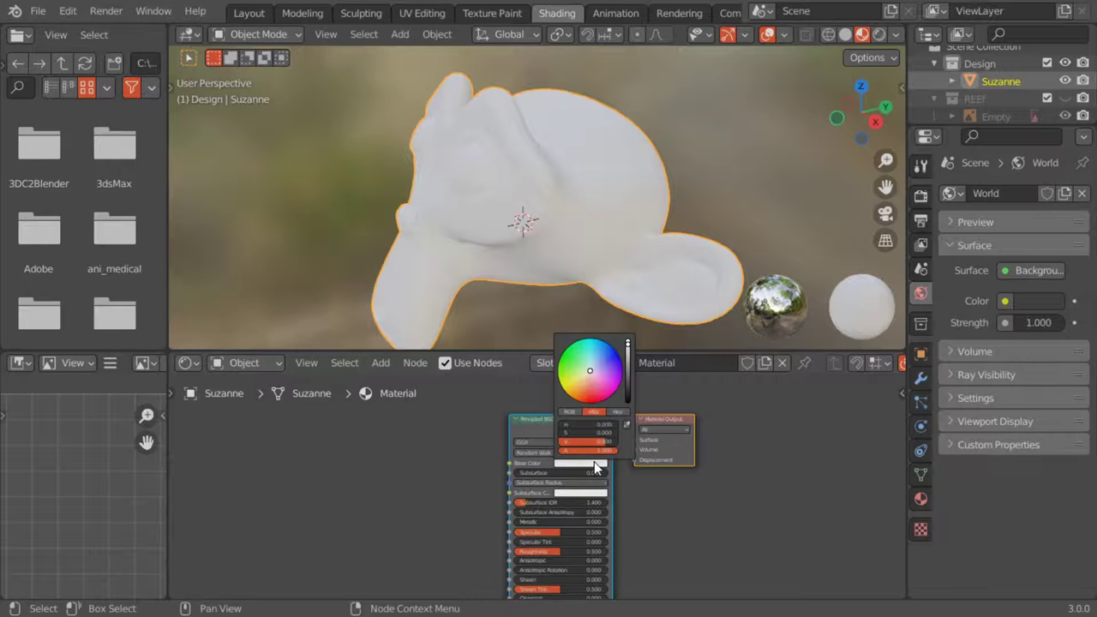
pyautogui.moveTo(628, 343); pyautogui.dragTo(628, 396)
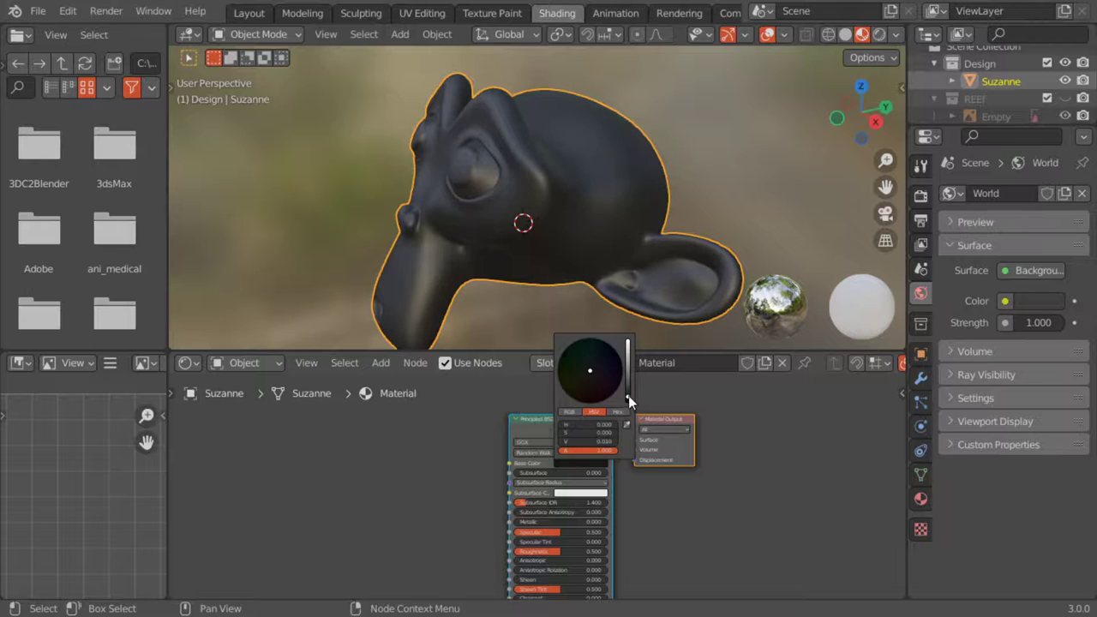
pyautogui.moveTo(506, 165)
pyautogui.mouseDown(button='middle')
pyautogui.moveTo(567, 168)
pyautogui.moveTo(607, 204)
pyautogui.mouseUp(button='middle')
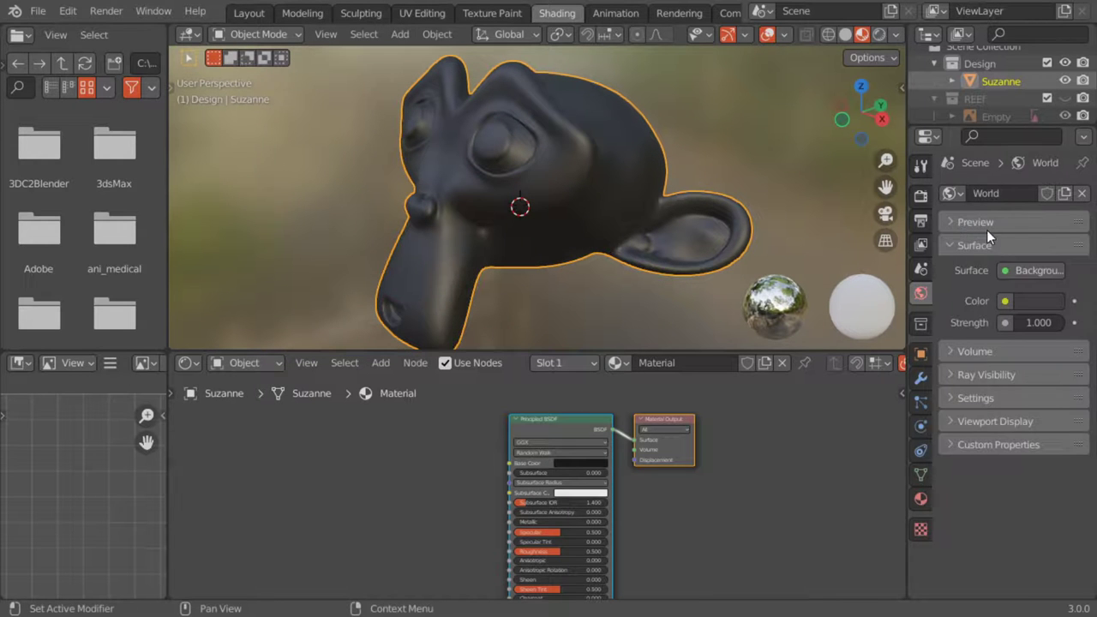
pyautogui.click(921, 195)
# Switch rendering to Eevee with Ambient Occlusion and Screen Space Reflections enabled.
pyautogui.click(1020, 199)
pyautogui.click(1019, 211)
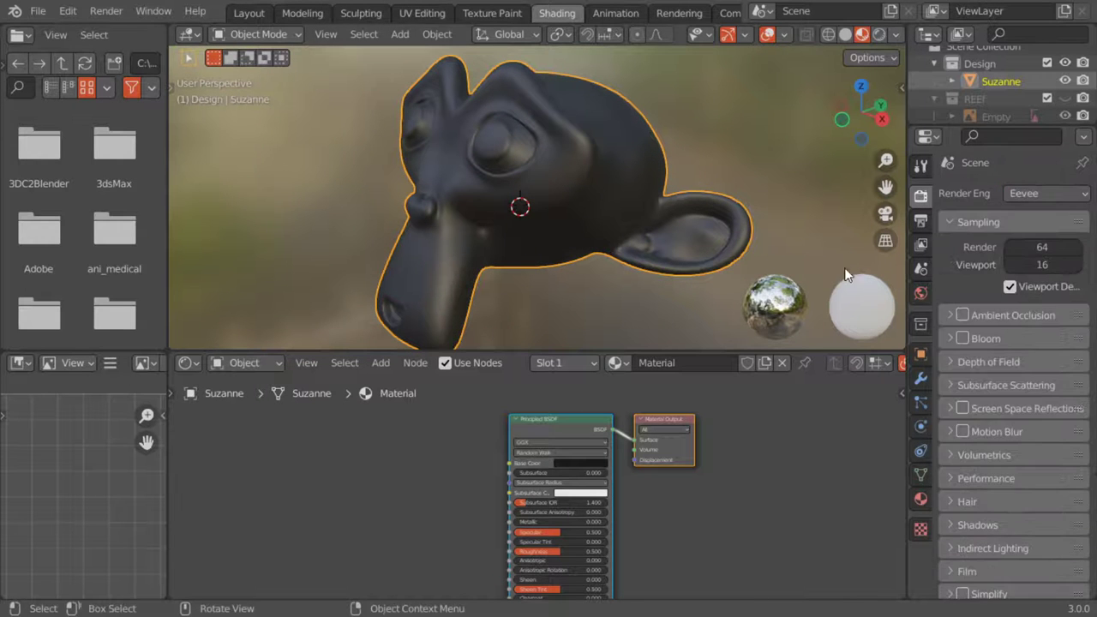
pyautogui.click(963, 315)
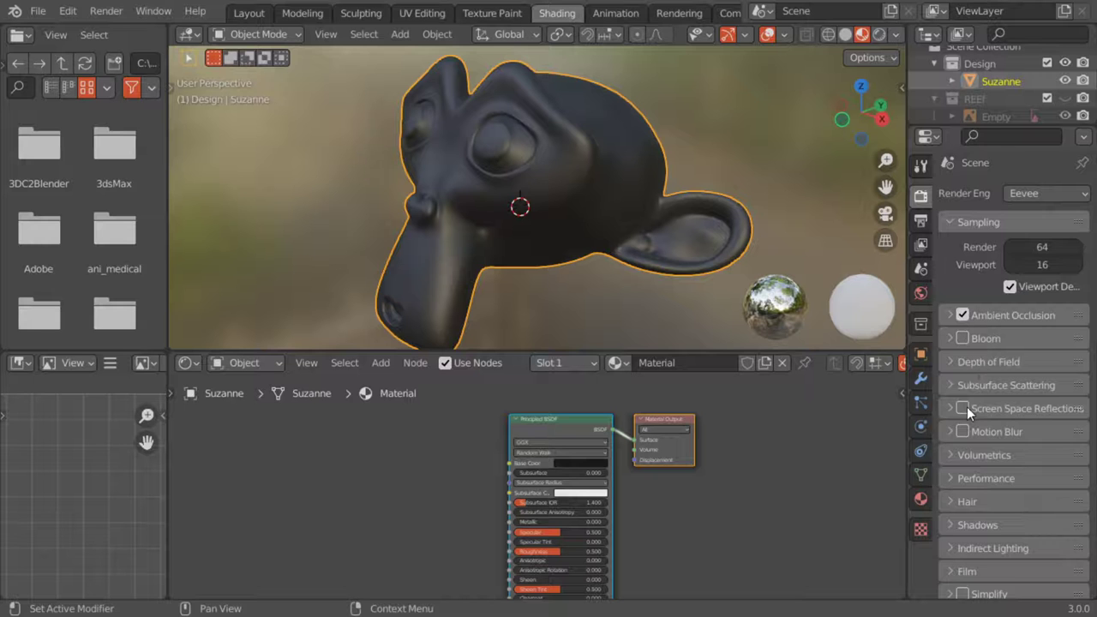
pyautogui.click(967, 407)
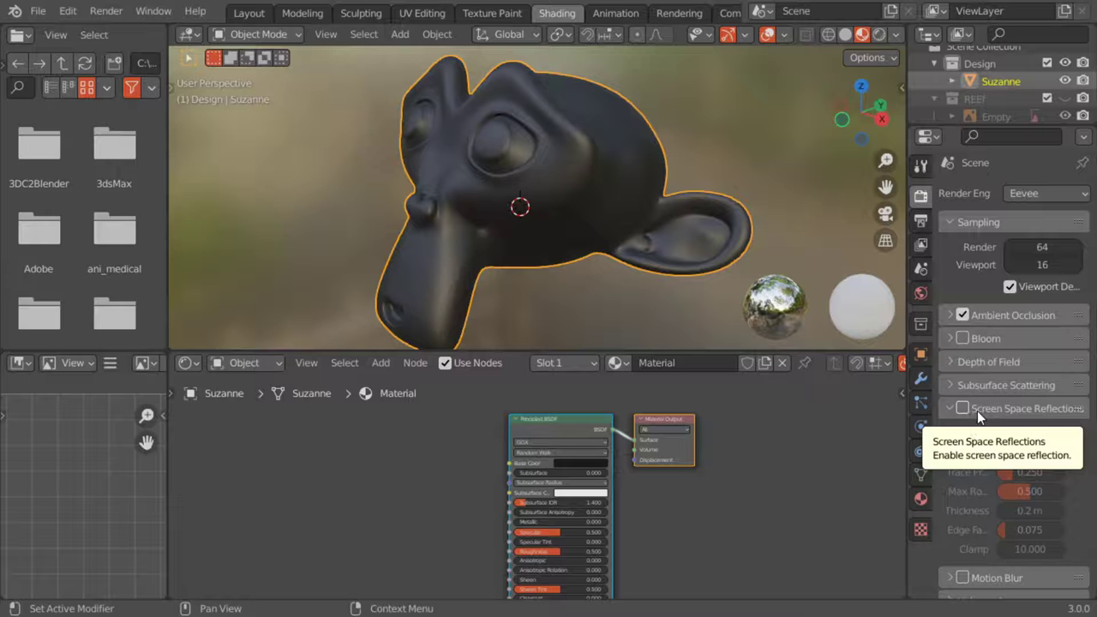
pyautogui.click(977, 410)
# Spread the Principled BSDF and Material Output nodes apart.
pyautogui.moveTo(612, 428); pyautogui.dragTo(630, 426, button='middle')
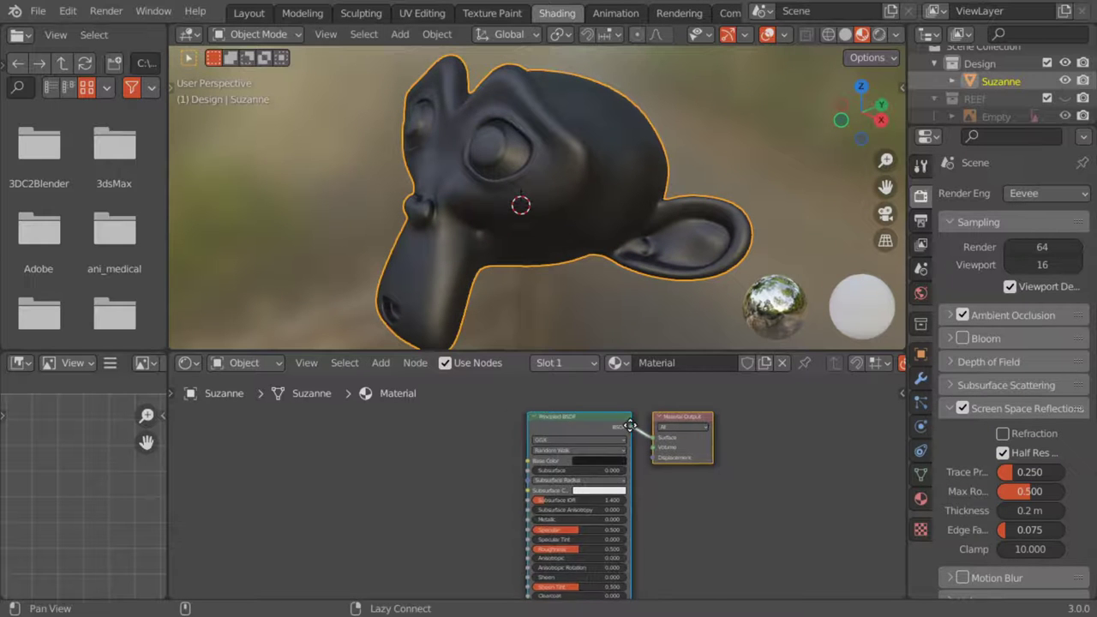
pyautogui.moveTo(589, 423); pyautogui.dragTo(375, 396)
pyautogui.moveTo(682, 418); pyautogui.dragTo(688, 472)
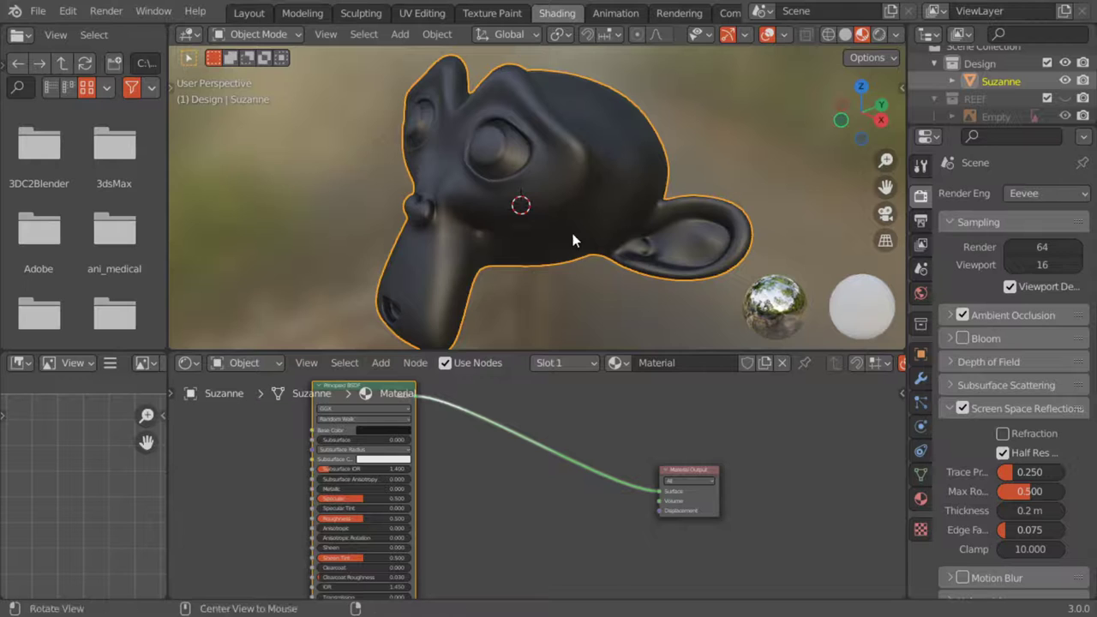
# Add an Emission node between the Principled BSDF and Material Output.
pyautogui.moveTo(573, 233); pyautogui.dragTo(562, 248, button='middle')
pyautogui.hotkey('shift', 'a')
pyautogui.click(450, 412)
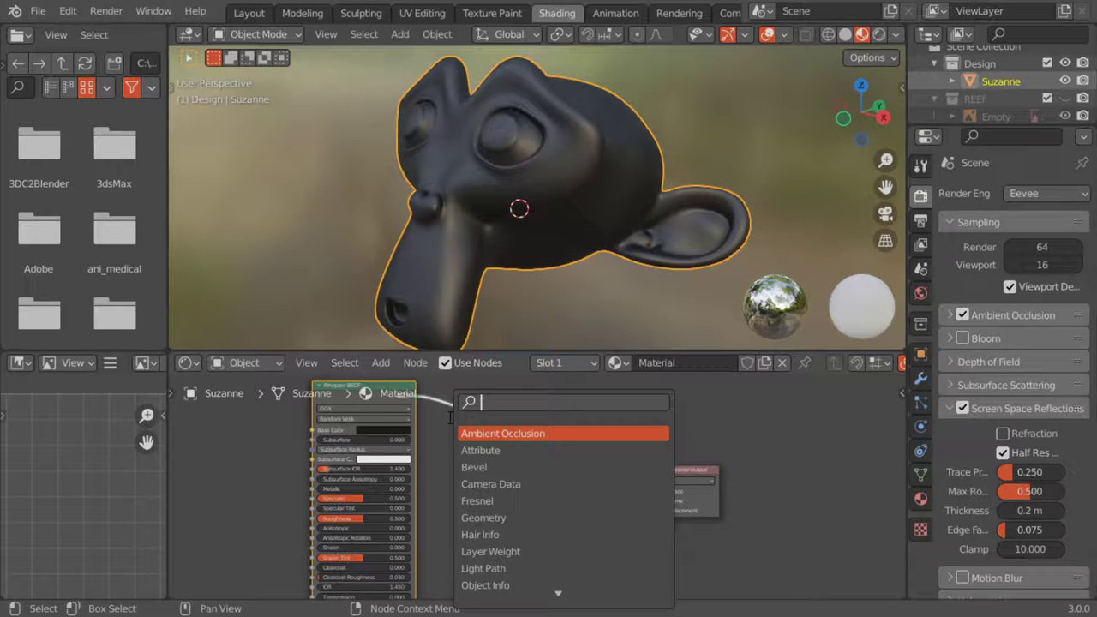
pyautogui.write('aoo')
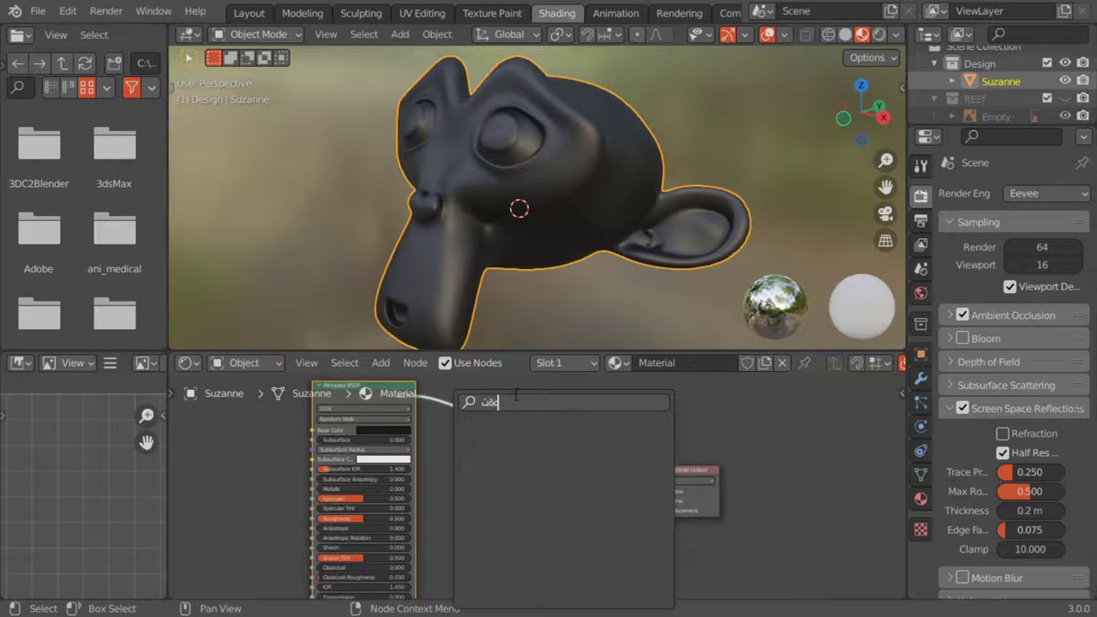
pyautogui.press('BackSpace')
pyautogui.press('BackSpace')
pyautogui.write('em')
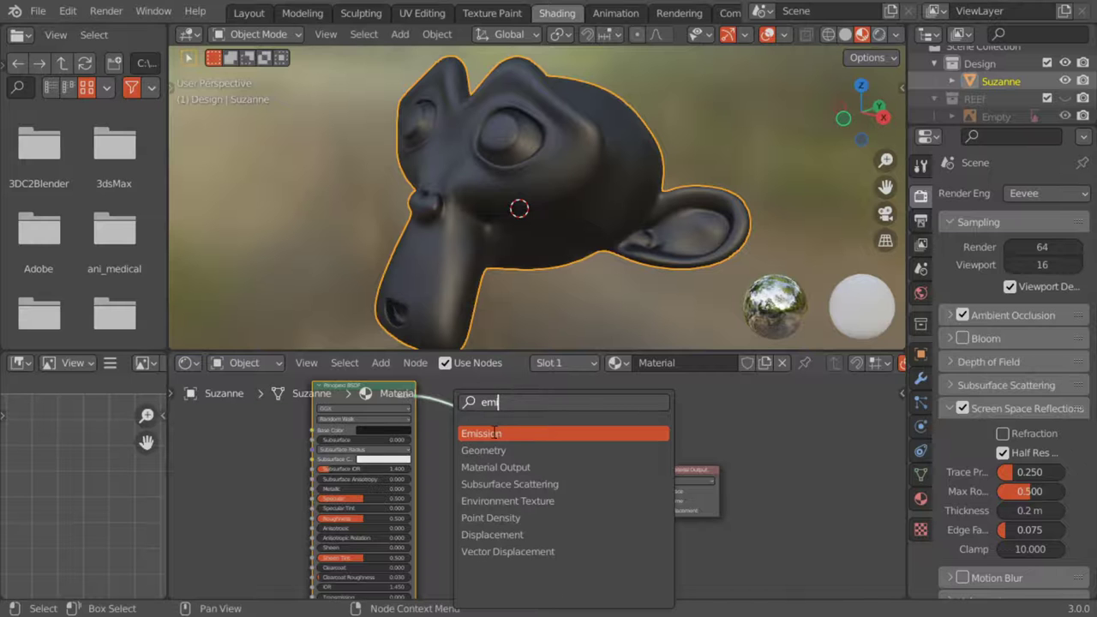
pyautogui.click(495, 433)
pyautogui.click(493, 515)
# Make the Emission orange at strength 11 and connect it to the Material Output Surface.
pyautogui.click(494, 519)
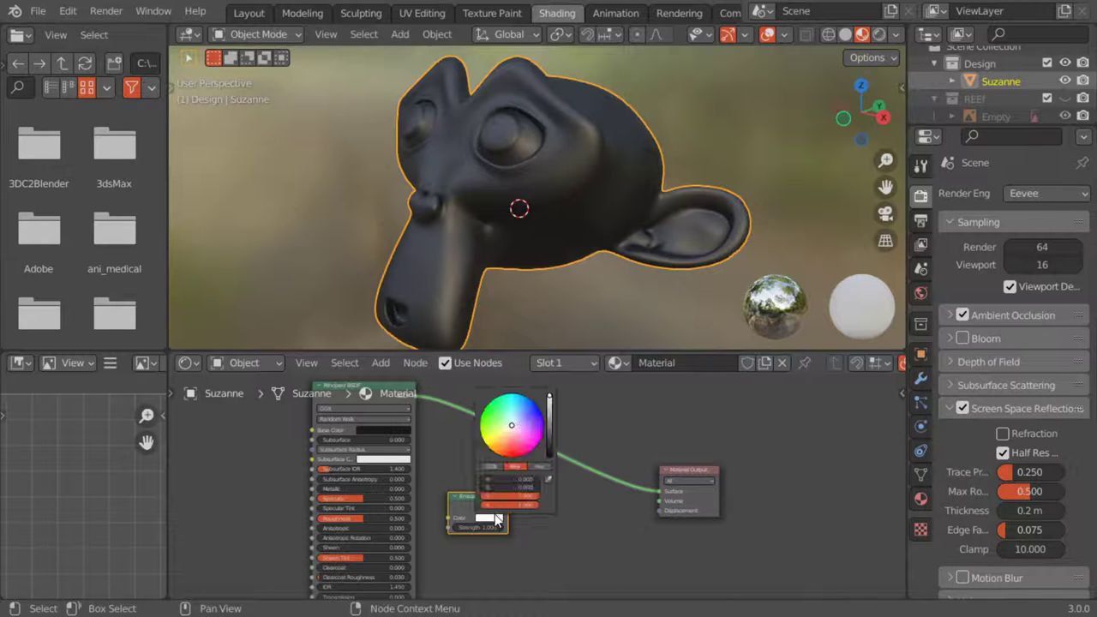
pyautogui.click(501, 449)
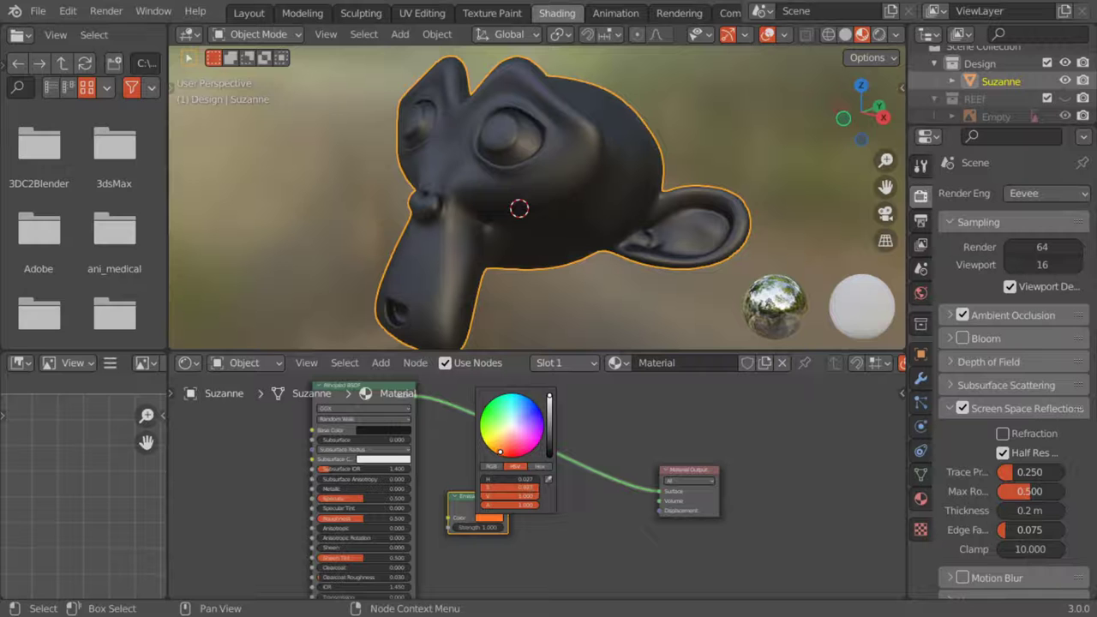
pyautogui.click(478, 527)
pyautogui.write('0.1')
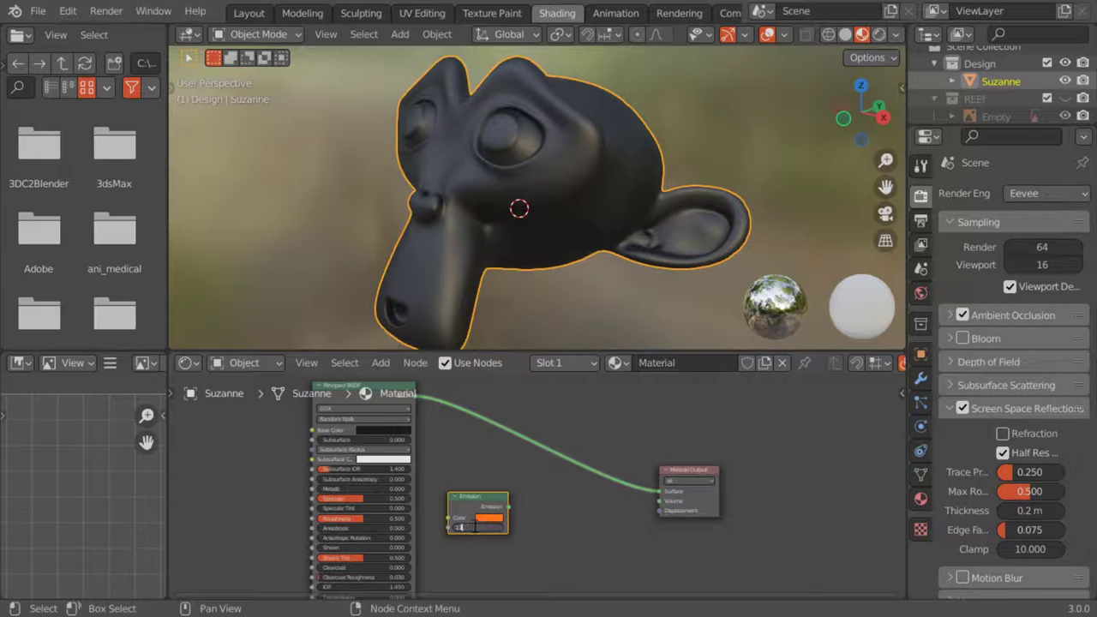
pyautogui.press('Return')
pyautogui.keyDown('ctrl'); pyautogui.keyDown('shift'); pyautogui.click(491, 504); pyautogui.keyUp('shift'); pyautogui.keyUp('ctrl')
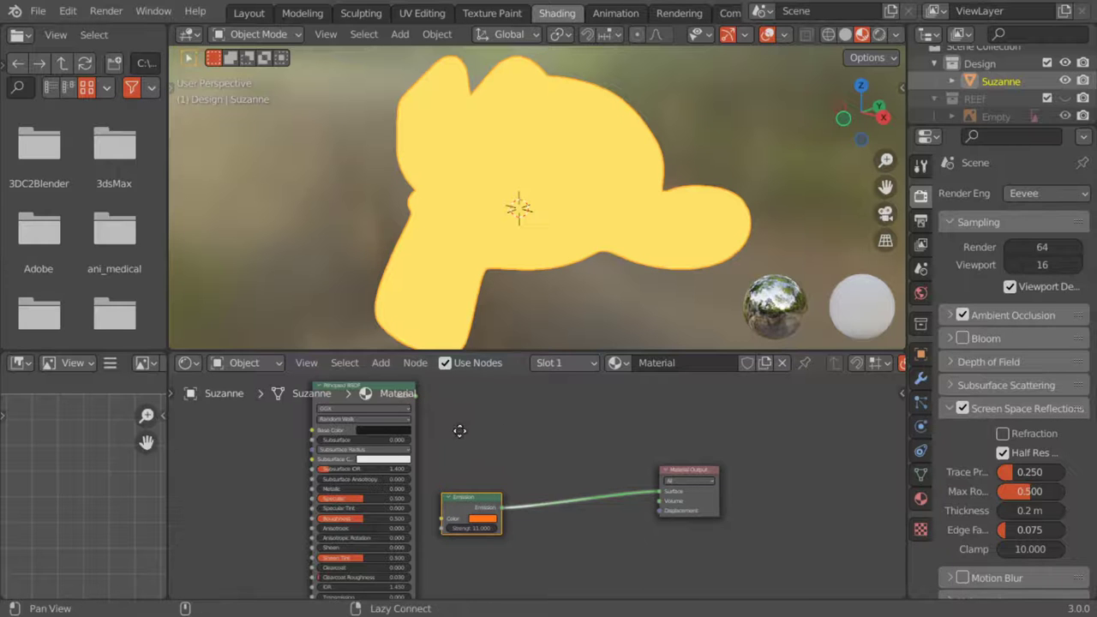
pyautogui.moveTo(502, 429); pyautogui.dragTo(551, 471, button='middle')
pyautogui.moveTo(526, 544); pyautogui.dragTo(516, 550)
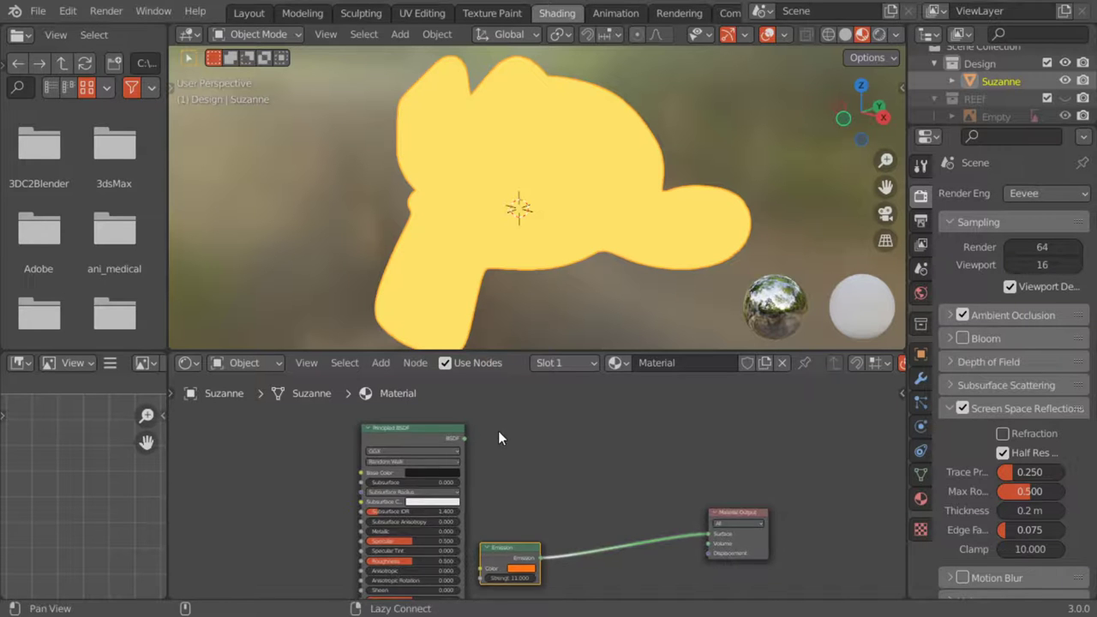
# Add a Layer Weight node and a ColorRamp node beside it.
pyautogui.keyDown('shift'); pyautogui.scroll(3, 492, 424); pyautogui.keyUp('shift')
pyautogui.hotkey('shift', 'a')
pyautogui.write('la')
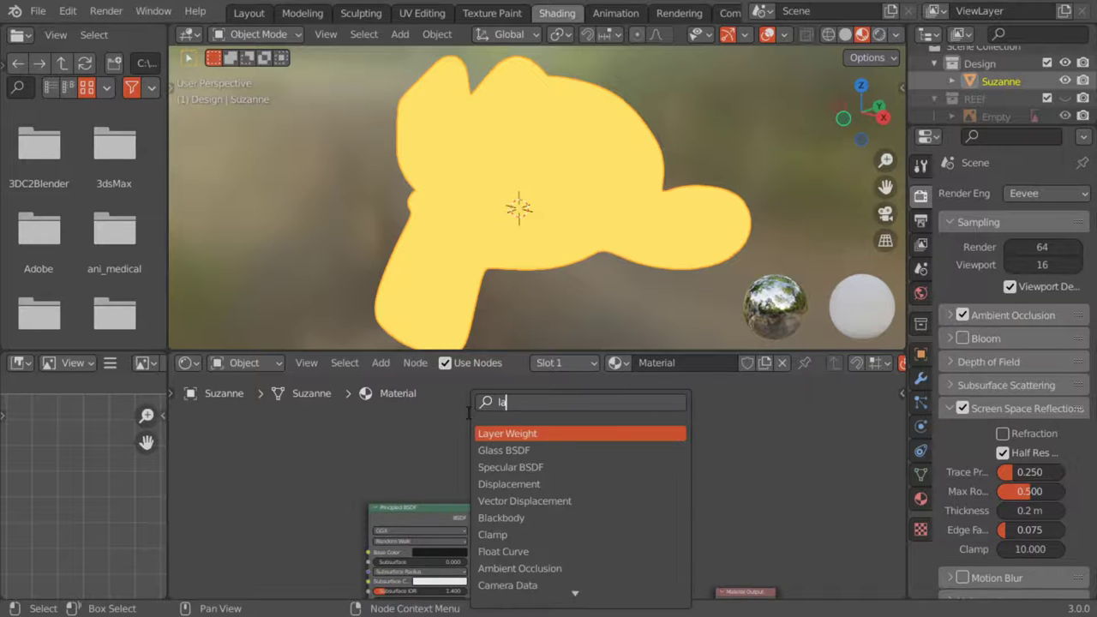
pyautogui.write('yer')
pyautogui.press('Return')
pyautogui.click(398, 439)
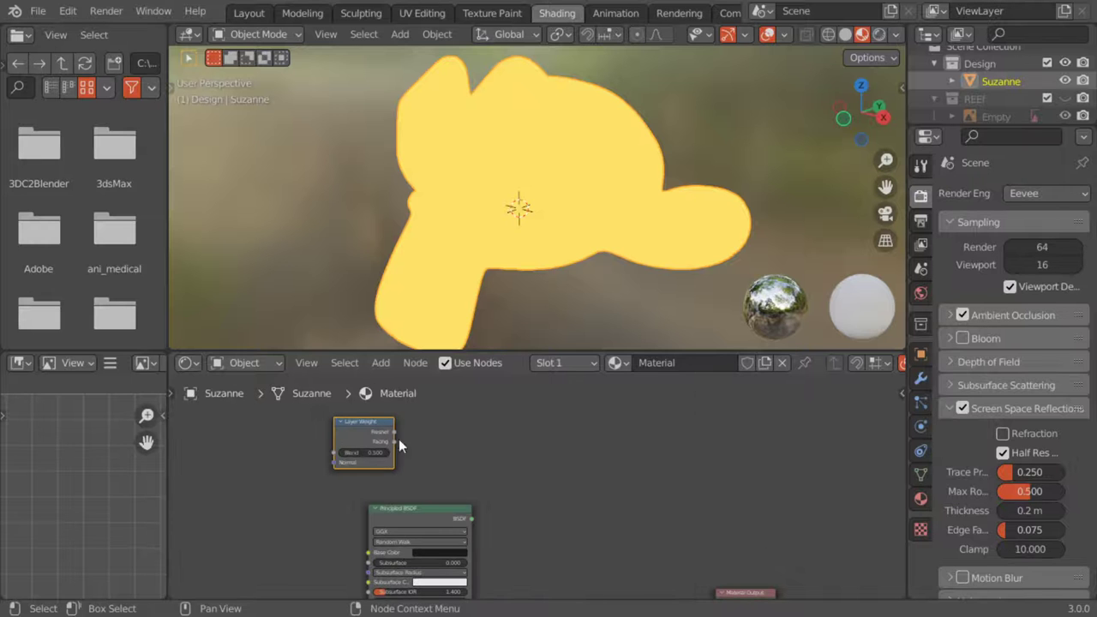
pyautogui.hotkey('shift', 'a')
pyautogui.click(476, 416)
pyautogui.write('co')
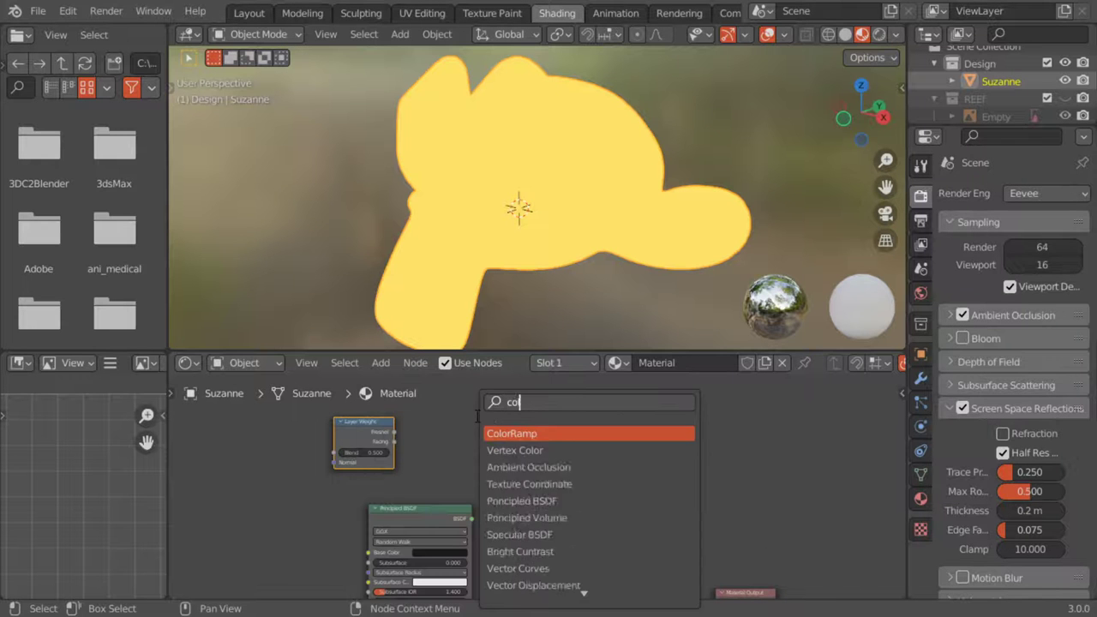
pyautogui.write('lo')
pyautogui.press('Return')
pyautogui.click(531, 428)
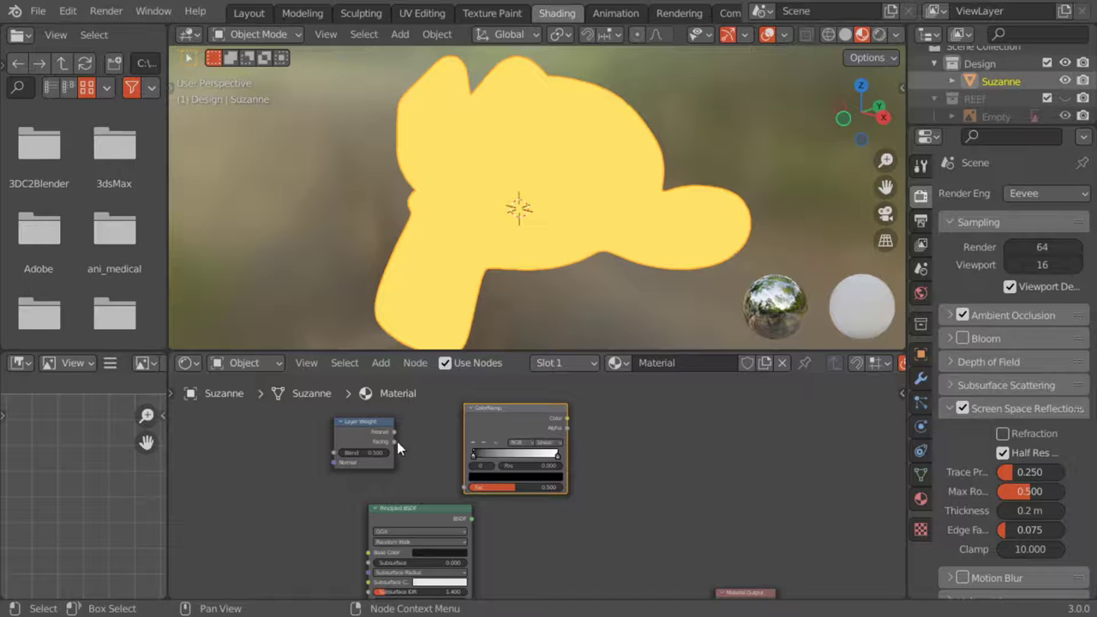
# Link Layer Weight Facing to ColorRamp Fac, preview it, and set Blend to 0.200.
pyautogui.moveTo(397, 441); pyautogui.dragTo(470, 487)
pyautogui.keyDown('ctrl'); pyautogui.keyDown('shift'); pyautogui.click(514, 418); pyautogui.keyUp('shift'); pyautogui.keyUp('ctrl')
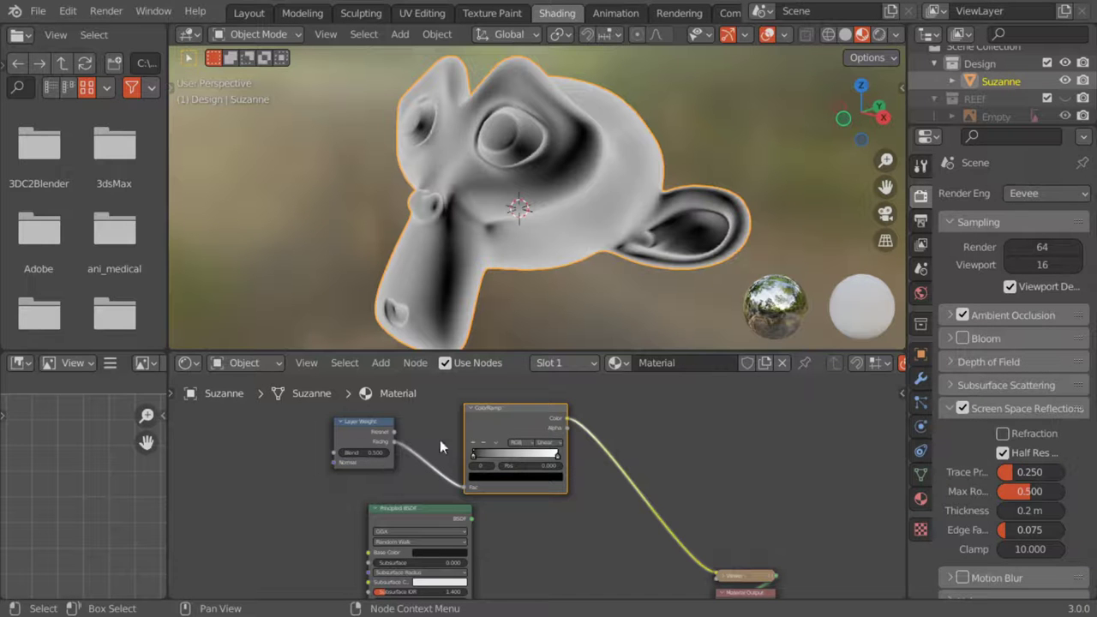
pyautogui.doubleClick(376, 452)
pyautogui.write('0.')
pyautogui.write('2')
pyautogui.press('Return')
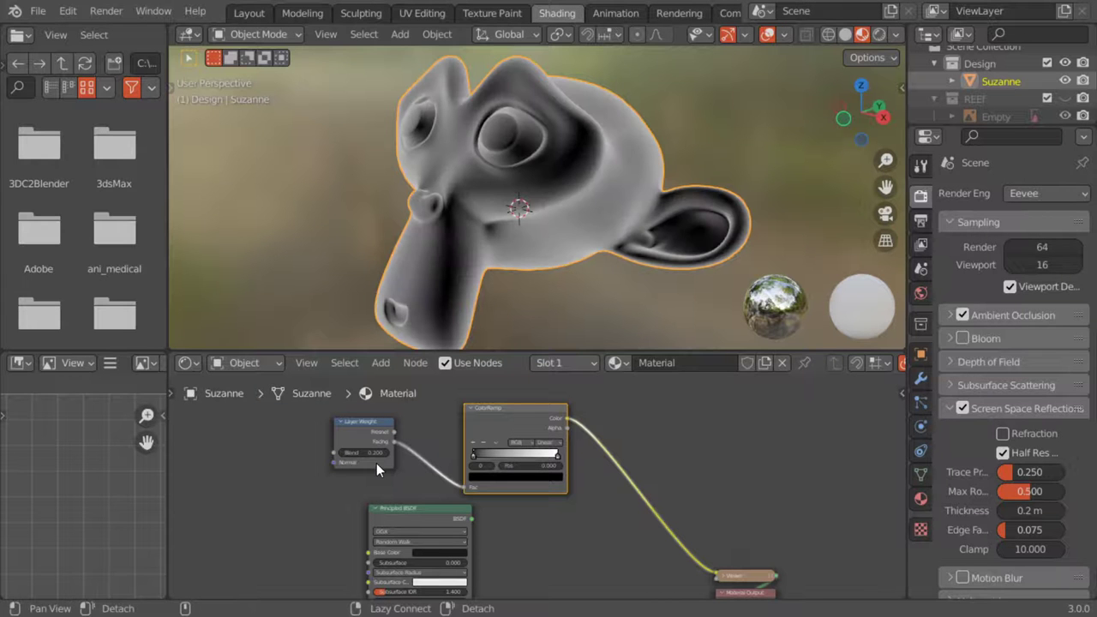
pyautogui.scroll(2, 390, 477)
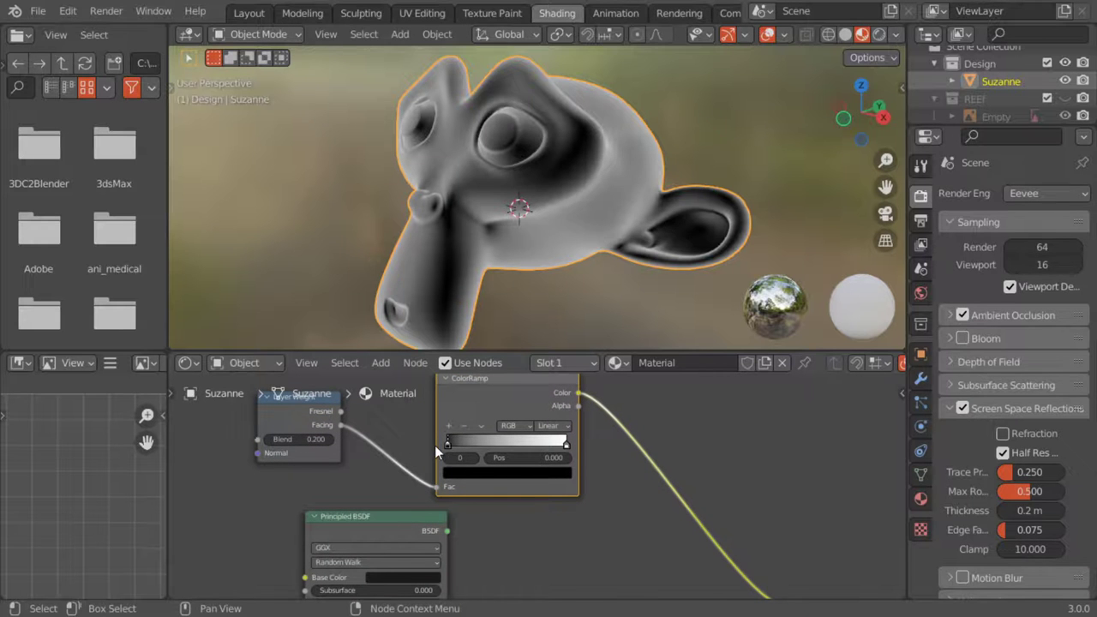
# Try B-Spline interpolation with the ColorRamp stops at 0.340 and 0.668.
pyautogui.moveTo(451, 446); pyautogui.dragTo(457, 442)
pyautogui.moveTo(566, 444); pyautogui.dragTo(540, 454)
pyautogui.moveTo(453, 445); pyautogui.dragTo(476, 441)
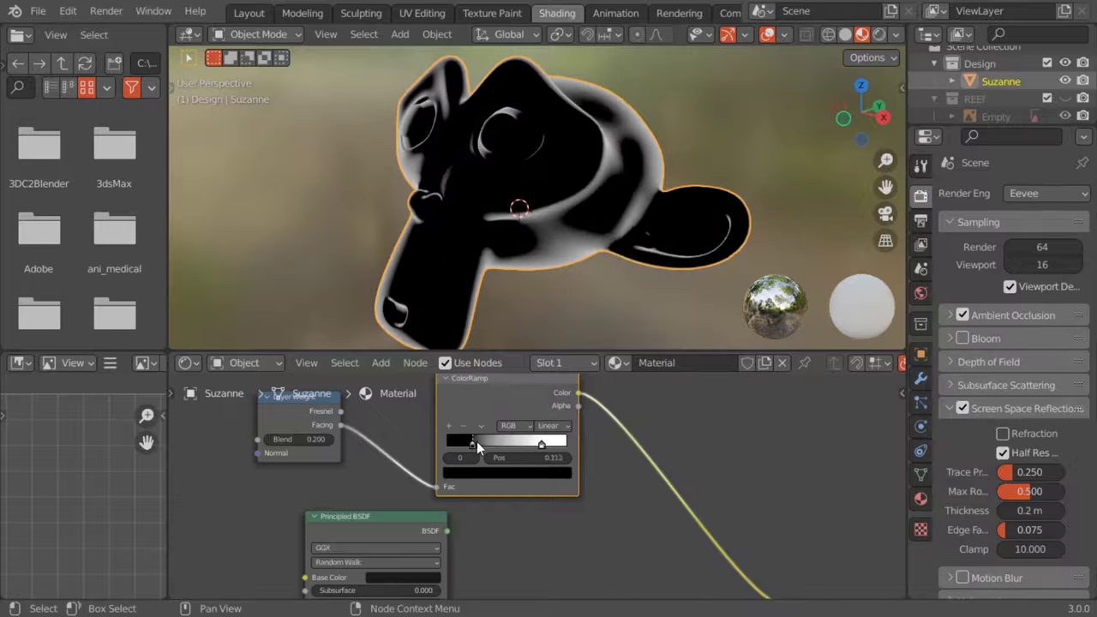
pyautogui.click(553, 445)
pyautogui.click(553, 426)
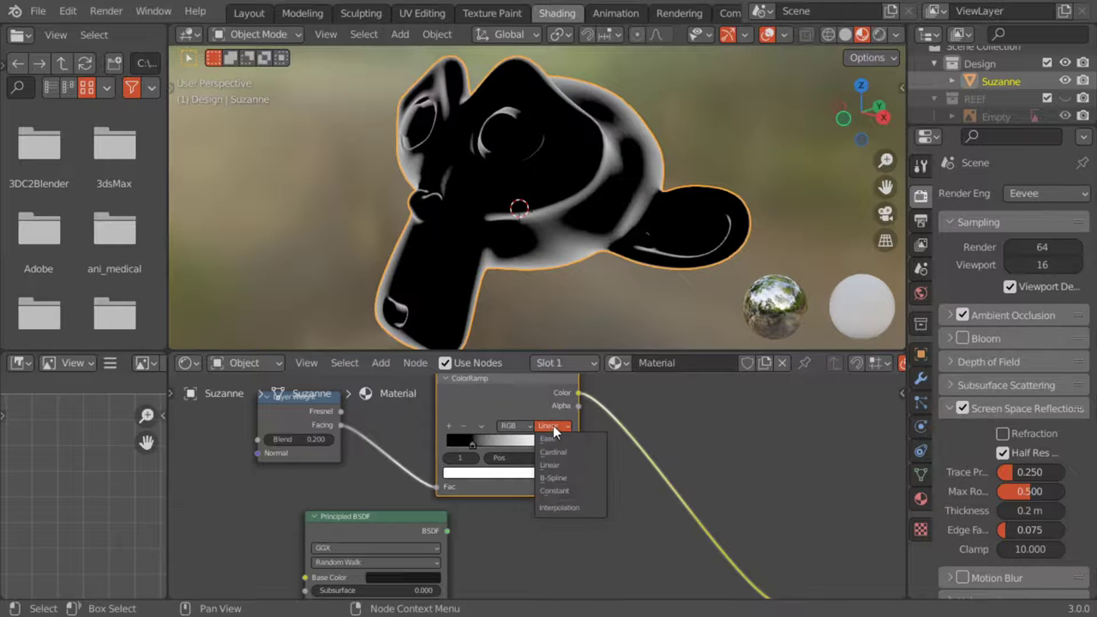
pyautogui.click(562, 482)
pyautogui.moveTo(553, 446); pyautogui.dragTo(482, 443)
pyautogui.moveTo(523, 258)
pyautogui.mouseDown(button='middle')
pyautogui.moveTo(529, 219)
pyautogui.moveTo(385, 215)
pyautogui.mouseUp(button='middle')
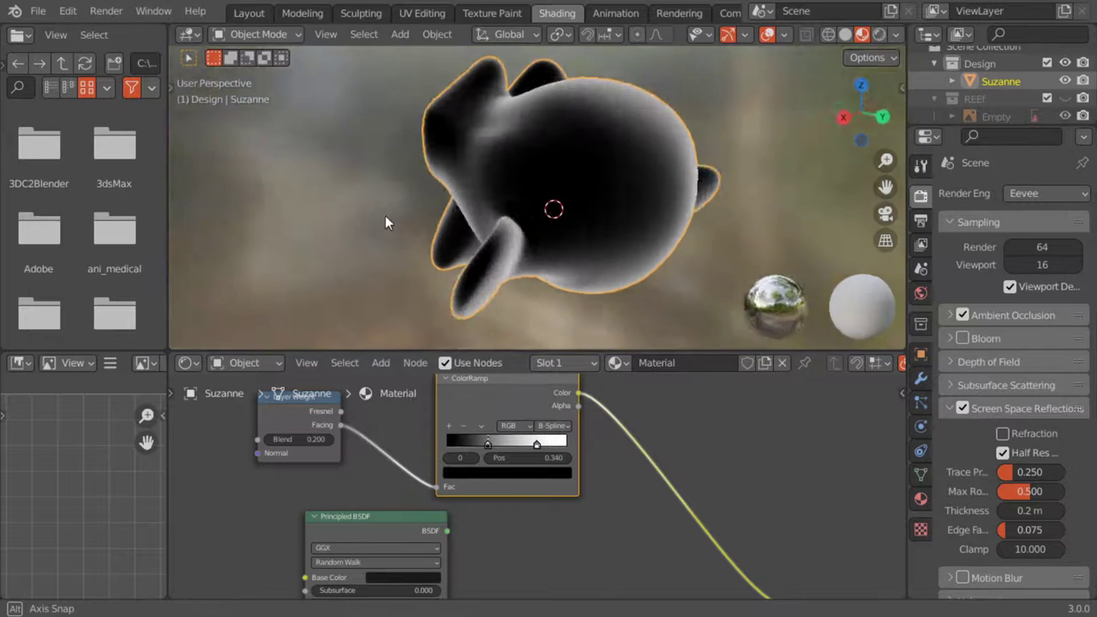
pyautogui.moveTo(537, 443)
pyautogui.mouseDown()
pyautogui.moveTo(450, 444)
pyautogui.moveTo(470, 444)
pyautogui.mouseUp()
# After briefly trying Constant, use Linear interpolation with stops near 0.091 and 0.129.
pyautogui.moveTo(407, 170)
pyautogui.mouseDown(button='middle')
pyautogui.moveTo(534, 171)
pyautogui.moveTo(675, 198)
pyautogui.moveTo(592, 193)
pyautogui.moveTo(549, 223)
pyautogui.mouseUp(button='middle')
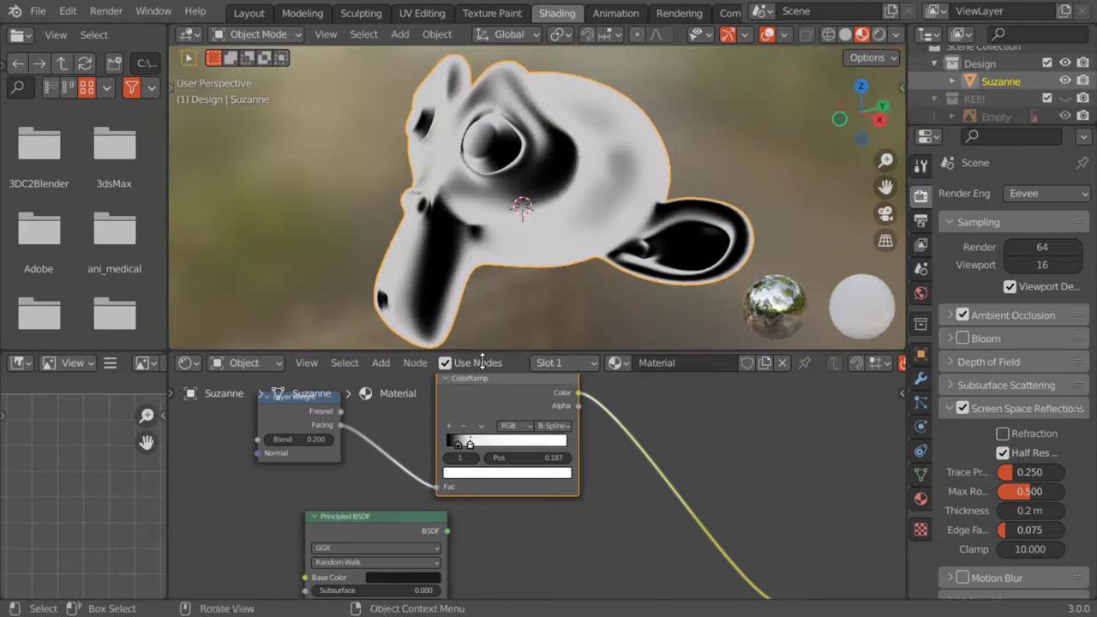
pyautogui.click(566, 426)
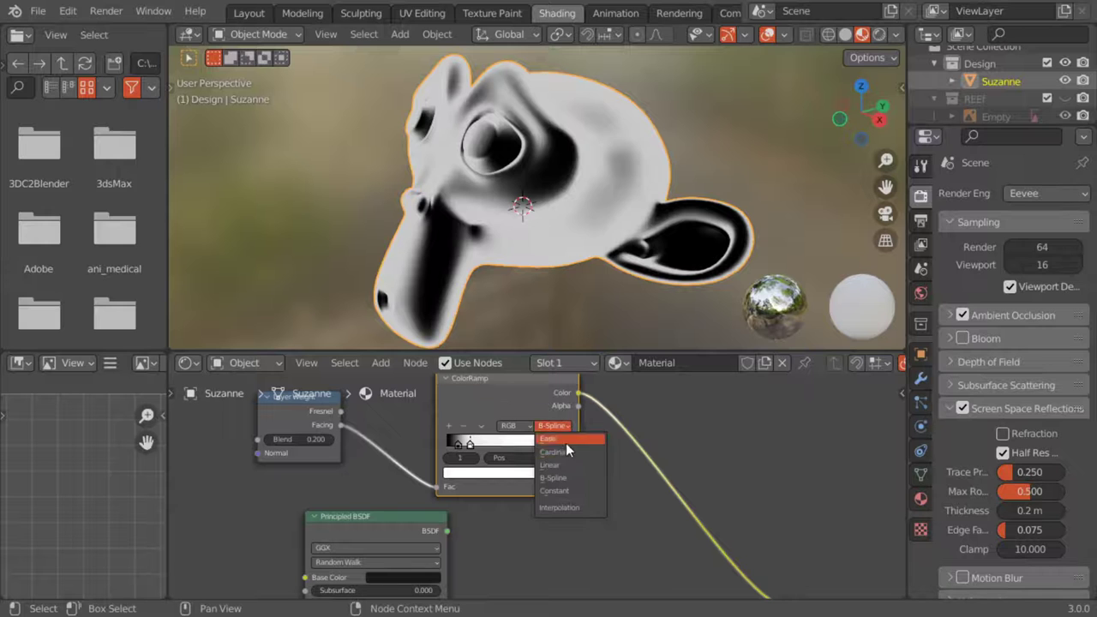
pyautogui.click(575, 492)
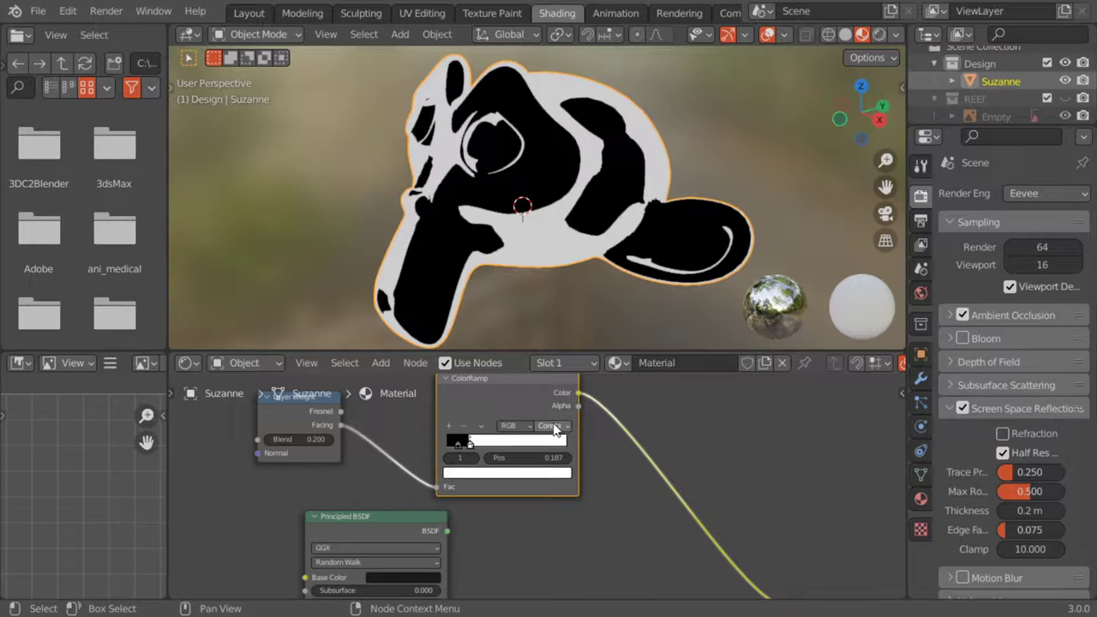
pyautogui.click(553, 426)
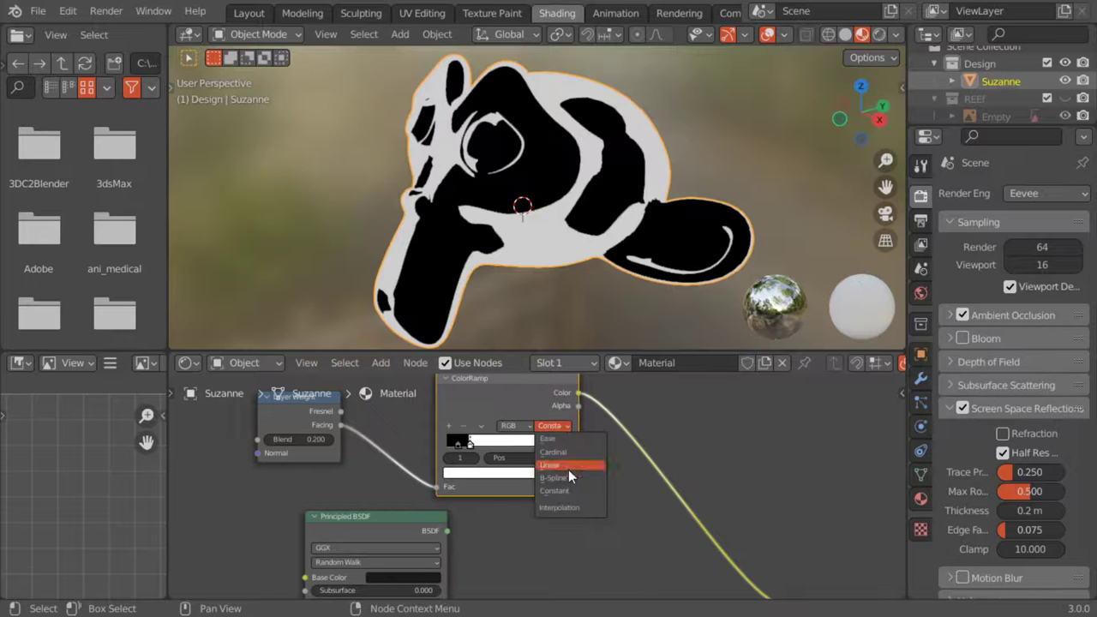
pyautogui.click(568, 465)
pyautogui.moveTo(470, 444); pyautogui.dragTo(447, 449)
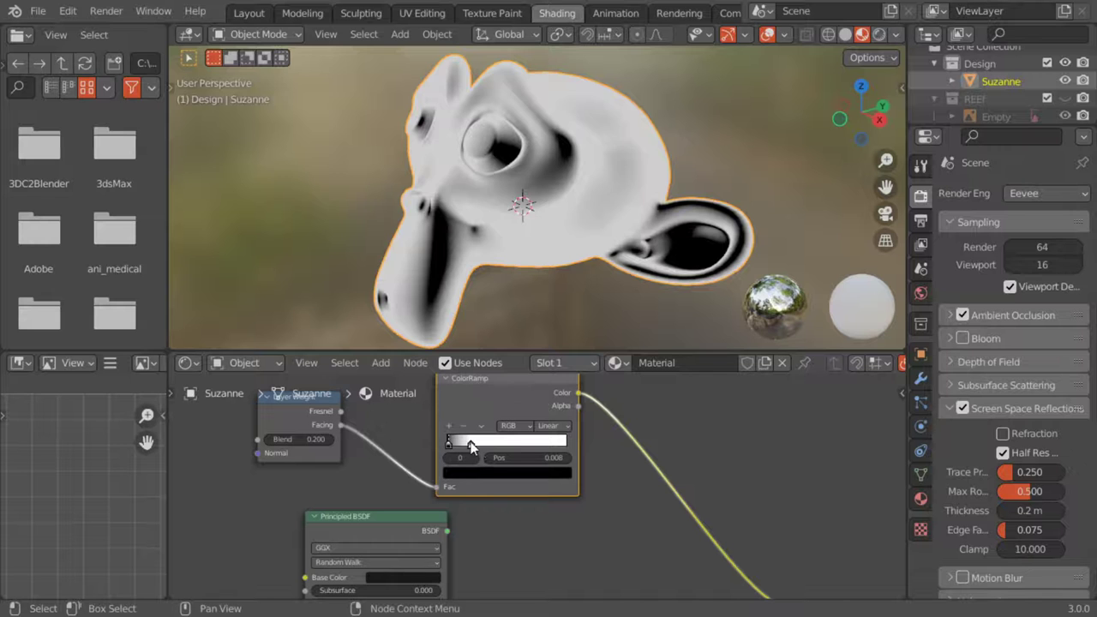
pyautogui.moveTo(470, 446); pyautogui.dragTo(460, 445)
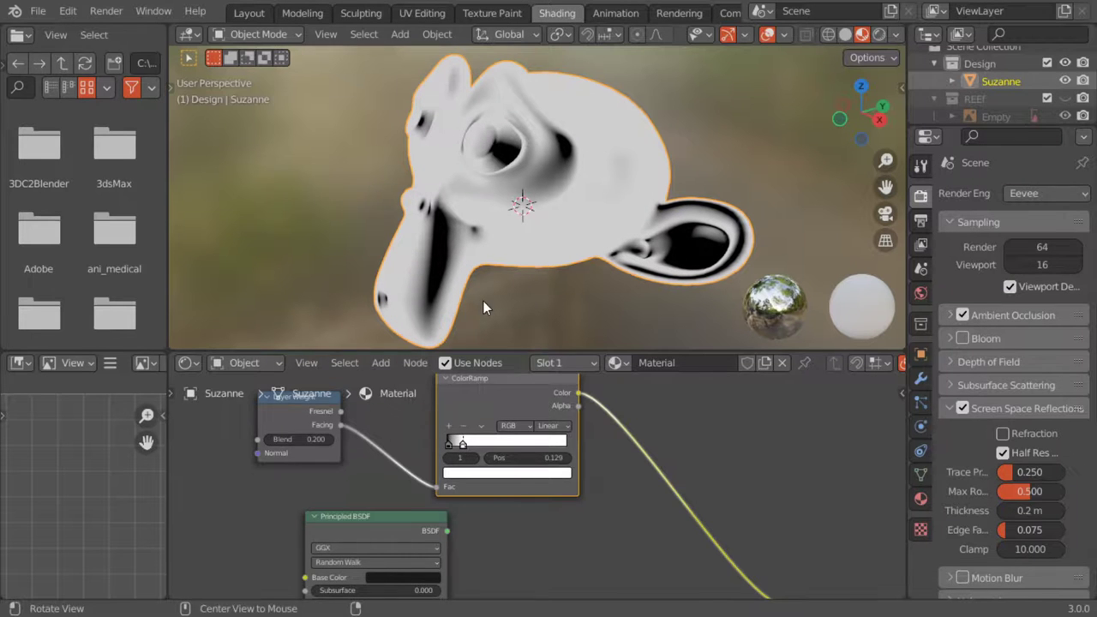
pyautogui.moveTo(676, 509); pyautogui.dragTo(616, 462, button='middle')
pyautogui.scroll(-3, 613, 497)
pyautogui.moveTo(609, 533); pyautogui.dragTo(553, 454, button='middle')
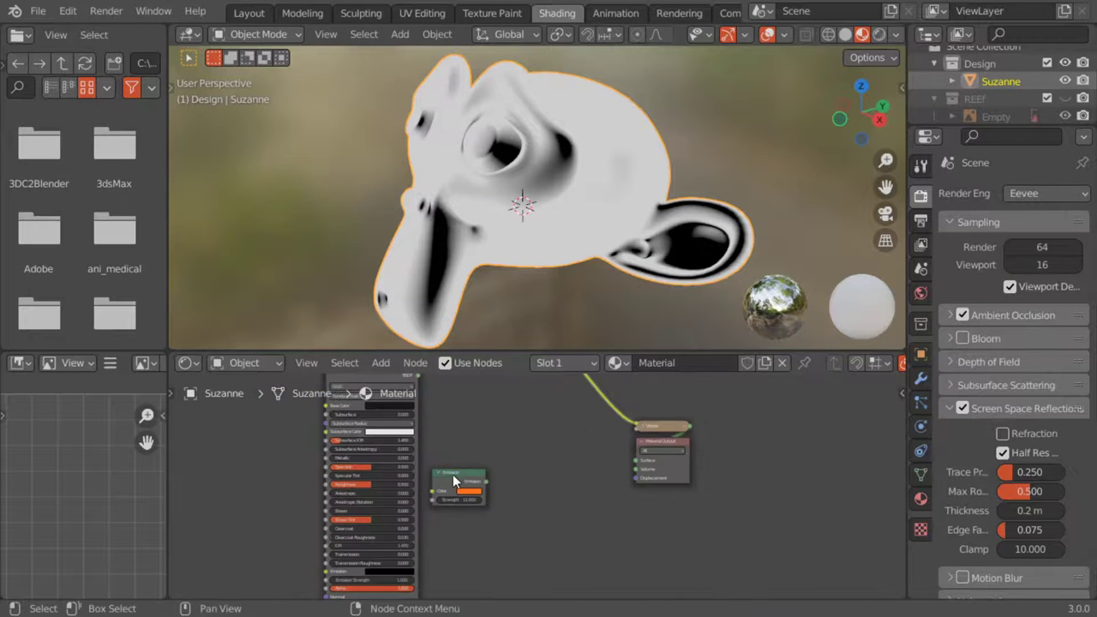
# Add a Mix Shader node above the Emission node.
pyautogui.moveTo(454, 480); pyautogui.dragTo(449, 495)
pyautogui.hotkey('shift', 'a')
pyautogui.click(540, 413)
pyautogui.write('m')
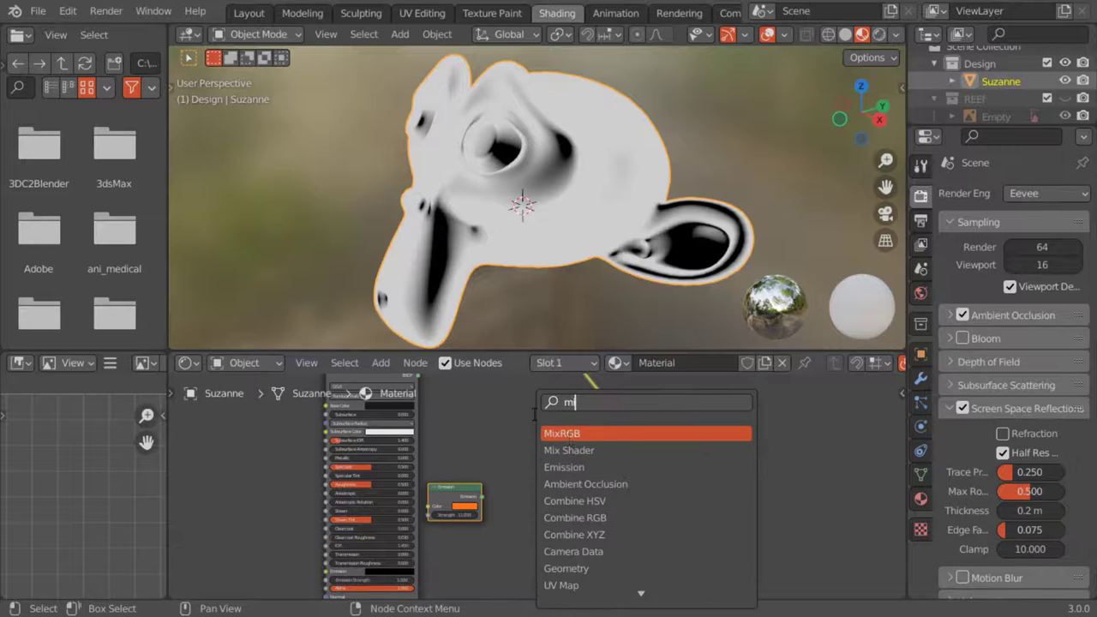
pyautogui.click(569, 450)
pyautogui.click(533, 438)
# Connect the Emission and Principled BSDF shaders into the Mix Shader inputs.
pyautogui.moveTo(512, 438); pyautogui.dragTo(501, 455)
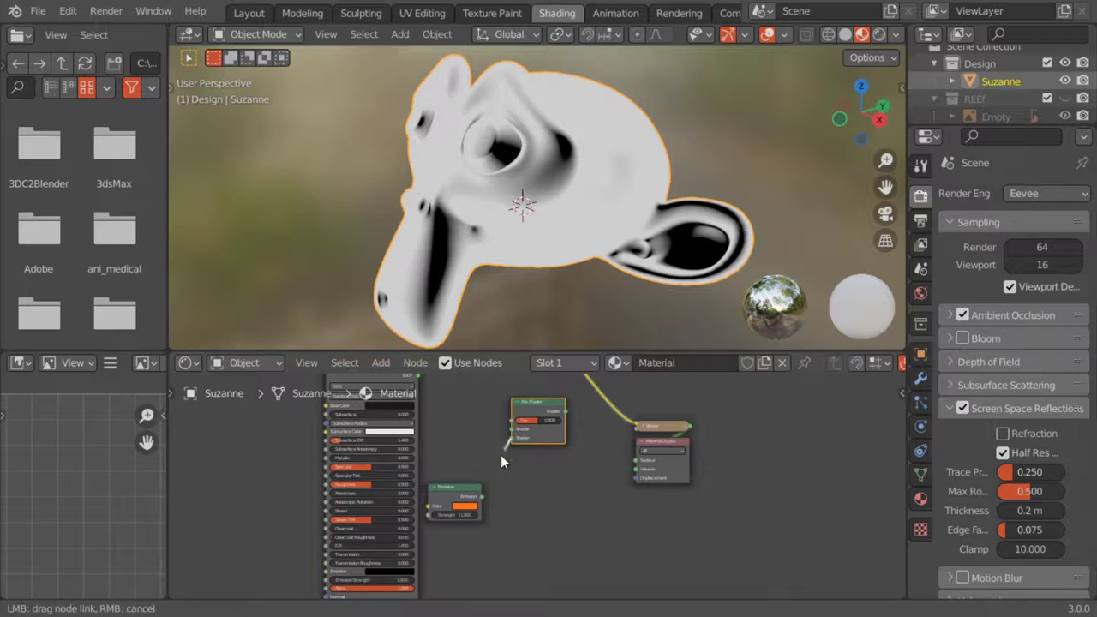
pyautogui.moveTo(486, 494); pyautogui.dragTo(486, 494)
pyautogui.moveTo(510, 426); pyautogui.dragTo(549, 529, button='middle')
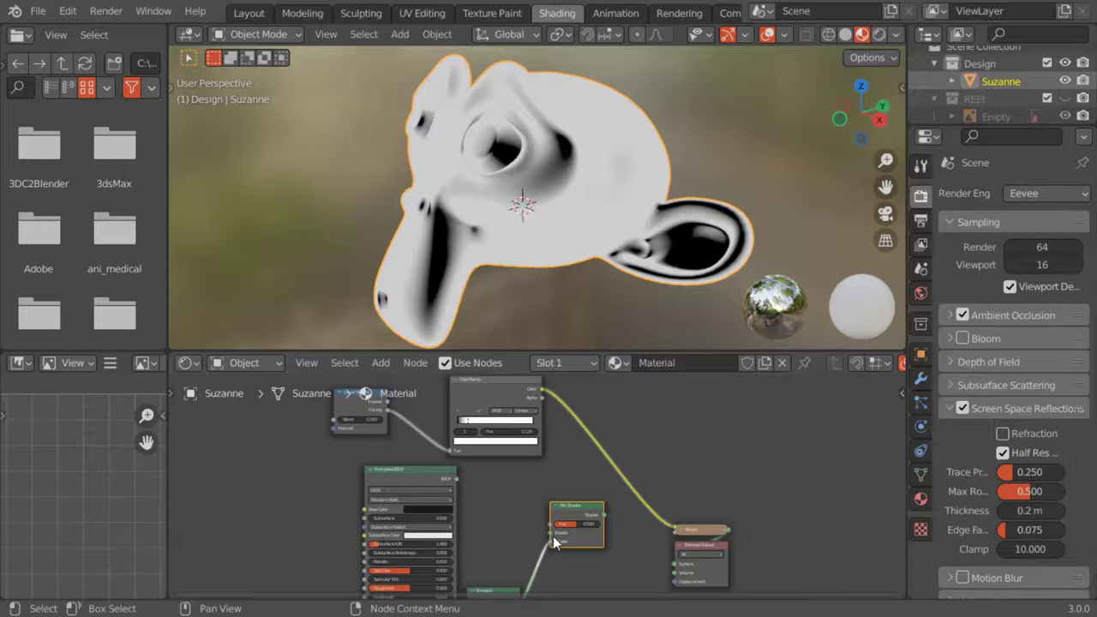
pyautogui.moveTo(552, 536); pyautogui.dragTo(456, 478)
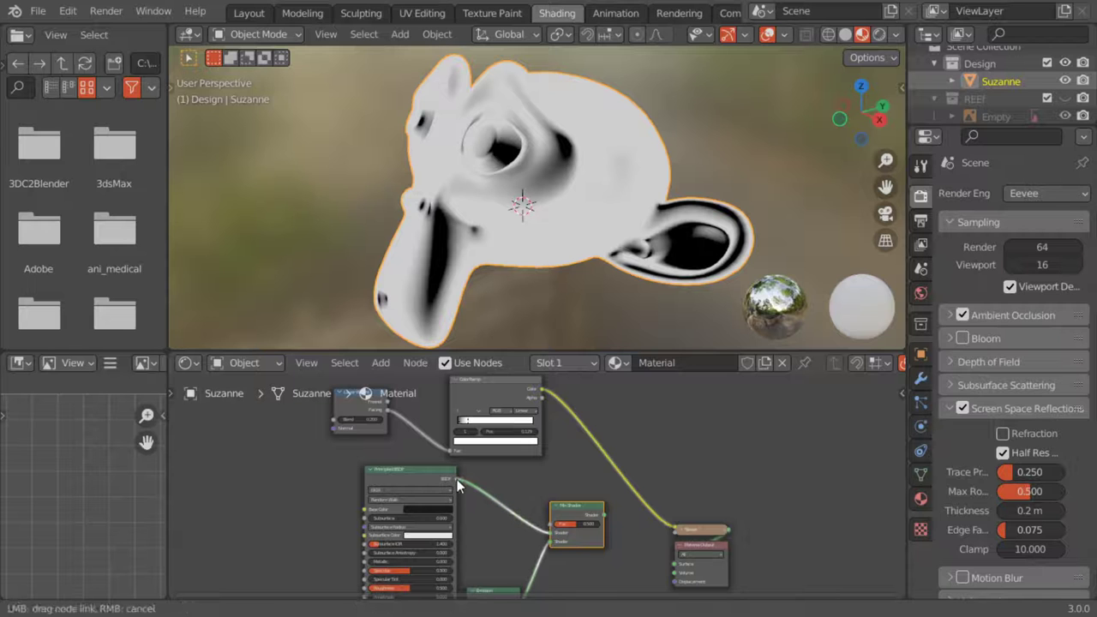
pyautogui.keyDown('ctrl'); pyautogui.keyDown('shift'); pyautogui.click(598, 512); pyautogui.keyUp('shift'); pyautogui.keyUp('ctrl')
# Drive the Mix Shader Fac with ColorRamp Color and move Principled BSDF to the other input.
pyautogui.moveTo(544, 389); pyautogui.dragTo(550, 523)
pyautogui.moveTo(623, 470); pyautogui.dragTo(622, 469)
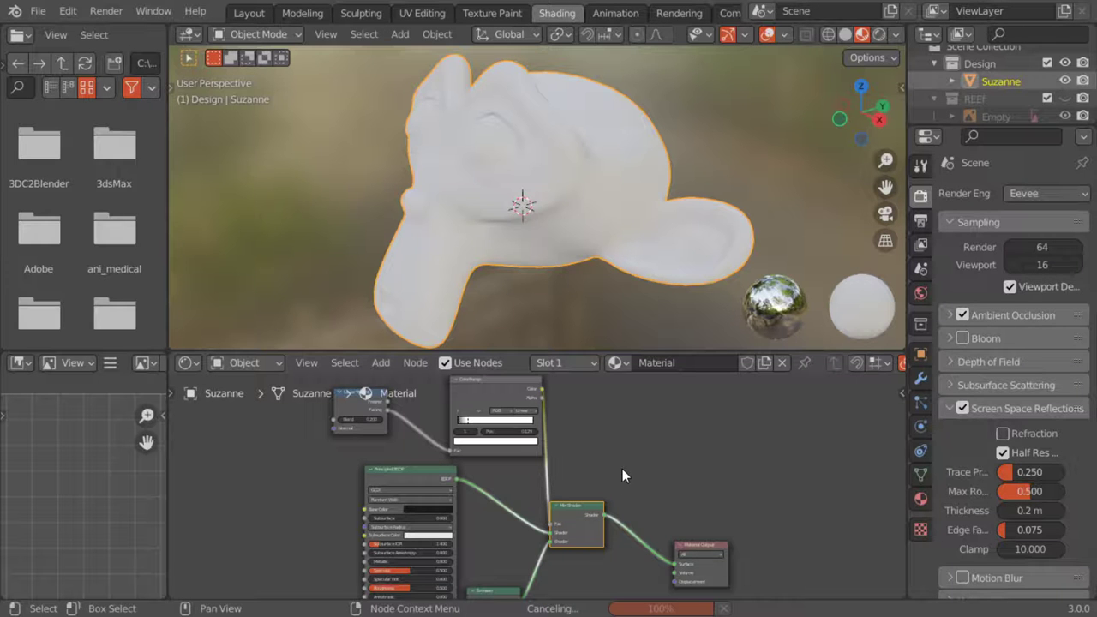
pyautogui.moveTo(497, 214)
pyautogui.mouseDown(button='middle')
pyautogui.moveTo(545, 212)
pyautogui.moveTo(521, 209)
pyautogui.mouseUp(button='middle')
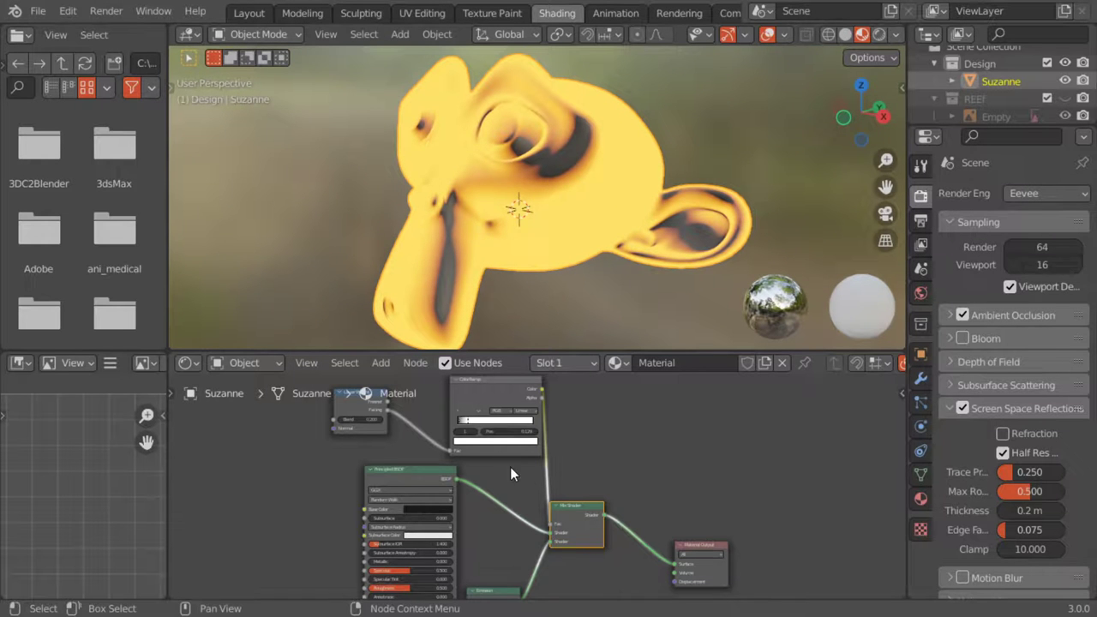
pyautogui.moveTo(549, 534); pyautogui.dragTo(550, 541)
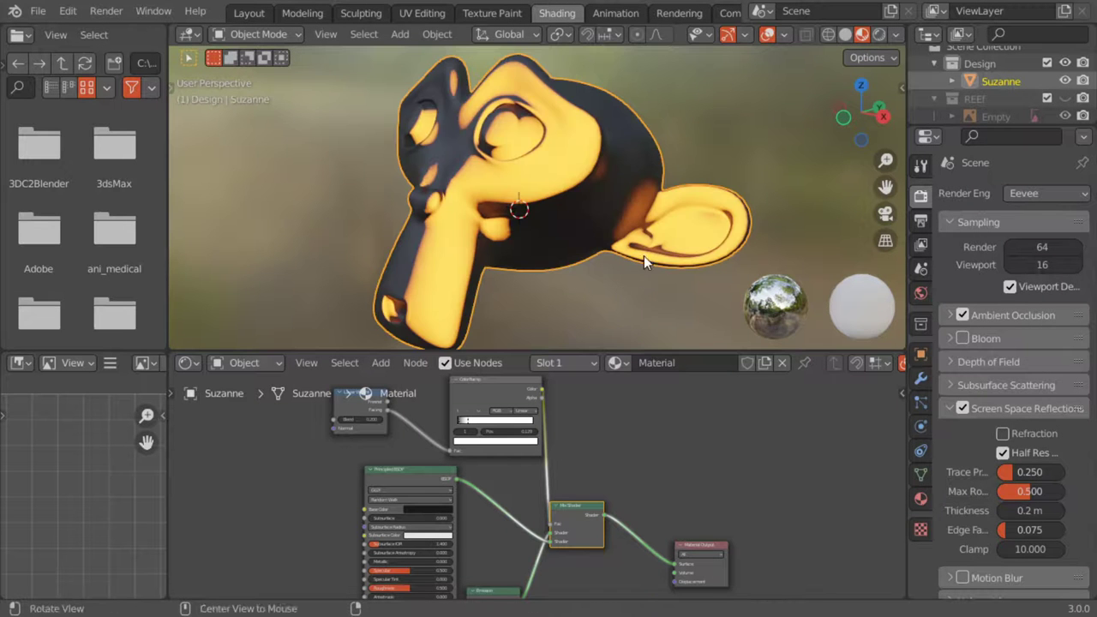
pyautogui.moveTo(644, 255)
pyautogui.mouseDown(button='middle')
pyautogui.moveTo(559, 266)
pyautogui.moveTo(637, 265)
pyautogui.moveTo(635, 315)
pyautogui.moveTo(554, 220)
pyautogui.moveTo(539, 254)
pyautogui.moveTo(612, 269)
pyautogui.moveTo(591, 300)
pyautogui.mouseUp(button='middle')
# Move a ColorRamp stop to 0.166 with B-Spline interpolation and preview the ramp on Suzanne.
pyautogui.scroll(2, 509, 433)
pyautogui.scroll(1, 506, 531)
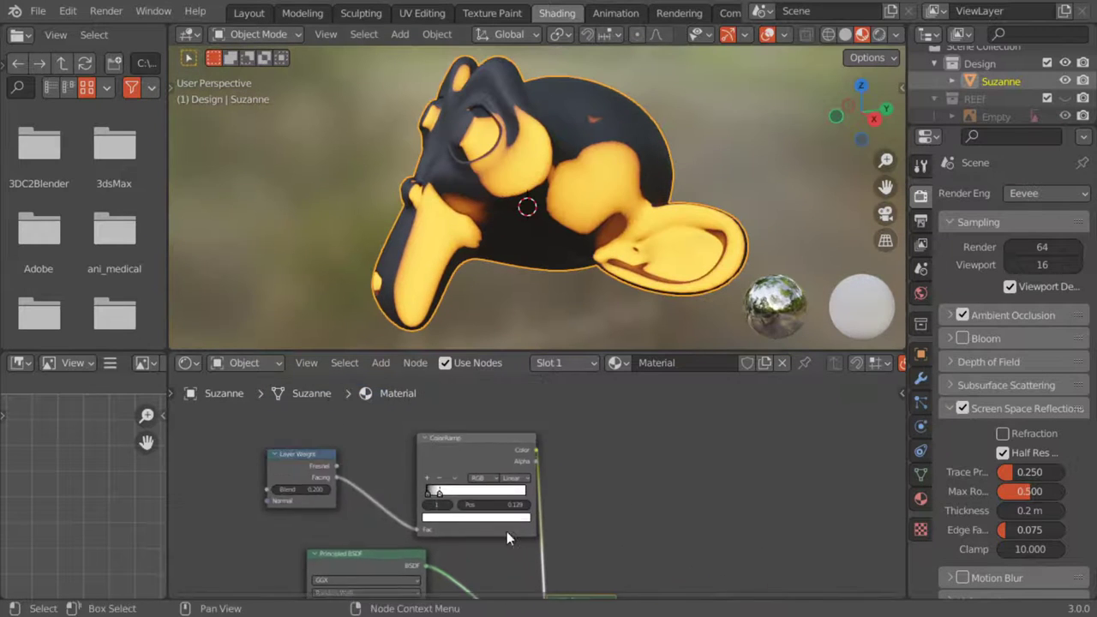
pyautogui.scroll(1, 507, 531)
pyautogui.moveTo(422, 495); pyautogui.dragTo(507, 496)
pyautogui.moveTo(411, 495); pyautogui.dragTo(467, 495)
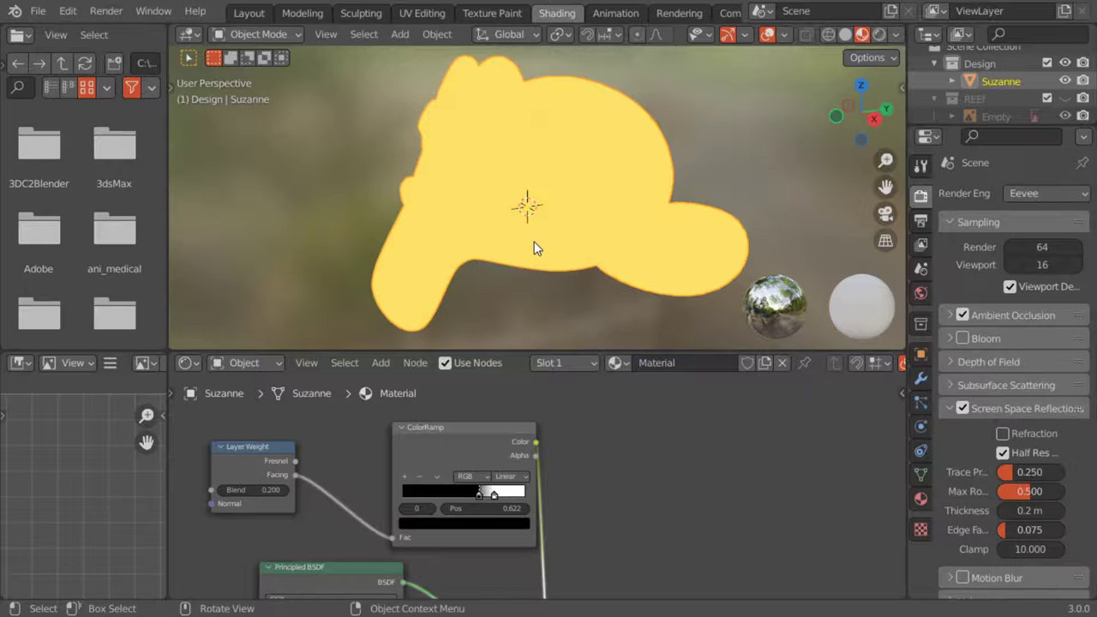
pyautogui.moveTo(513, 238); pyautogui.dragTo(564, 238, button='middle')
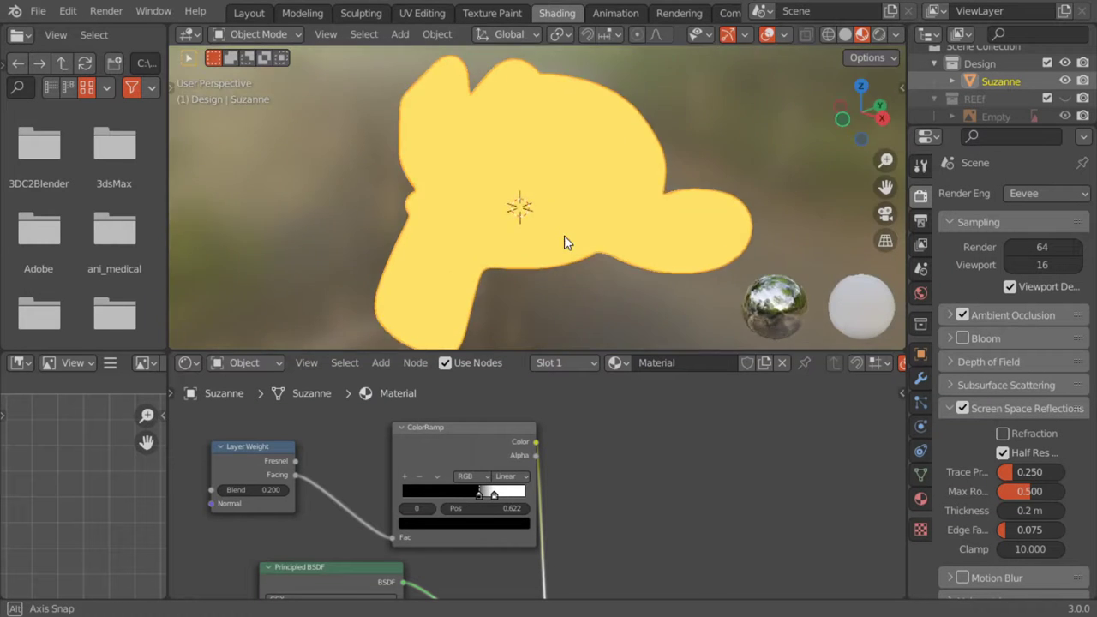
pyautogui.moveTo(472, 491); pyautogui.dragTo(422, 495)
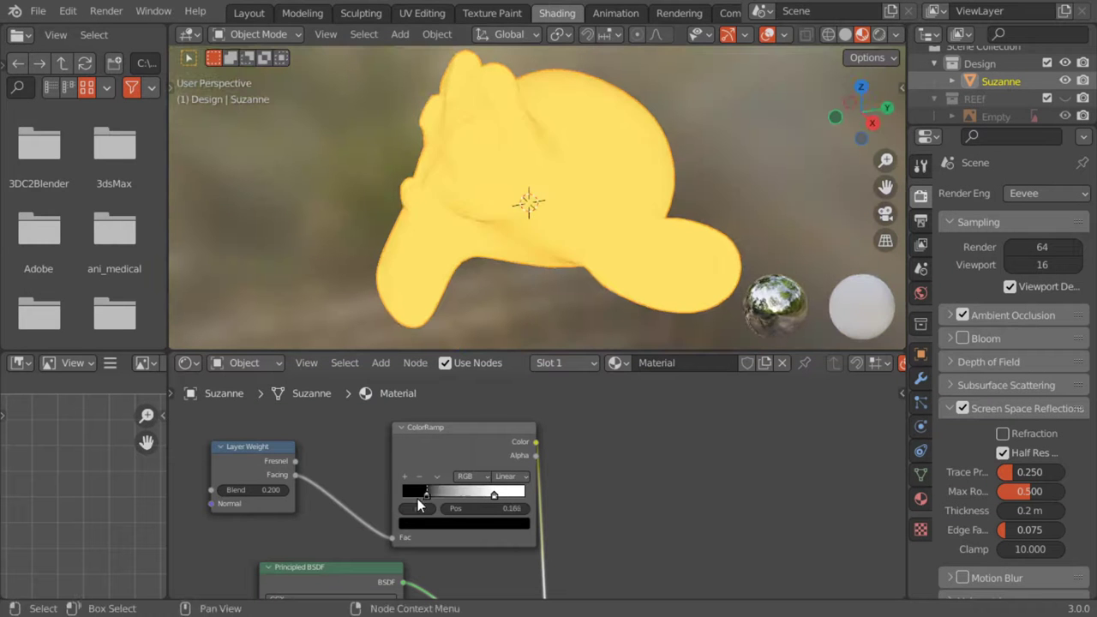
pyautogui.click(507, 476)
pyautogui.click(511, 528)
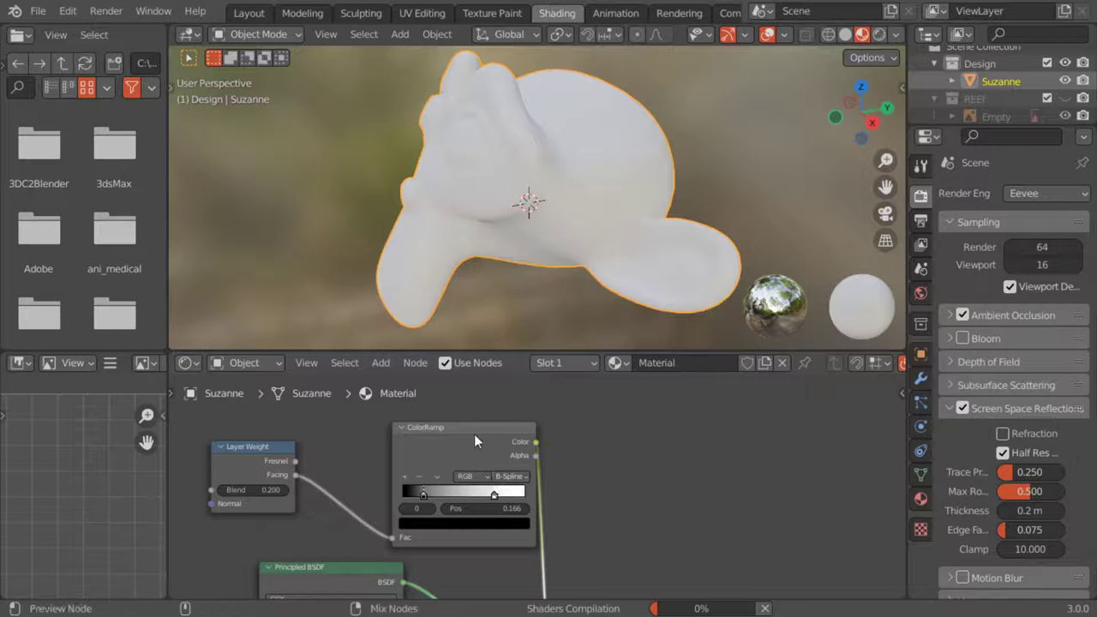
pyautogui.keyDown('ctrl'); pyautogui.keyDown('shift'); pyautogui.click(474, 434); pyautogui.keyUp('shift'); pyautogui.keyUp('ctrl')
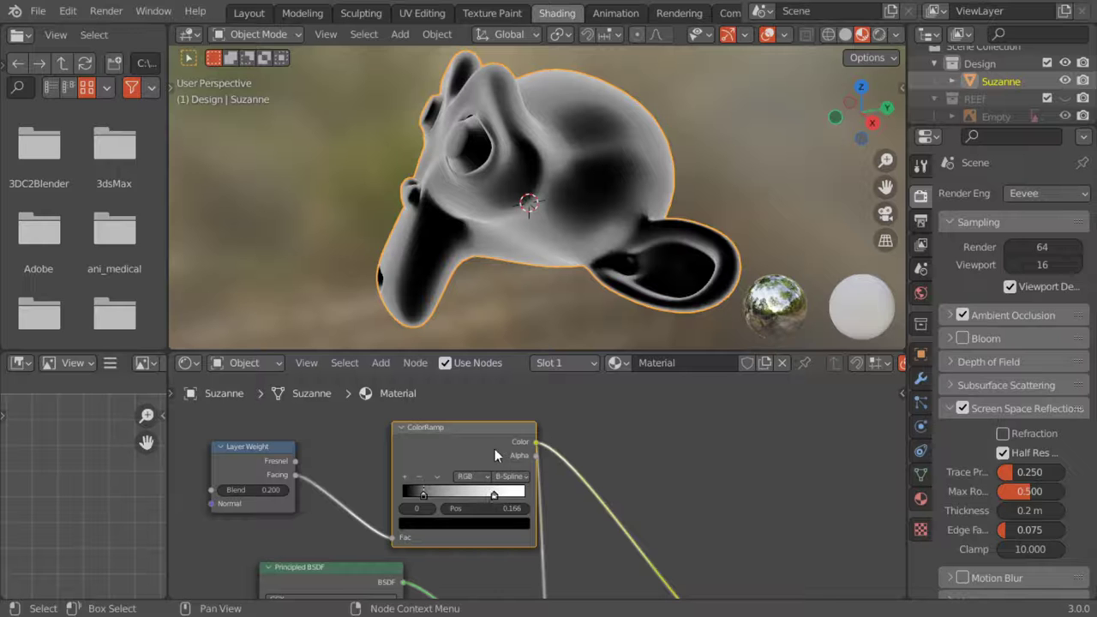
# Confirm the Node Wrangler add-on is enabled in Preferences.
pyautogui.click(66, 10)
pyautogui.click(131, 256)
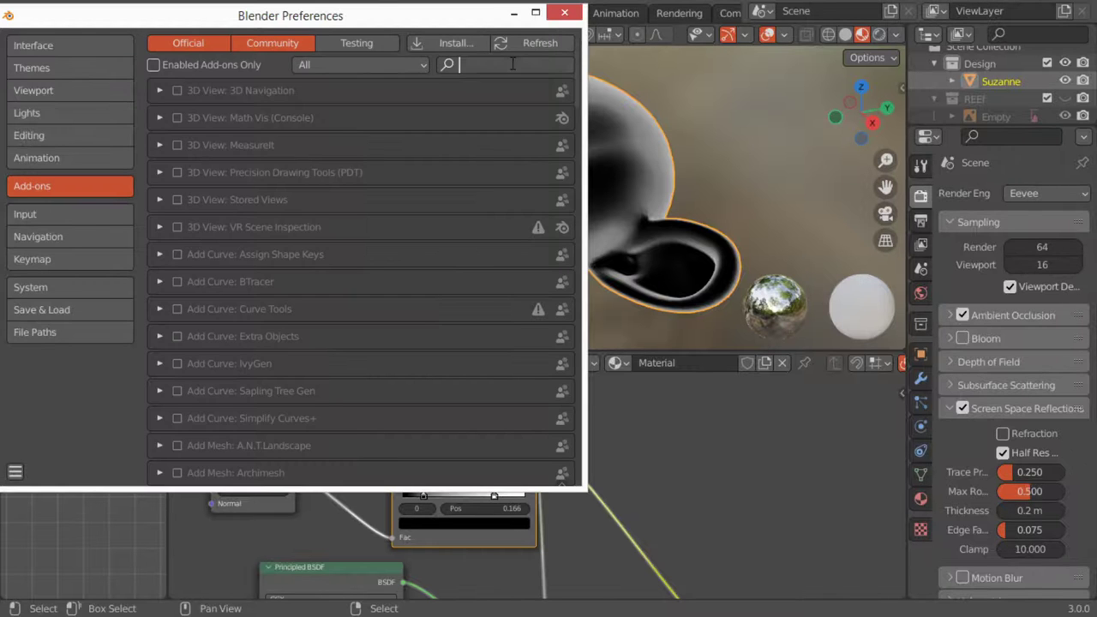
pyautogui.write('mno')
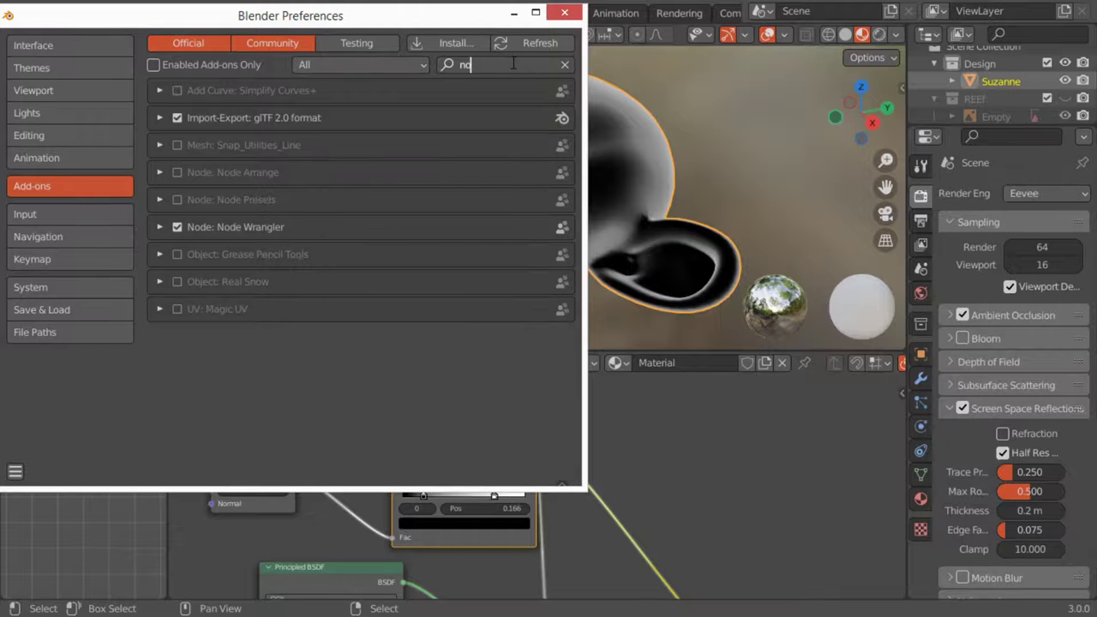
pyautogui.write('de')
pyautogui.press('Return')
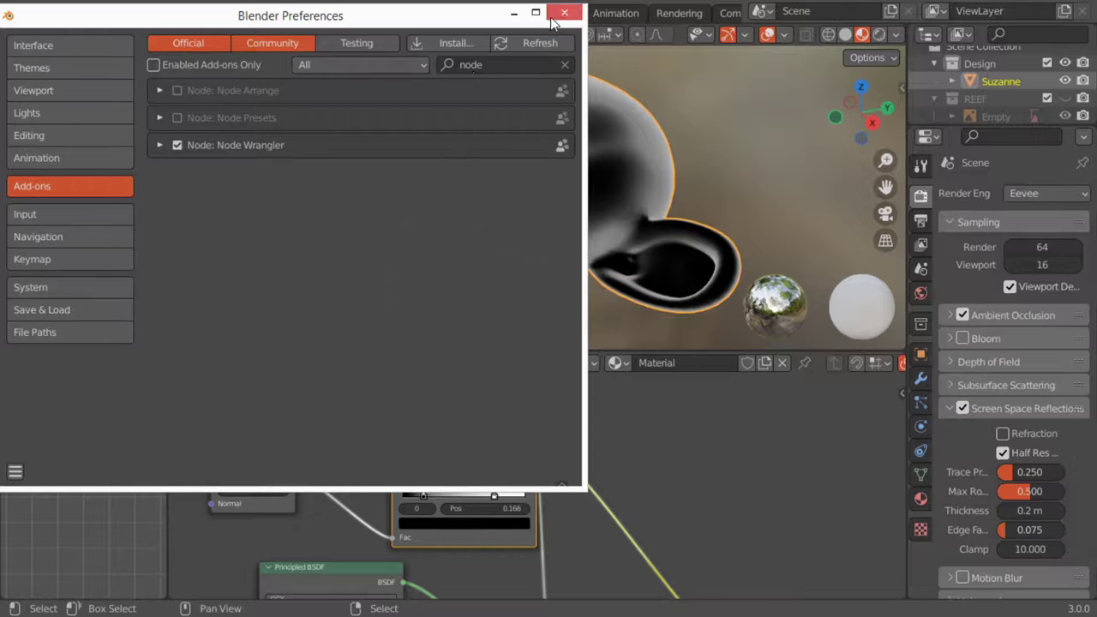
pyautogui.click(563, 13)
# Preview the ColorRamp result on Suzanne and slide the black stop left to about 0.021.
pyautogui.moveTo(456, 446); pyautogui.dragTo(428, 427)
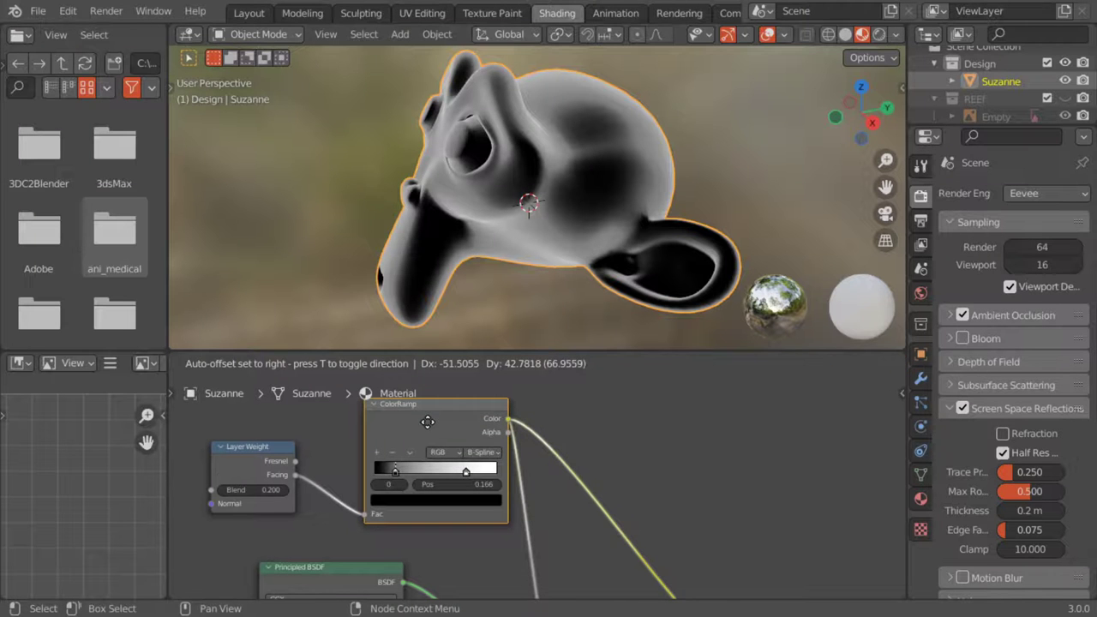
pyautogui.keyDown('ctrl'); pyautogui.keyDown('shift'); pyautogui.click(470, 424); pyautogui.keyUp('shift'); pyautogui.keyUp('ctrl')
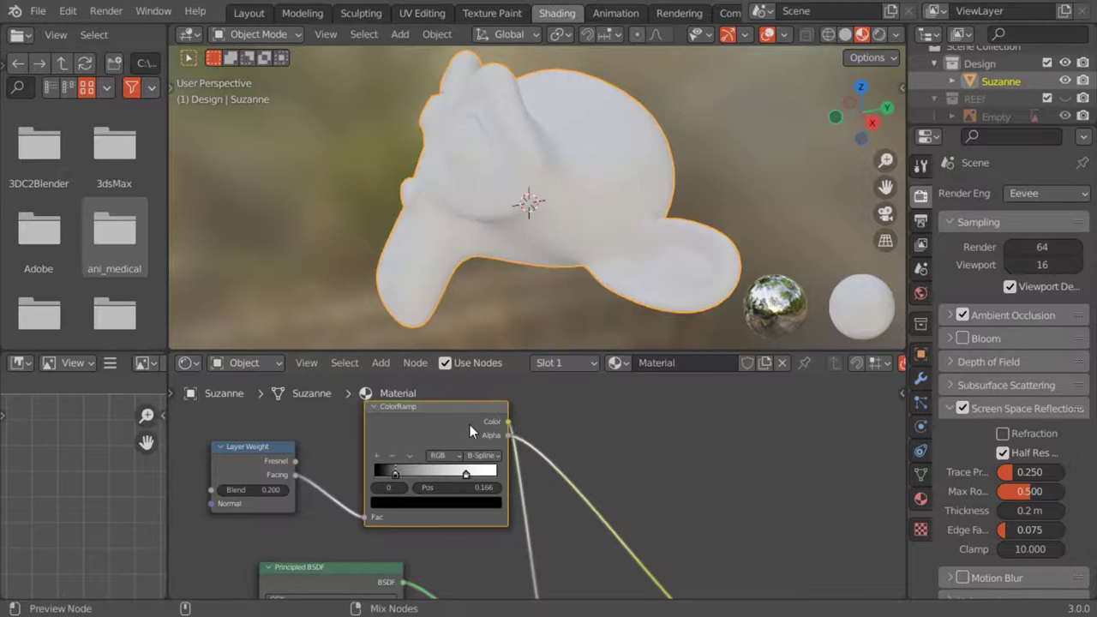
pyautogui.keyDown('ctrl'); pyautogui.keyDown('shift'); pyautogui.click(476, 423); pyautogui.keyUp('shift'); pyautogui.keyUp('ctrl')
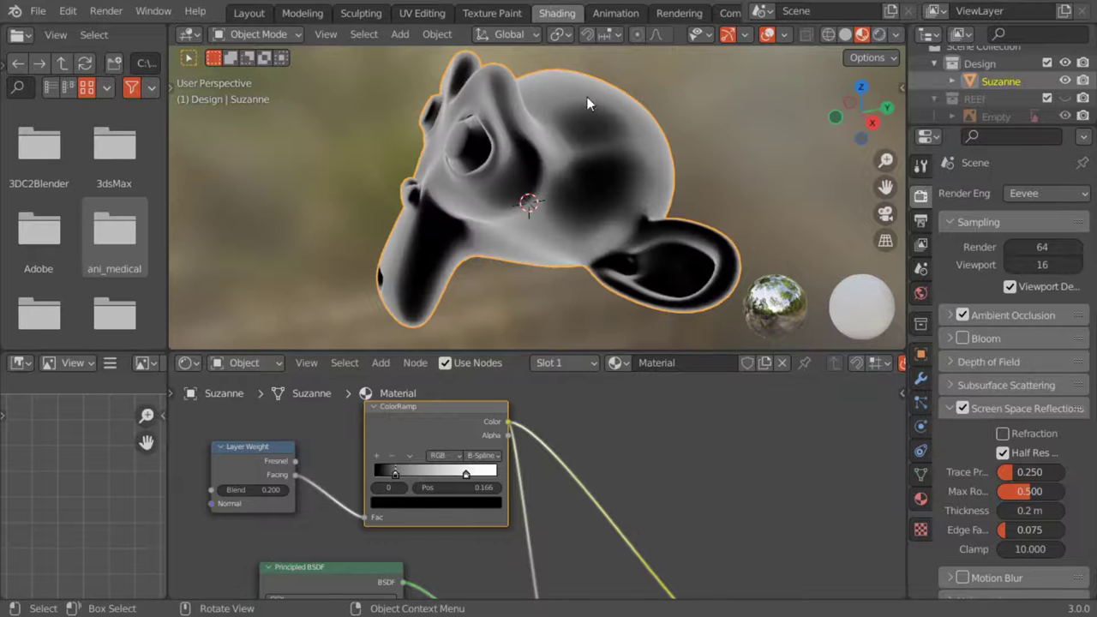
pyautogui.moveTo(593, 243); pyautogui.dragTo(546, 282, button='middle')
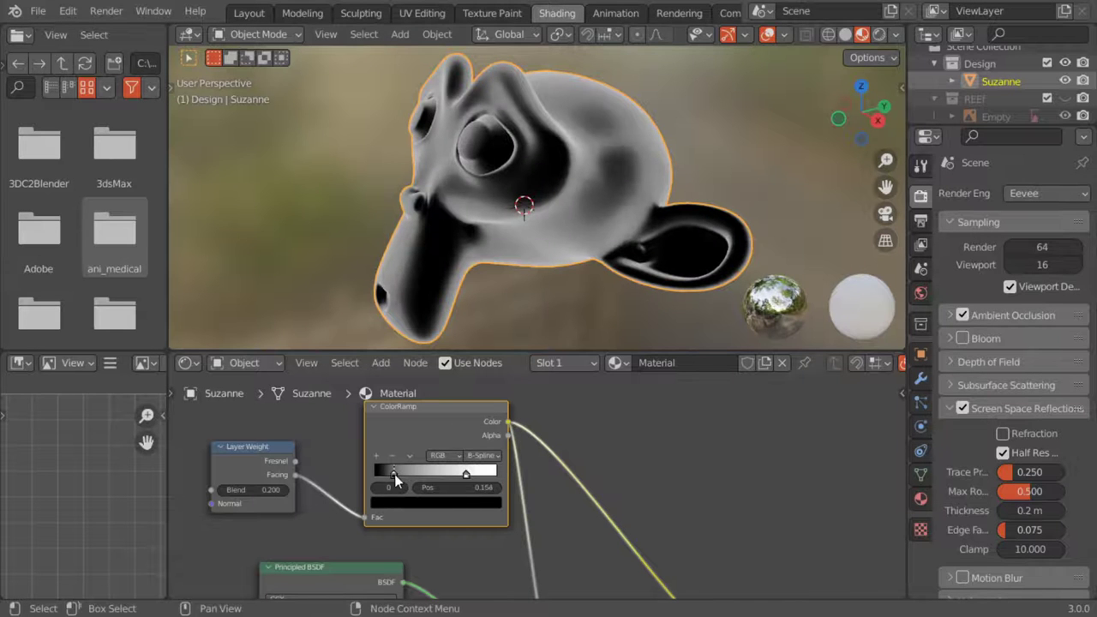
pyautogui.moveTo(395, 474)
pyautogui.mouseDown()
pyautogui.moveTo(403, 477)
pyautogui.moveTo(374, 475)
pyautogui.mouseUp()
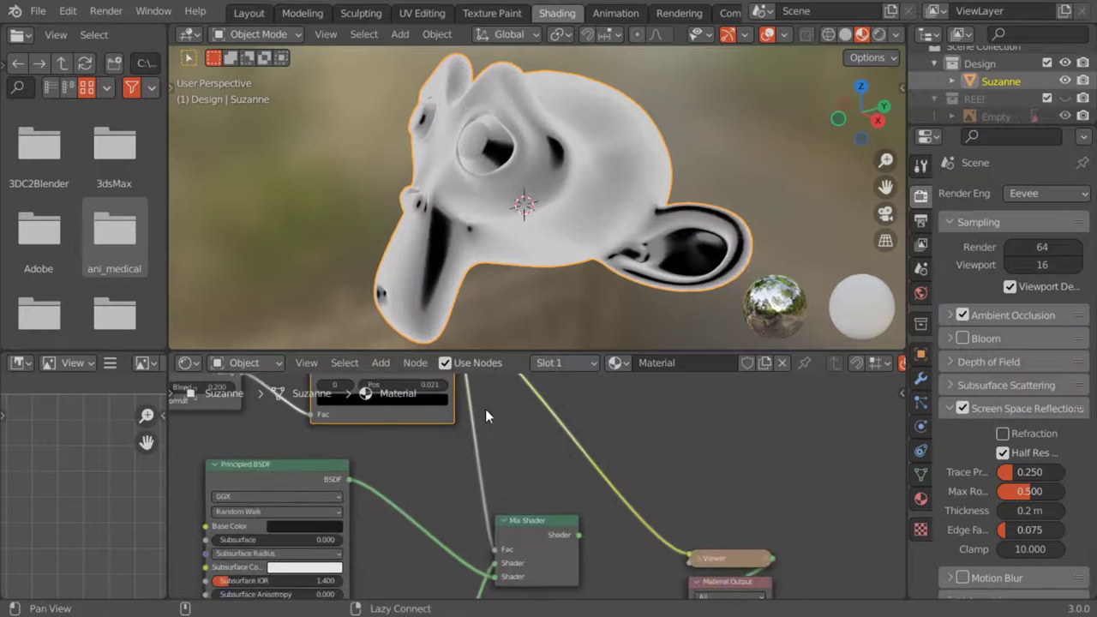
# Preview the Mix Shader on Suzanne and rework its Shader input links for orange-yellow glow.
pyautogui.moveTo(510, 487); pyautogui.dragTo(398, 343, button='middle')
pyautogui.keyDown('ctrl'); pyautogui.keyDown('shift'); pyautogui.click(455, 487); pyautogui.keyUp('shift'); pyautogui.keyUp('ctrl')
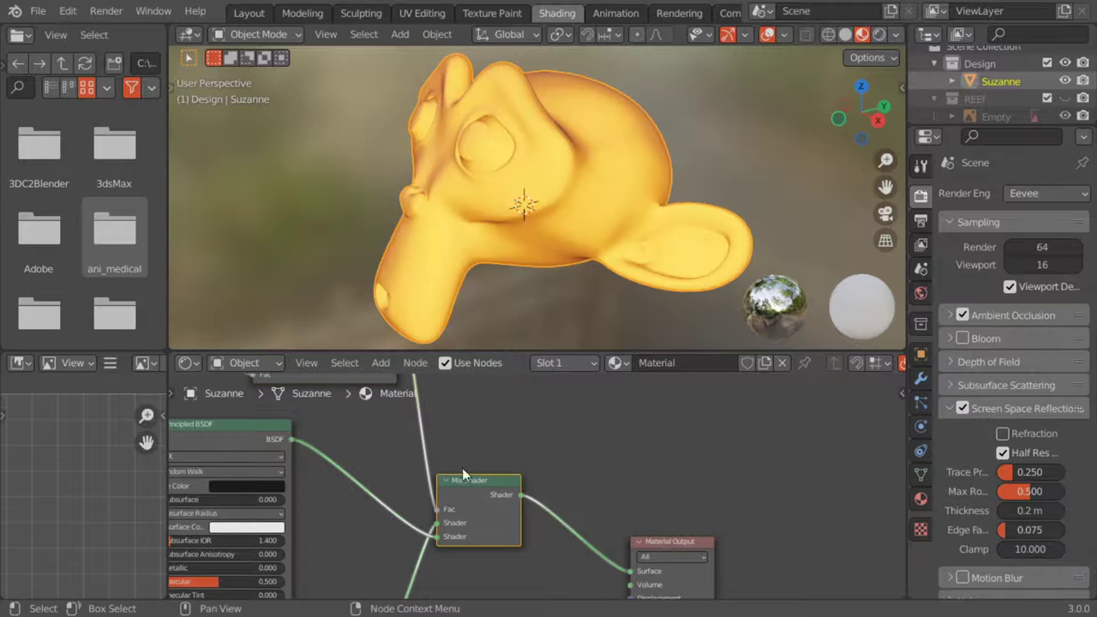
pyautogui.moveTo(544, 225); pyautogui.dragTo(614, 229, button='middle')
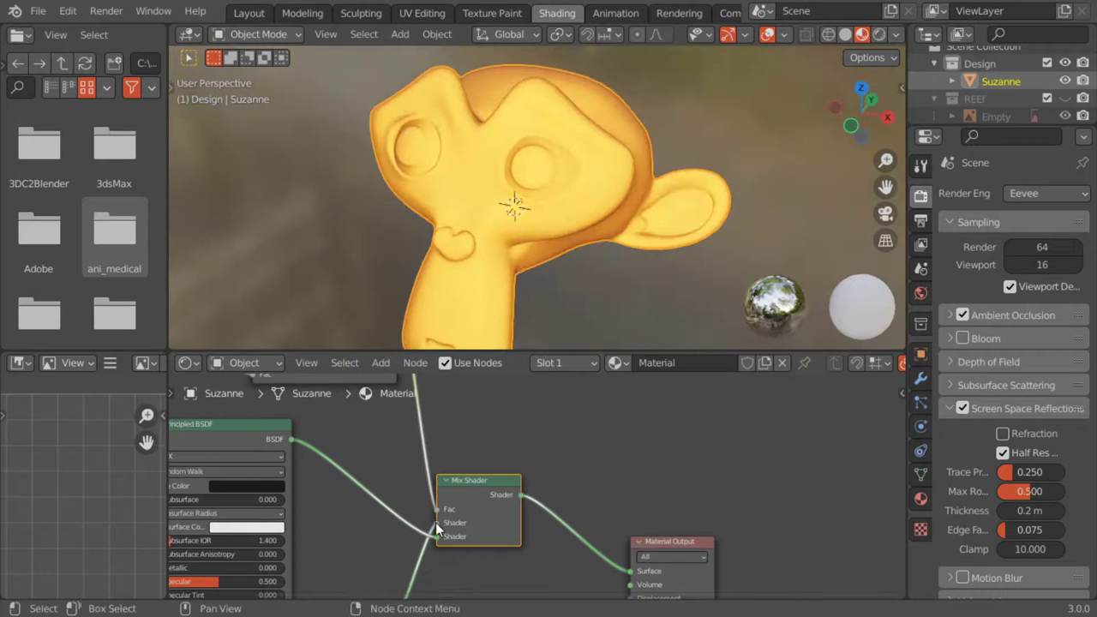
pyautogui.moveTo(436, 525); pyautogui.dragTo(439, 526)
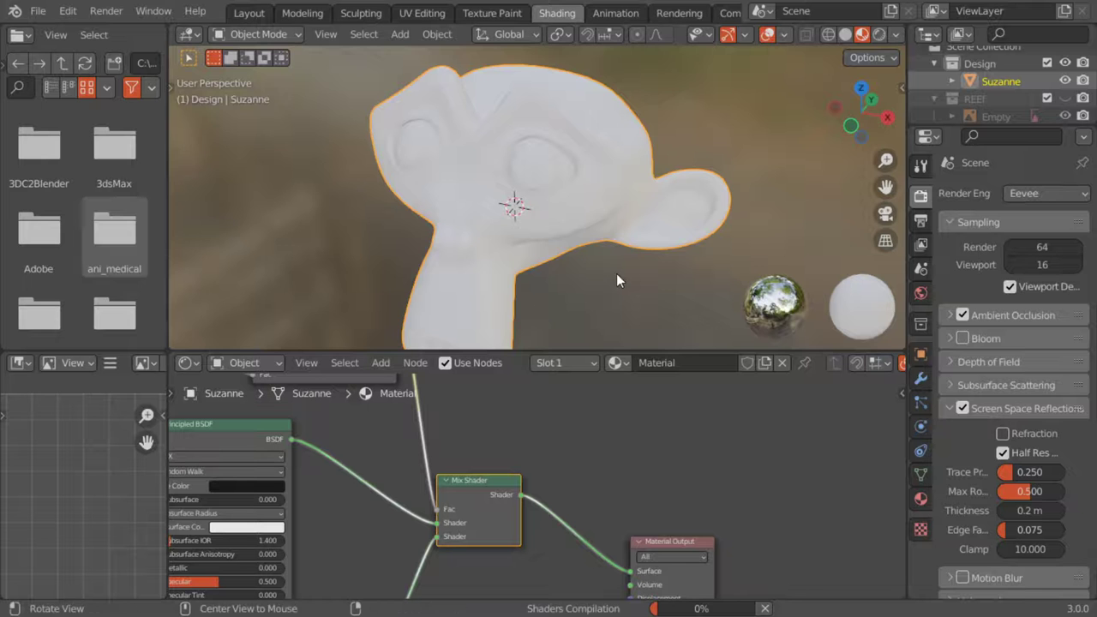
pyautogui.moveTo(616, 273); pyautogui.dragTo(500, 248, button='middle')
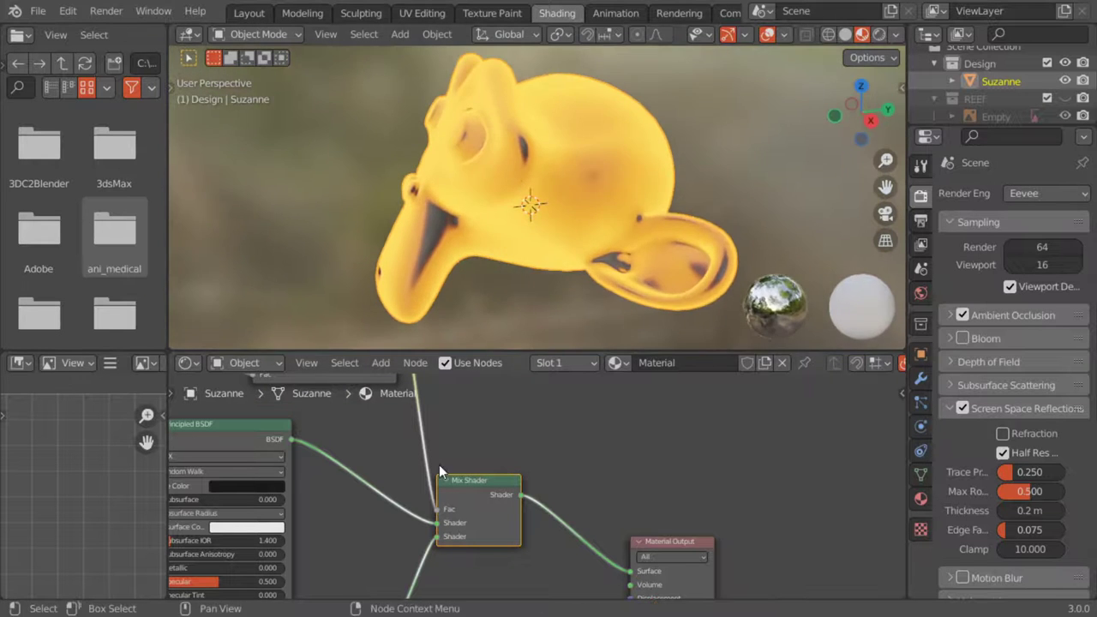
pyautogui.moveTo(448, 460); pyautogui.dragTo(479, 506, button='middle')
pyautogui.moveTo(465, 567); pyautogui.dragTo(467, 582)
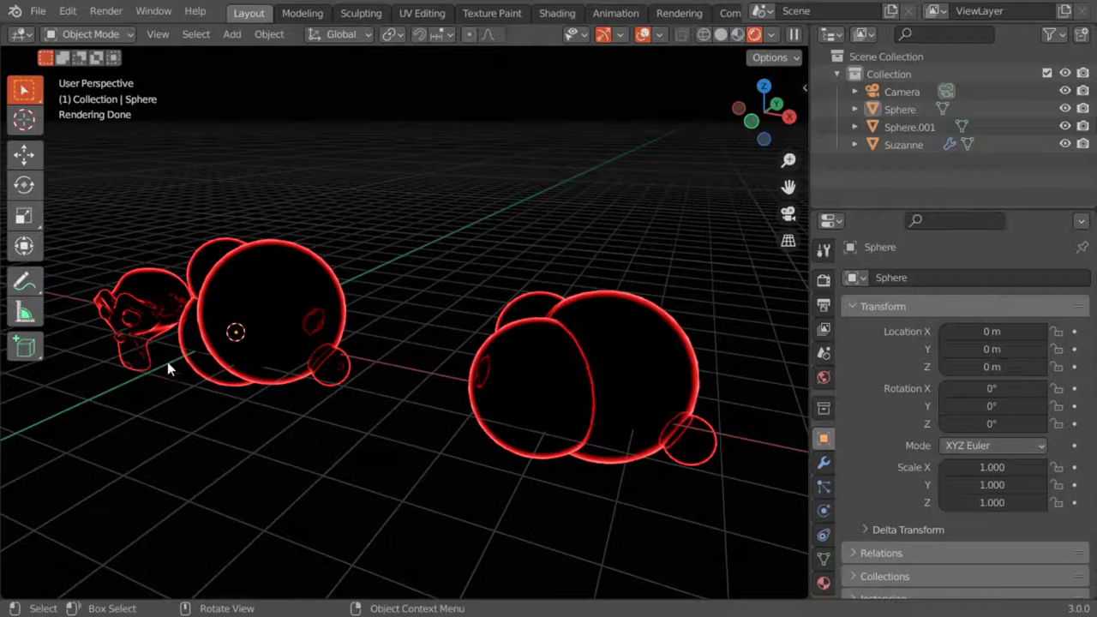
# Orbit and zoom around the rendered spheres and Suzanne, then bring the Layer Weight and ColorRamp nodes into view.
pyautogui.moveTo(293, 357); pyautogui.dragTo(435, 377)
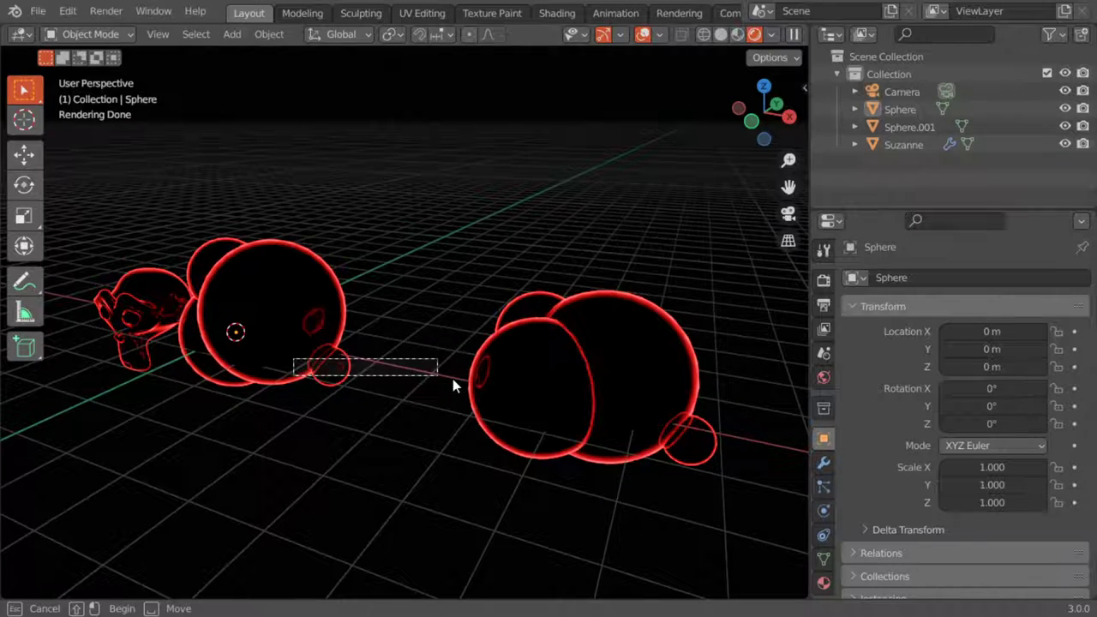
pyautogui.moveTo(386, 386)
pyautogui.mouseDown(button='middle')
pyautogui.moveTo(515, 401)
pyautogui.moveTo(371, 414)
pyautogui.moveTo(390, 317)
pyautogui.moveTo(421, 379)
pyautogui.moveTo(294, 301)
pyautogui.mouseUp(button='middle')
pyautogui.click(514, 401)
pyautogui.moveTo(372, 318)
pyautogui.keyDown('ctrl'); pyautogui.mouseDown(button='middle')
pyautogui.moveTo(426, 354)
pyautogui.moveTo(408, 263)
pyautogui.mouseUp(button='middle'); pyautogui.keyUp('ctrl')
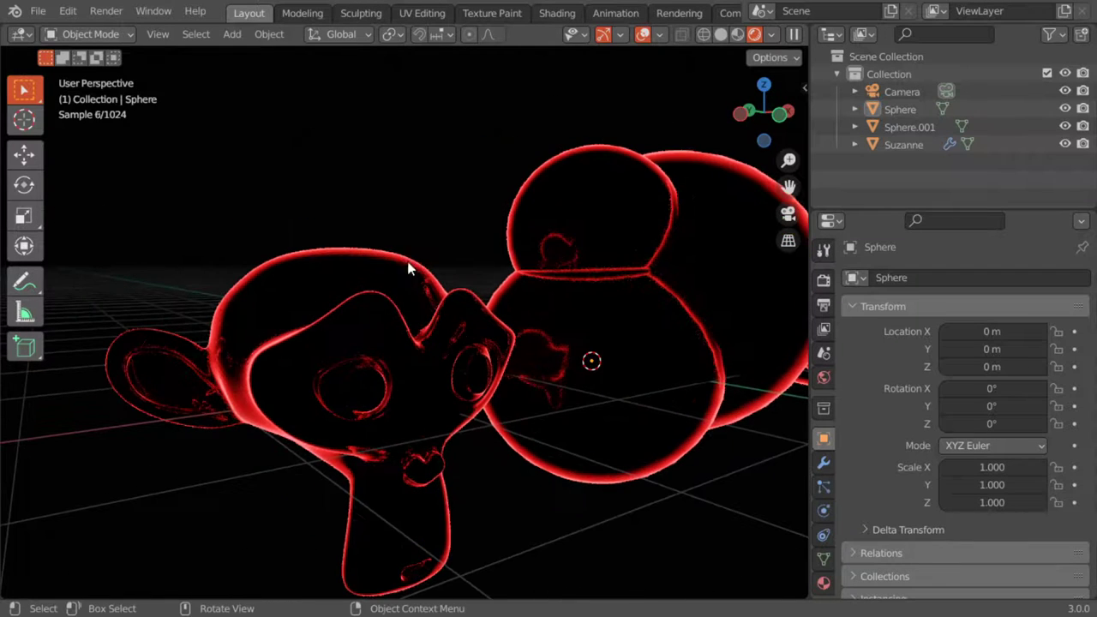
pyautogui.moveTo(452, 435)
pyautogui.mouseDown(button='middle')
pyautogui.moveTo(406, 443)
pyautogui.moveTo(519, 498)
pyautogui.moveTo(636, 475)
pyautogui.moveTo(695, 478)
pyautogui.moveTo(597, 451)
pyautogui.moveTo(561, 421)
pyautogui.moveTo(590, 477)
pyautogui.moveTo(482, 411)
pyautogui.moveTo(386, 320)
pyautogui.moveTo(411, 416)
pyautogui.moveTo(555, 469)
pyautogui.moveTo(619, 433)
pyautogui.moveTo(646, 374)
pyautogui.mouseUp(button='middle')
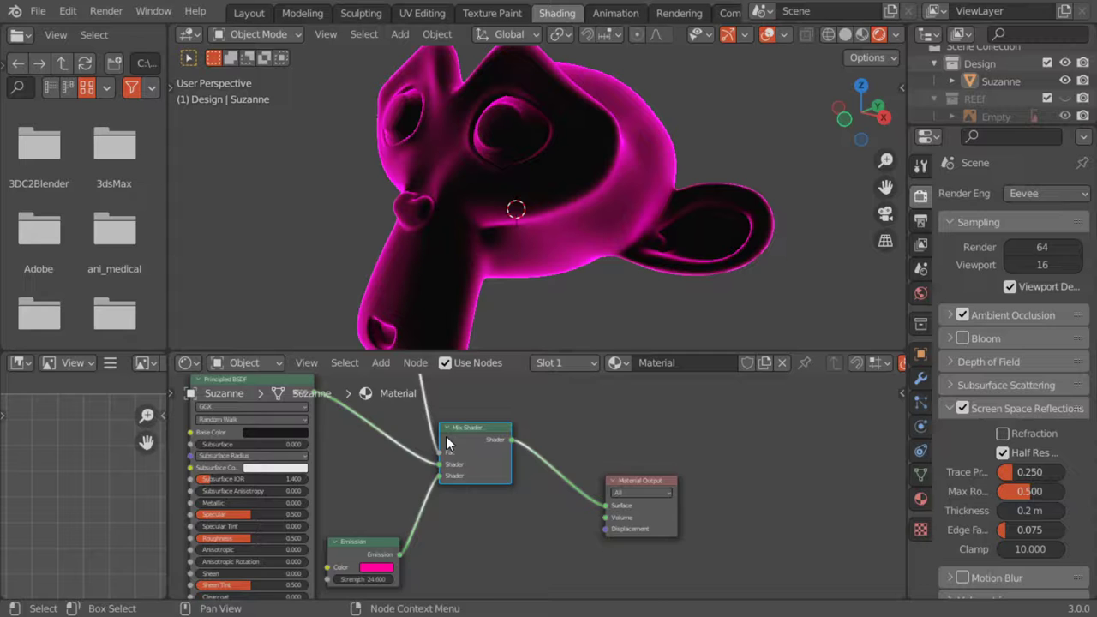
pyautogui.moveTo(384, 422)
pyautogui.mouseDown(button='middle')
pyautogui.moveTo(449, 480)
pyautogui.moveTo(439, 460)
pyautogui.mouseUp(button='middle')
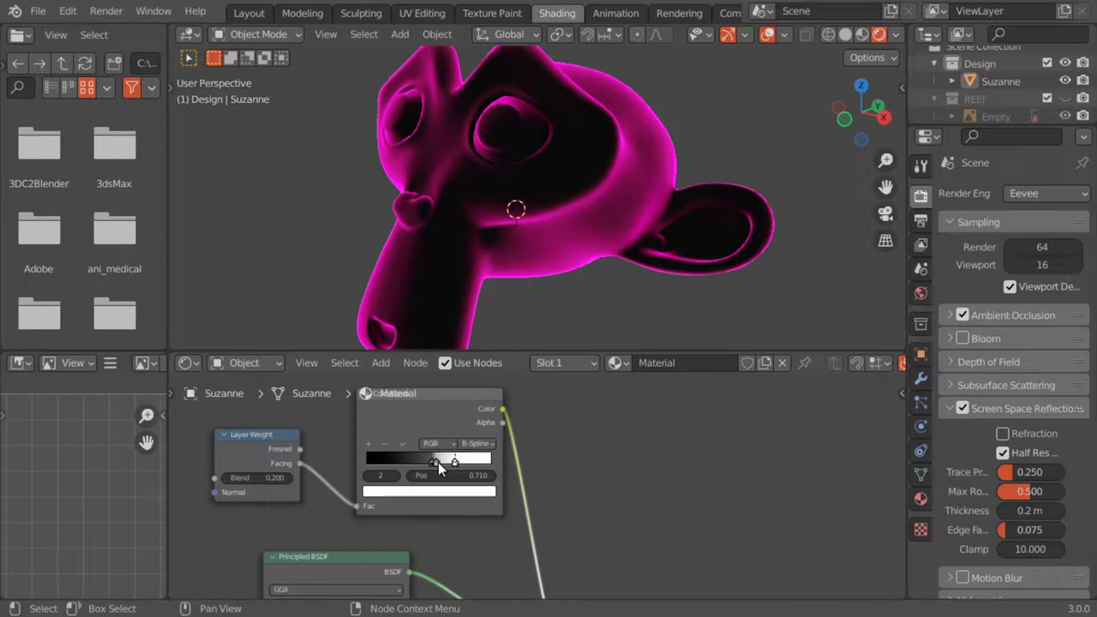
# Add a third ColorRamp stop at position 0.651 to tighten Suzanne's magenta rim, and save Record-1.blend.
pyautogui.moveTo(430, 409); pyautogui.dragTo(476, 431, button='middle')
pyautogui.click(521, 464)
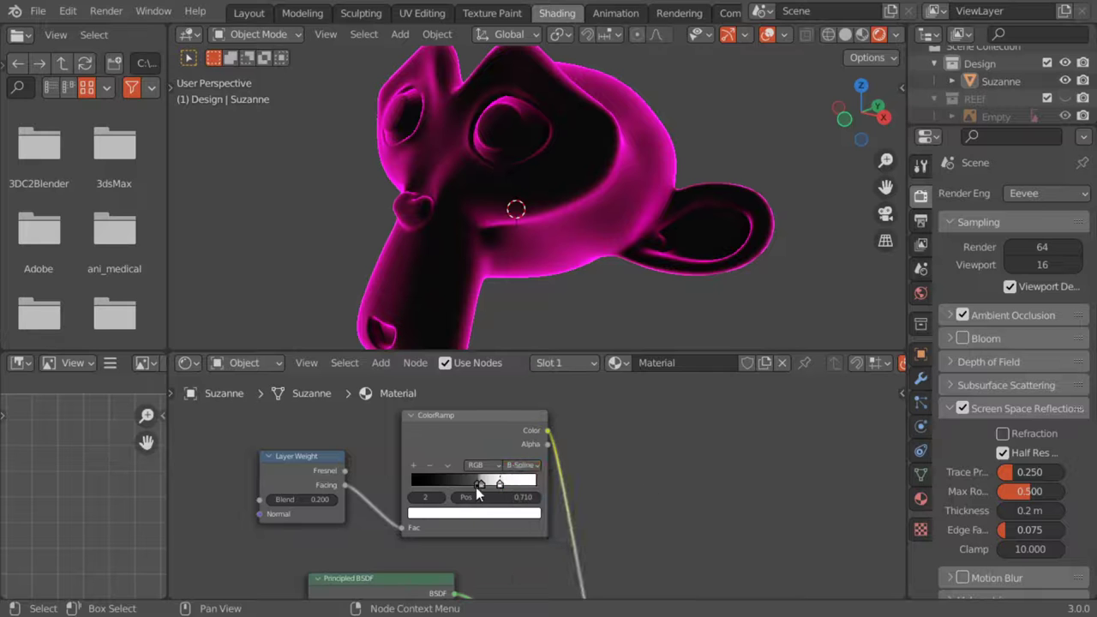
pyautogui.moveTo(476, 486)
pyautogui.mouseDown()
pyautogui.moveTo(448, 483)
pyautogui.moveTo(468, 486)
pyautogui.mouseUp()
pyautogui.click(489, 484)
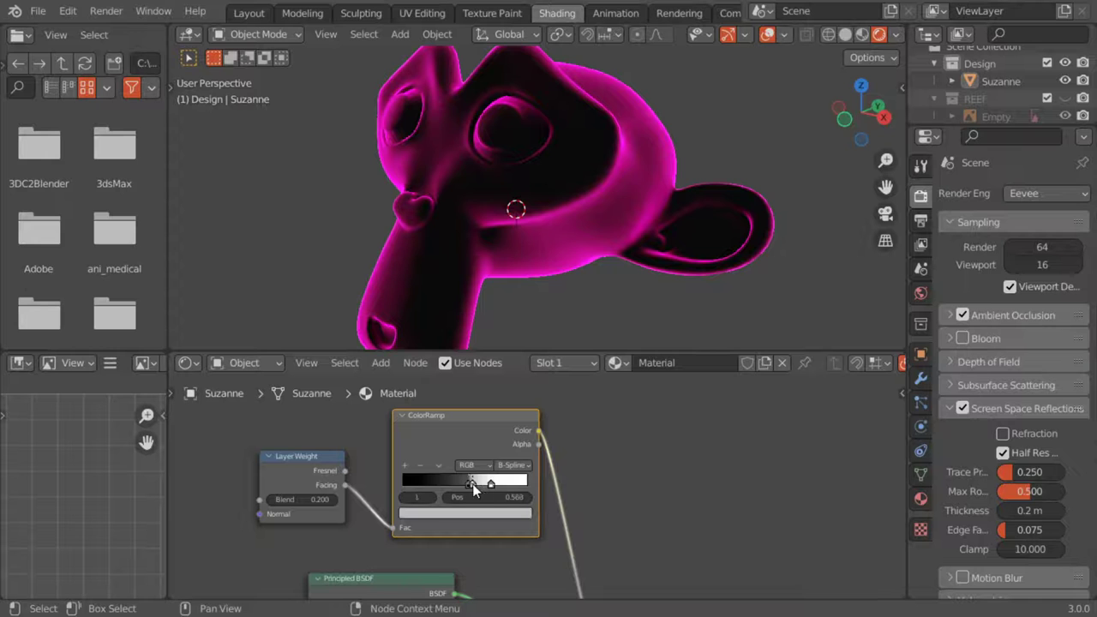
pyautogui.moveTo(488, 483); pyautogui.dragTo(478, 488)
pyautogui.keyDown('ctrl'); pyautogui.click(486, 485); pyautogui.keyUp('ctrl')
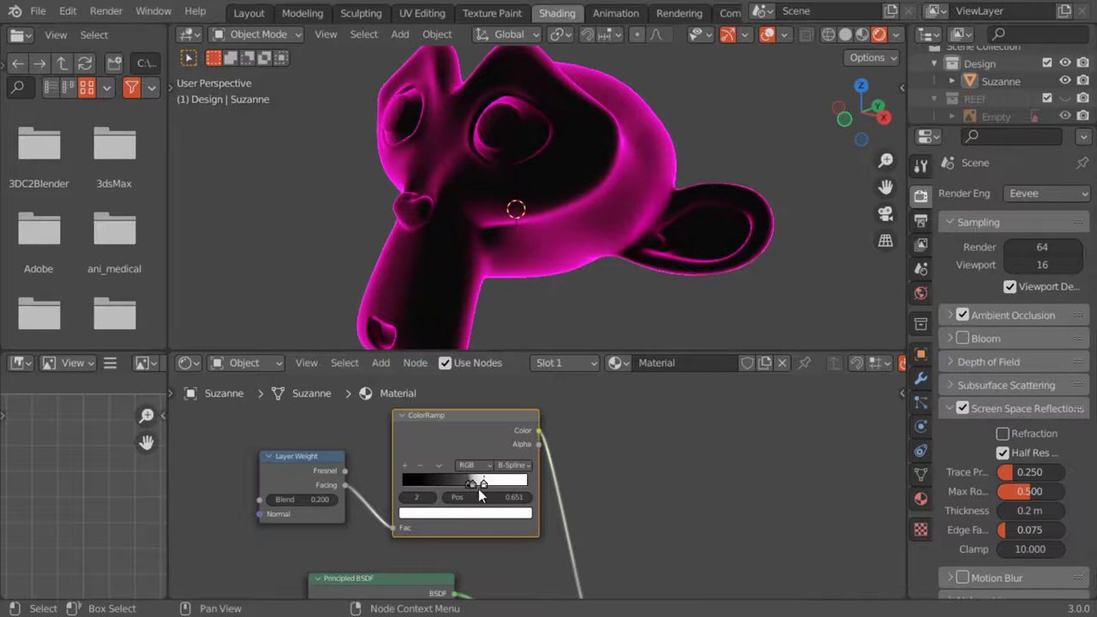
pyautogui.moveTo(531, 291)
pyautogui.mouseDown(button='middle')
pyautogui.moveTo(546, 250)
pyautogui.moveTo(523, 245)
pyautogui.mouseUp(button='middle')
pyautogui.hotkey('ctrl', 's')
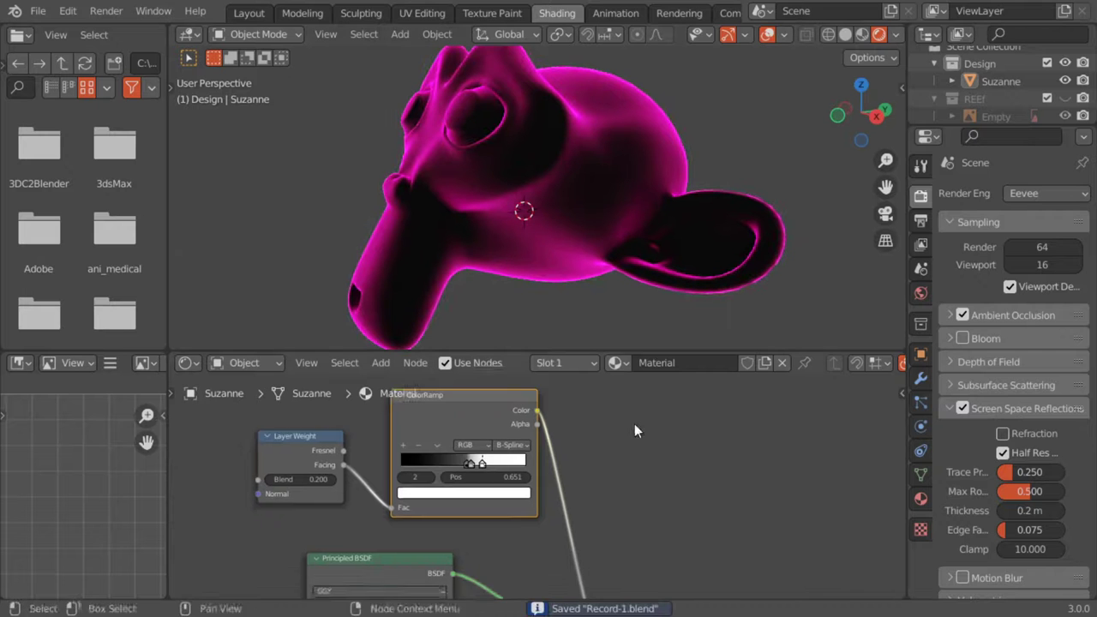
# Box-select Suzanne's rim-glow nodes and group them with Ctrl+G.
pyautogui.scroll(-3, 637, 431)
pyautogui.moveTo(624, 526)
pyautogui.mouseDown(button='middle')
pyautogui.moveTo(569, 410)
pyautogui.moveTo(582, 460)
pyautogui.mouseUp(button='middle')
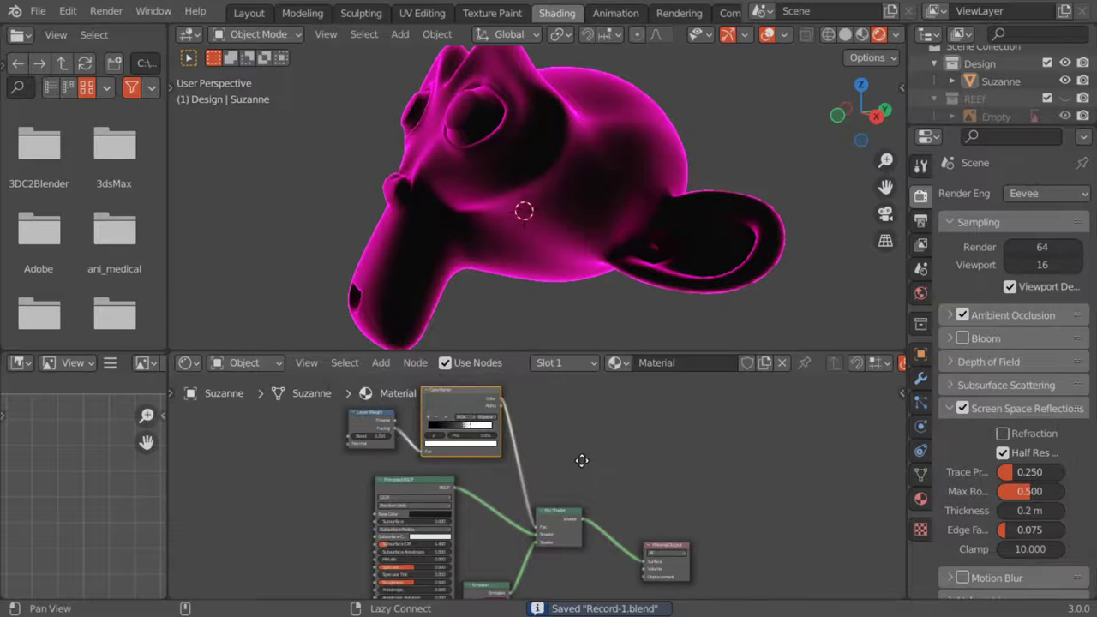
pyautogui.scroll(-2, 582, 461)
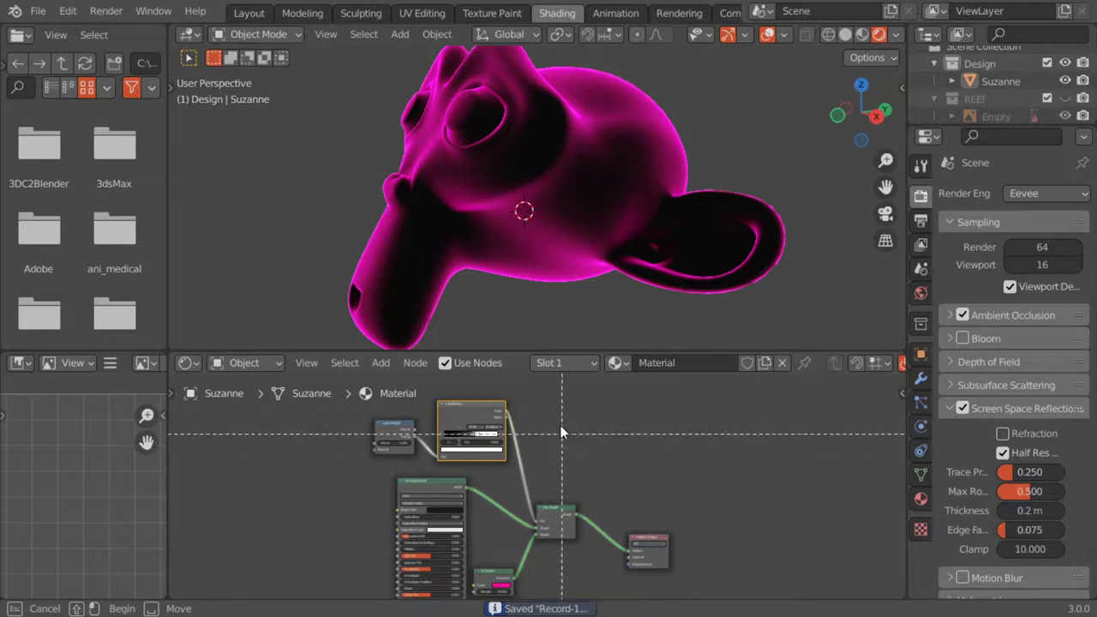
pyautogui.moveTo(576, 405); pyautogui.dragTo(369, 599)
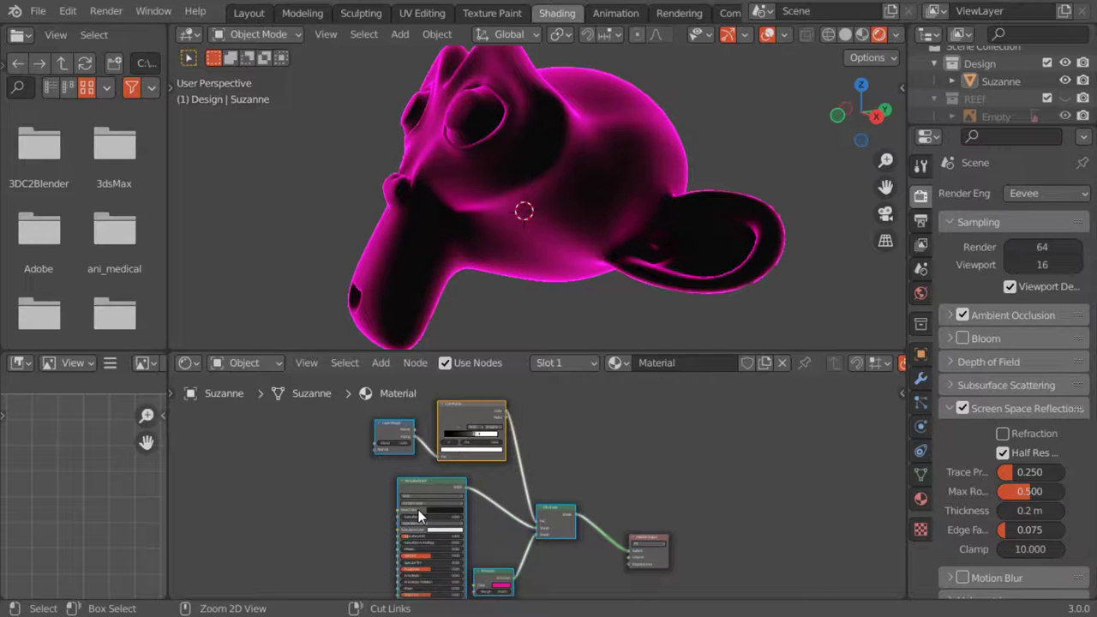
pyautogui.hotkey('ctrl', 'g')
# Connect the Emission colour to the Group Input as an exposed Color input, then exit the group.
pyautogui.scroll(1, 524, 480)
pyautogui.scroll(1, 565, 454)
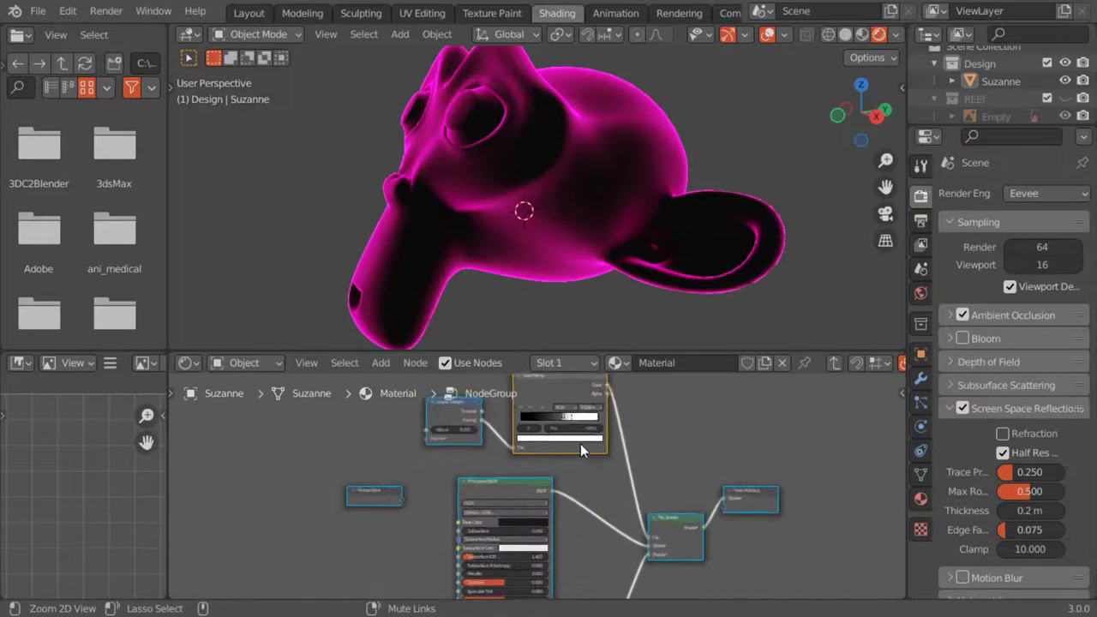
pyautogui.scroll(1, 541, 481)
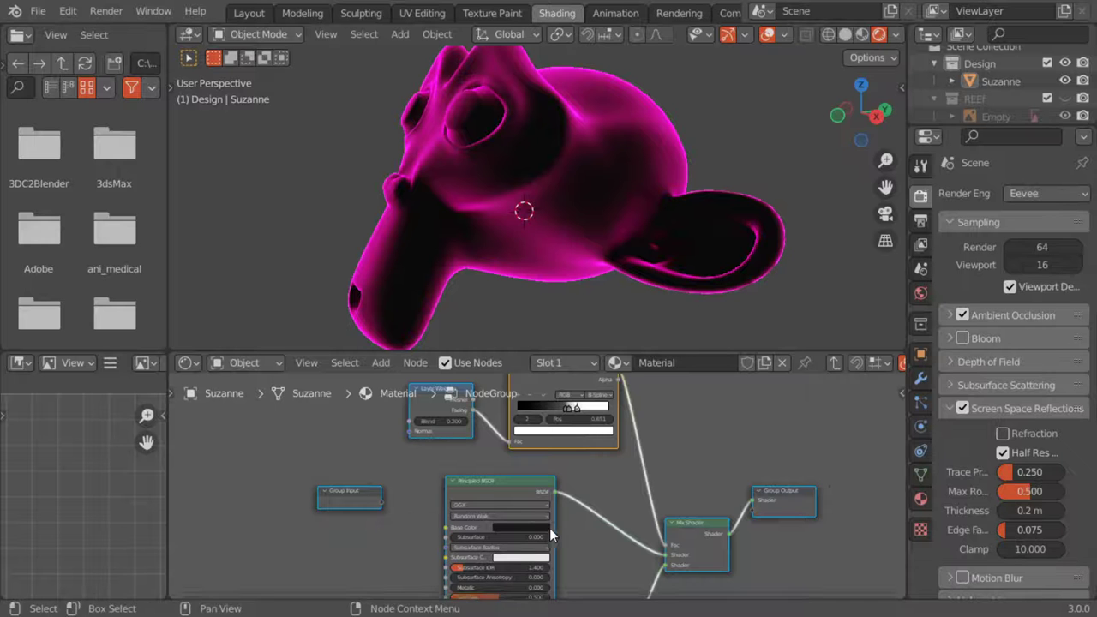
pyautogui.moveTo(550, 536); pyautogui.dragTo(550, 422, button='middle')
pyautogui.moveTo(363, 402); pyautogui.dragTo(356, 441, button='middle')
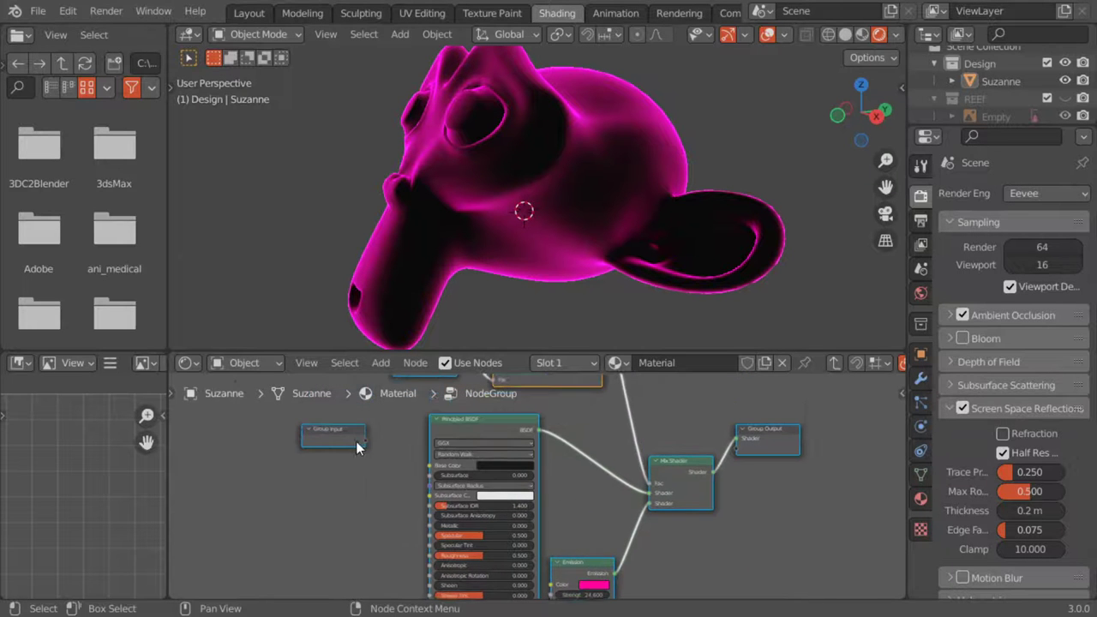
pyautogui.moveTo(352, 445)
pyautogui.mouseDown()
pyautogui.moveTo(461, 507)
pyautogui.moveTo(518, 492)
pyautogui.moveTo(551, 459)
pyautogui.mouseUp()
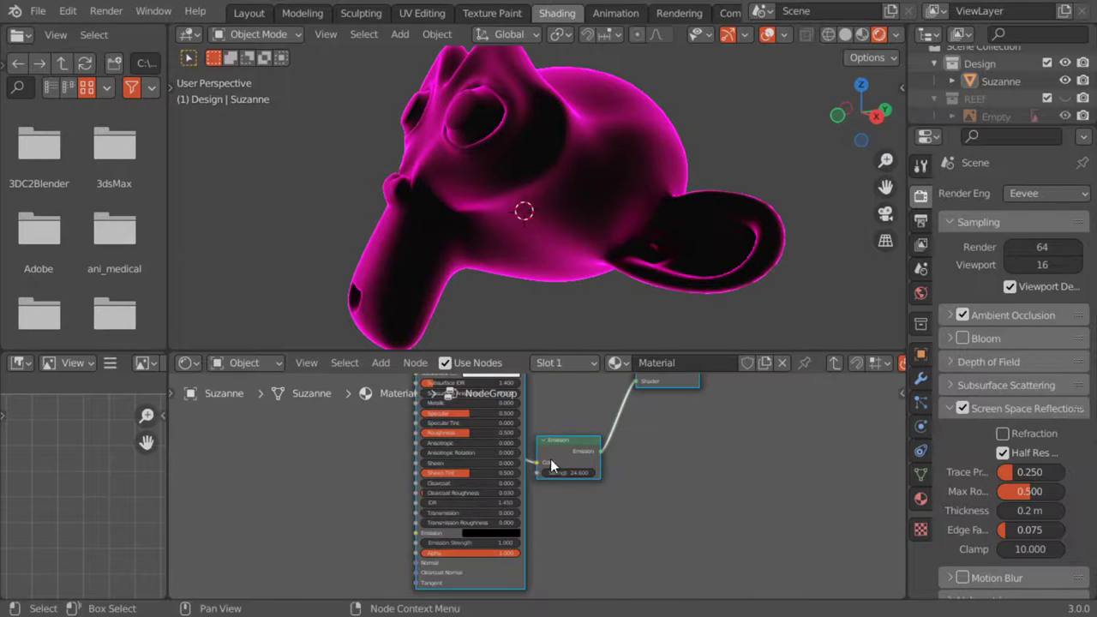
pyautogui.press('Tab')
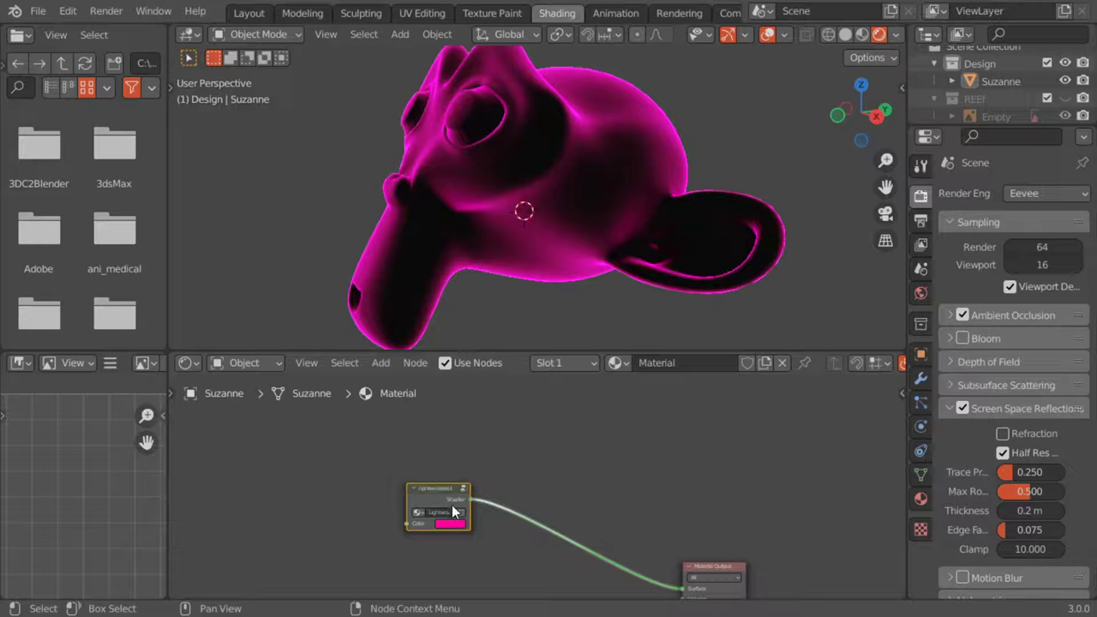
# Set the group's Color input to light blue so Suzanne's rim glows cyan, then view from the top.
pyautogui.hotkey('ctrl', 's')
pyautogui.click(454, 526)
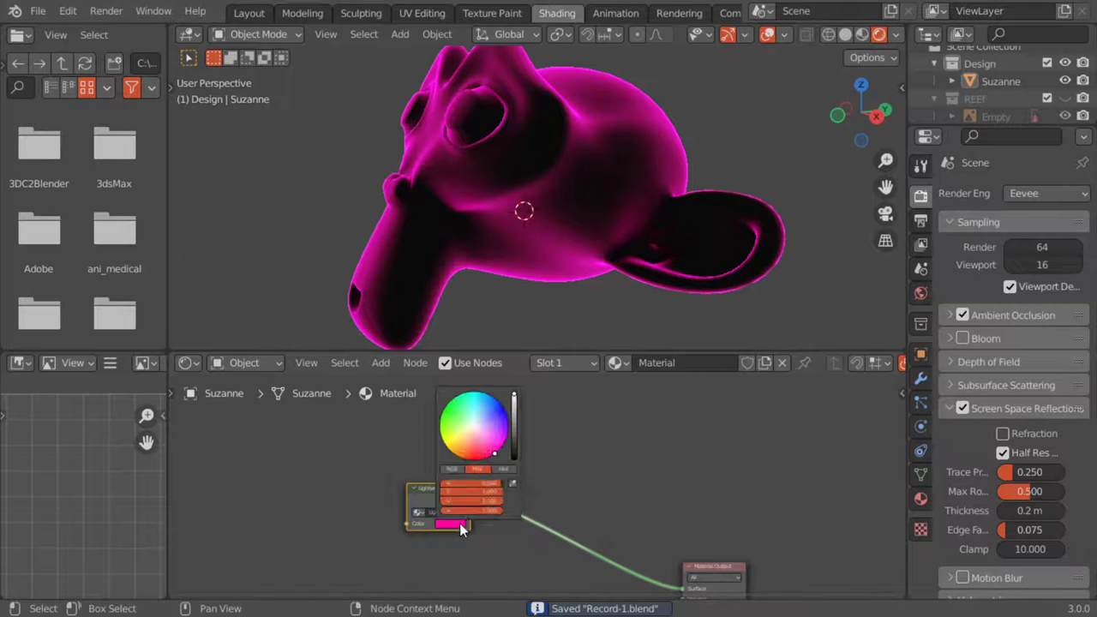
pyautogui.moveTo(495, 453)
pyautogui.mouseDown()
pyautogui.moveTo(484, 397)
pyautogui.moveTo(462, 404)
pyautogui.moveTo(451, 433)
pyautogui.mouseUp()
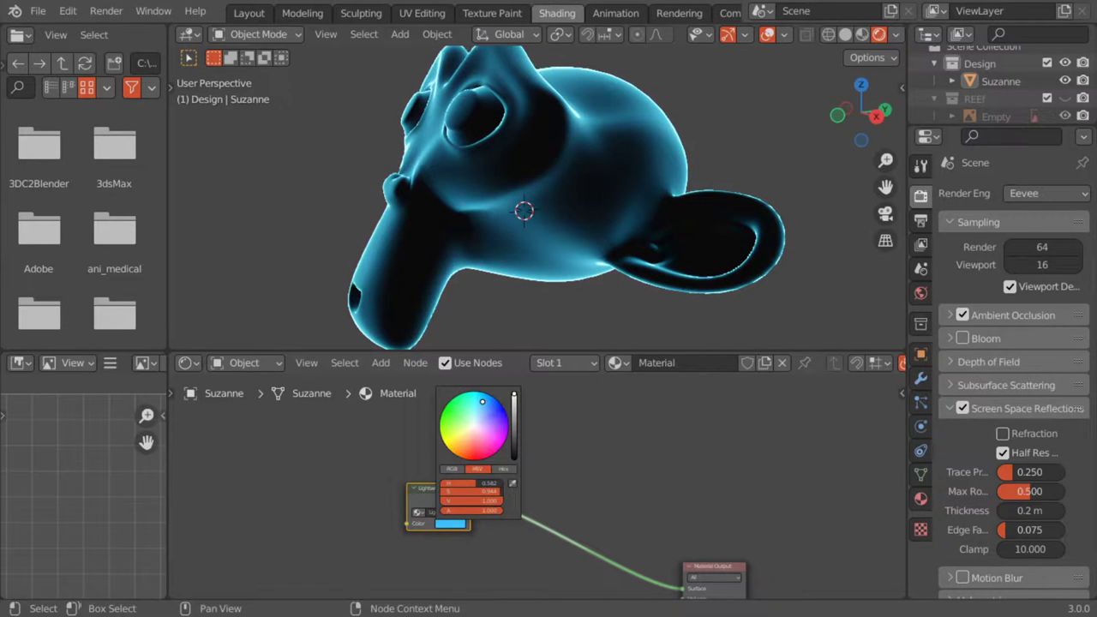
pyautogui.moveTo(511, 256)
pyautogui.mouseDown(button='middle')
pyautogui.moveTo(521, 266)
pyautogui.moveTo(494, 256)
pyautogui.moveTo(546, 253)
pyautogui.mouseUp(button='middle')
pyautogui.scroll(-2, 521, 266)
pyautogui.hotkey('ctrl', 's')
pyautogui.press('KP_7')
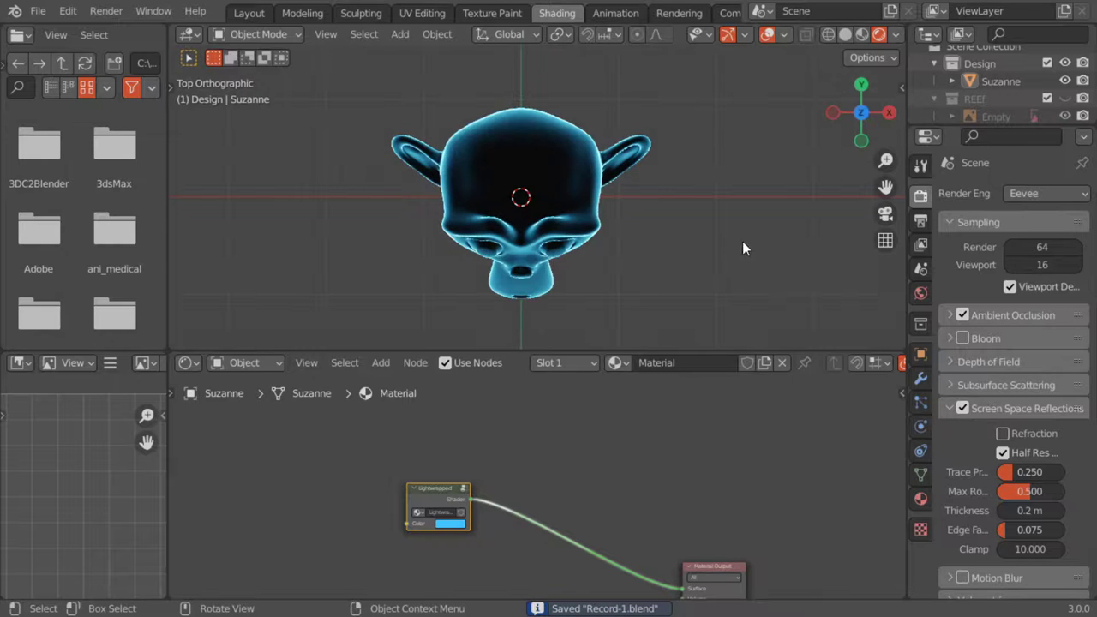
# Add a cube beside Suzanne at the 3D cursor and view it from the front.
pyautogui.keyDown('shift'); pyautogui.moveTo(774, 172); pyautogui.dragTo(516, 231, button='middle'); pyautogui.keyUp('shift')
pyautogui.keyDown('shift'); pyautogui.rightClick(517, 233); pyautogui.keyUp('shift')
pyautogui.hotkey('shift', 'a')
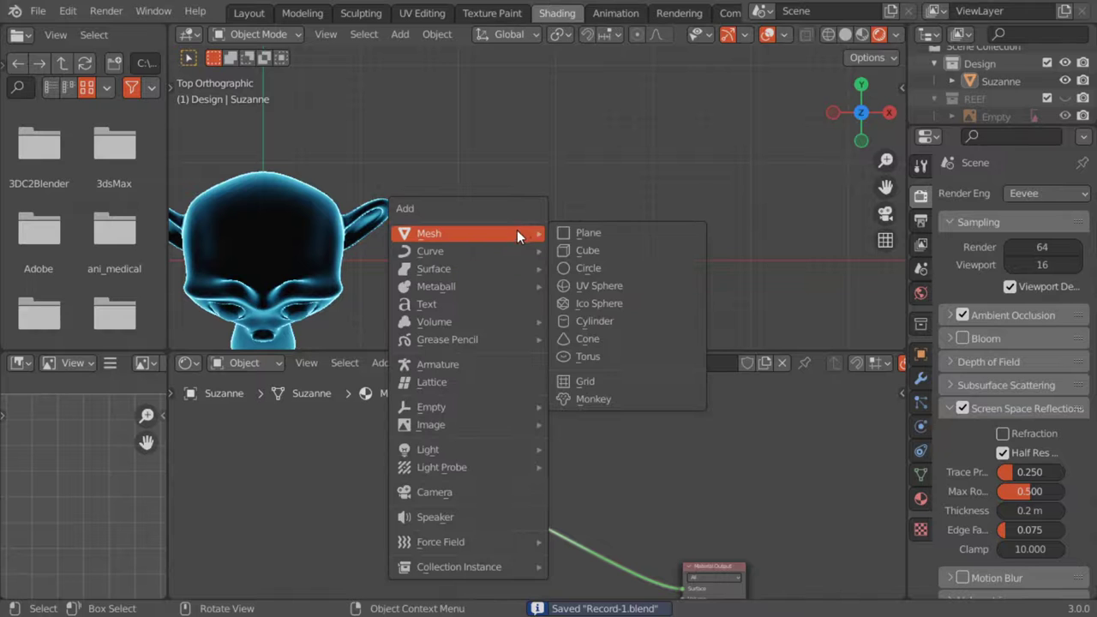
pyautogui.click(586, 253)
pyautogui.moveTo(576, 219)
pyautogui.mouseDown(button='middle')
pyautogui.moveTo(508, 197)
pyautogui.moveTo(536, 165)
pyautogui.mouseUp(button='middle')
pyautogui.press('KP_1')
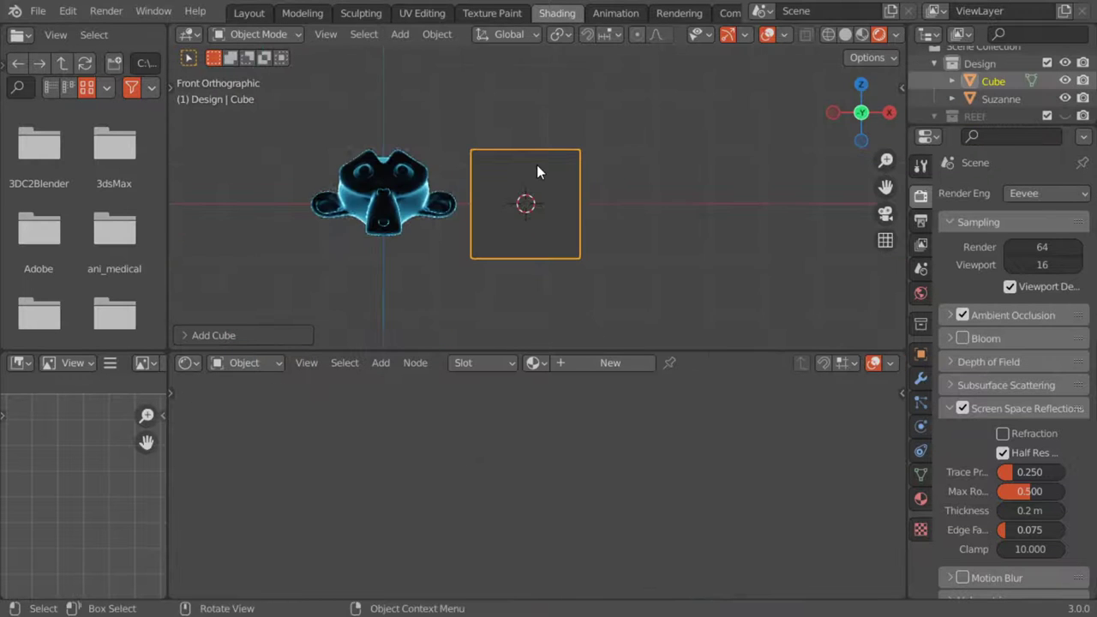
pyautogui.scroll(2, 568, 197)
# In Edit Mode, scale the cube up tenfold and enlarge it further.
pyautogui.press('Tab')
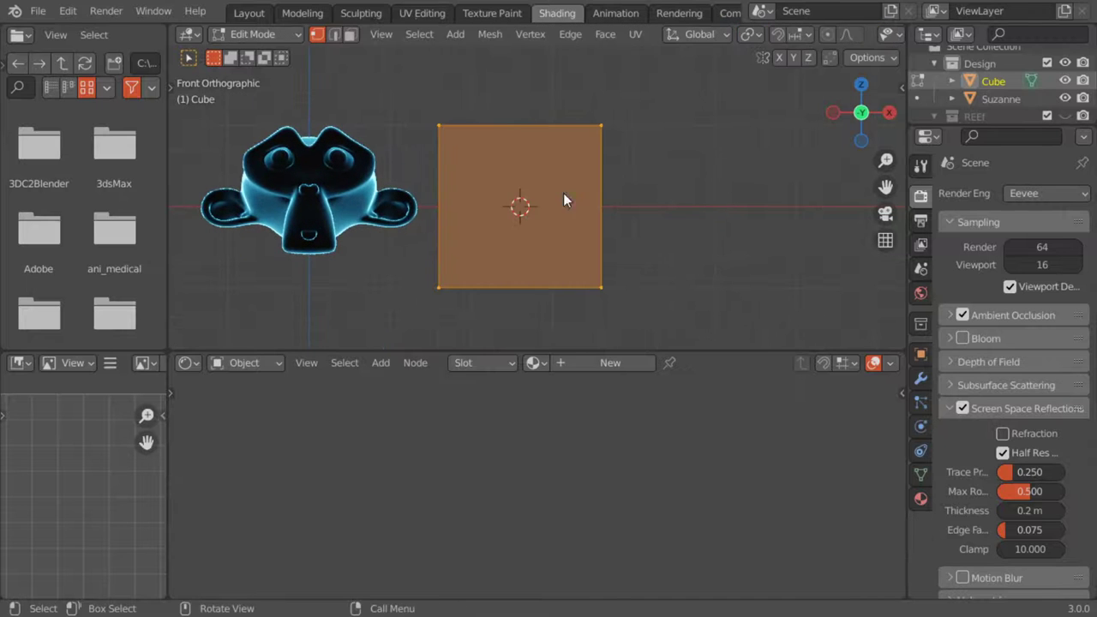
pyautogui.press('Tab')
pyautogui.press('Tab')
pyautogui.scroll(-3, 563, 192)
pyautogui.keyDown('shift'); pyautogui.moveTo(564, 257); pyautogui.dragTo(626, 238, button='middle'); pyautogui.keyUp('shift')
pyautogui.press('s')
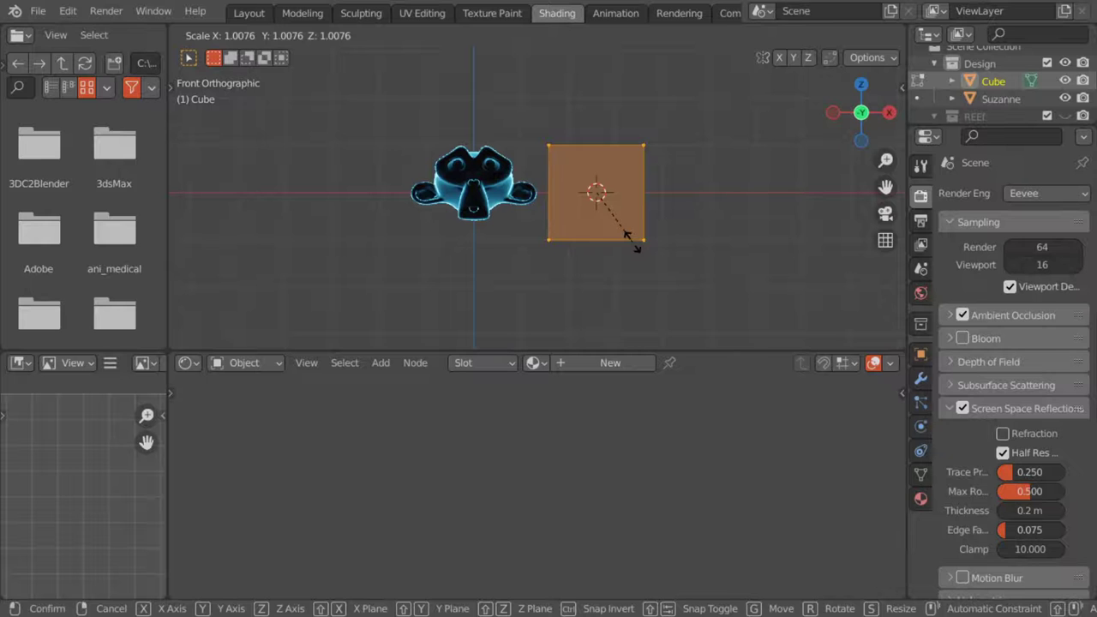
pyautogui.write('10')
pyautogui.press('Return')
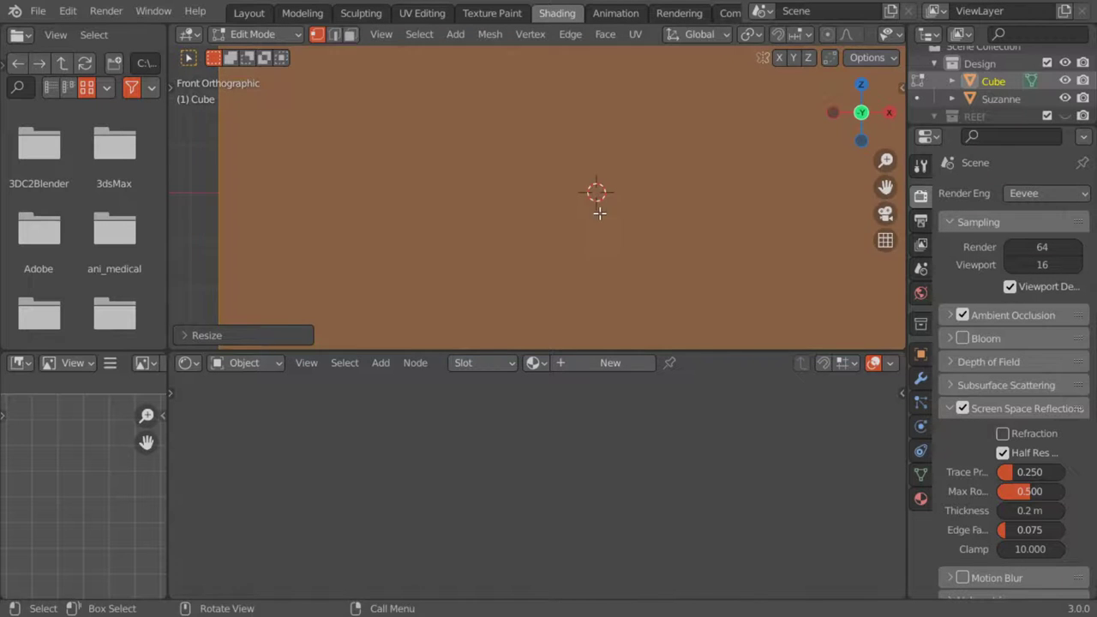
pyautogui.scroll(-5, 563, 240)
pyautogui.scroll(-2, 610, 246)
pyautogui.press('g')
pyautogui.press('s')
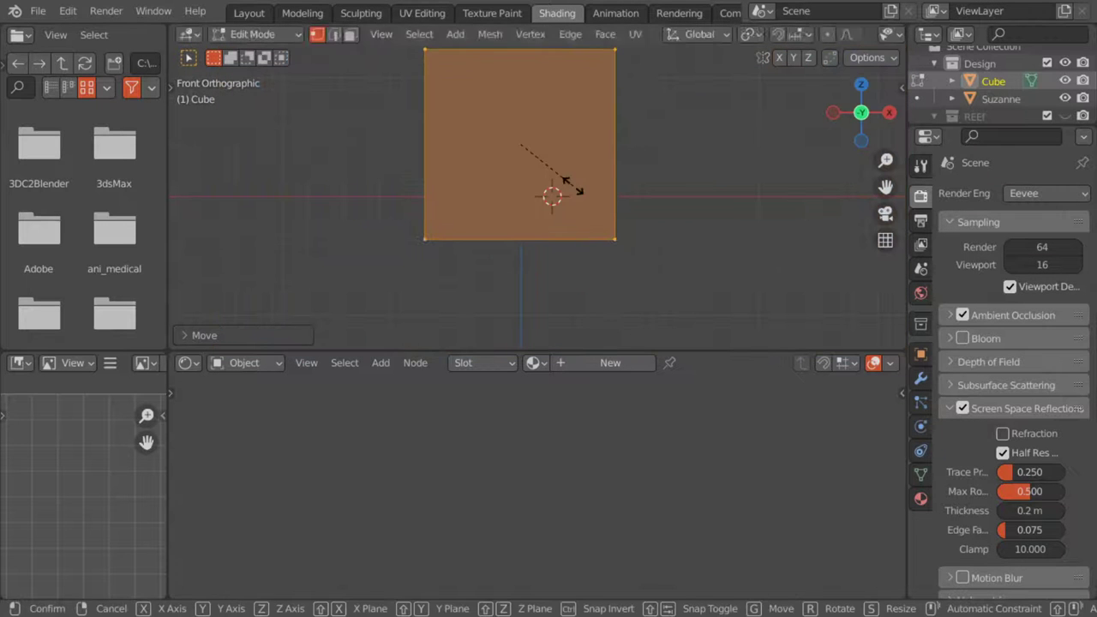
pyautogui.click(563, 189)
# Raise the cube along Z and widen it along X into a wide box.
pyautogui.scroll(-2, 580, 261)
pyautogui.press('g')
pyautogui.press('z')
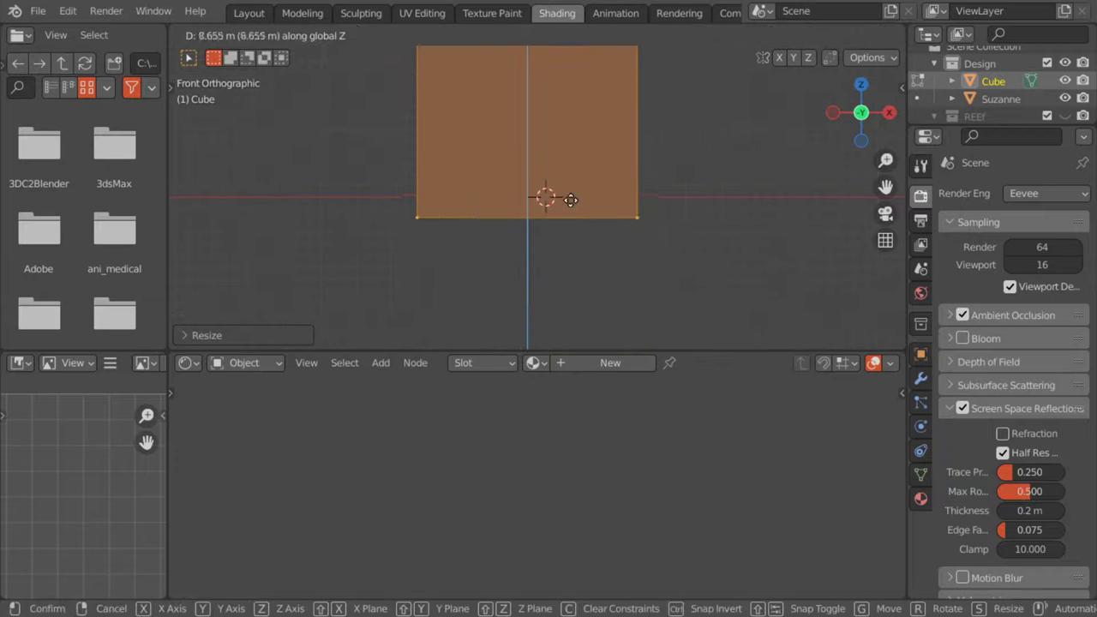
pyautogui.click(687, 217)
pyautogui.press('s')
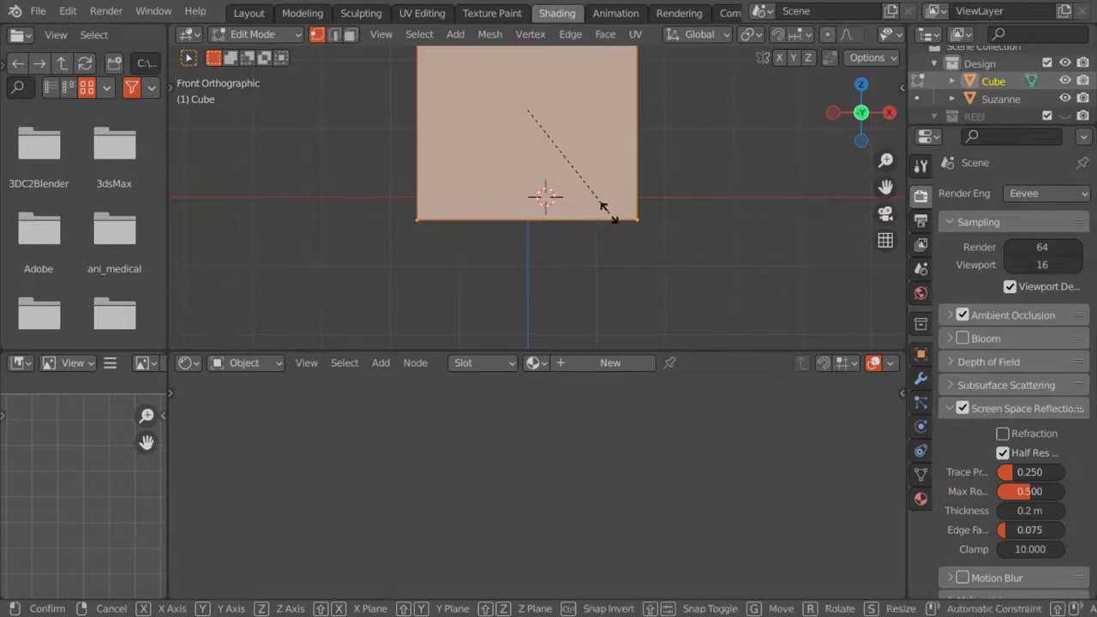
pyautogui.press('x')
pyautogui.click(683, 236)
pyautogui.press('Tab')
# Delete the box's left side face to open it, then view it from the front.
pyautogui.scroll(-3, 553, 237)
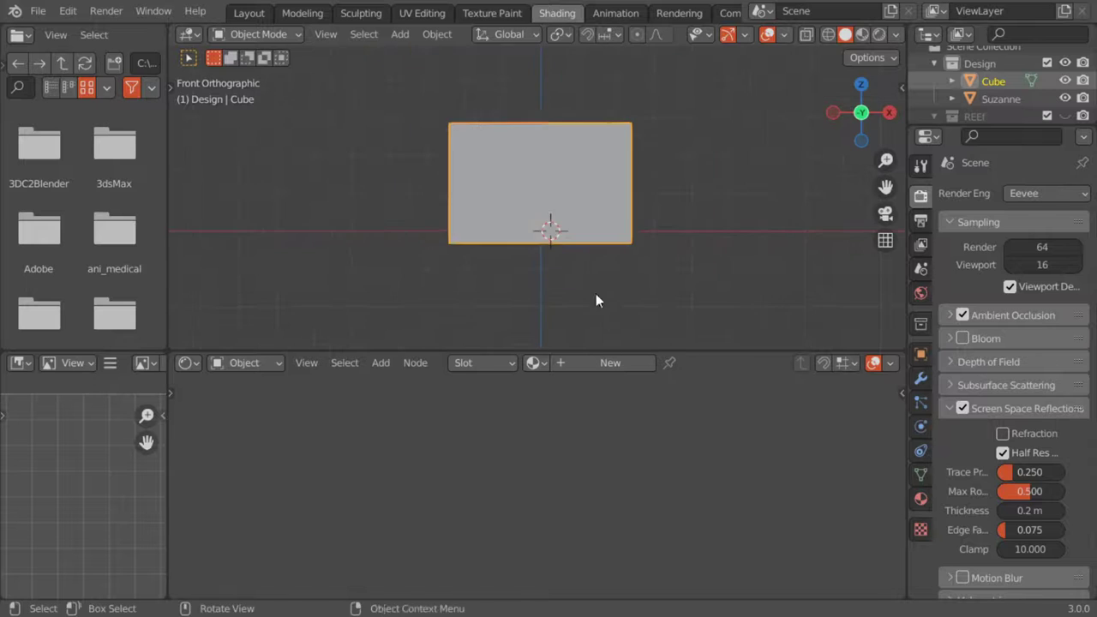
pyautogui.press('Tab')
pyautogui.moveTo(595, 299)
pyautogui.mouseDown(button='middle')
pyautogui.moveTo(549, 235)
pyautogui.moveTo(485, 263)
pyautogui.mouseUp(button='middle')
pyautogui.press('3')
pyautogui.click(498, 204)
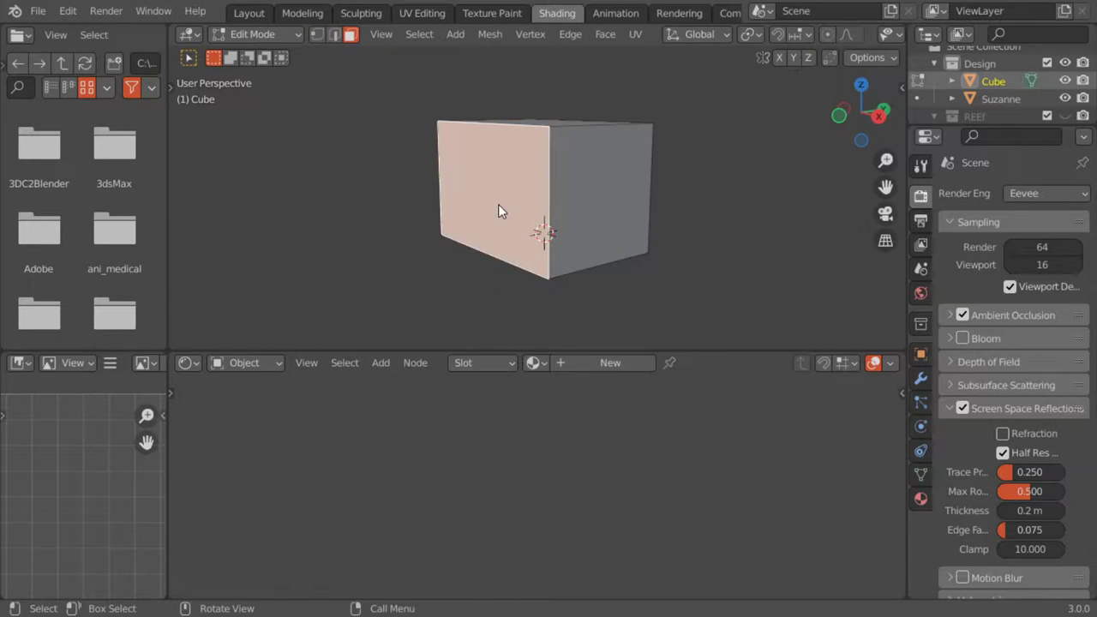
pyautogui.press('x')
pyautogui.click(476, 242)
pyautogui.press('Tab')
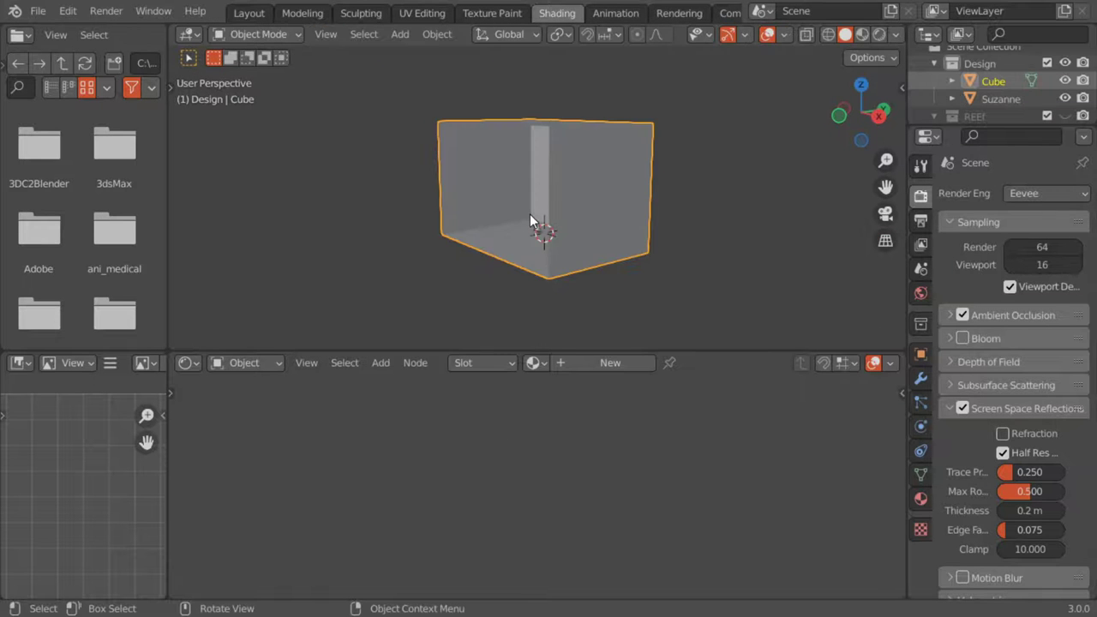
pyautogui.press('KP_1')
pyautogui.scroll(2, 587, 231)
# Switch to wireframe display, add a new camera and look through it.
pyautogui.hotkey('shift', 'a')
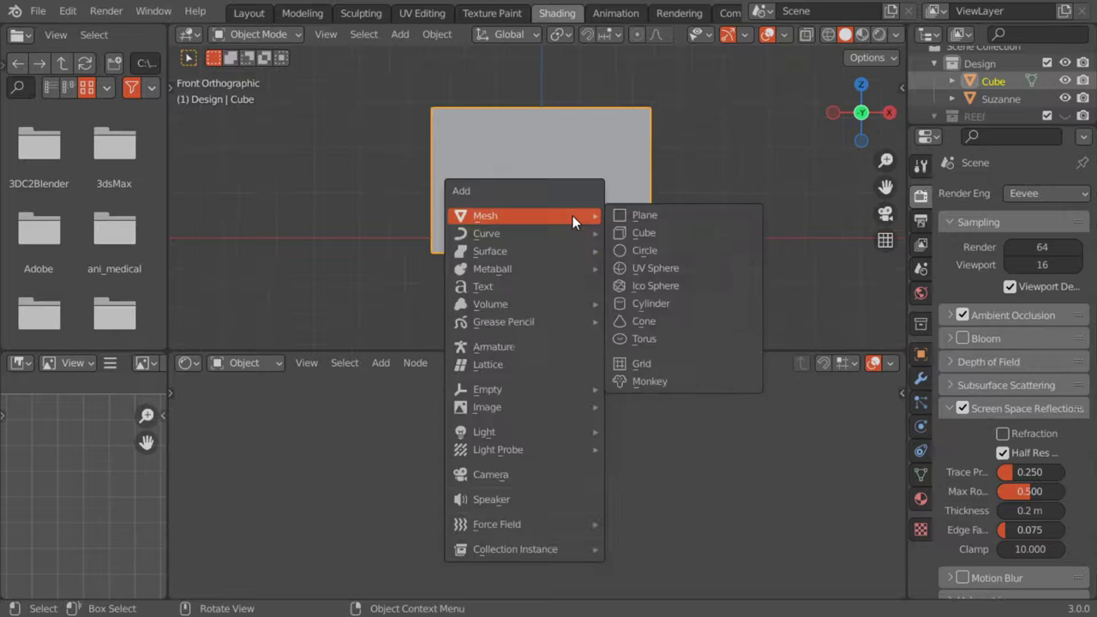
pyautogui.press('Escape')
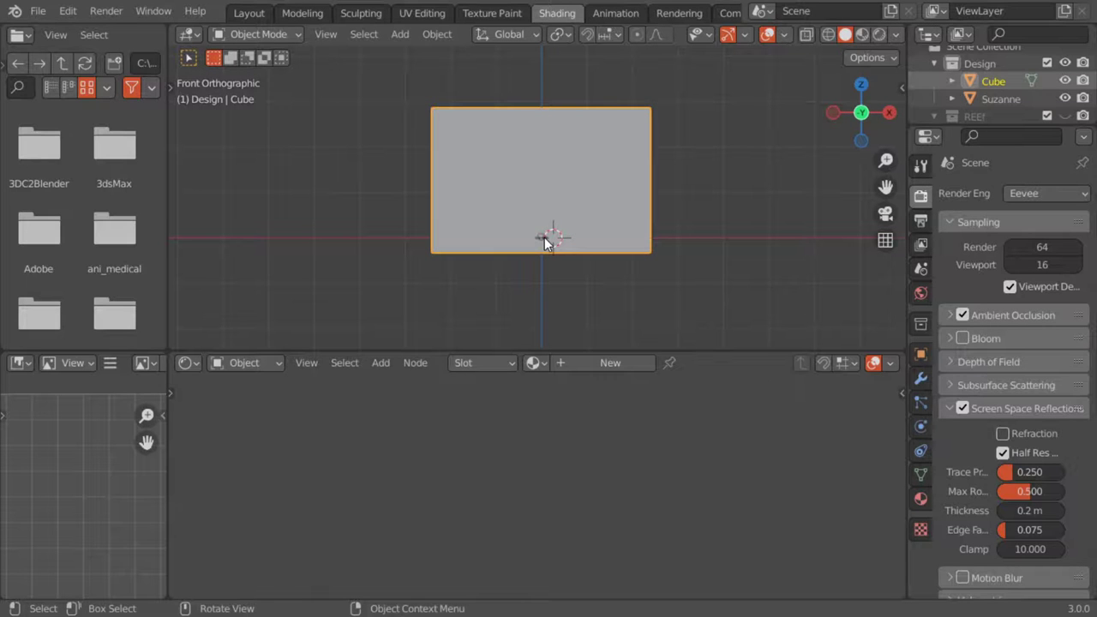
pyautogui.hotkey('shift', 'z')
pyautogui.hotkey('shift', 'a')
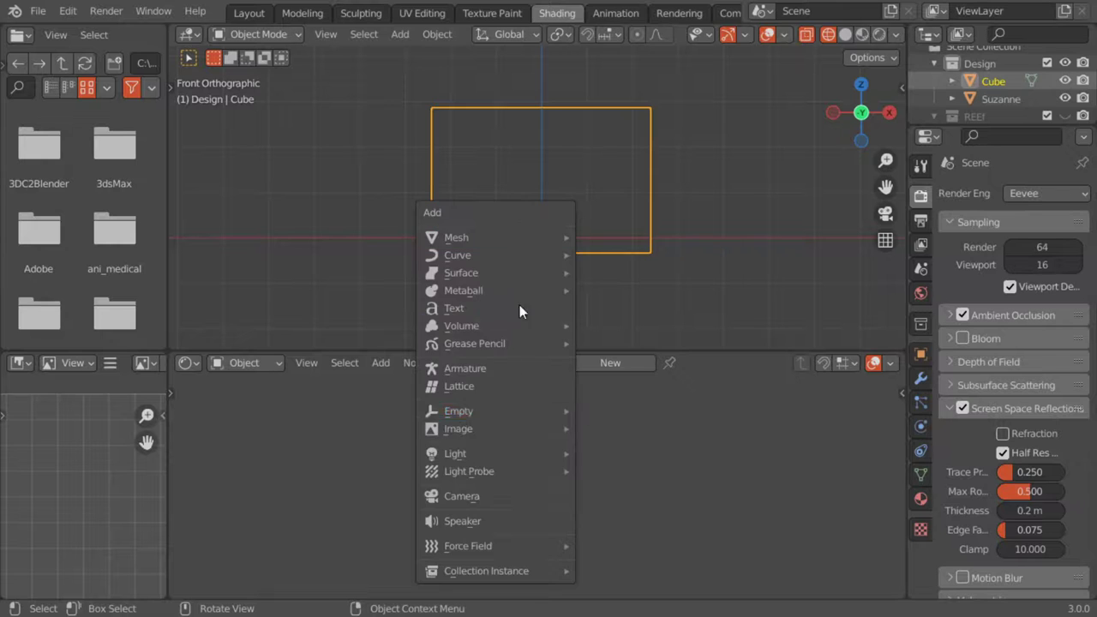
pyautogui.click(463, 496)
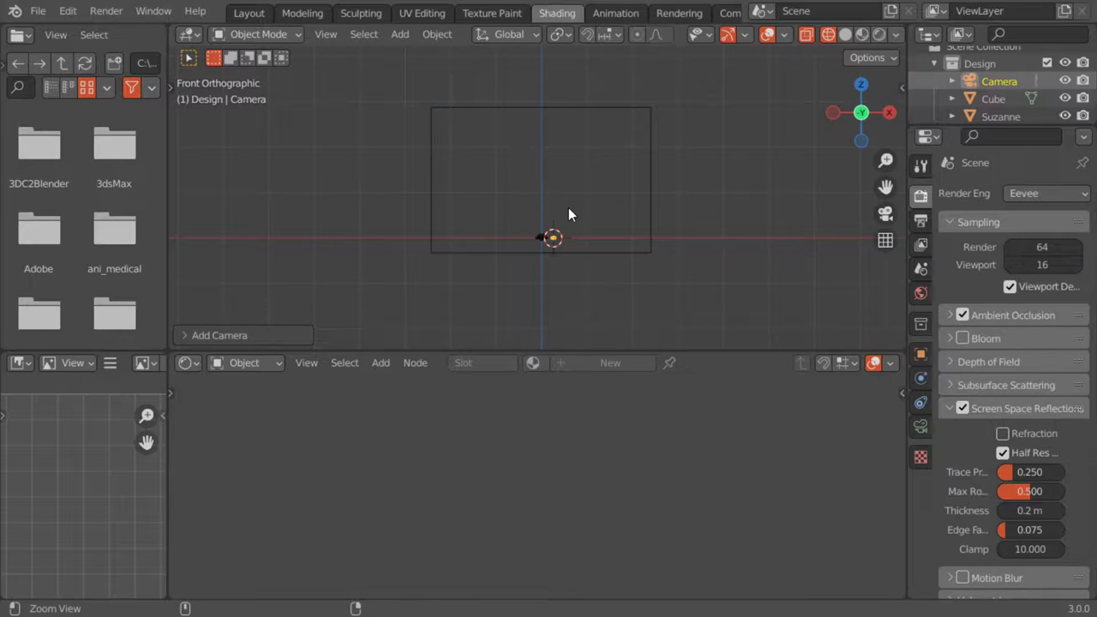
pyautogui.press('KP_0')
# Enable Lock Camera to View in the sidebar and zoom until the box fills the frame.
pyautogui.press('n')
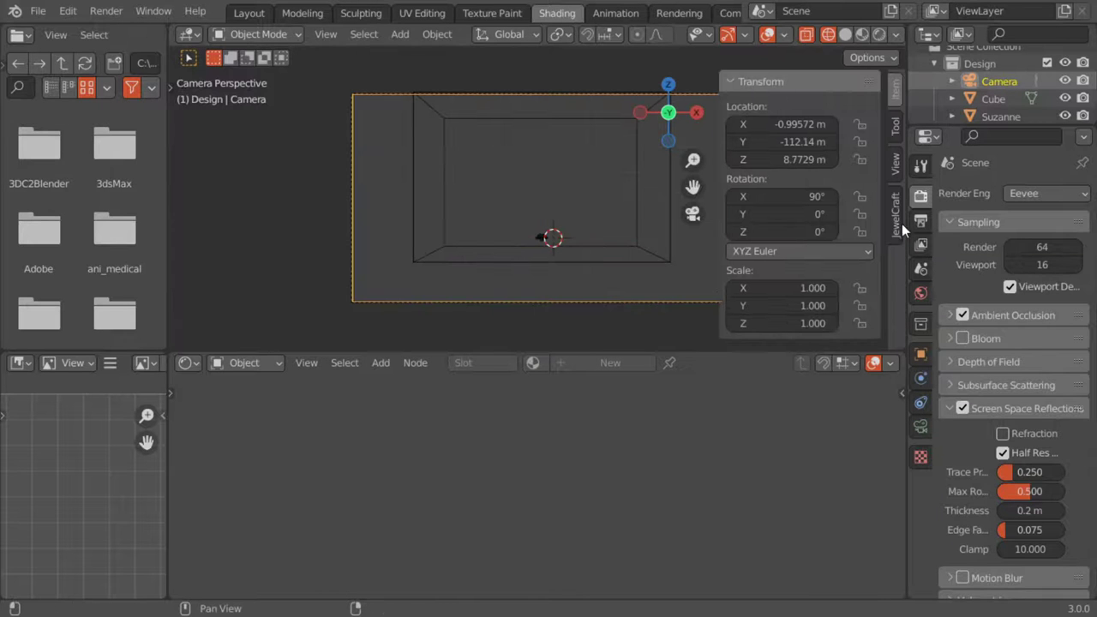
pyautogui.click(898, 222)
pyautogui.click(895, 167)
pyautogui.press('n')
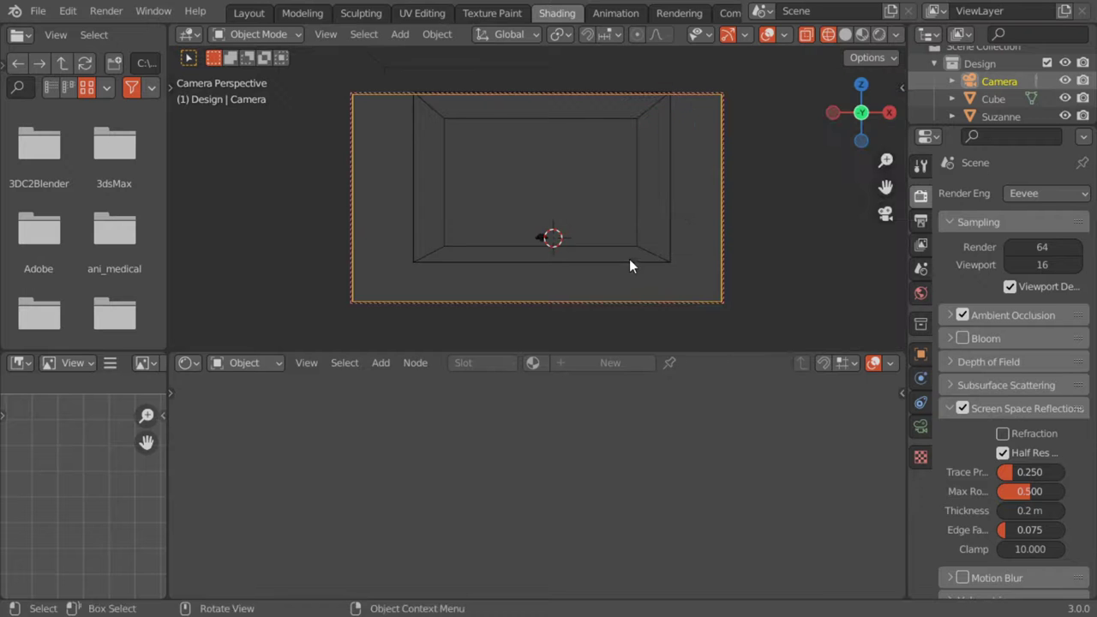
pyautogui.scroll(3, 627, 201)
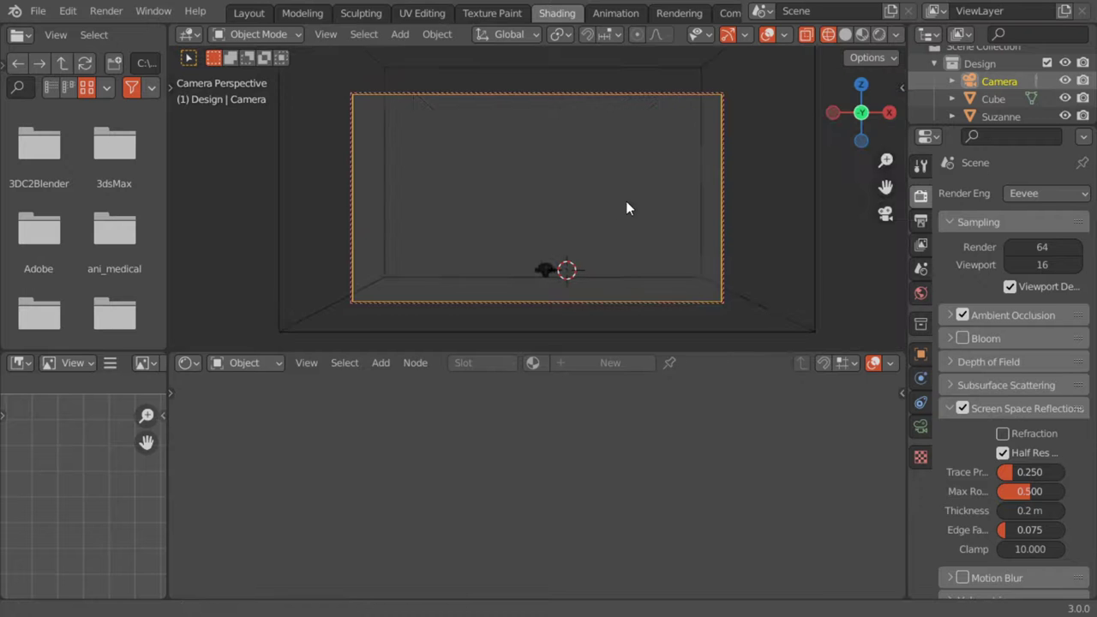
pyautogui.click(685, 249)
# From the top view, add 12 centred loop cuts to the box in each direction.
pyautogui.press('KP_7')
pyautogui.press('Tab')
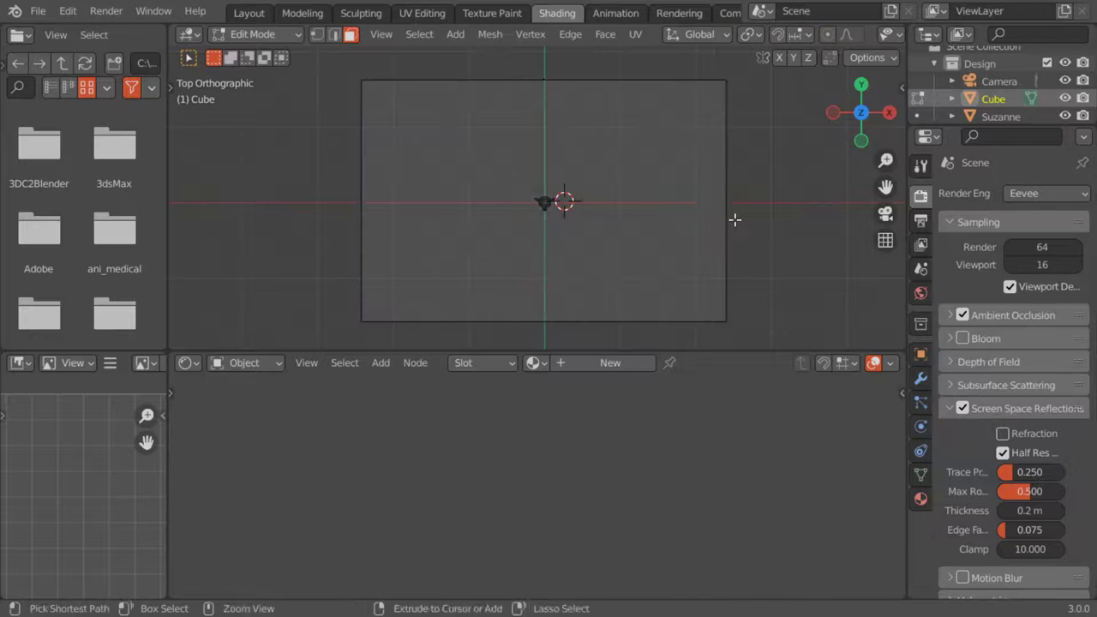
pyautogui.hotkey('ctrl', 'r')
pyautogui.scroll(11, 734, 217)
pyautogui.click(735, 218)
pyautogui.rightClick(734, 217)
pyautogui.hotkey('ctrl', 'r')
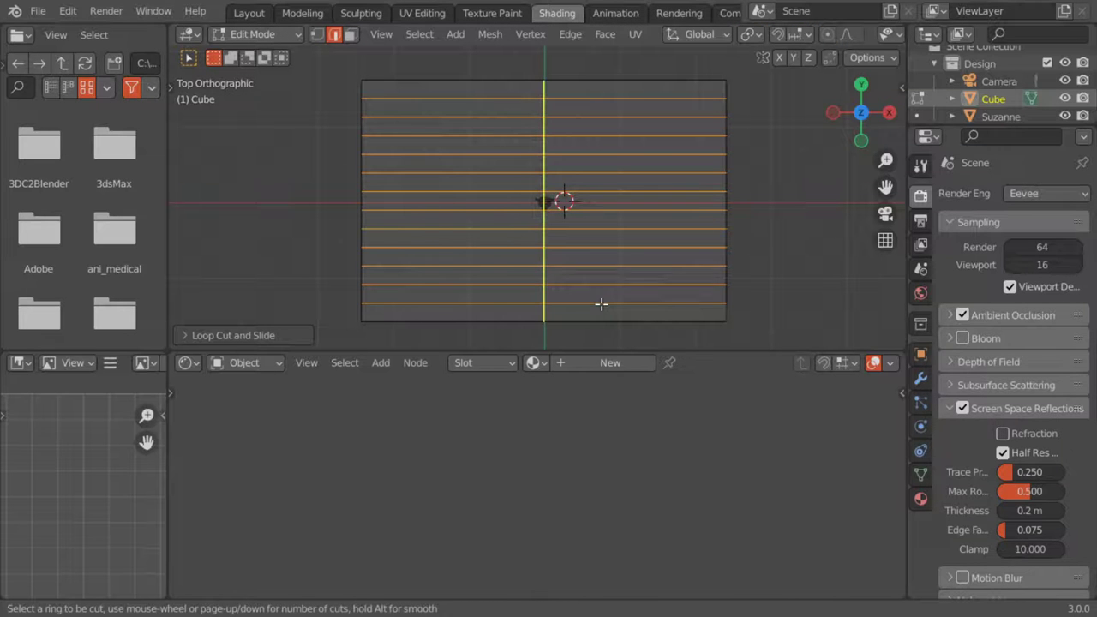
pyautogui.scroll(11, 601, 302)
pyautogui.click(600, 303)
pyautogui.rightClick(600, 304)
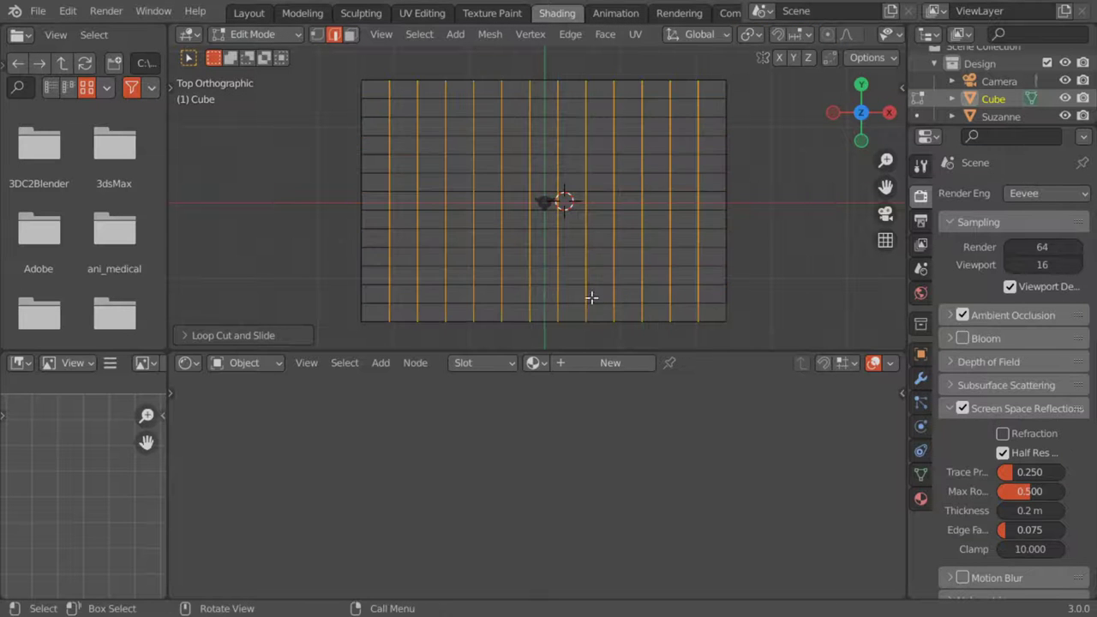
pyautogui.moveTo(561, 311)
pyautogui.mouseDown(button='middle')
pyautogui.moveTo(522, 217)
pyautogui.moveTo(541, 200)
pyautogui.mouseUp(button='middle')
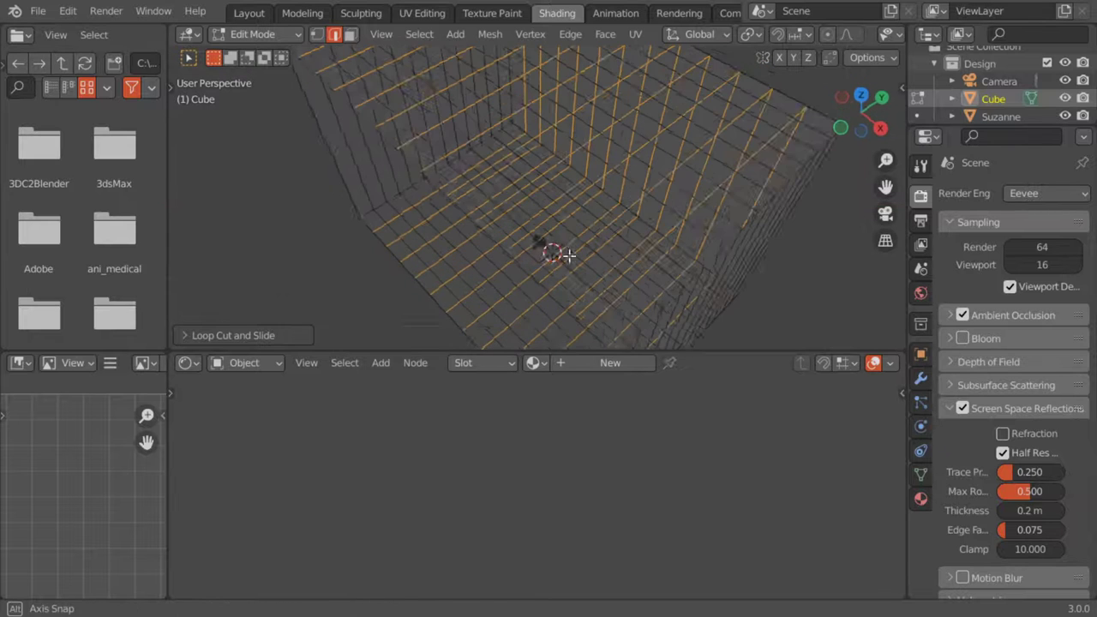
pyautogui.scroll(-5, 542, 255)
# Select the whole mesh and open the Add Modifier list in the Modifier properties.
pyautogui.press('a')
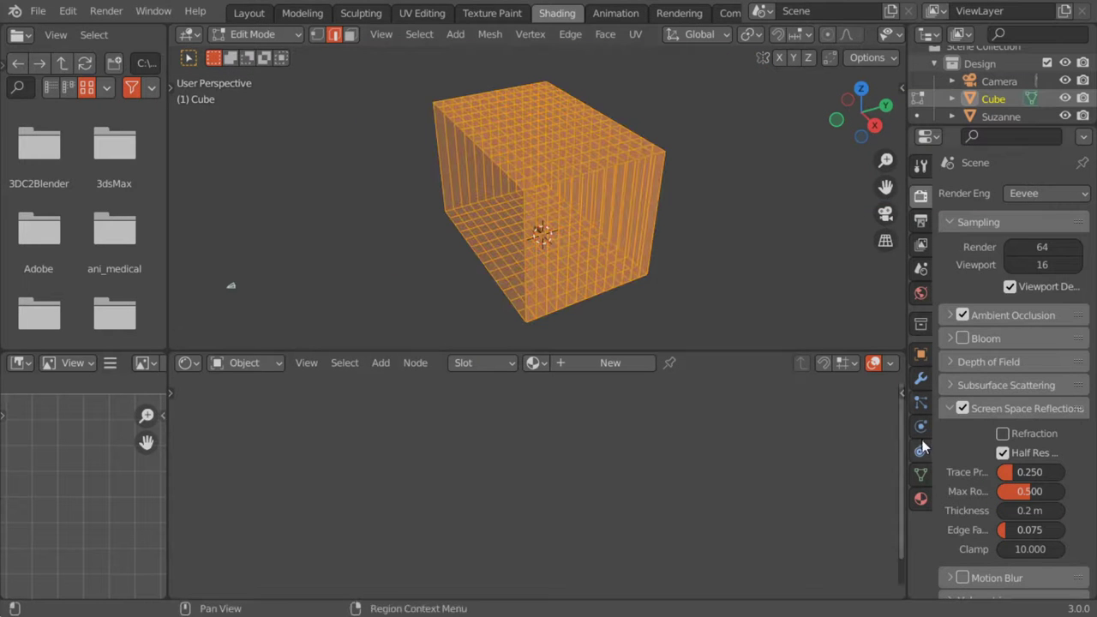
pyautogui.click(920, 378)
pyautogui.click(985, 195)
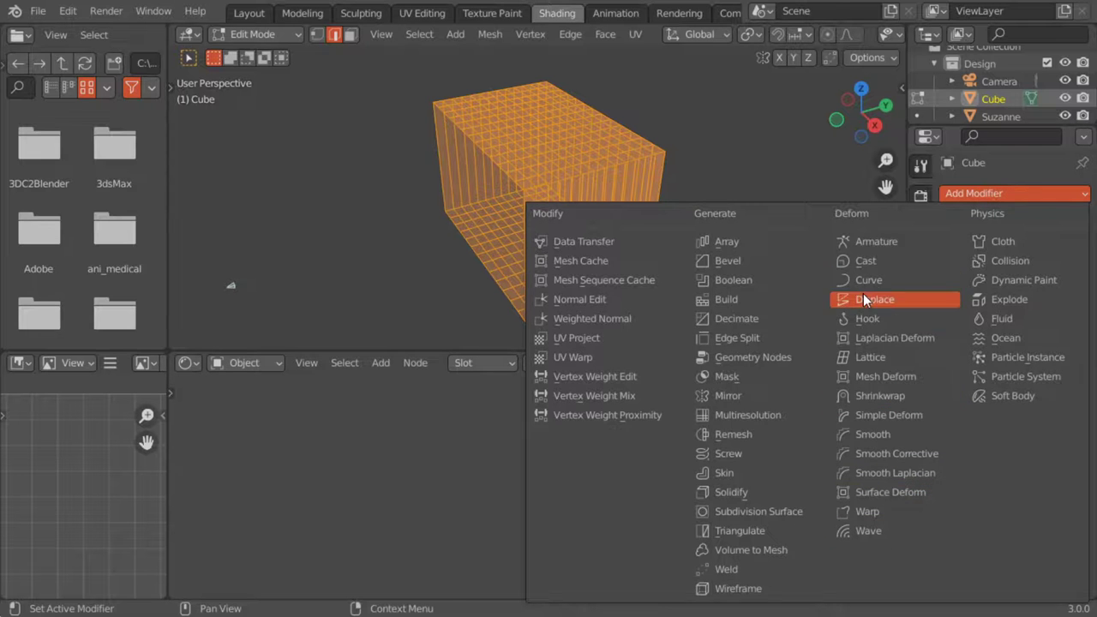
# Add a Wireframe modifier to the box and thicken its bars to about 0.3 m in rendered shading.
pyautogui.click(739, 589)
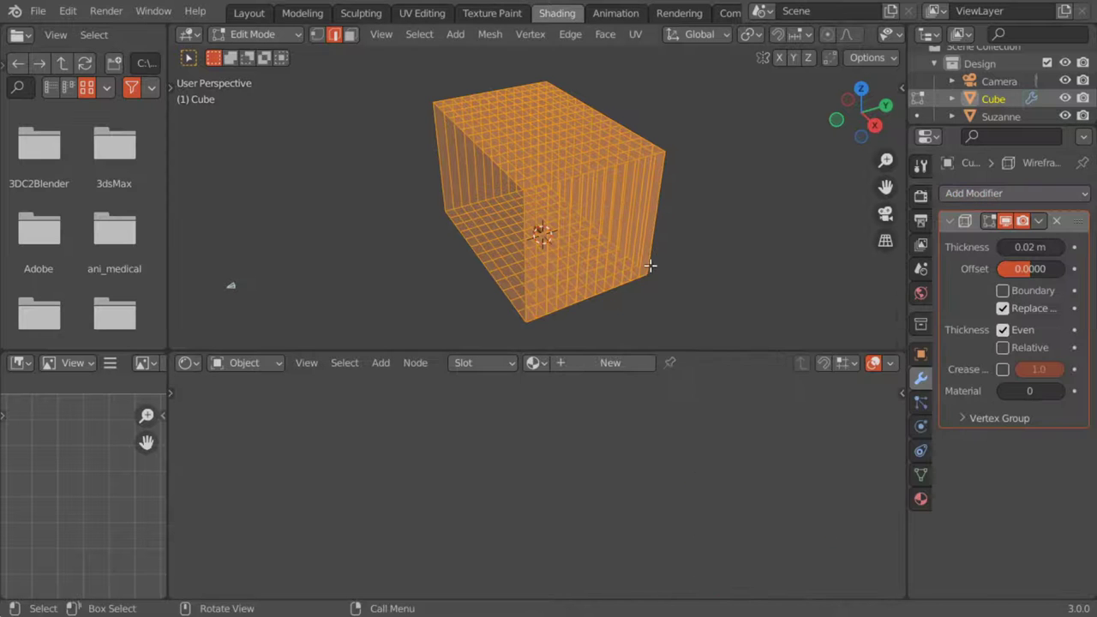
pyautogui.press('Tab')
pyautogui.press('z')
pyautogui.click(758, 257)
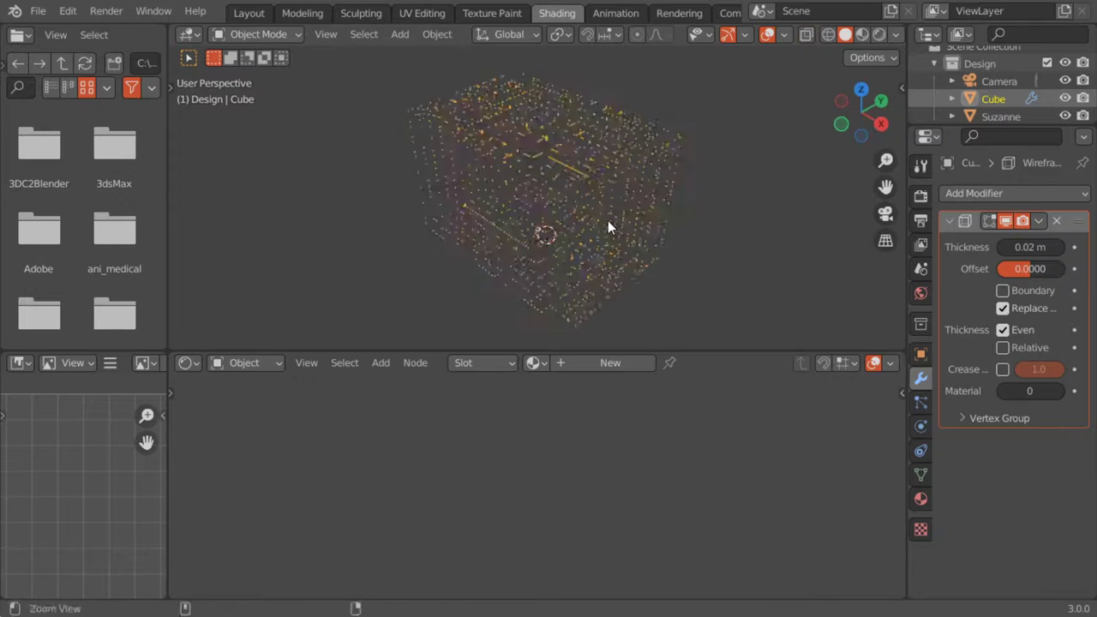
pyautogui.scroll(3, 604, 197)
pyautogui.scroll(2, 601, 169)
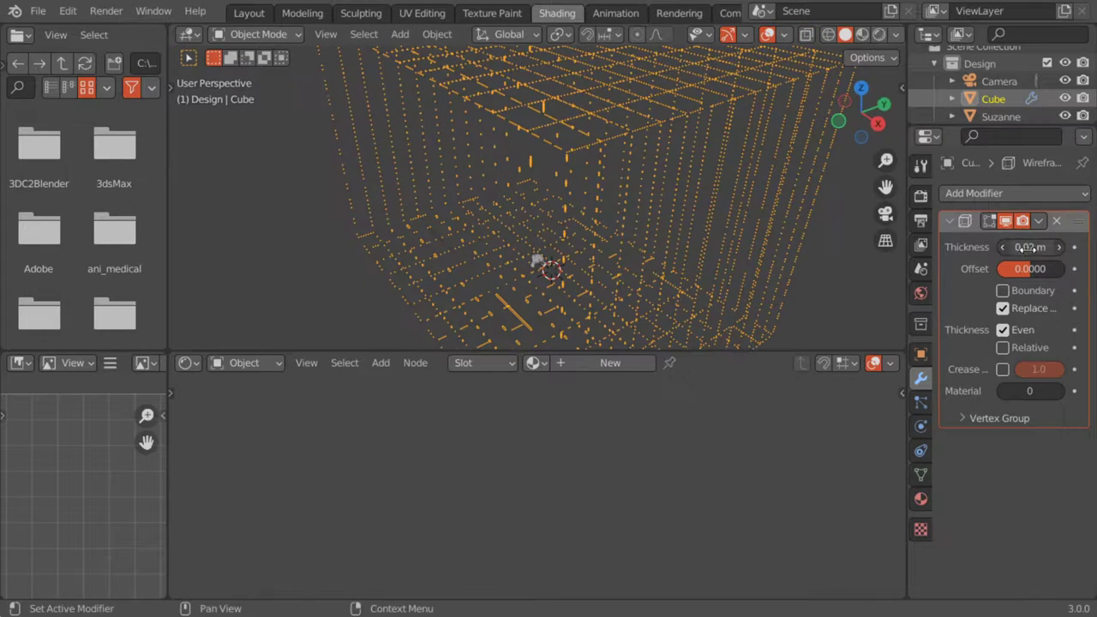
pyautogui.moveTo(1030, 247); pyautogui.dragTo(1072, 247)
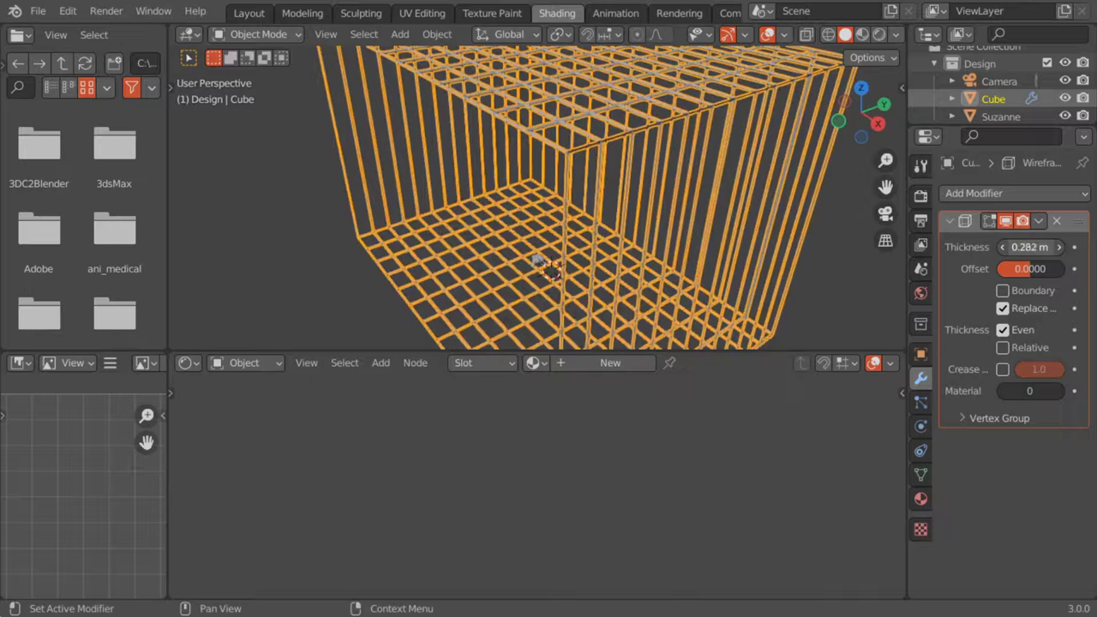
pyautogui.moveTo(729, 241); pyautogui.dragTo(619, 183, button='middle')
# Add one more centred loop cut to the box, after undoing an extra set of cuts.
pyautogui.press('Tab')
pyautogui.scroll(-2, 548, 197)
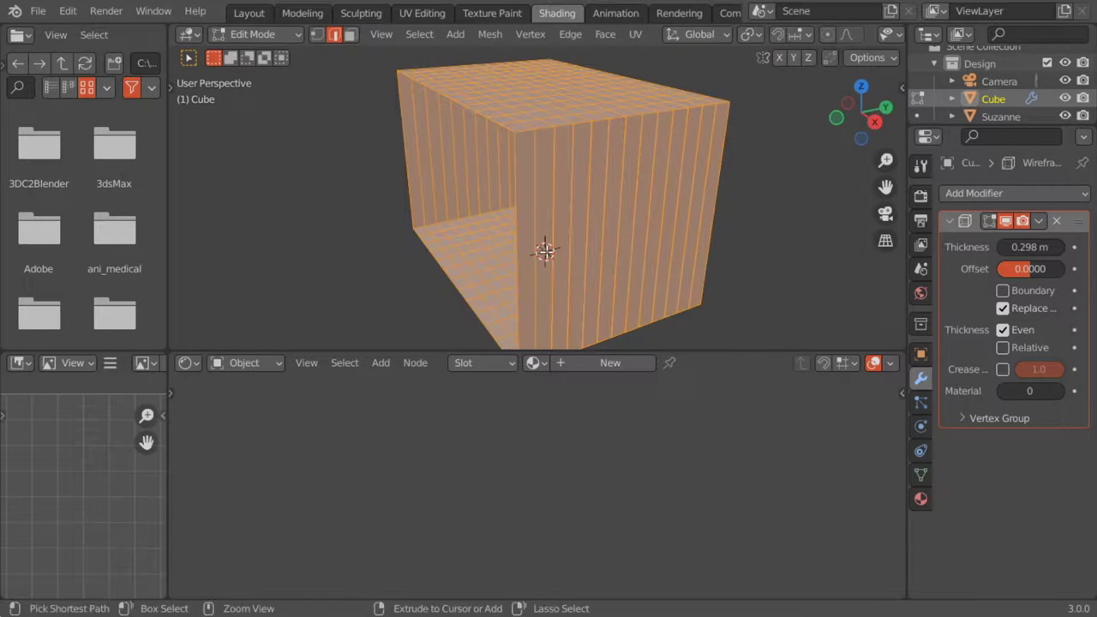
pyautogui.hotkey('ctrl', 'r')
pyautogui.scroll(9, 545, 249)
pyautogui.click(545, 249)
pyautogui.rightClick(545, 249)
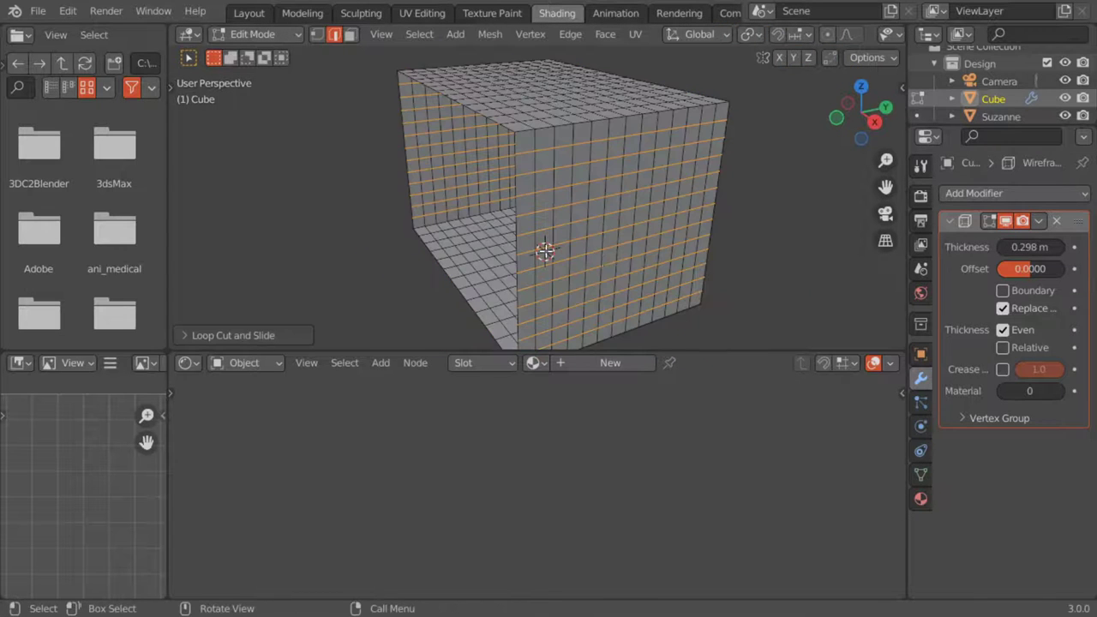
pyautogui.hotkey('ctrl', 'z')
pyautogui.hotkey('ctrl', 'r')
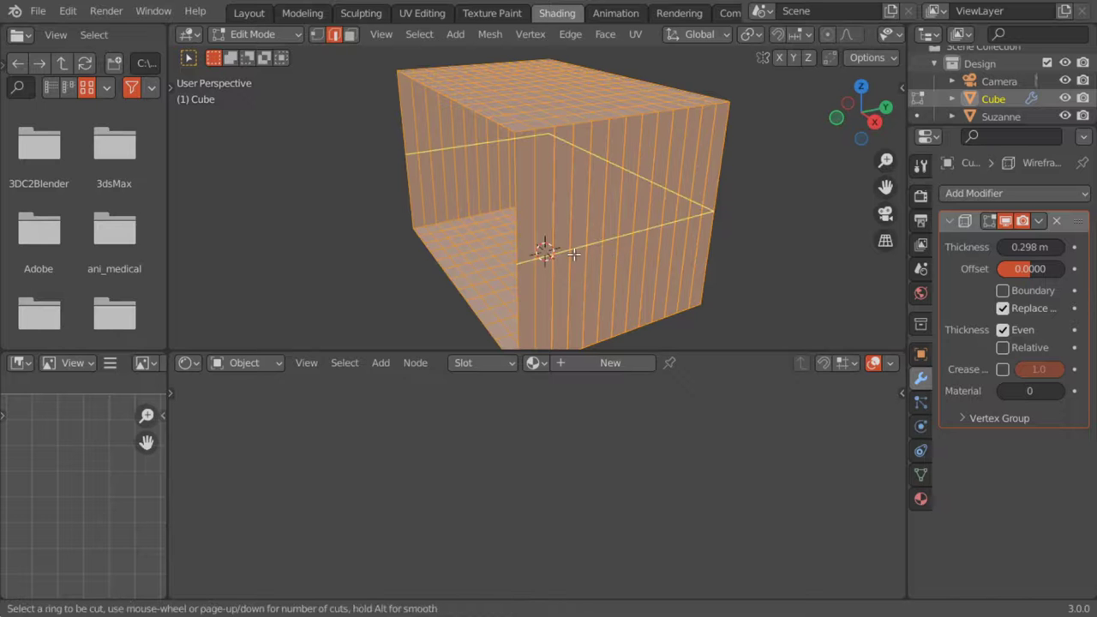
pyautogui.click(573, 255)
pyautogui.rightClick(574, 254)
pyautogui.press('Tab')
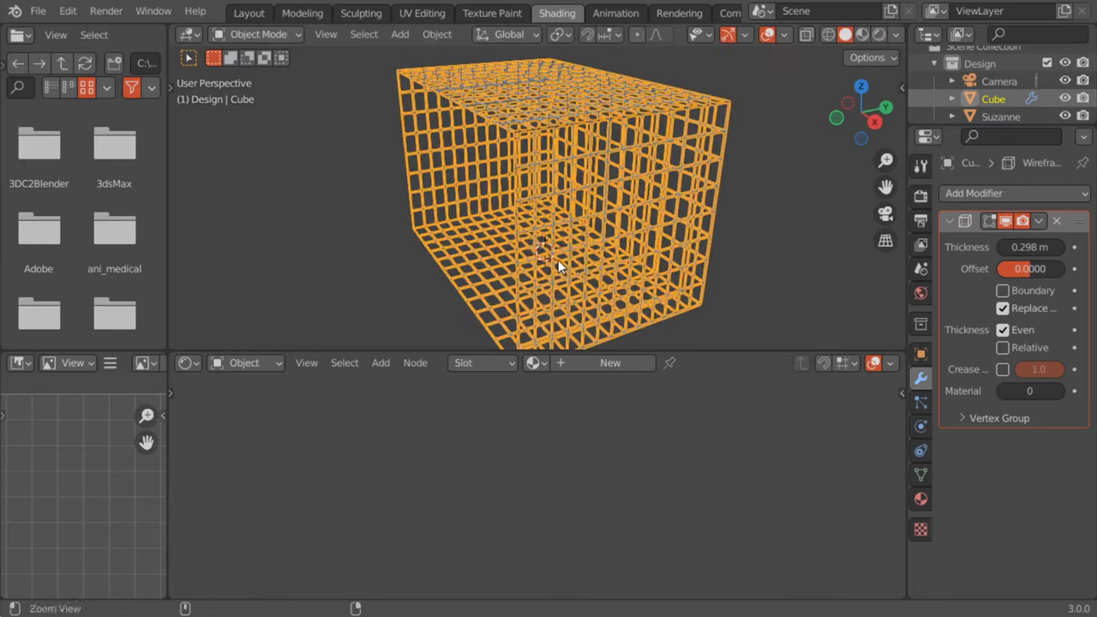
pyautogui.scroll(1, 558, 260)
# Thicken the wireframe bars further and add a Subdivision Surface modifier to round them.
pyautogui.hotkey('alt', 'a')
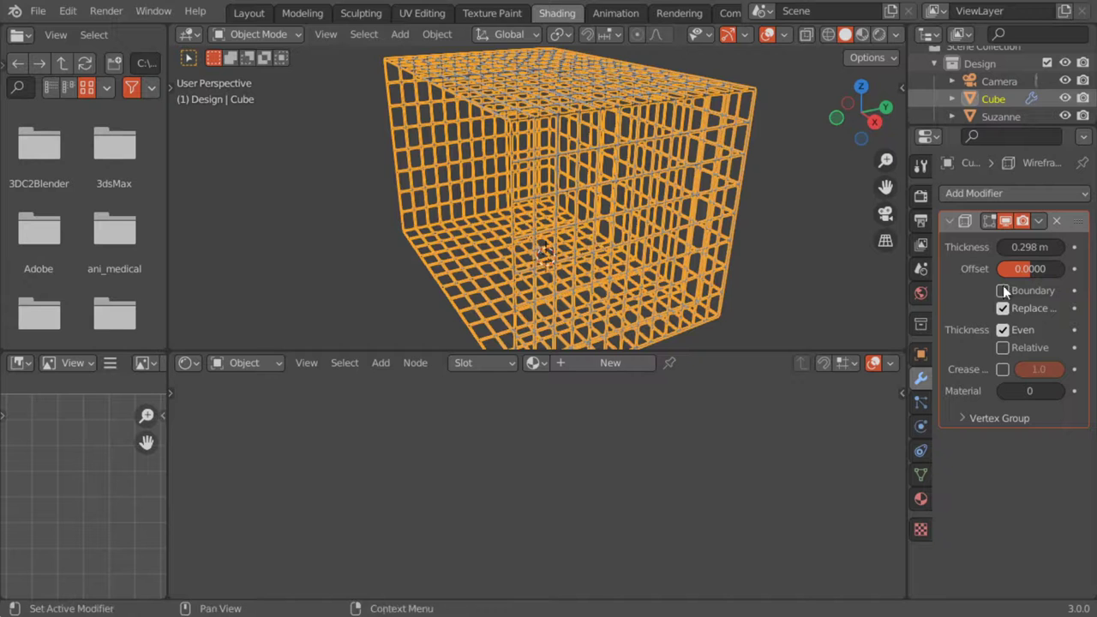
pyautogui.moveTo(1028, 247); pyautogui.dragTo(1059, 247)
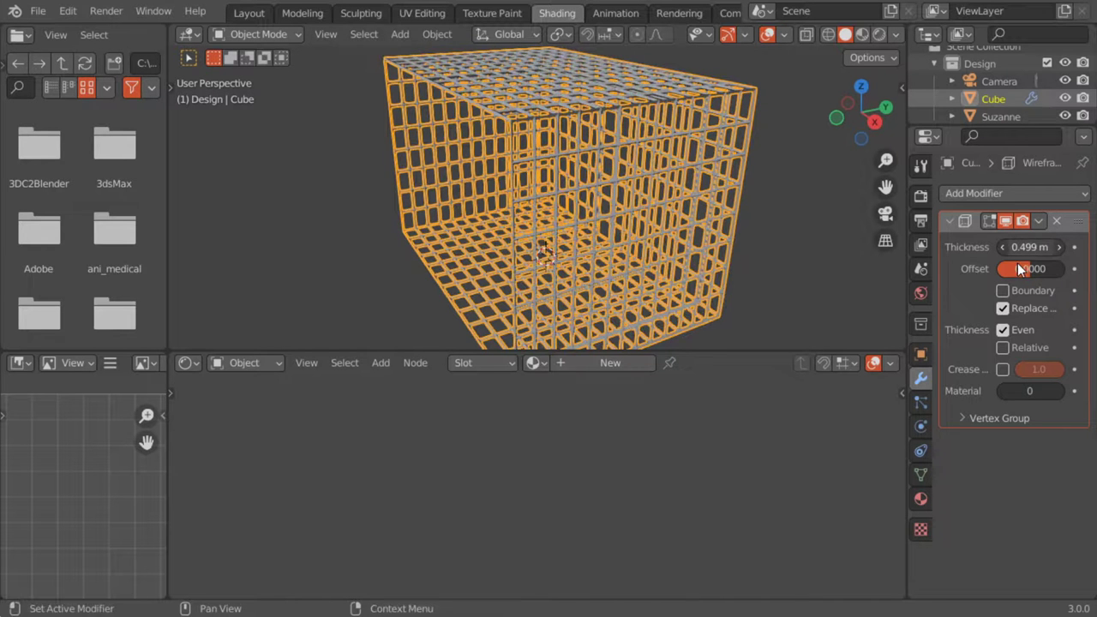
pyautogui.scroll(2, 615, 243)
pyautogui.scroll(1, 615, 243)
pyautogui.click(948, 221)
pyautogui.click(953, 200)
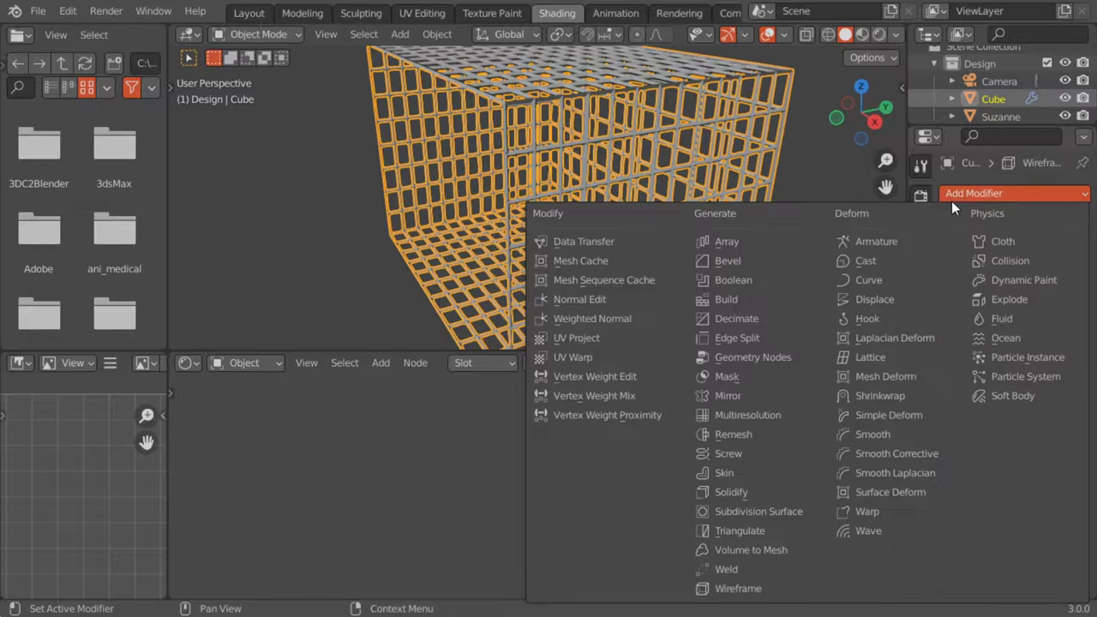
pyautogui.click(693, 495)
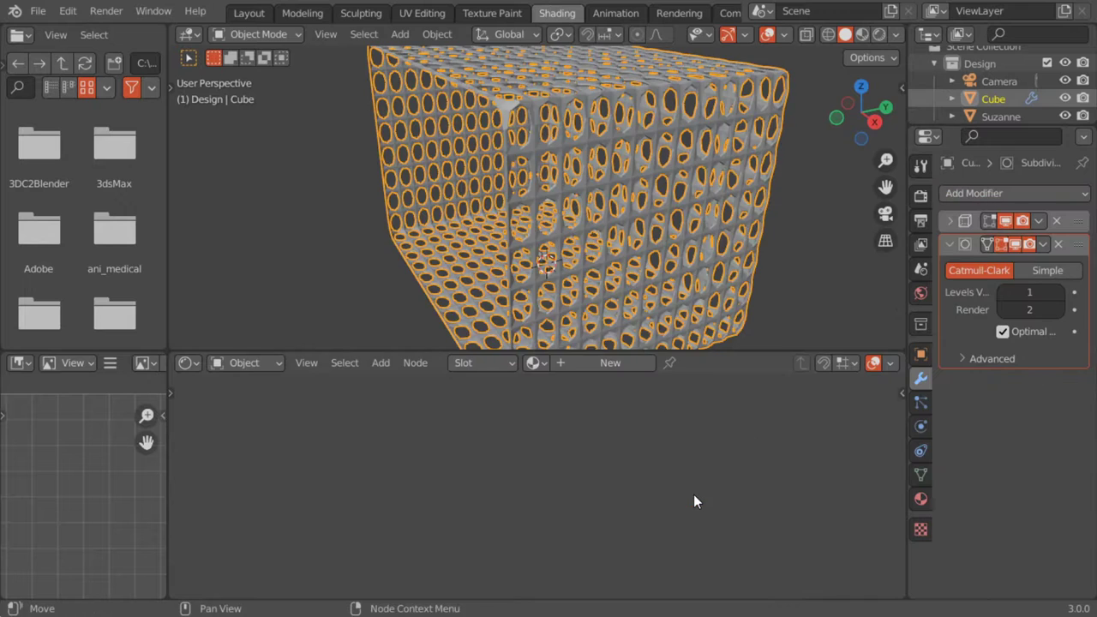
# Shade the cube smooth from the front view and create a new material for it.
pyautogui.moveTo(672, 262)
pyautogui.mouseDown(button='middle')
pyautogui.moveTo(821, 223)
pyautogui.moveTo(778, 232)
pyautogui.mouseUp(button='middle')
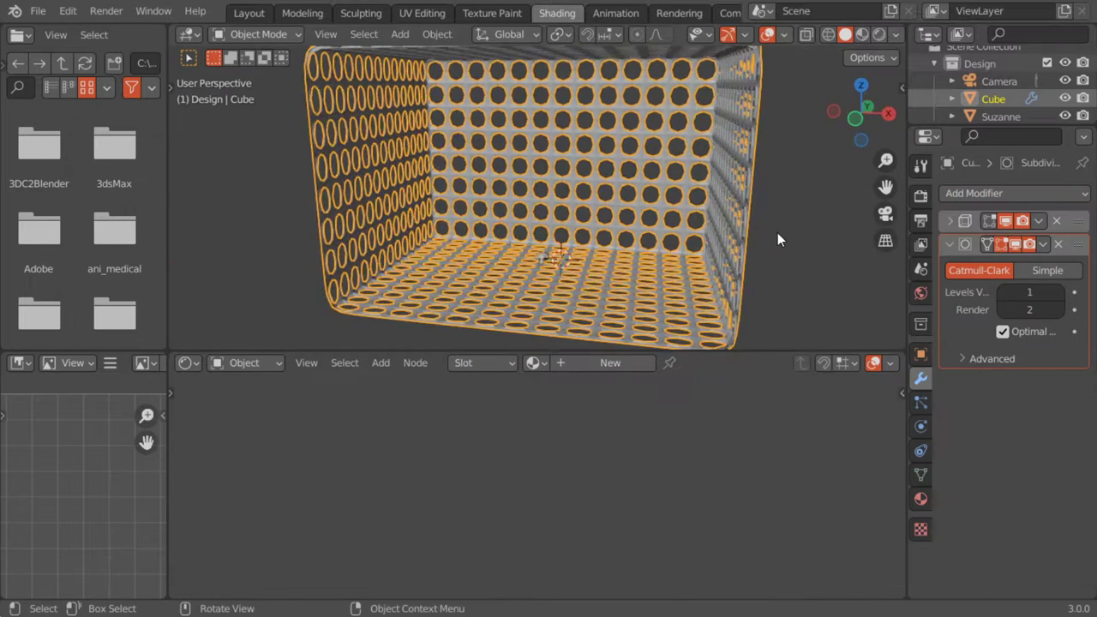
pyautogui.press('KP_1')
pyautogui.rightClick(605, 231)
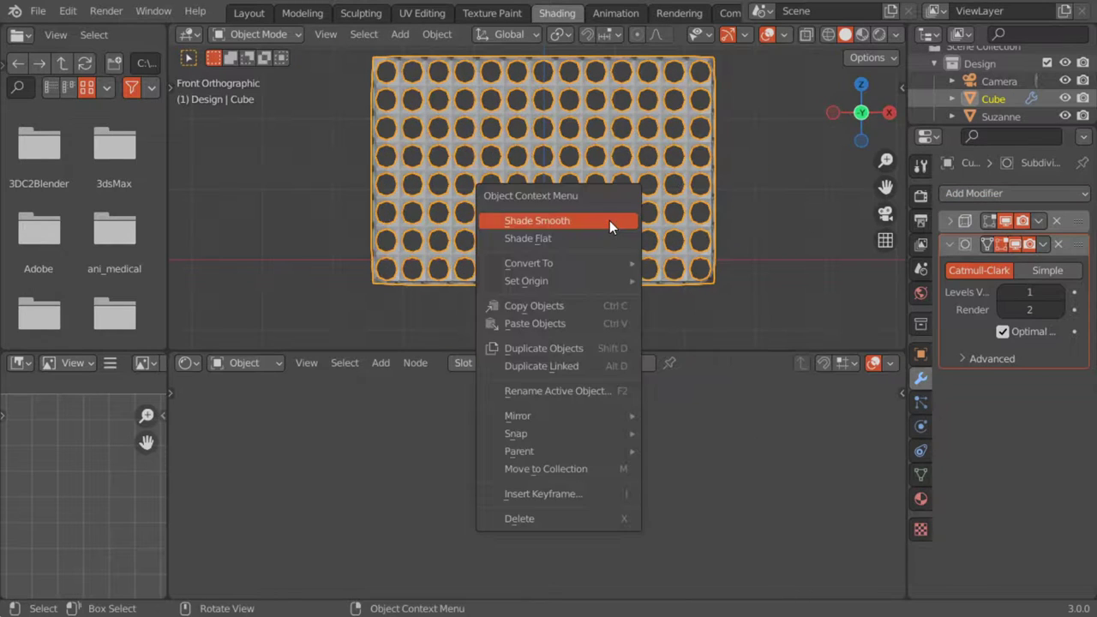
pyautogui.click(609, 220)
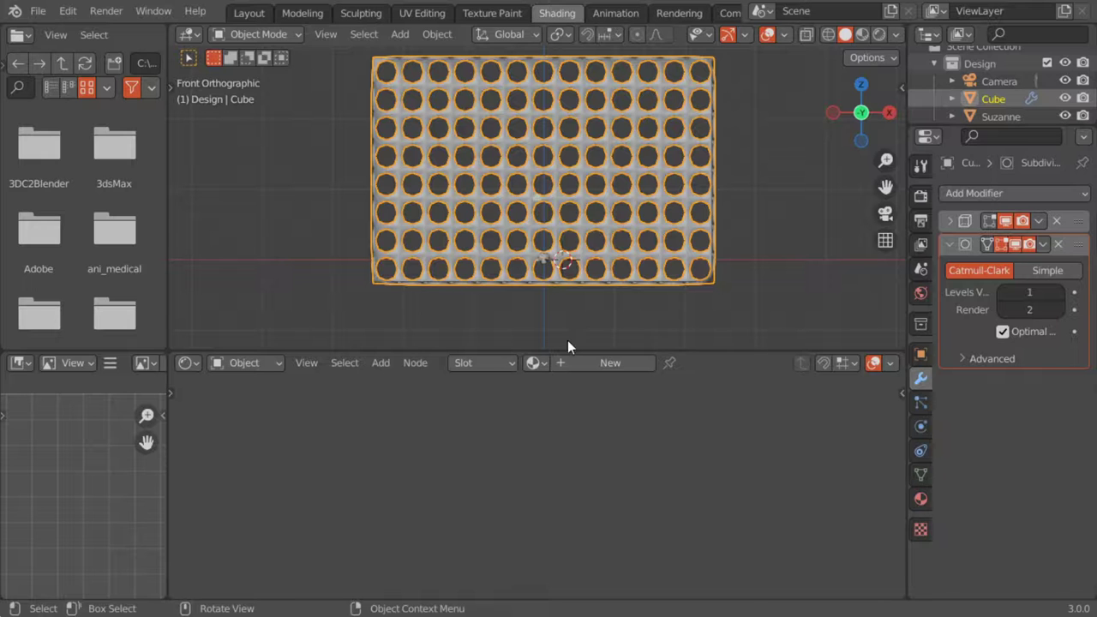
pyautogui.click(570, 362)
# Turn the cube's shader into a magenta Emission with strength 6.
pyautogui.moveTo(615, 568); pyautogui.dragTo(541, 401, button='middle')
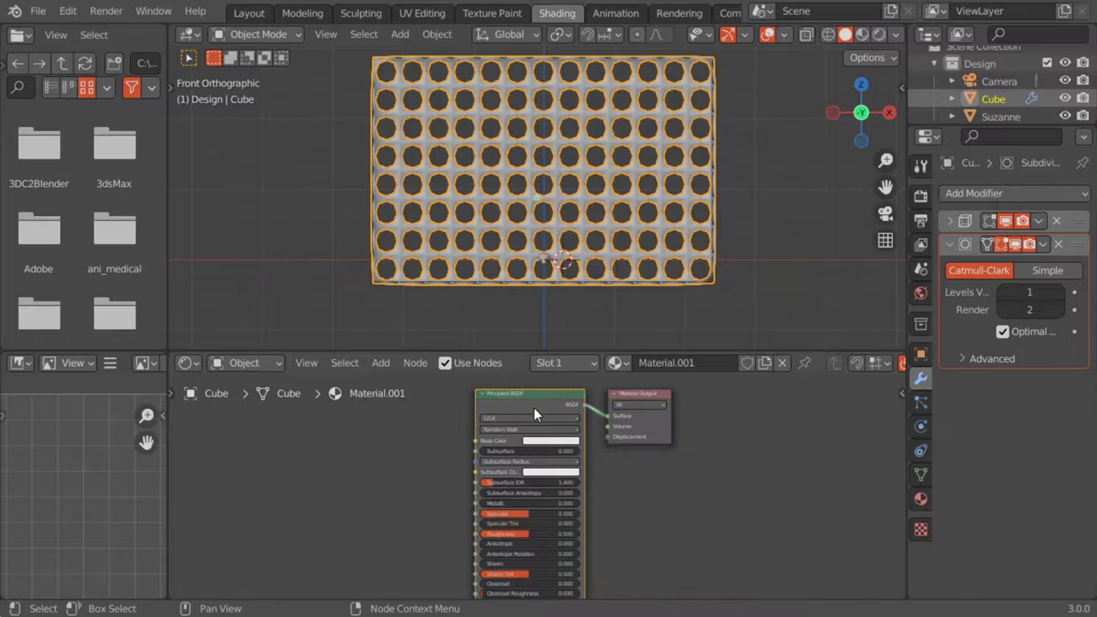
pyautogui.hotkey('shift', 's')
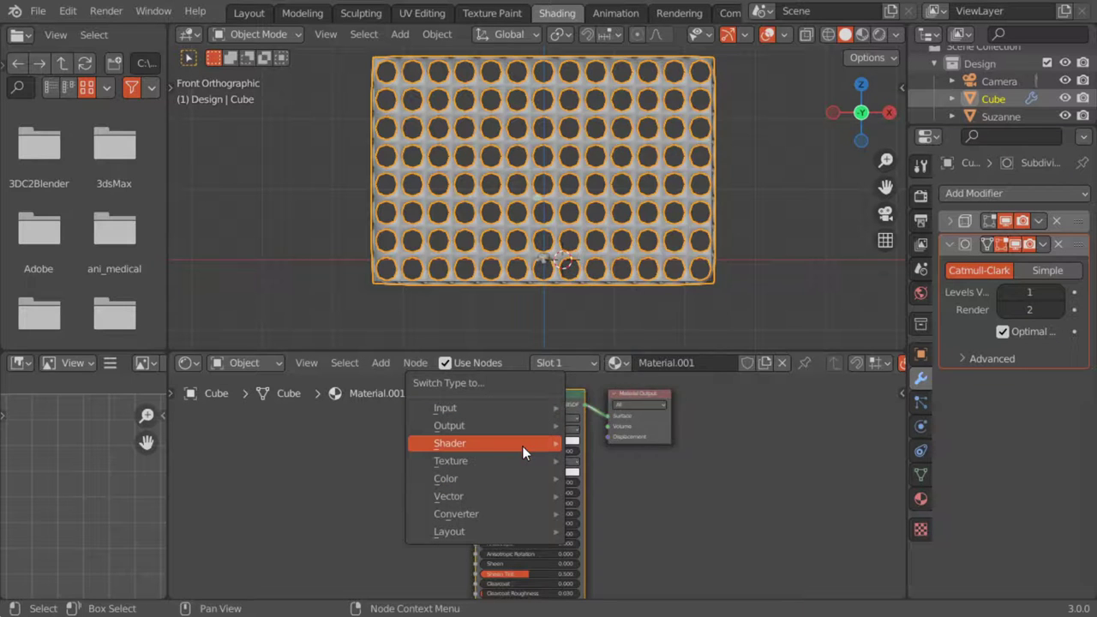
pyautogui.moveTo(485, 443)
pyautogui.click(617, 142)
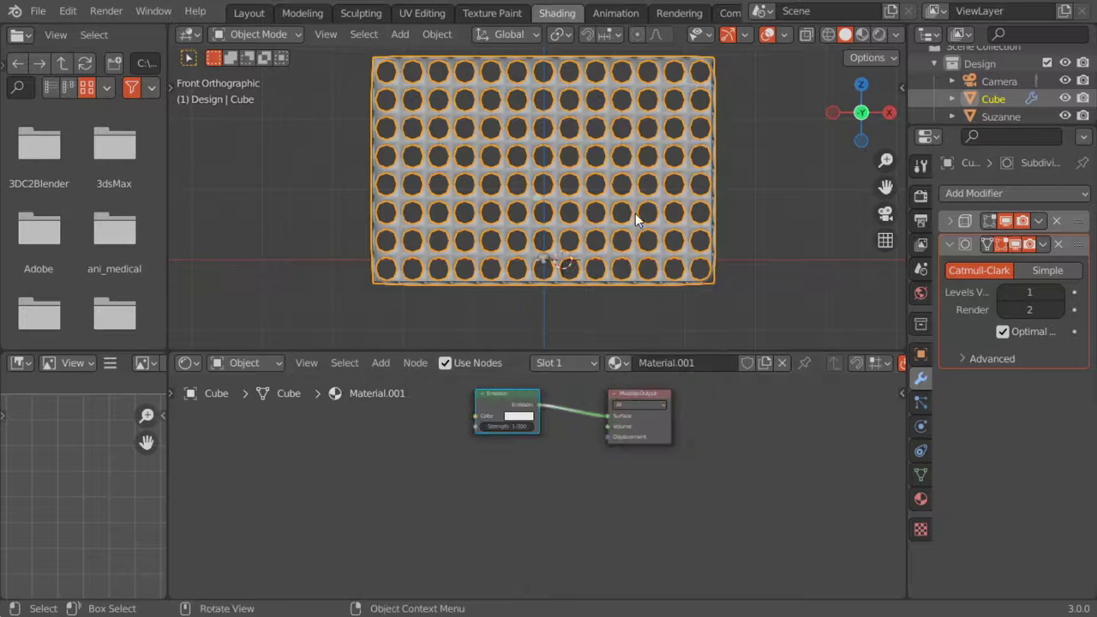
pyautogui.click(528, 418)
pyautogui.moveTo(542, 339); pyautogui.dragTo(564, 341)
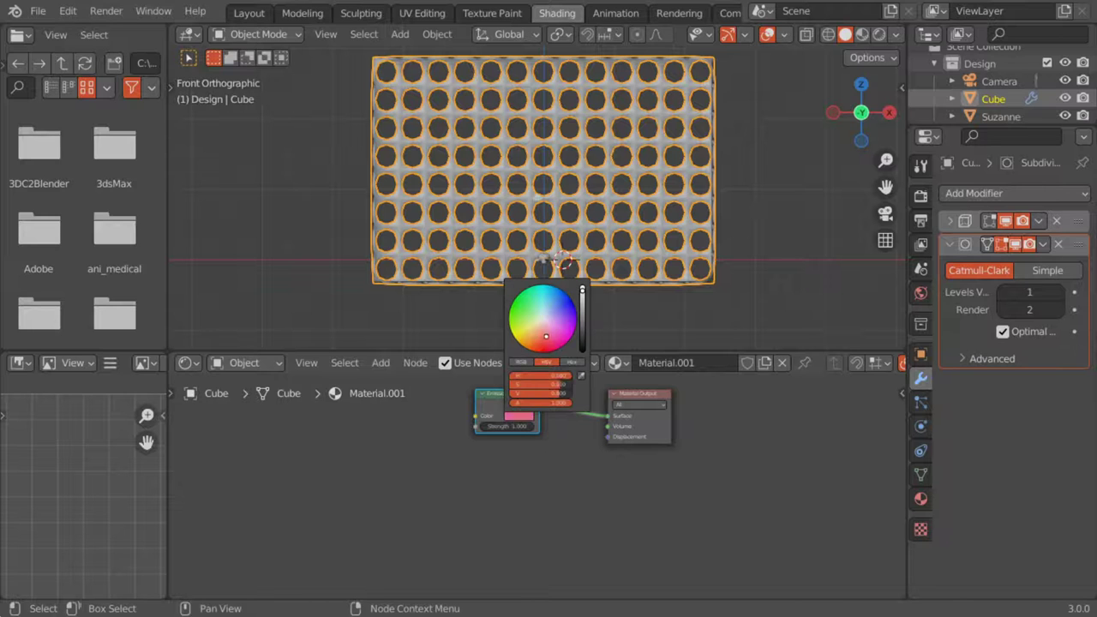
pyautogui.click(504, 426)
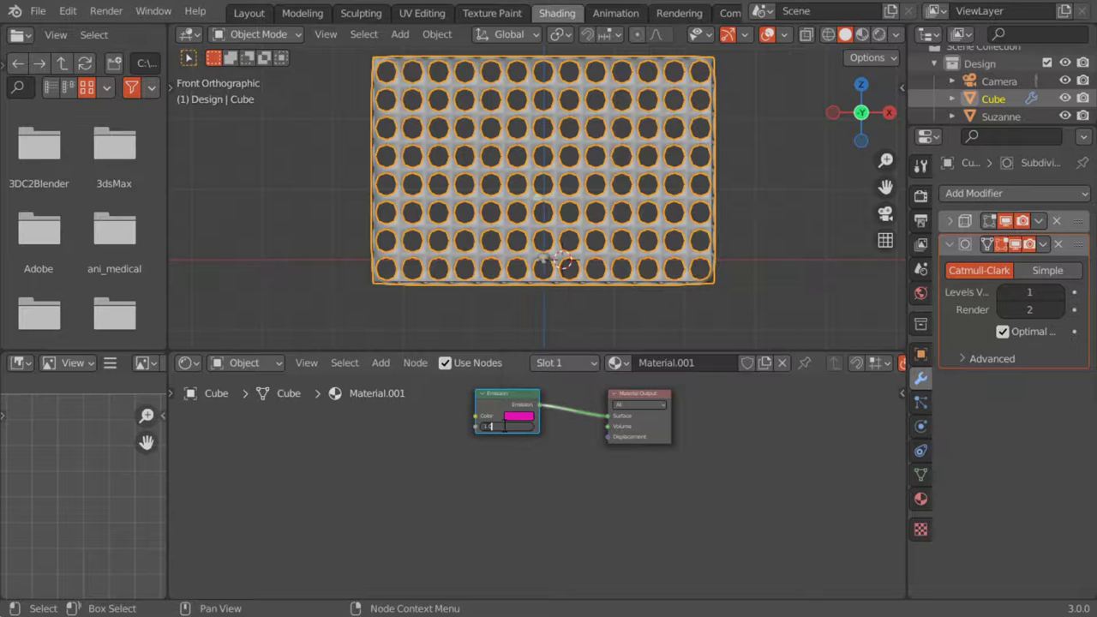
pyautogui.press('Return')
# View through the camera, hide Subdivision in the viewport, and switch to rendered shading.
pyautogui.moveTo(588, 286); pyautogui.dragTo(598, 243, button='middle')
pyautogui.press('KP_0')
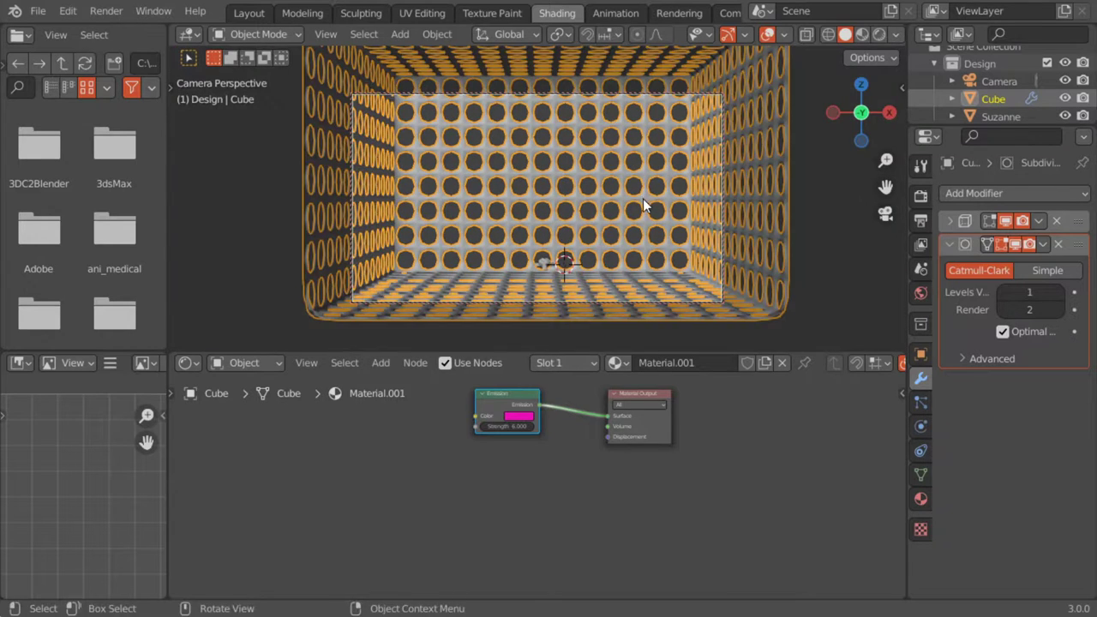
pyautogui.scroll(2, 643, 203)
pyautogui.scroll(2, 652, 189)
pyautogui.scroll(2, 647, 172)
pyautogui.scroll(2, 635, 150)
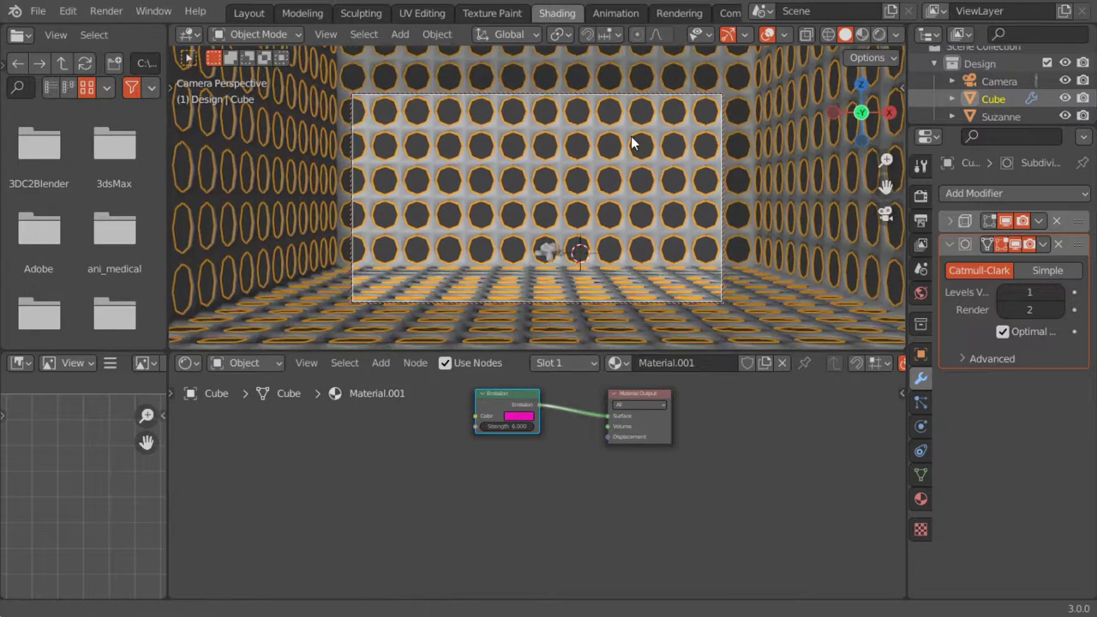
pyautogui.click(1016, 245)
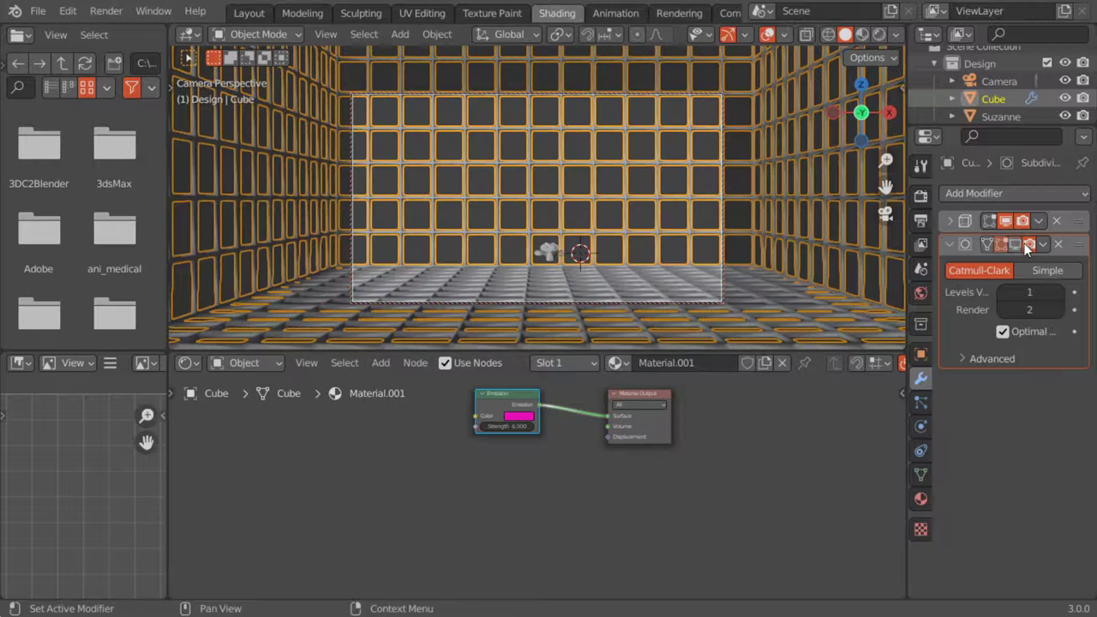
pyautogui.click(876, 35)
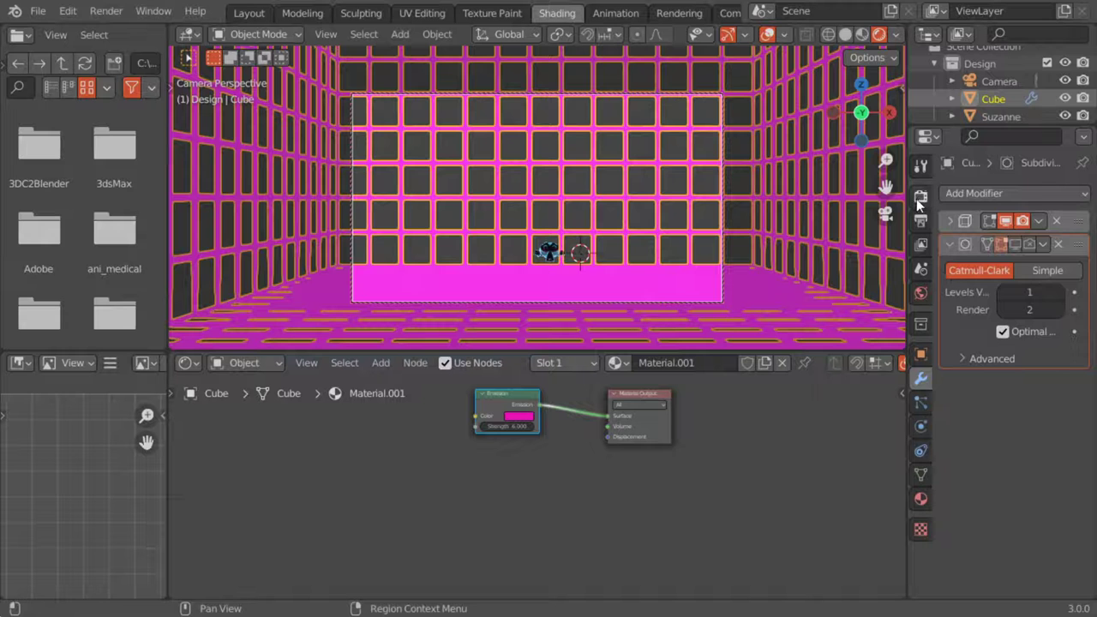
pyautogui.click(921, 196)
# Set the render engine to Cycles and raise the emission strength to 15.2.
pyautogui.click(1011, 193)
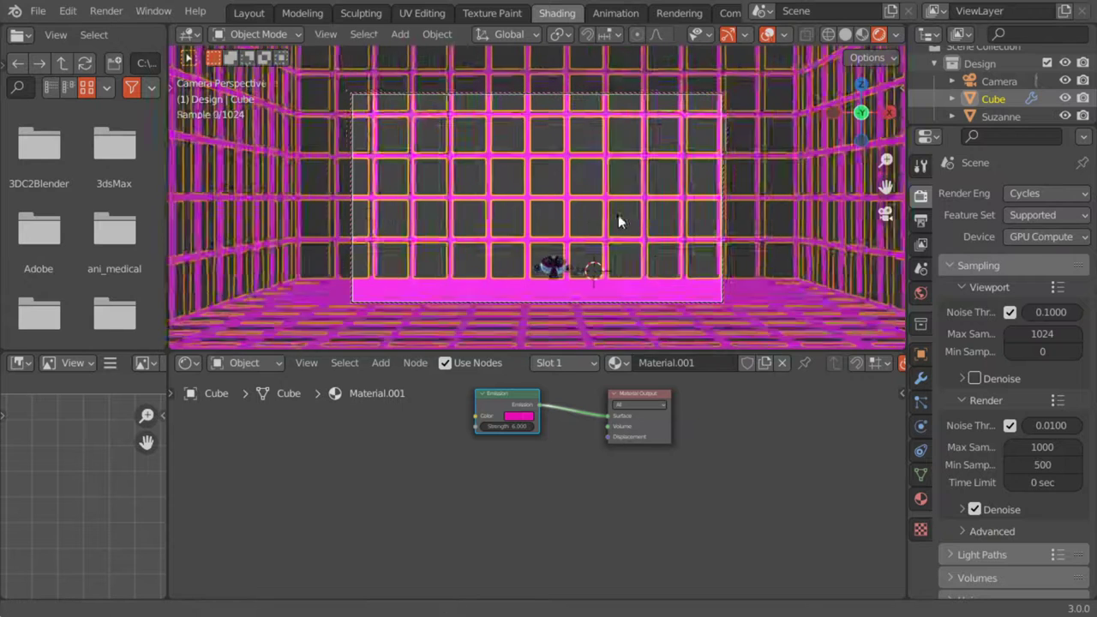
pyautogui.moveTo(621, 245); pyautogui.dragTo(620, 219, button='middle')
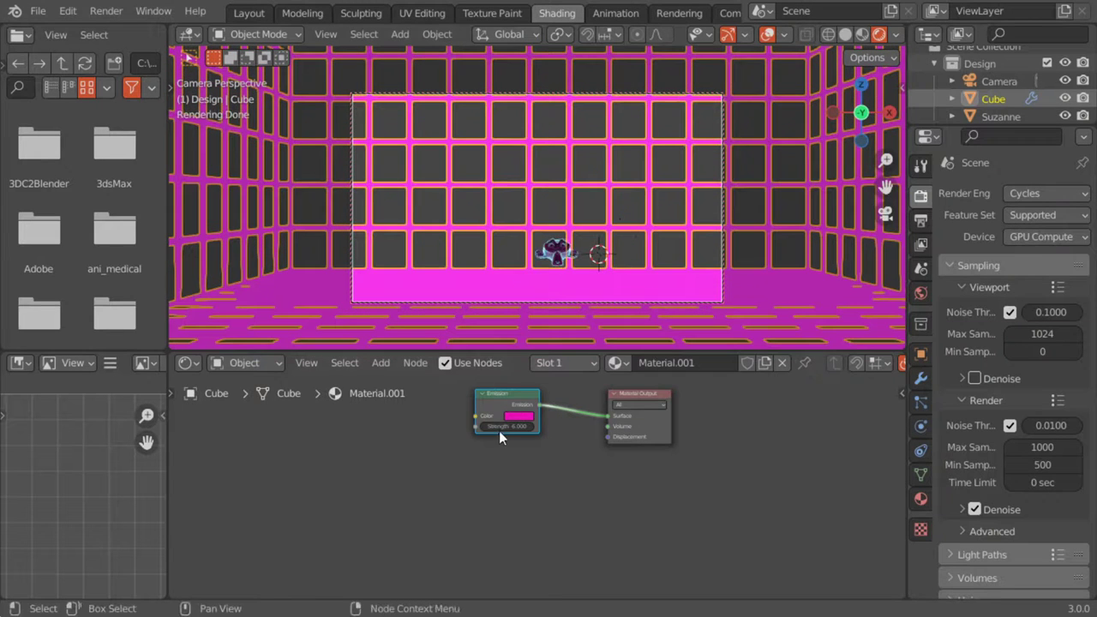
pyautogui.moveTo(508, 426); pyautogui.dragTo(583, 426)
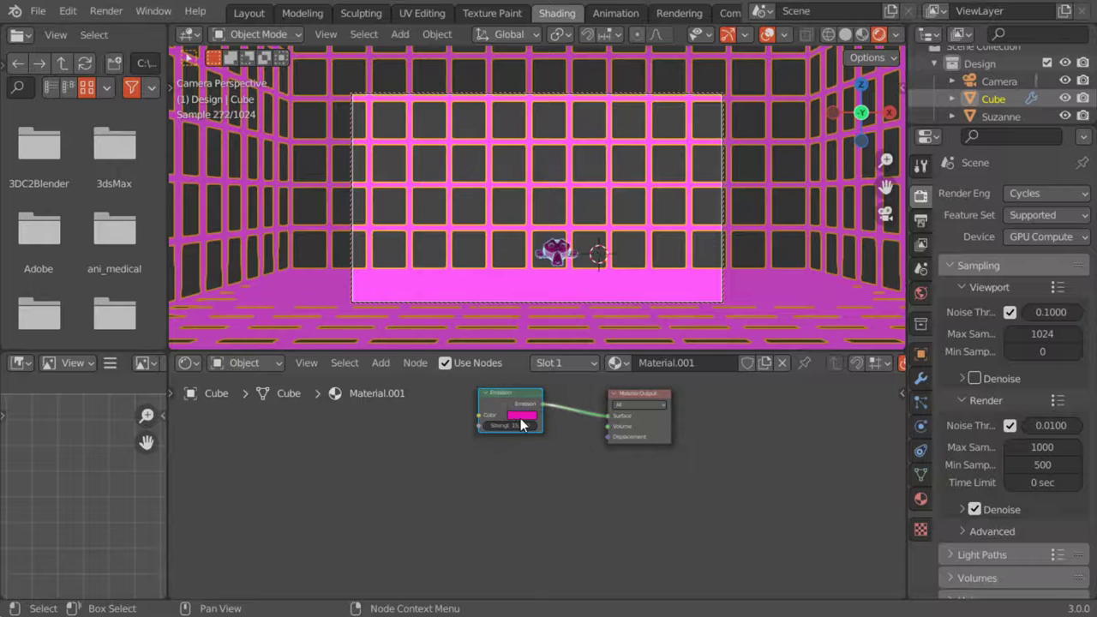
pyautogui.click(521, 415)
# Change the emission colour to a pale yellow-green and deselect the cube to judge the glow.
pyautogui.click(548, 323)
pyautogui.moveTo(548, 323); pyautogui.dragTo(565, 328)
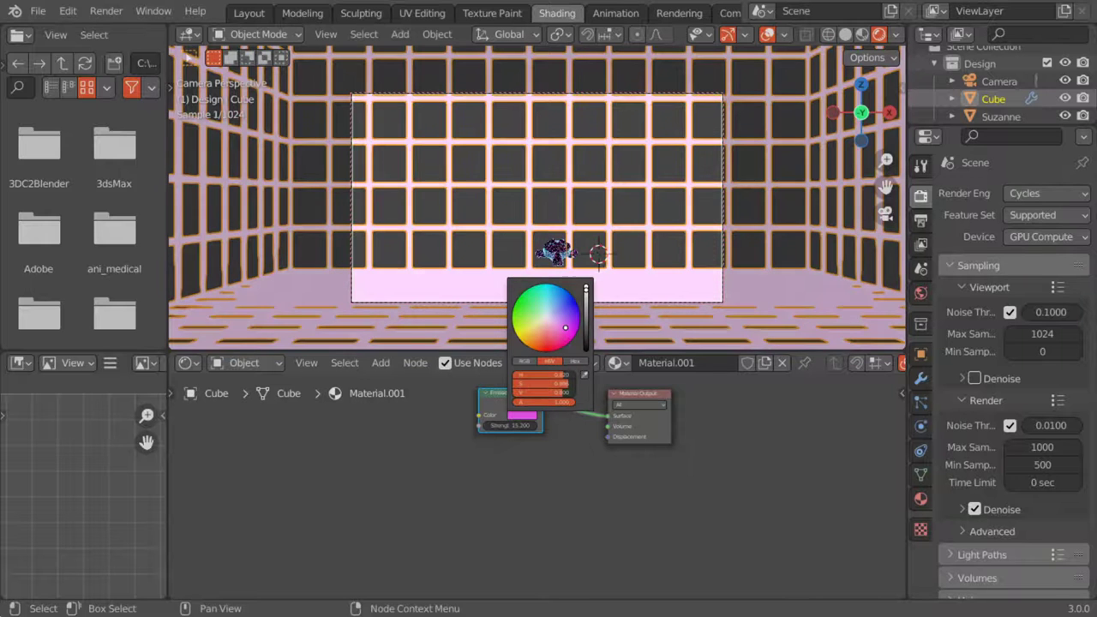
pyautogui.click(533, 315)
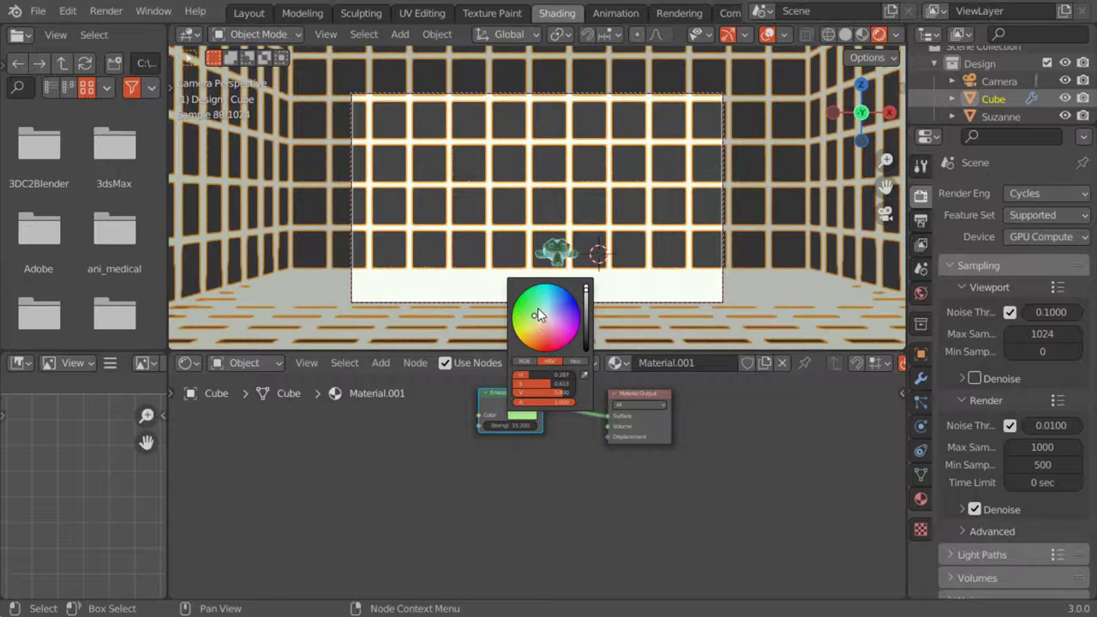
pyautogui.click(606, 155)
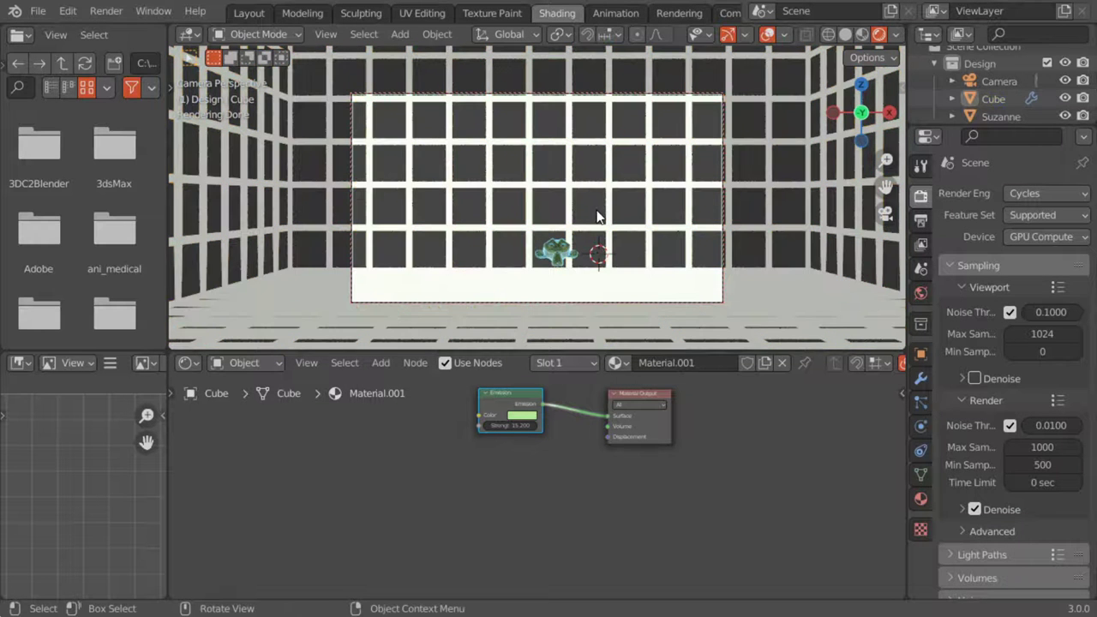
pyautogui.click(953, 263)
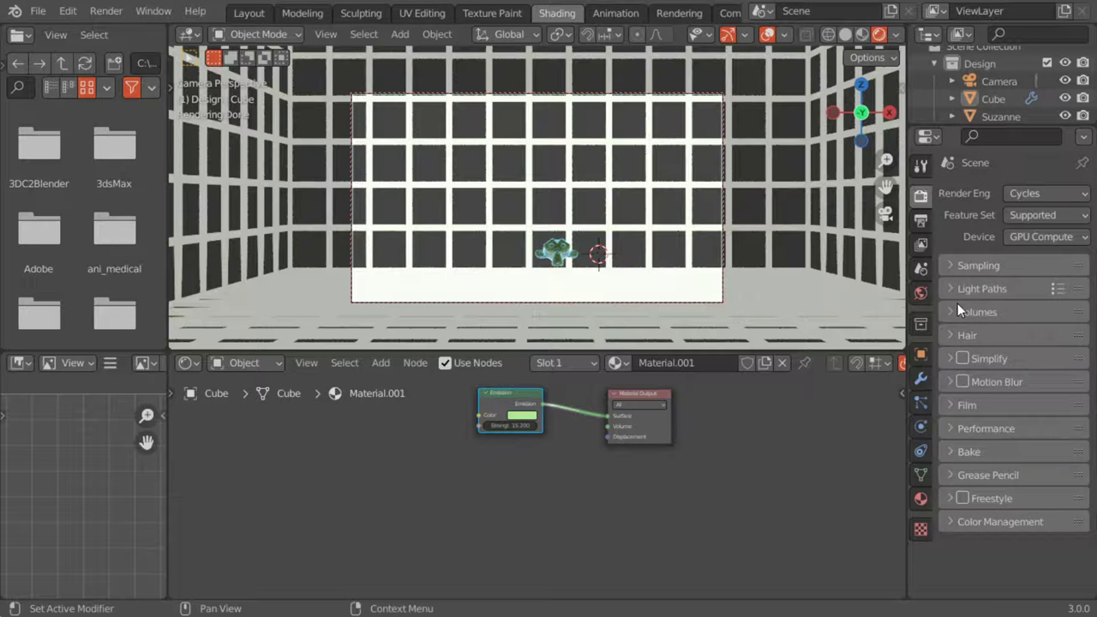
# Set the final render's Max Samples to 100 and Min Samples to 55.
pyautogui.click(971, 268)
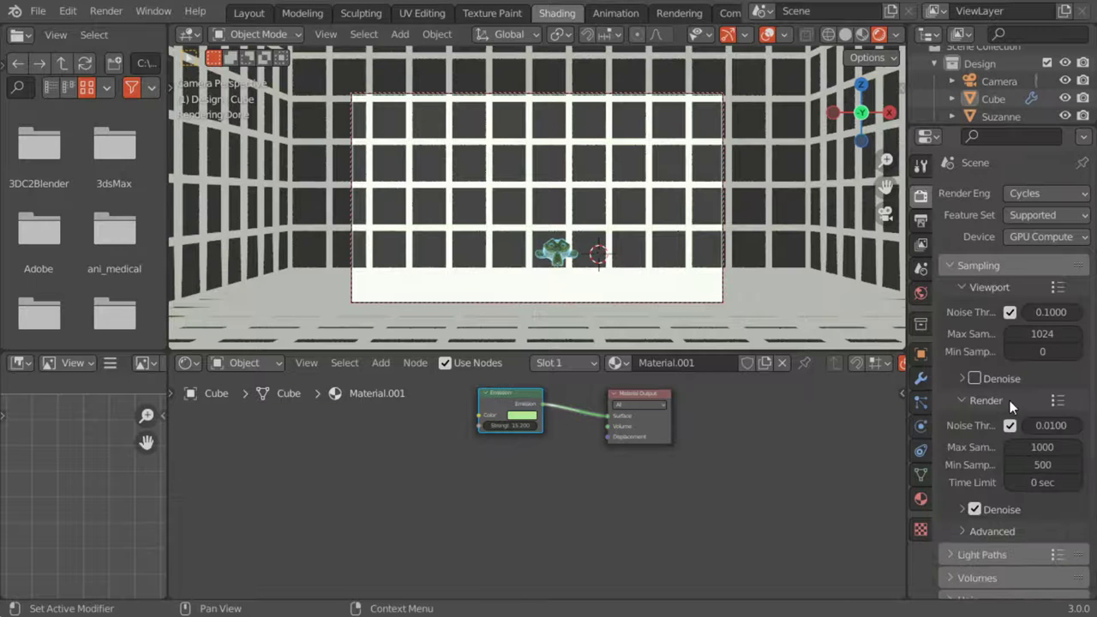
pyautogui.click(1041, 448)
pyautogui.press('BackSpace')
pyautogui.press('BackSpace')
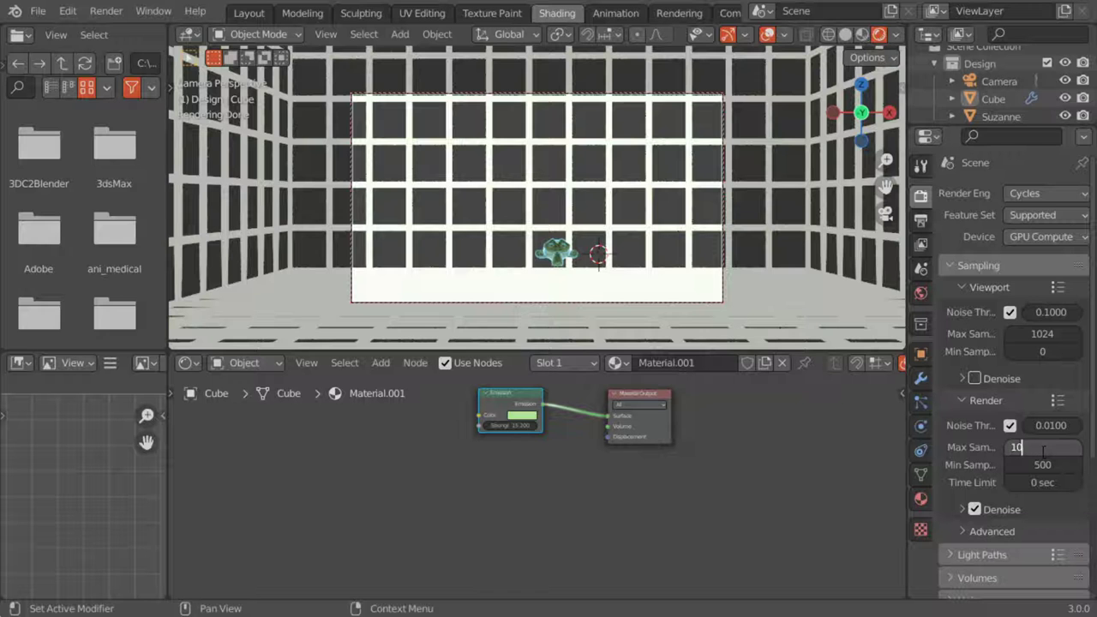
pyautogui.write('0')
pyautogui.click(1038, 466)
pyautogui.press('BackSpace')
pyautogui.press('BackSpace')
pyautogui.write('55')
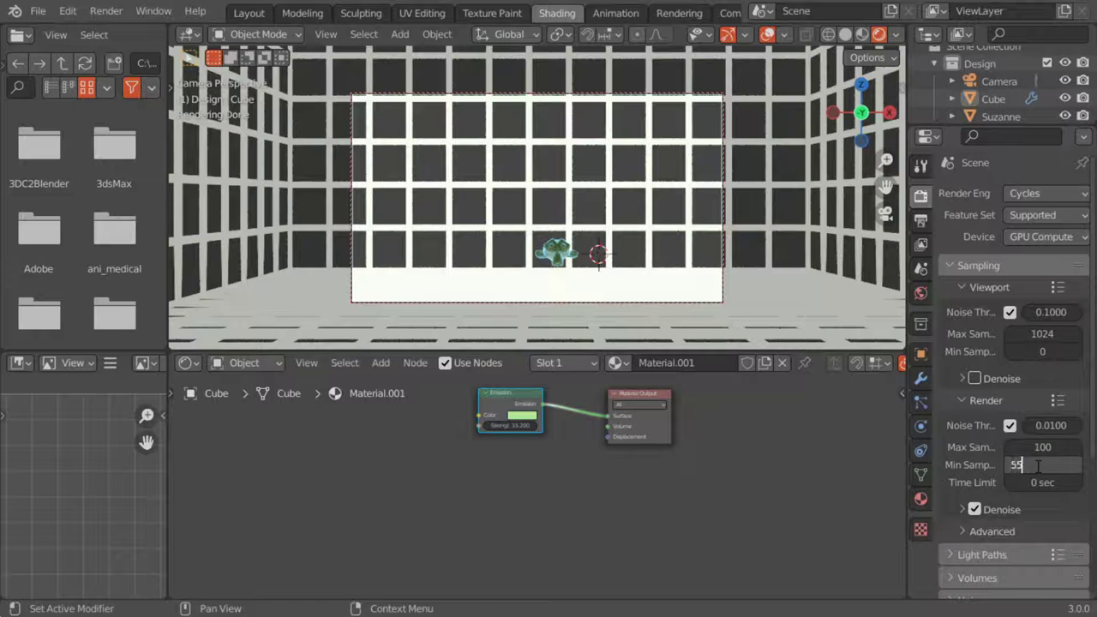
pyautogui.press('Return')
# Render a still image of the glowing room and close the render window.
pyautogui.click(125, 9)
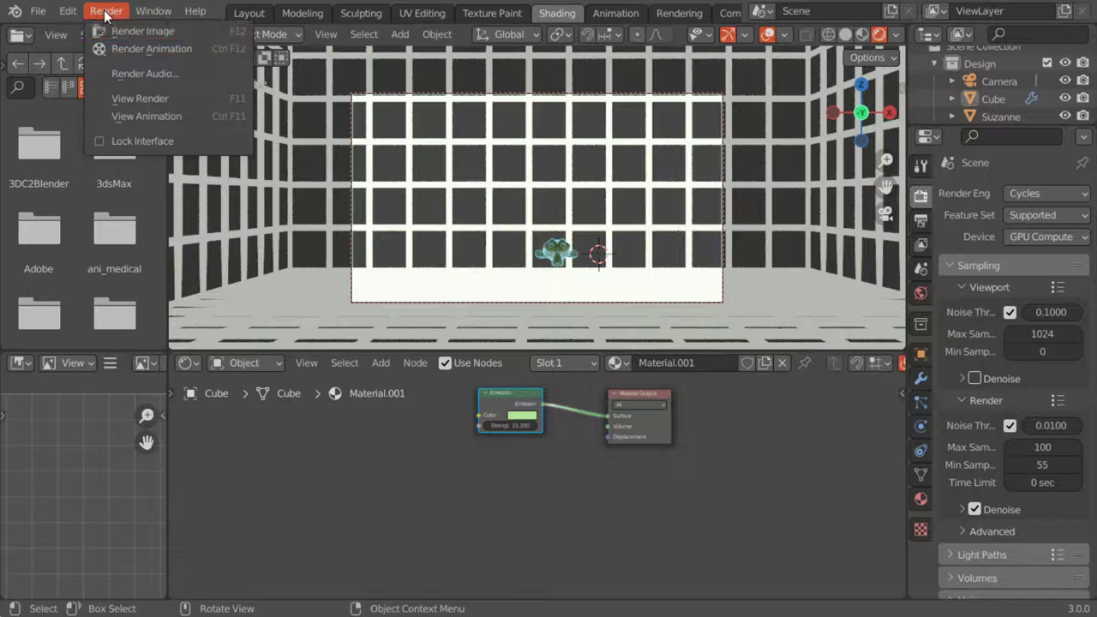
pyautogui.click(150, 32)
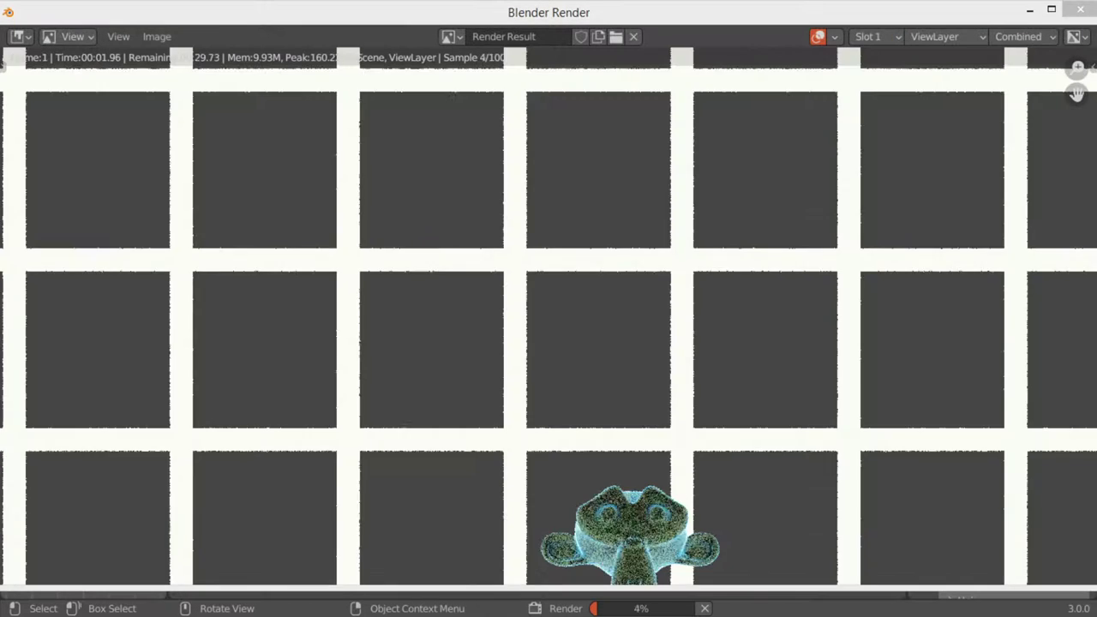
pyautogui.press('Home')
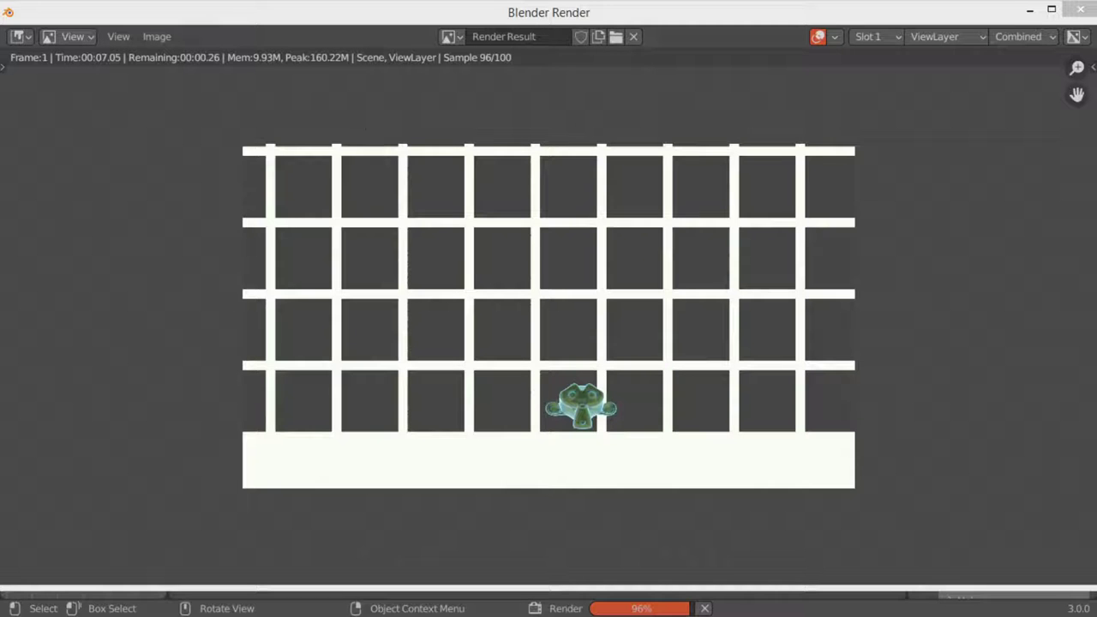
pyautogui.moveTo(794, 12); pyautogui.dragTo(761, 137)
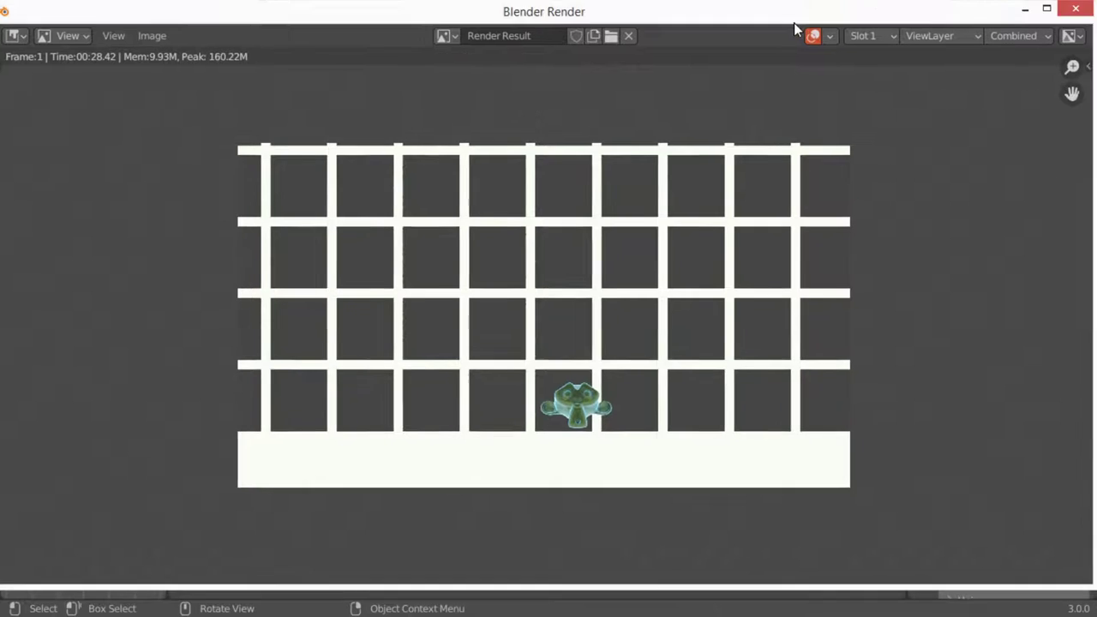
pyautogui.click(886, 118)
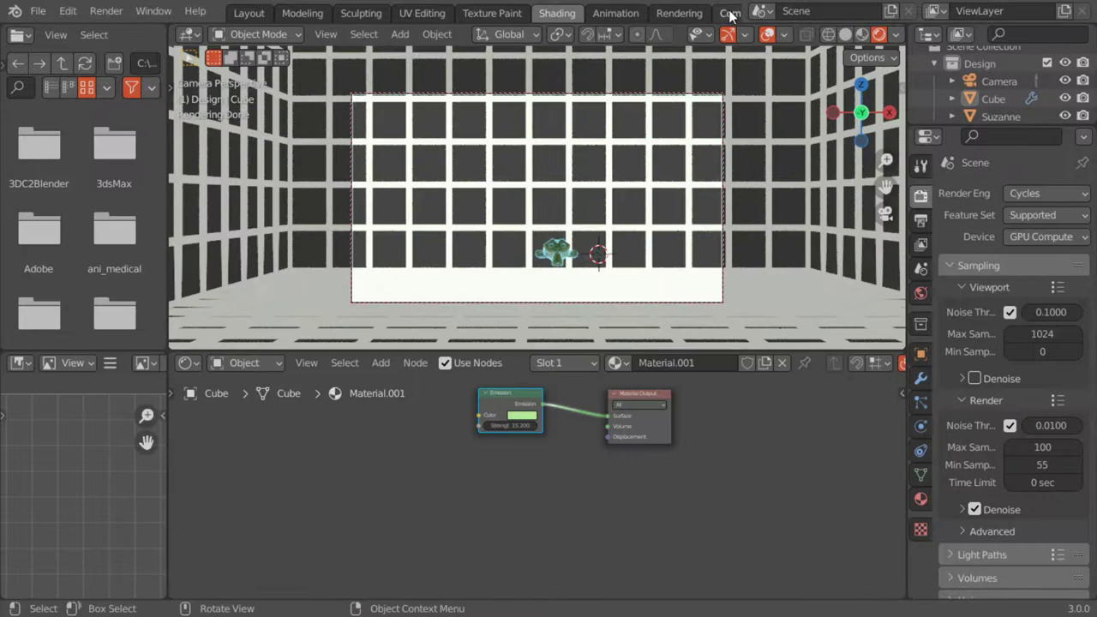
# Enable compositing nodes and spread the Render Layers and Composite nodes apart.
pyautogui.click(729, 14)
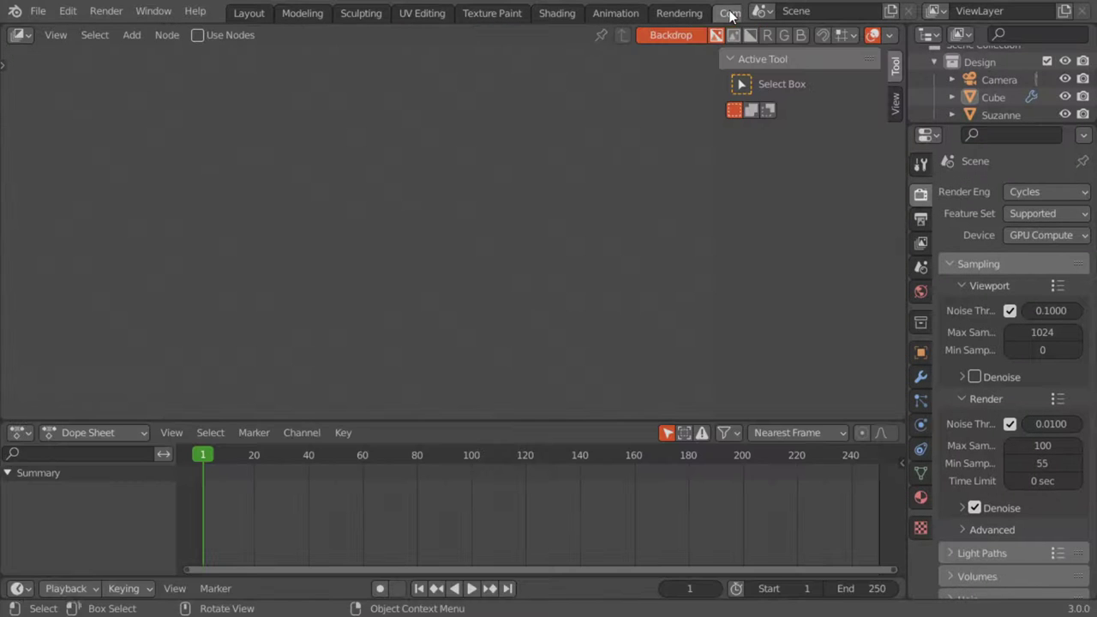
pyautogui.click(197, 35)
pyautogui.moveTo(331, 151); pyautogui.dragTo(117, 153)
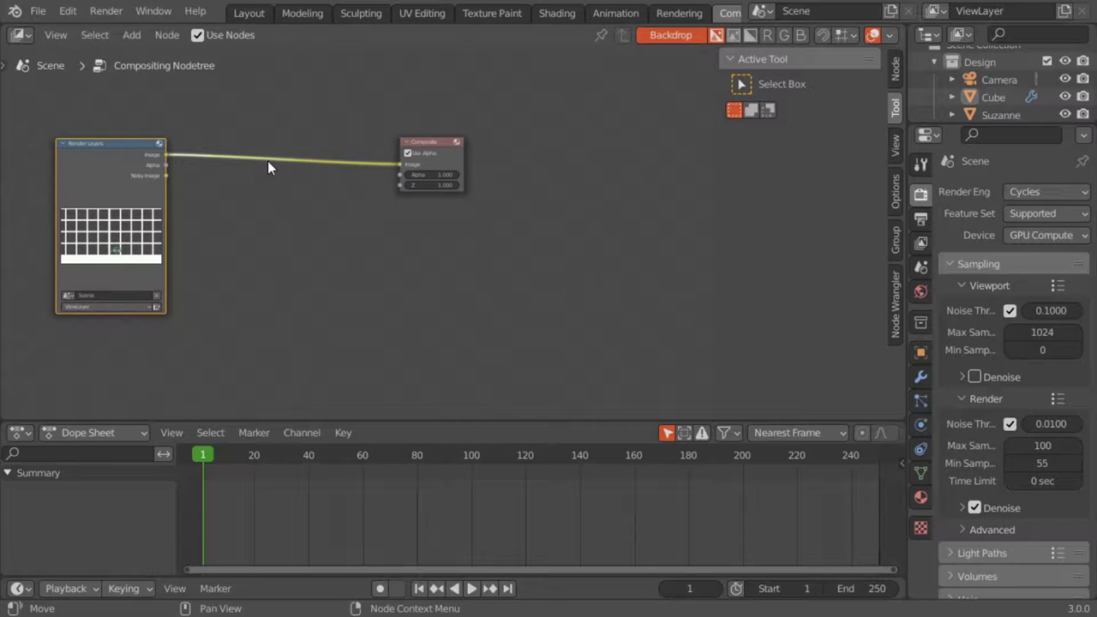
pyautogui.moveTo(437, 144); pyautogui.dragTo(516, 173)
pyautogui.scroll(1, 269, 205)
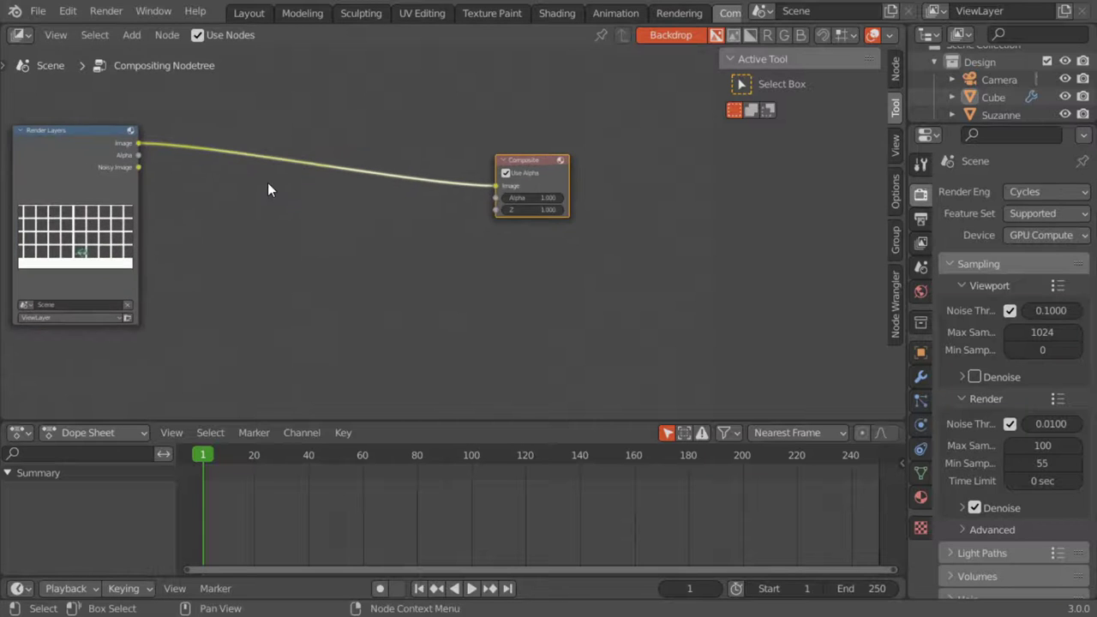
# Insert a Glare node between Render Layers and Composite, and add a Viewer node.
pyautogui.hotkey('shift', 'a')
pyautogui.click(267, 183)
pyautogui.write('g')
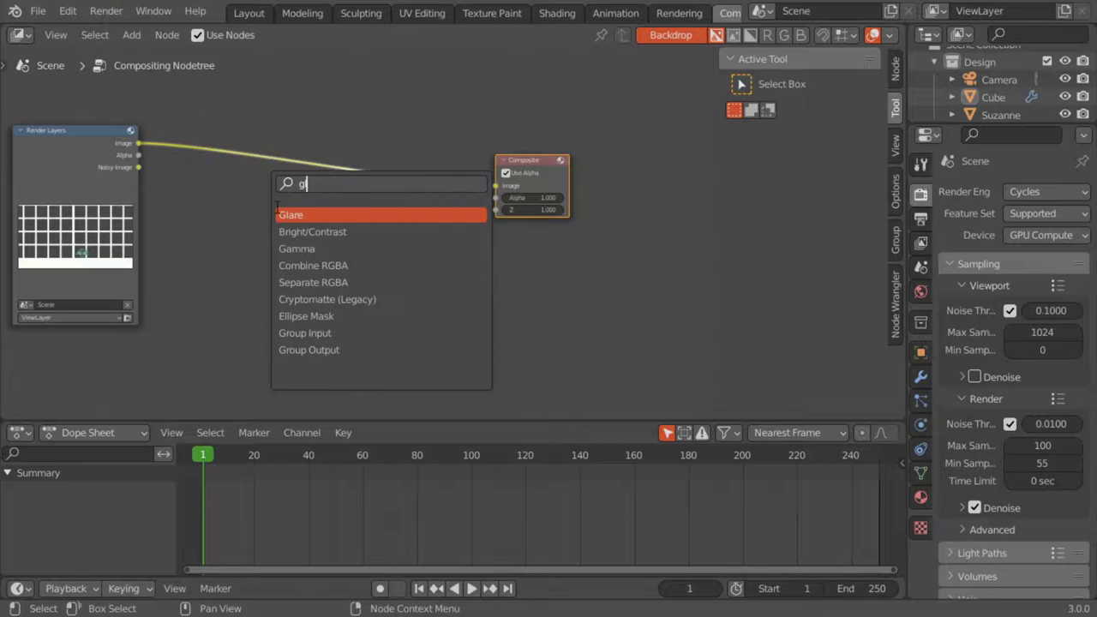
pyautogui.click(278, 212)
pyautogui.click(257, 175)
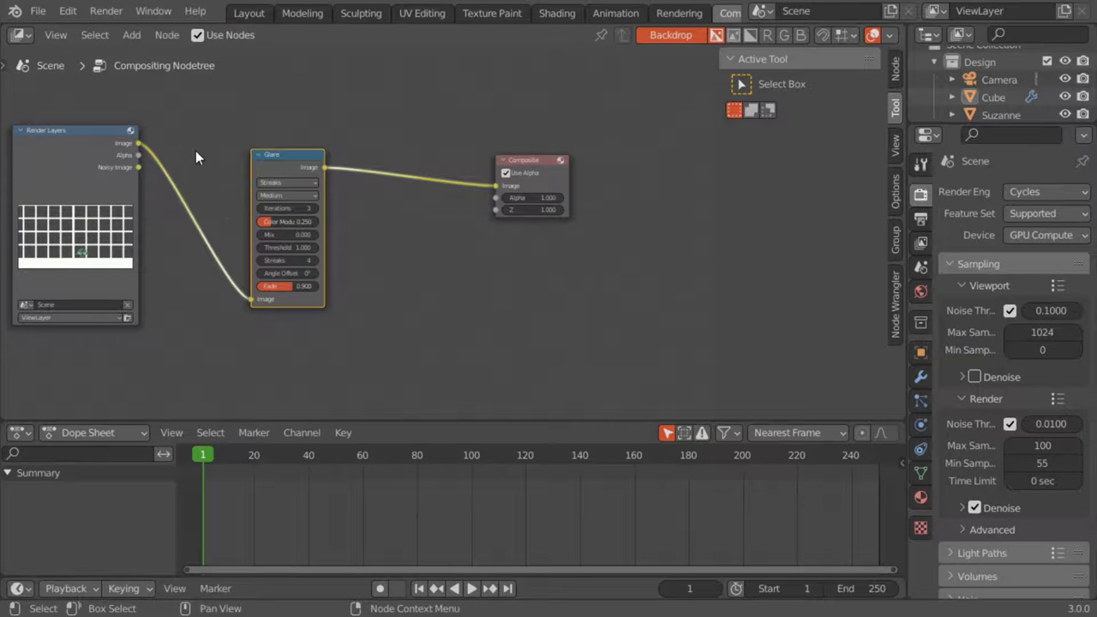
pyautogui.keyDown('ctrl'); pyautogui.keyDown('shift'); pyautogui.click(288, 152); pyautogui.keyUp('shift'); pyautogui.keyUp('ctrl')
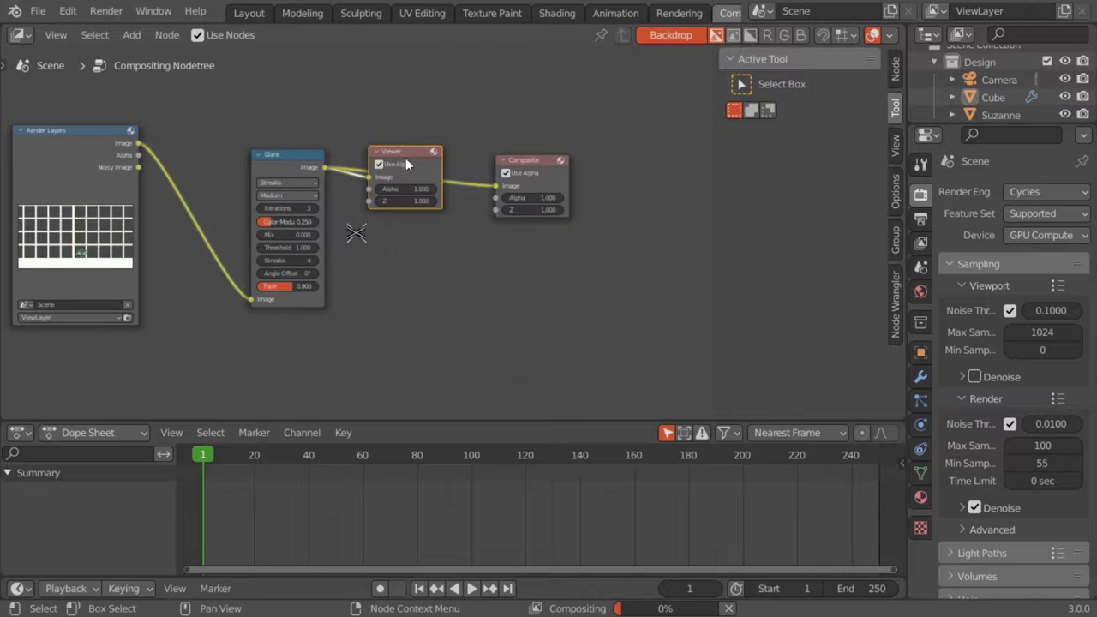
pyautogui.moveTo(406, 158); pyautogui.dragTo(542, 249)
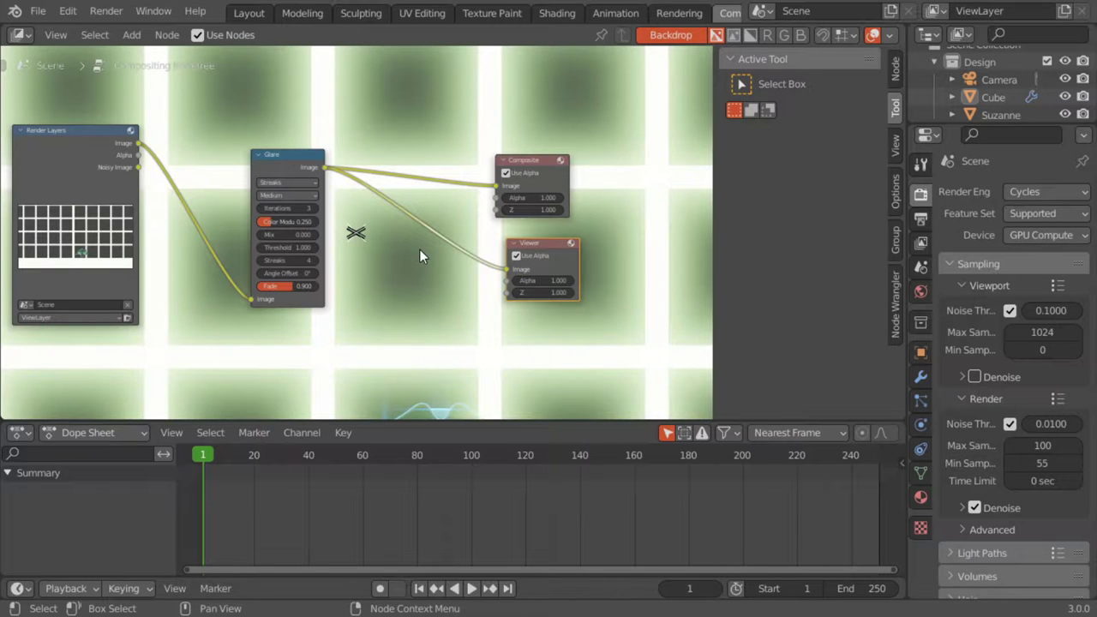
pyautogui.press('v')
pyautogui.press('v')
pyautogui.press('v')
pyautogui.press('v')
pyautogui.press('v')
pyautogui.press('v')
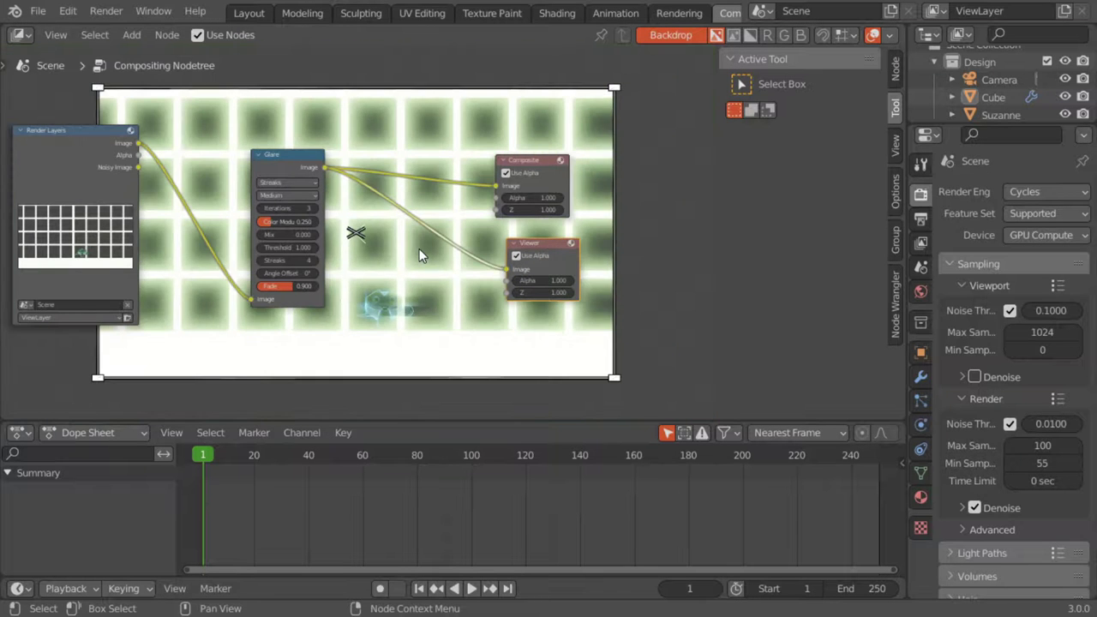
pyautogui.moveTo(519, 247); pyautogui.dragTo(507, 241)
pyautogui.keyDown('ctrl'); pyautogui.moveTo(379, 250); pyautogui.dragTo(378, 225, button='middle'); pyautogui.keyUp('ctrl')
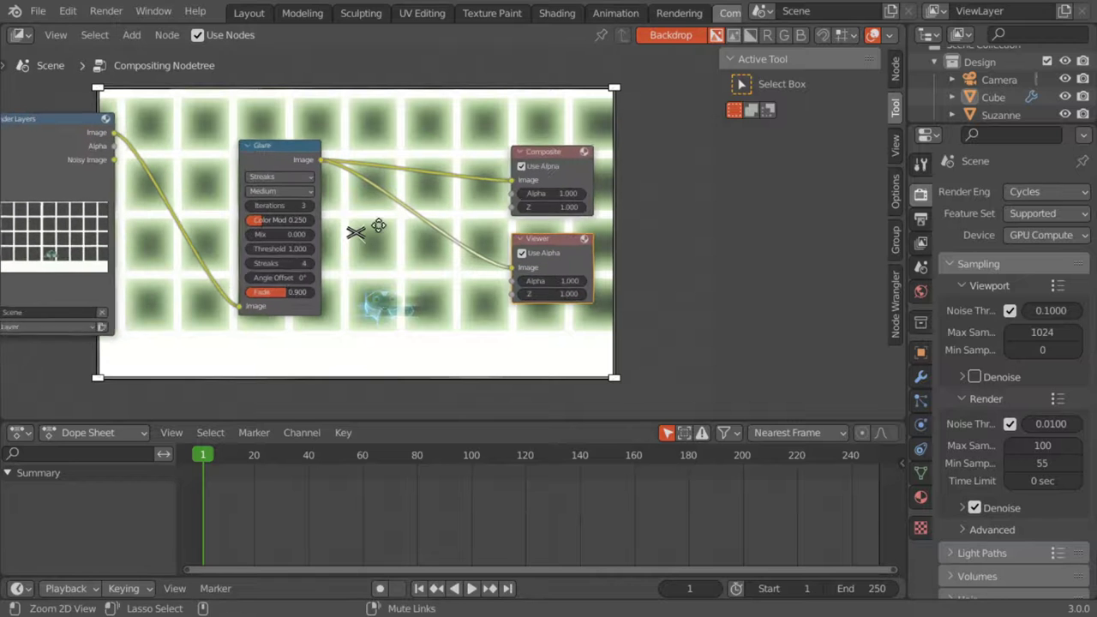
# Try Fog Glow and Simple Star glare types and set the glare quality to High.
pyautogui.click(281, 176)
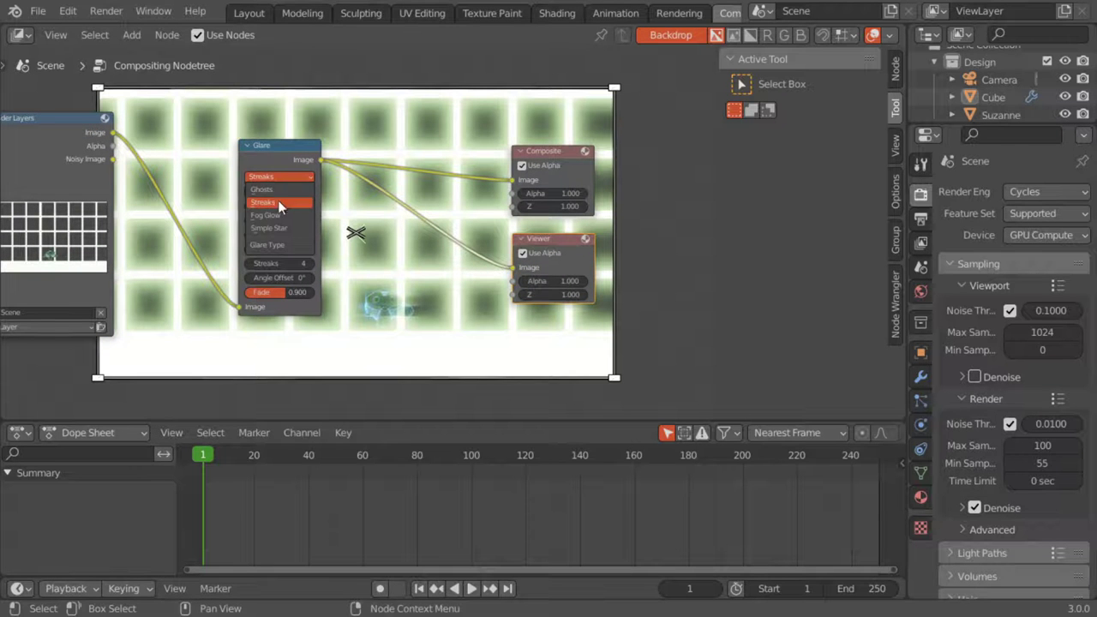
pyautogui.click(276, 207)
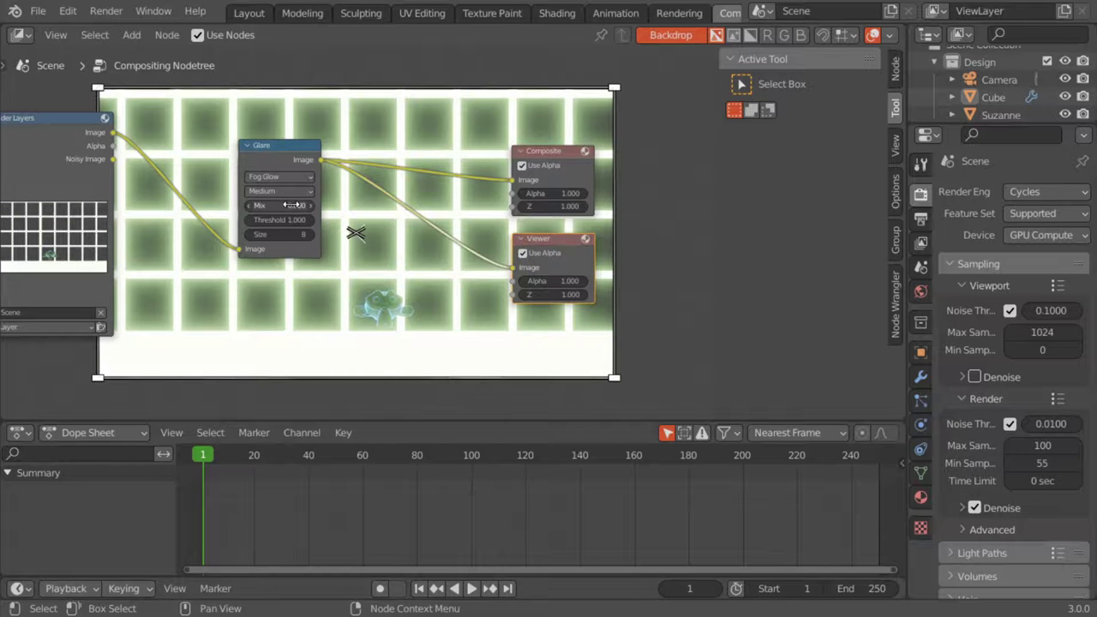
pyautogui.moveTo(531, 239); pyautogui.dragTo(531, 247)
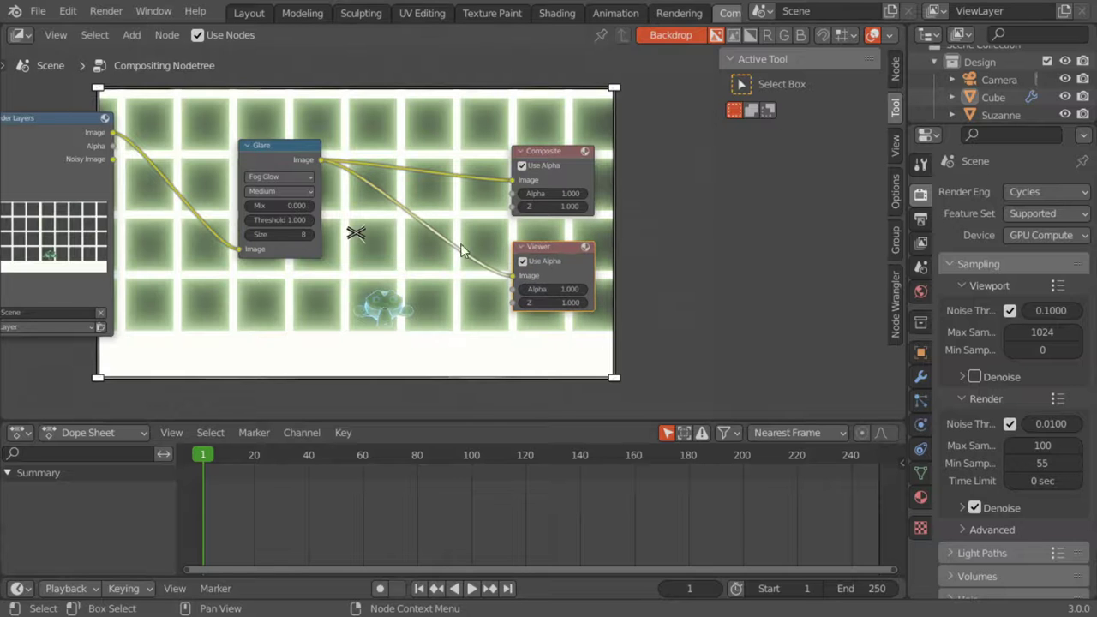
pyautogui.click(292, 153)
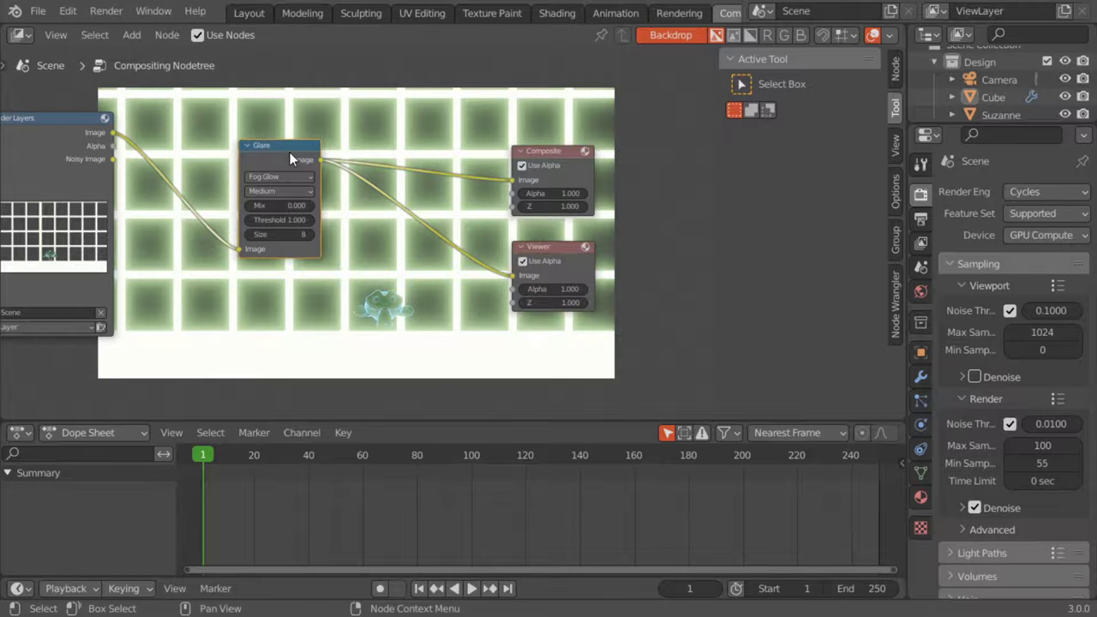
pyautogui.moveTo(289, 152); pyautogui.dragTo(241, 141)
pyautogui.click(246, 168)
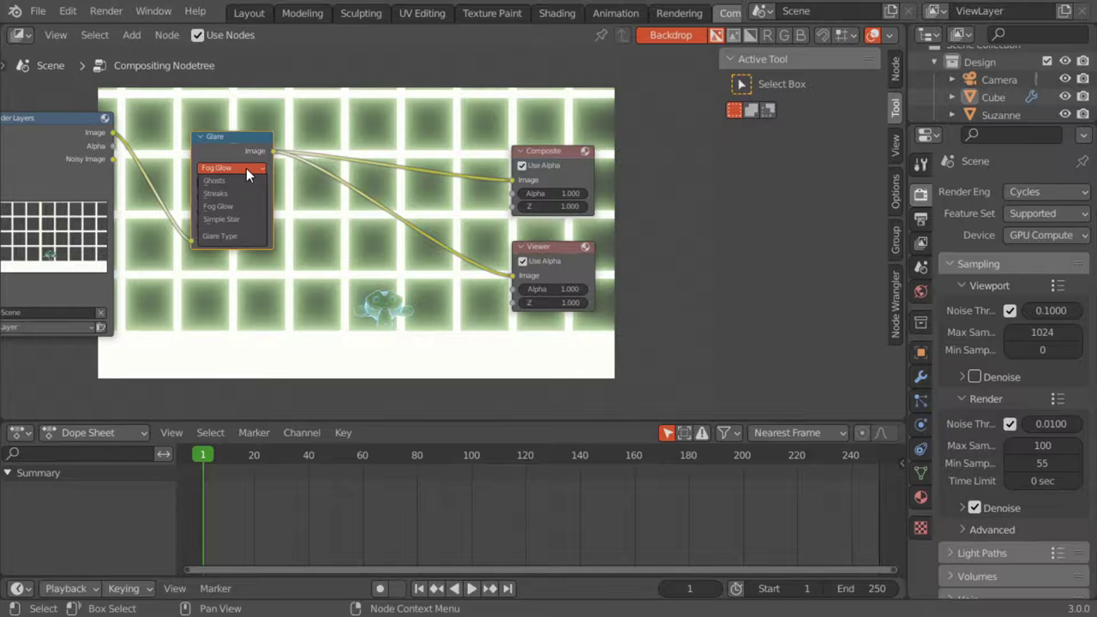
pyautogui.click(245, 216)
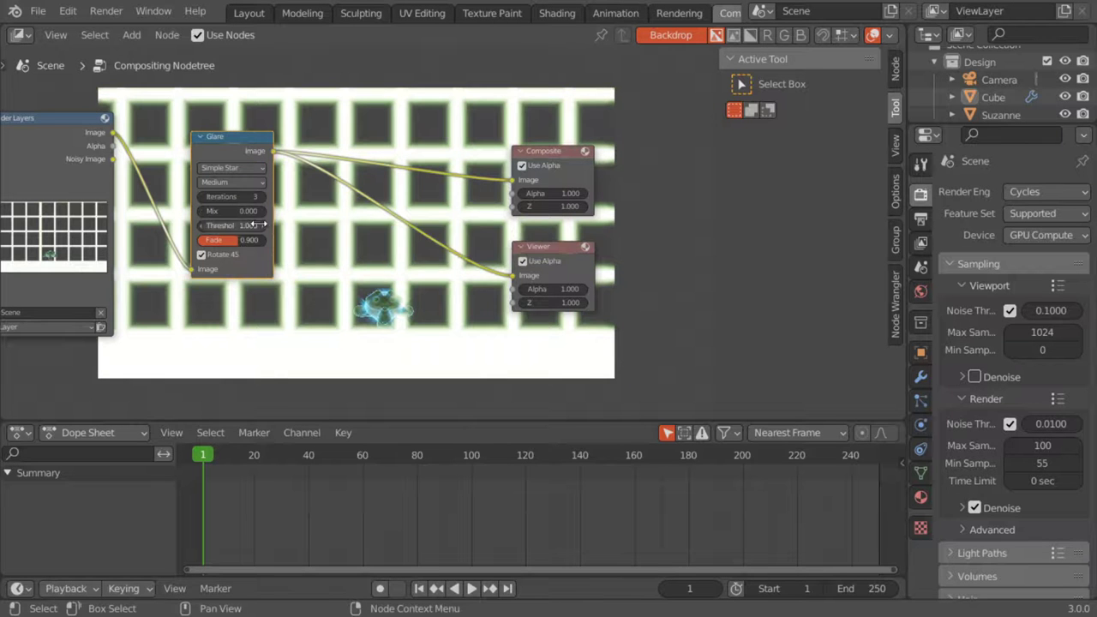
pyautogui.click(242, 180)
pyautogui.click(227, 197)
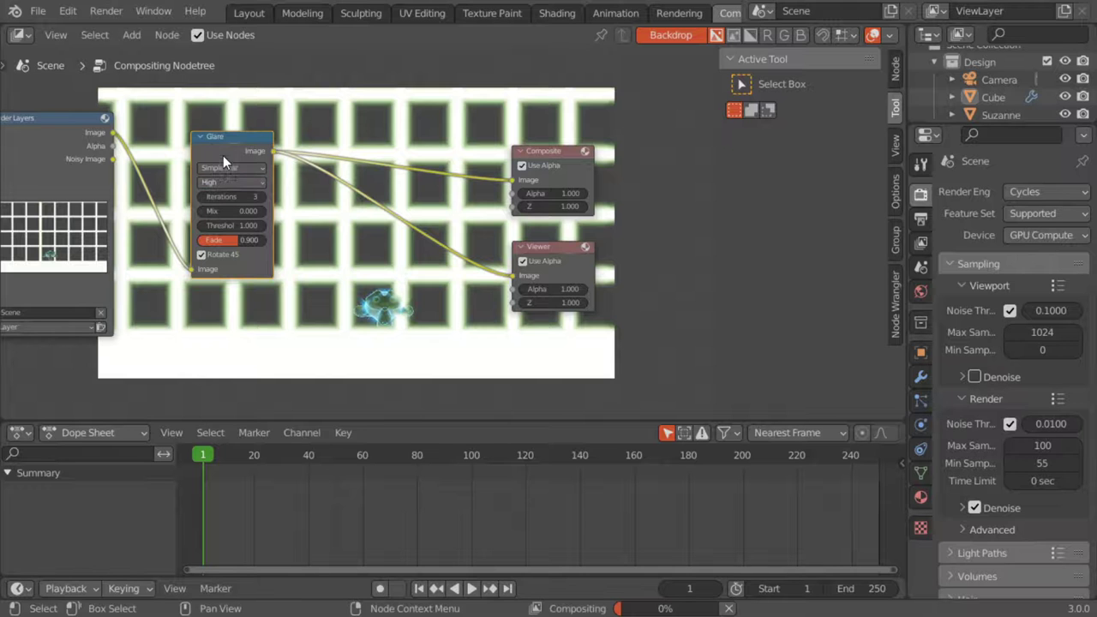
# Replace the Glare node with a fresh one wired from Render Layers to Composite and Viewer.
pyautogui.press('x')
pyautogui.hotkey('shift', 'a')
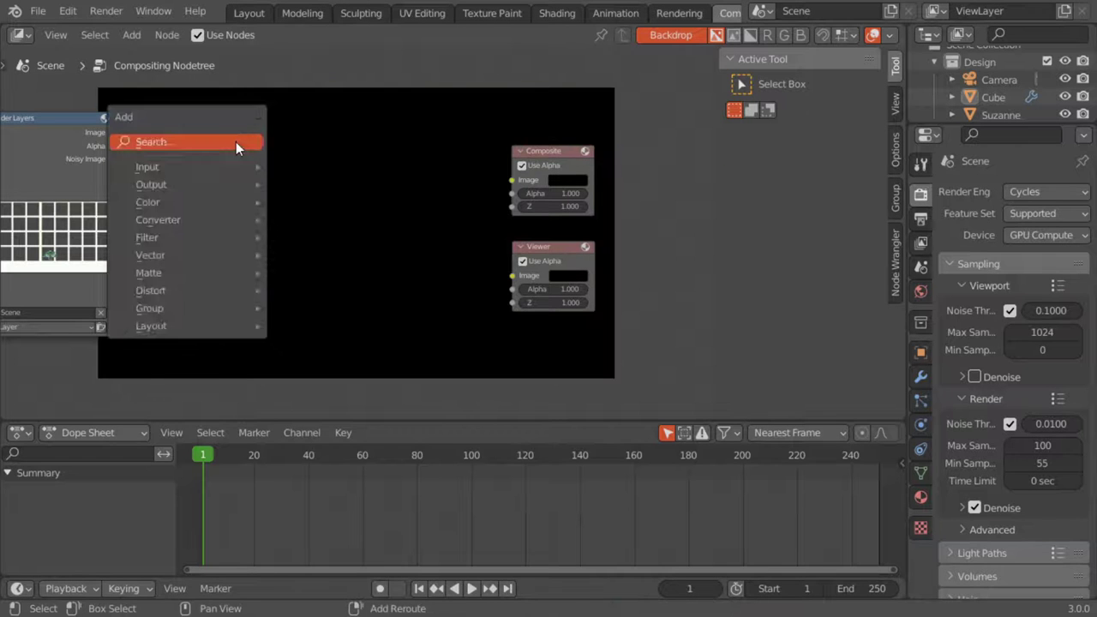
pyautogui.click(235, 141)
pyautogui.write('g')
pyautogui.click(268, 175)
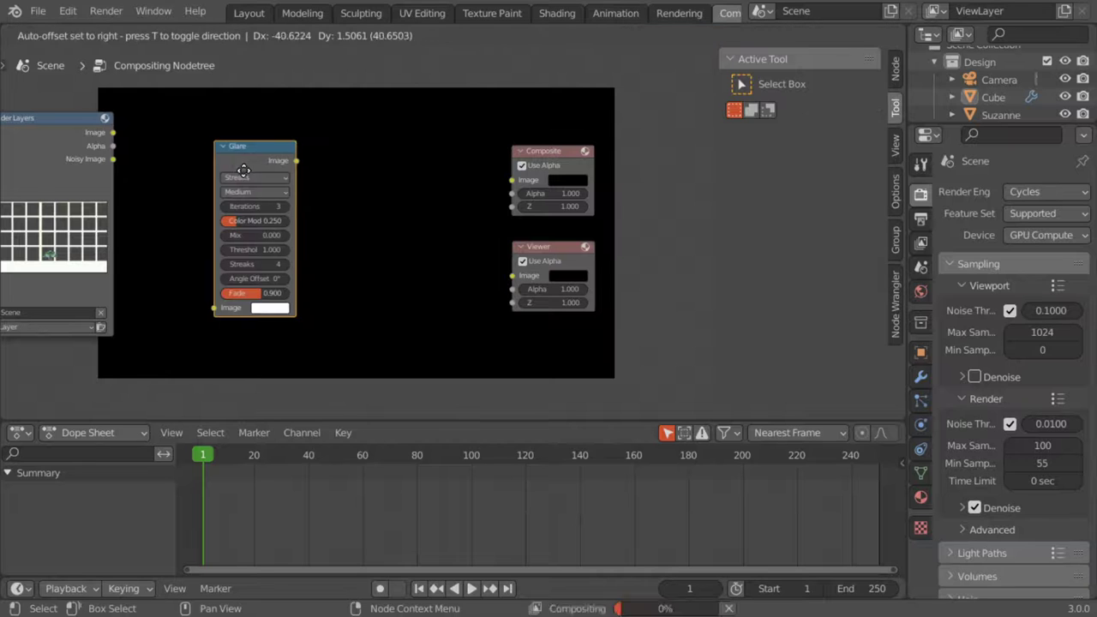
pyautogui.click(273, 168)
pyautogui.moveTo(301, 158); pyautogui.dragTo(513, 278)
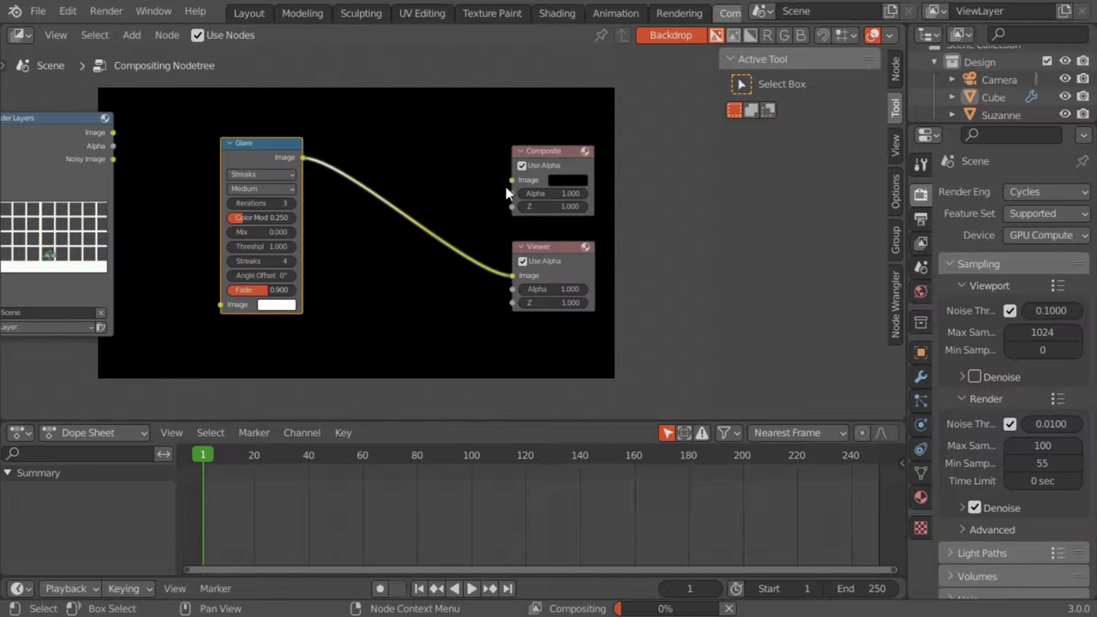
pyautogui.moveTo(511, 179); pyautogui.dragTo(301, 158)
pyautogui.moveTo(223, 304); pyautogui.dragTo(113, 133)
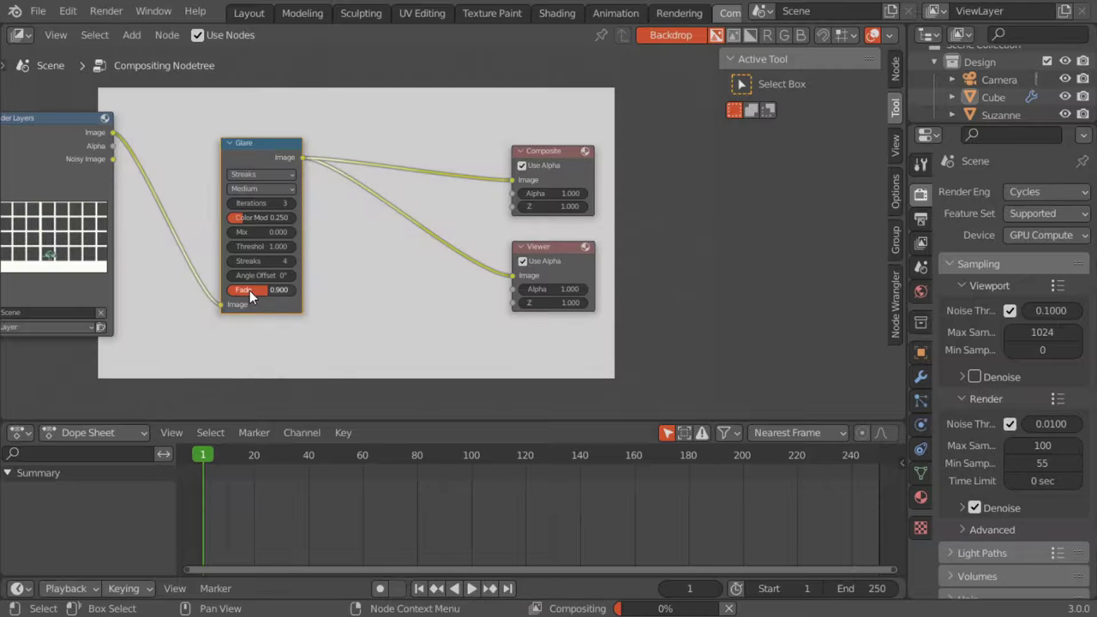
# Set the new Glare node to Fog Glow with High quality.
pyautogui.click(260, 175)
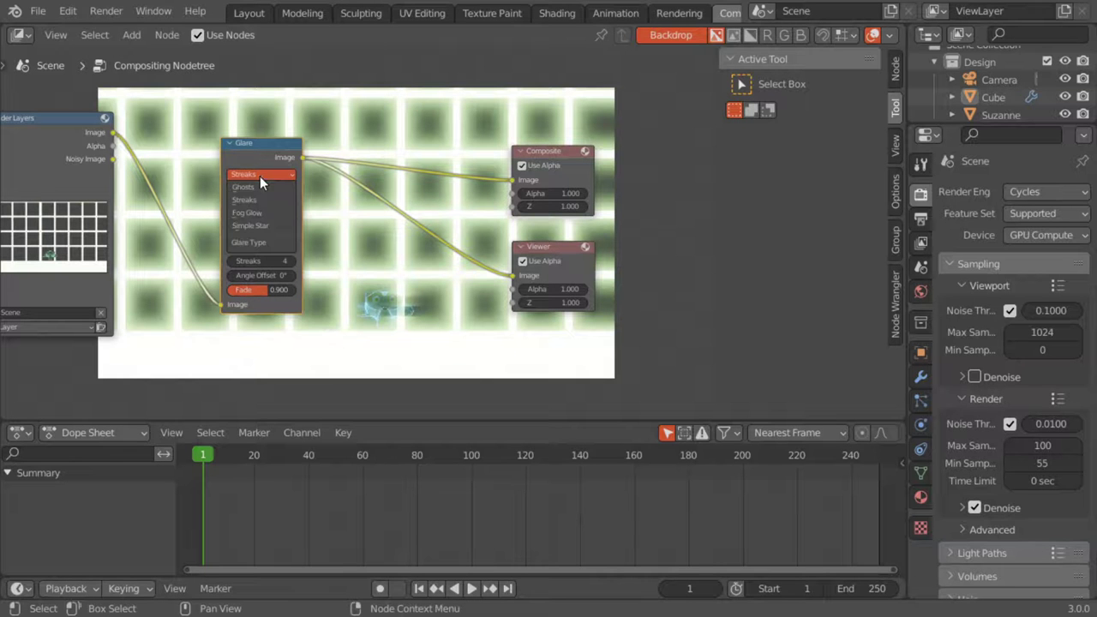
pyautogui.click(262, 215)
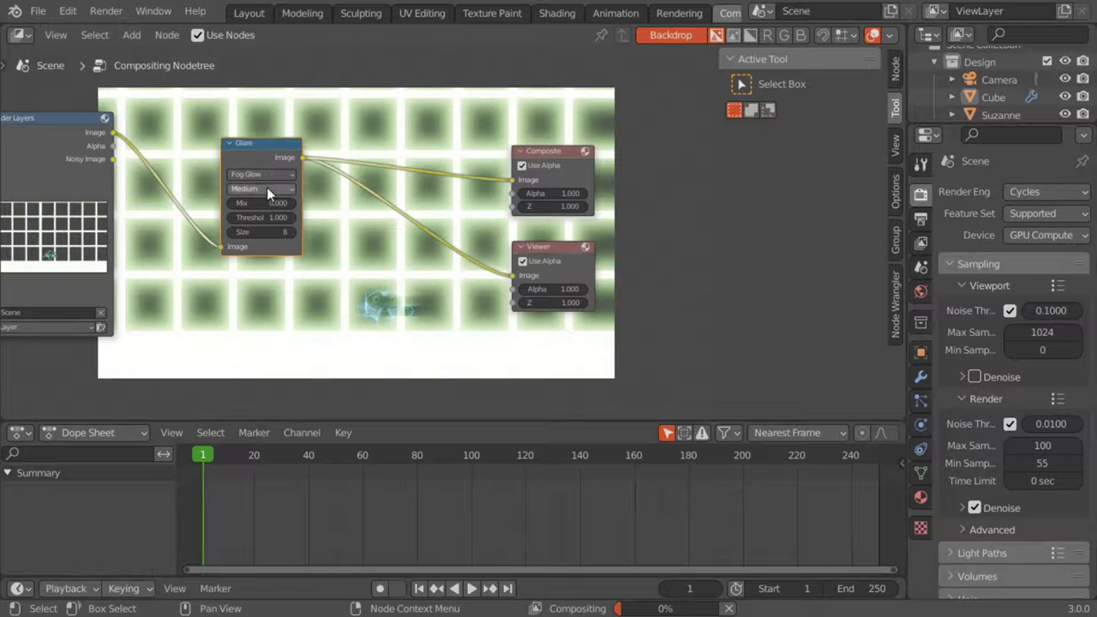
pyautogui.click(268, 175)
pyautogui.click(265, 224)
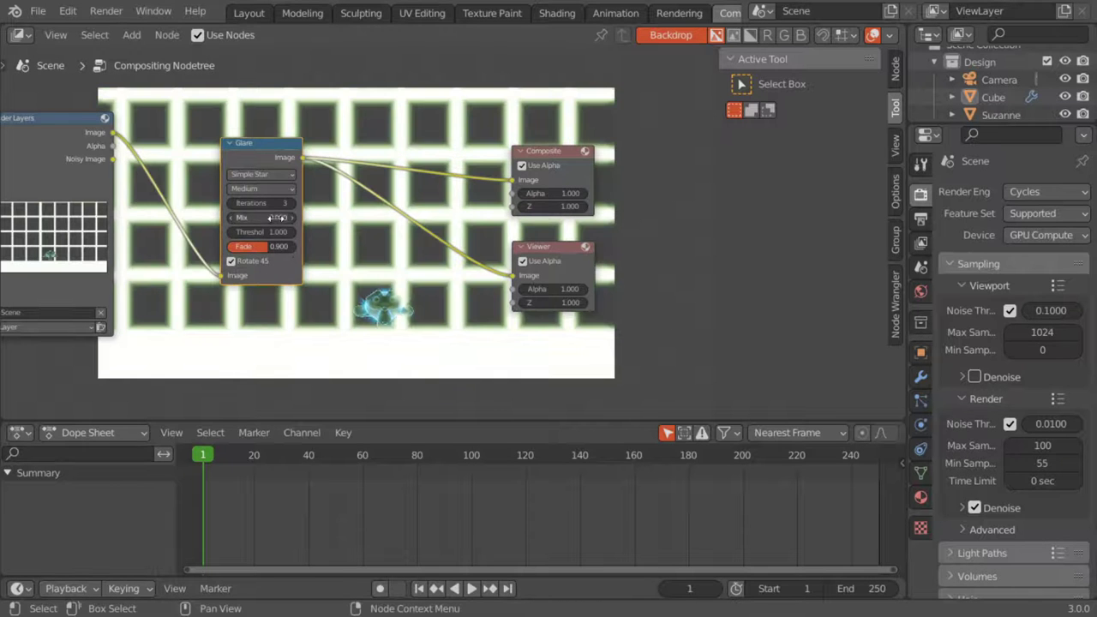
pyautogui.moveTo(355, 231)
pyautogui.keyDown('ctrl'); pyautogui.mouseDown(button='middle')
pyautogui.moveTo(355, 180)
pyautogui.moveTo(343, 178)
pyautogui.mouseUp(button='middle'); pyautogui.keyUp('ctrl')
pyautogui.click(267, 164)
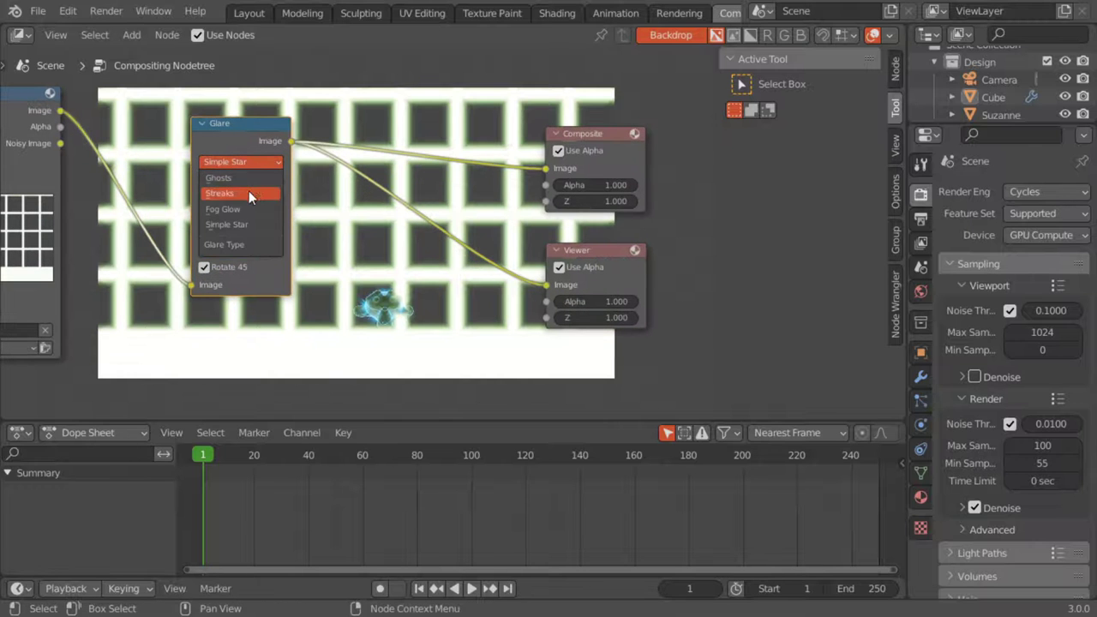
pyautogui.click(258, 210)
pyautogui.click(241, 179)
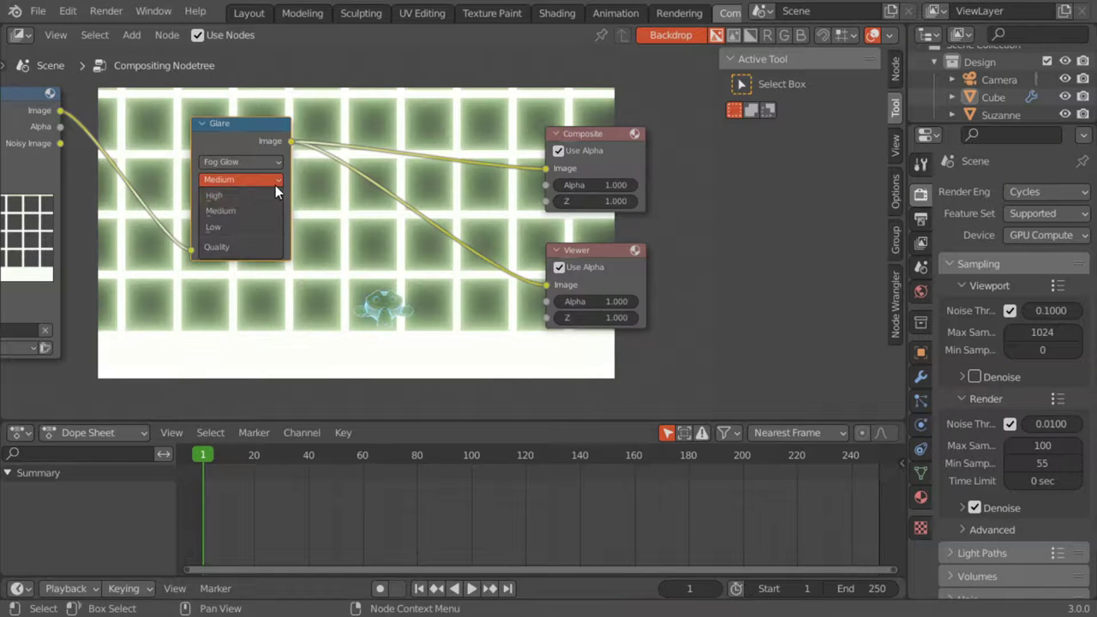
pyautogui.click(251, 197)
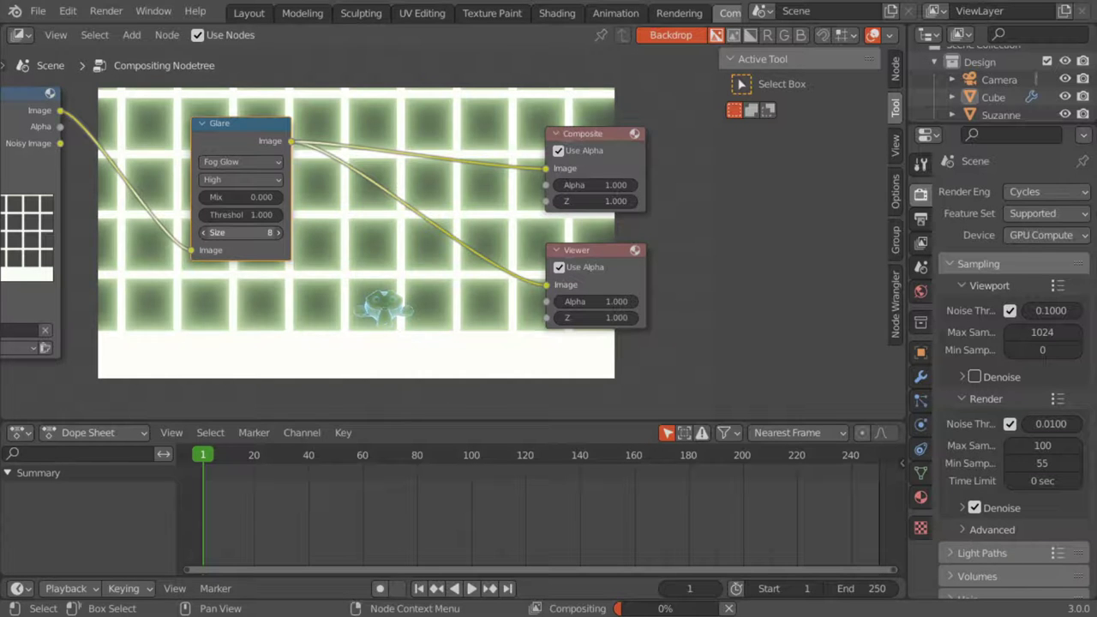
# Tune the glare, leaving Mix at 0.000 and Size at 7.
pyautogui.moveTo(224, 234); pyautogui.dragTo(233, 234)
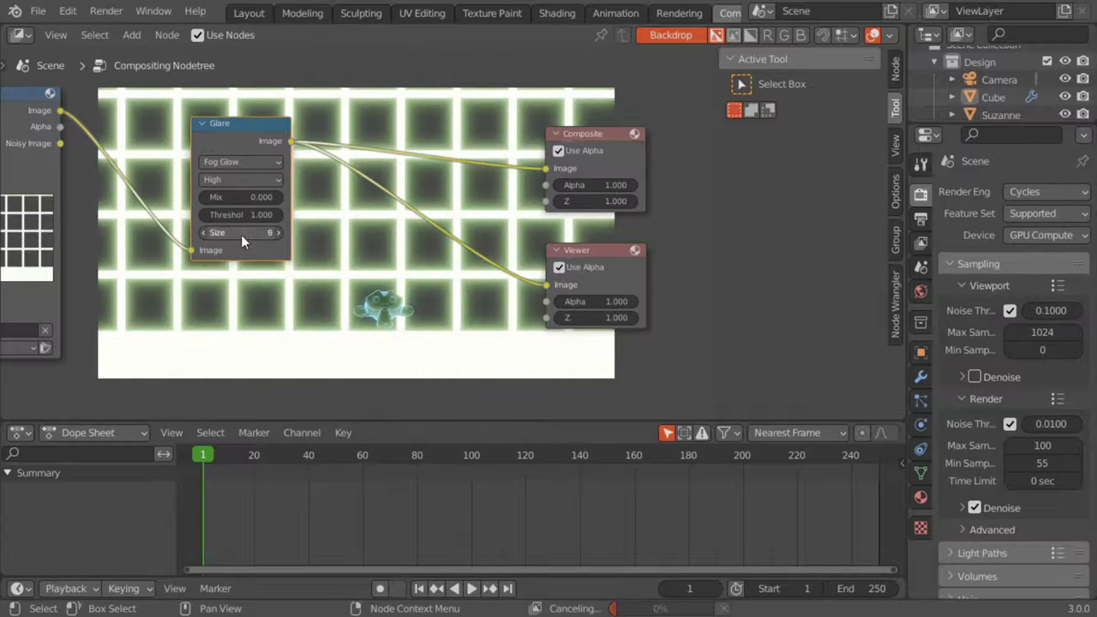
pyautogui.hotkey('ctrl', 'z')
pyautogui.moveTo(227, 198); pyautogui.dragTo(265, 197)
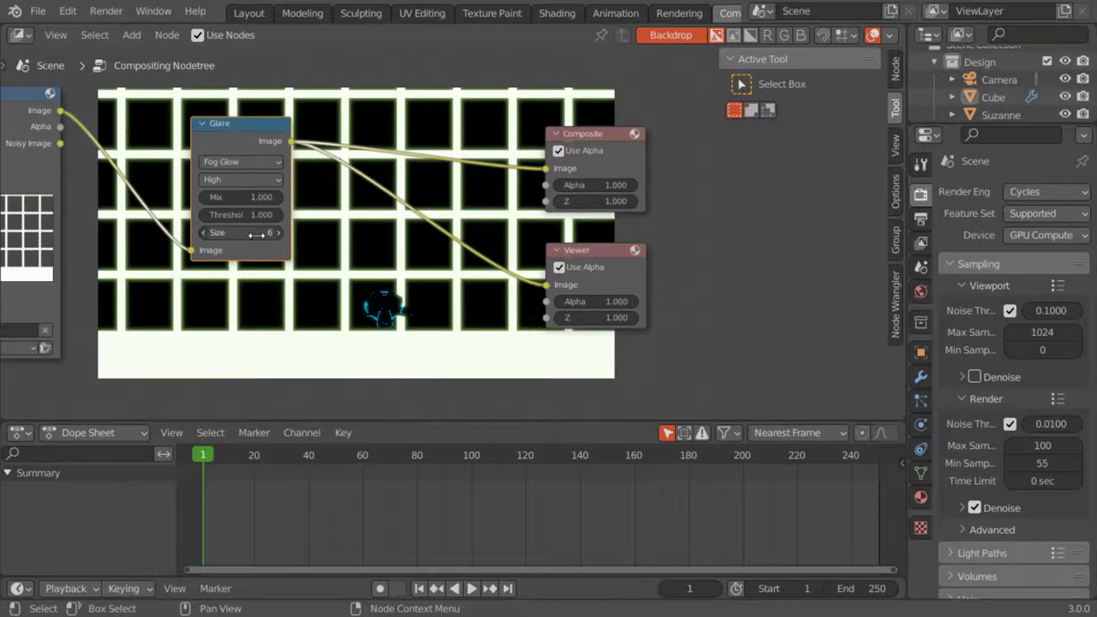
pyautogui.moveTo(244, 233); pyautogui.dragTo(261, 233)
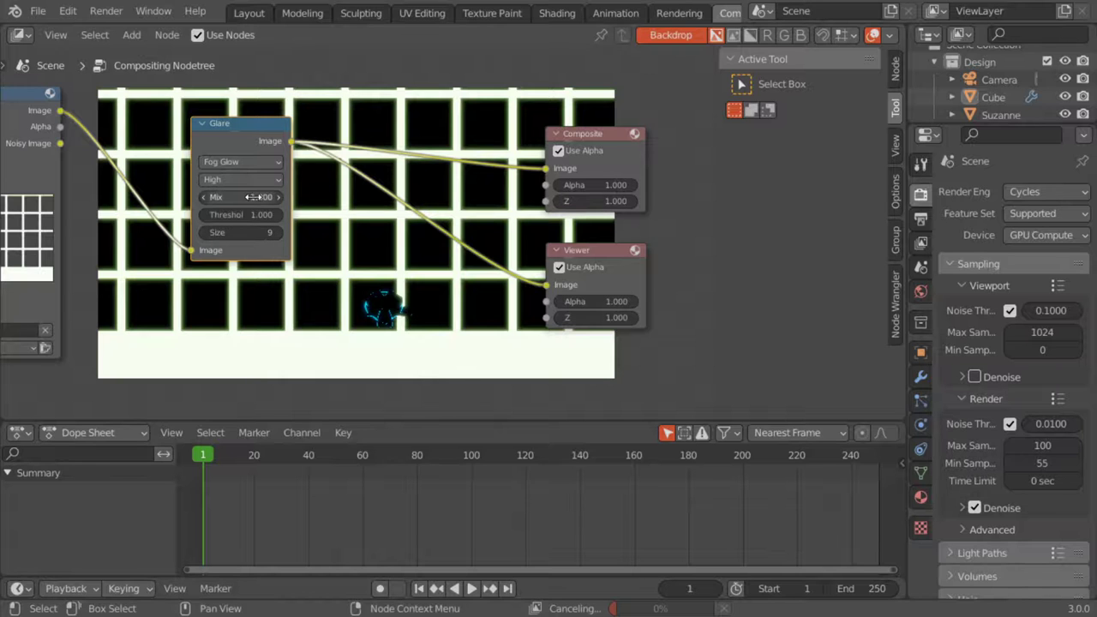
pyautogui.write('-1')
pyautogui.moveTo(260, 198); pyautogui.dragTo(283, 197)
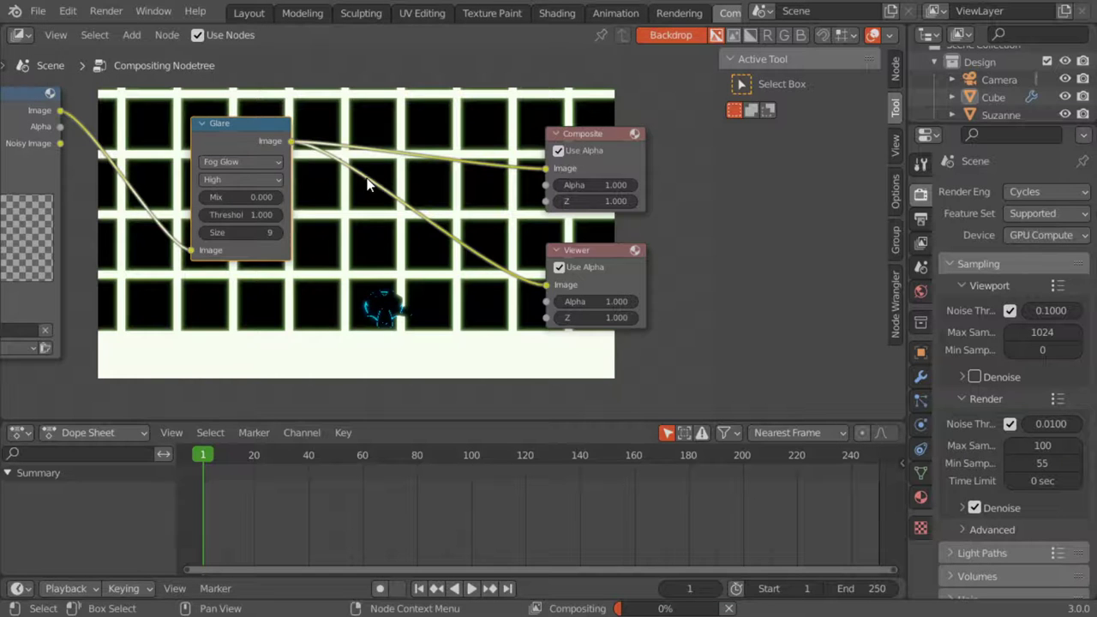
pyautogui.moveTo(256, 123)
pyautogui.mouseDown()
pyautogui.moveTo(293, 132)
pyautogui.moveTo(284, 138)
pyautogui.moveTo(297, 130)
pyautogui.mouseUp()
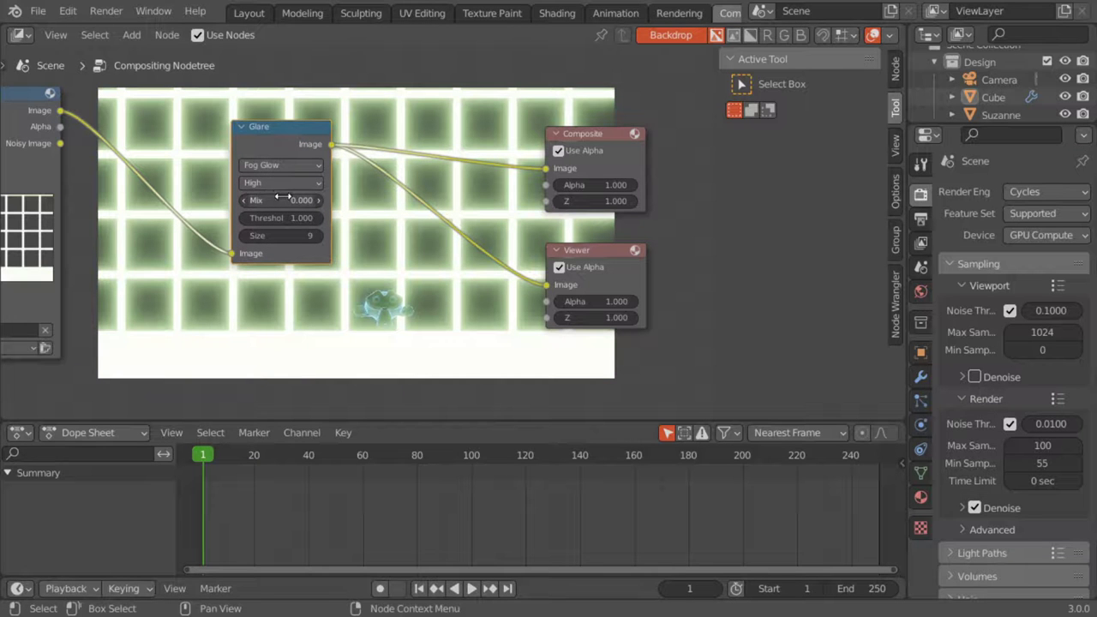
pyautogui.moveTo(308, 233); pyautogui.dragTo(236, 239)
# Show the last rendered image in the render window.
pyautogui.click(19, 34)
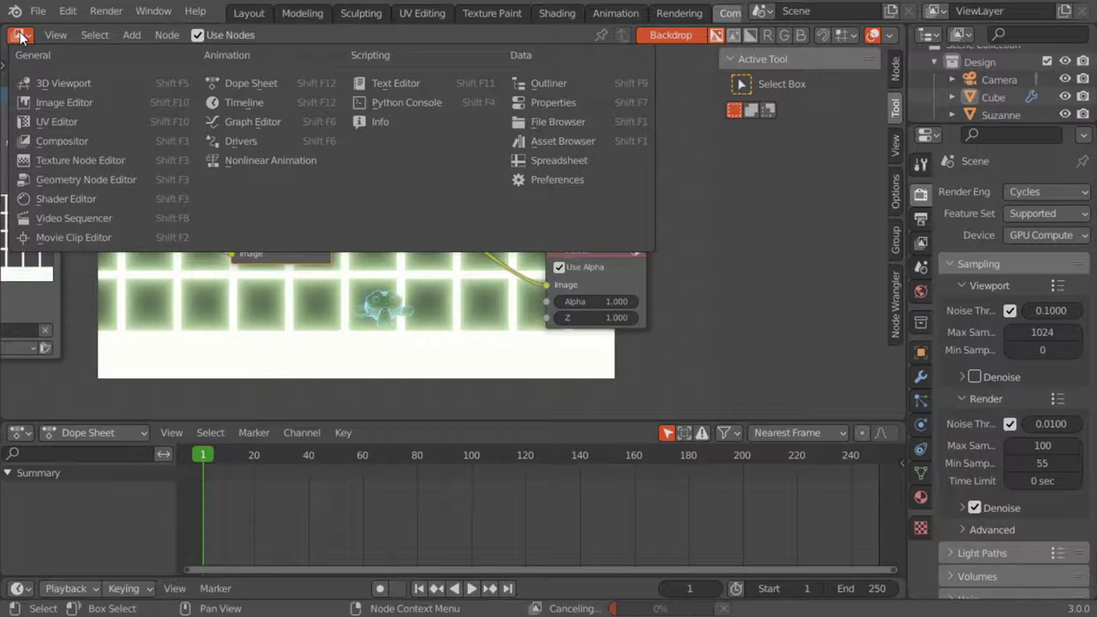
pyautogui.click(106, 11)
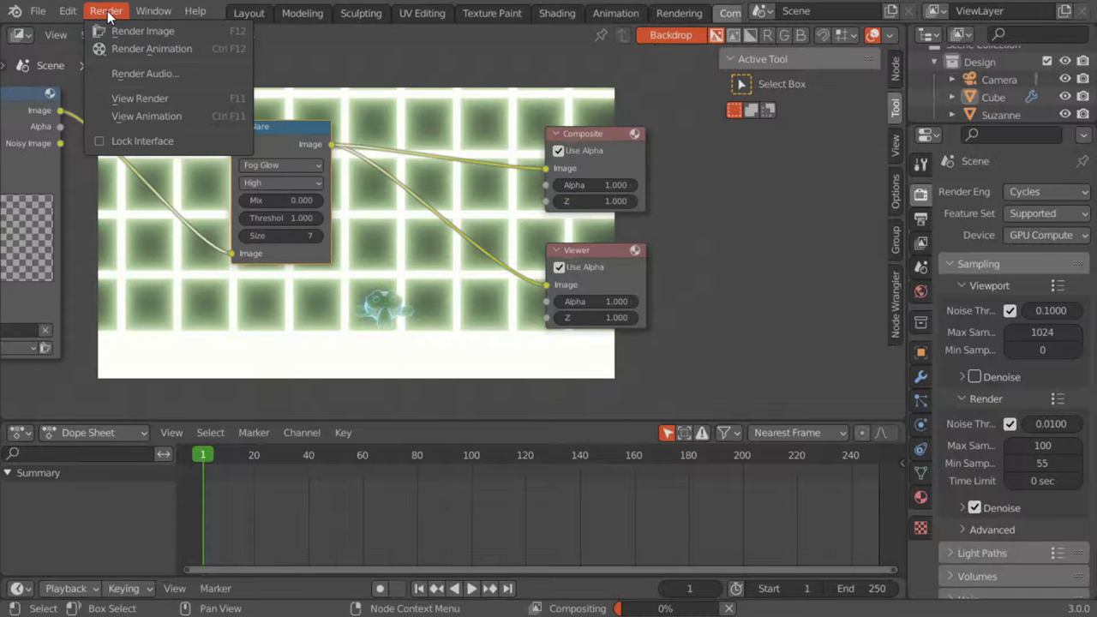
pyautogui.click(150, 101)
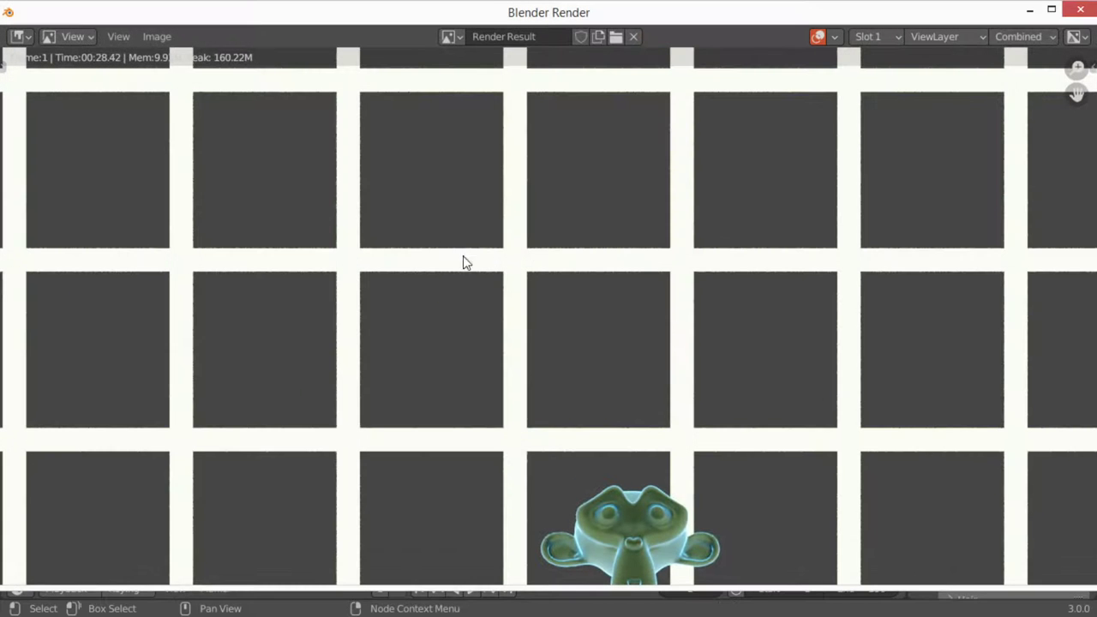
pyautogui.scroll(-2, 447, 238)
pyautogui.scroll(-2, 448, 239)
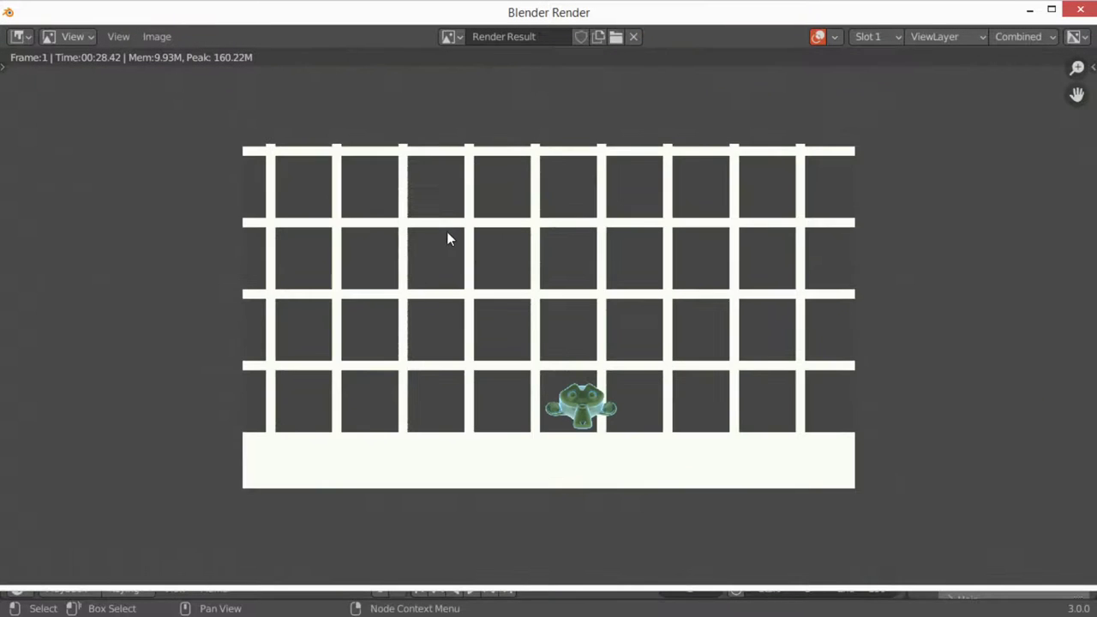
pyautogui.scroll(1, 398, 167)
# Compare the Viewer Node glow image against the plain Render Result, then shrink the window.
pyautogui.click(448, 40)
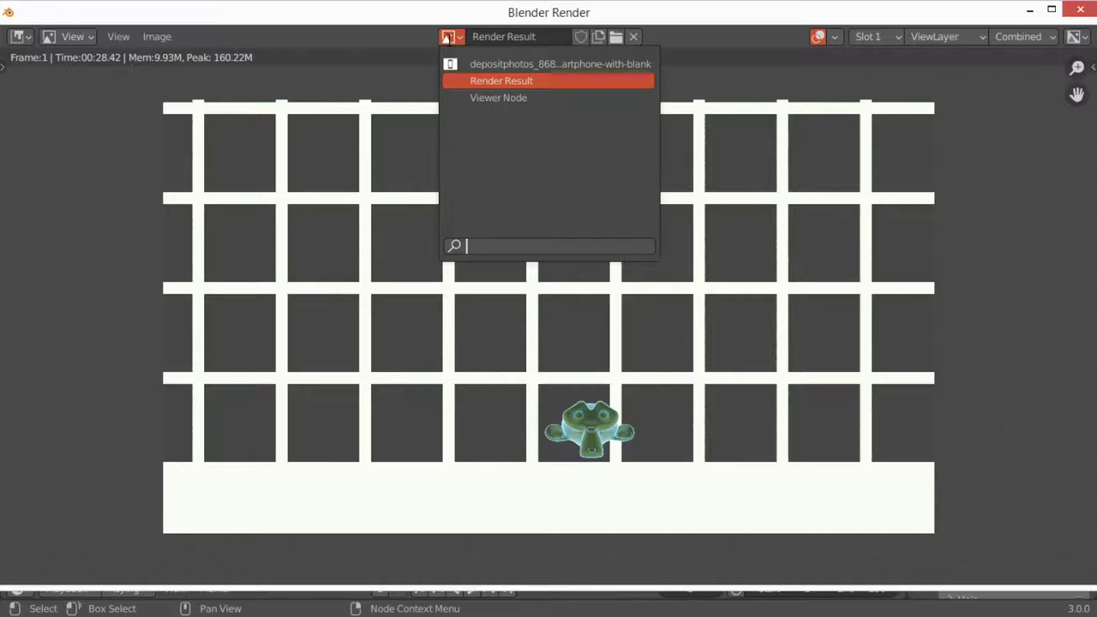
pyautogui.click(502, 96)
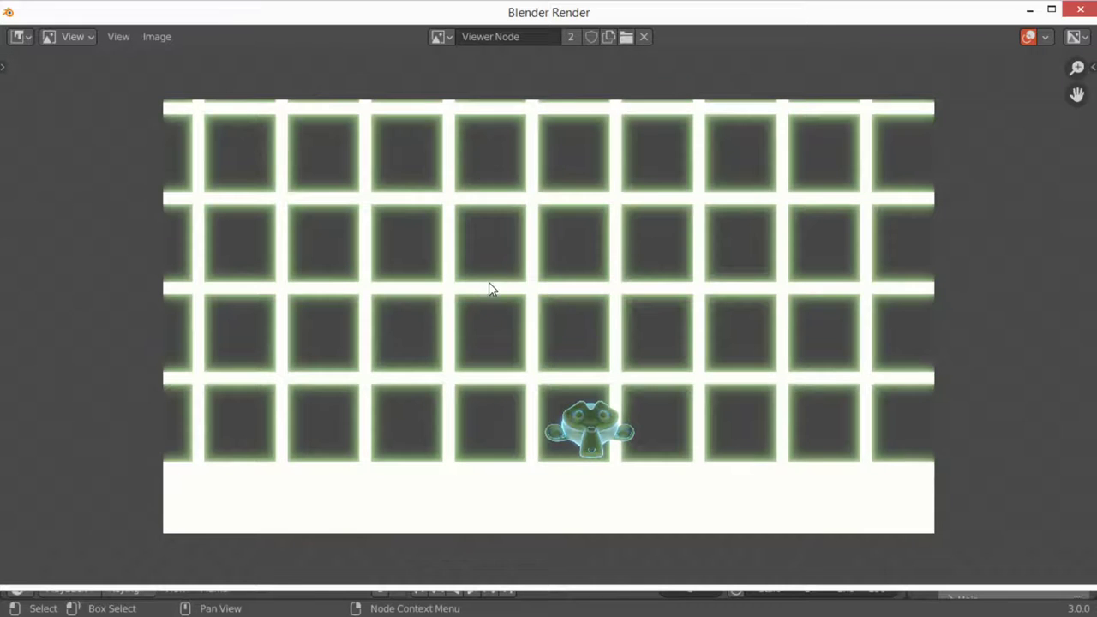
pyautogui.click(440, 37)
pyautogui.click(468, 79)
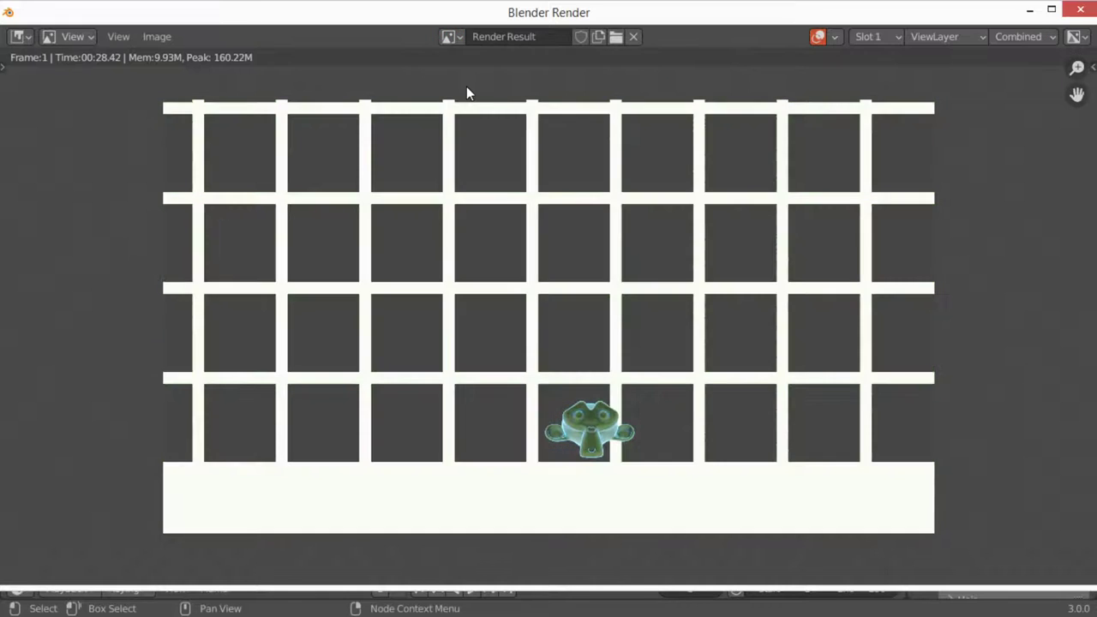
pyautogui.click(449, 40)
pyautogui.click(471, 96)
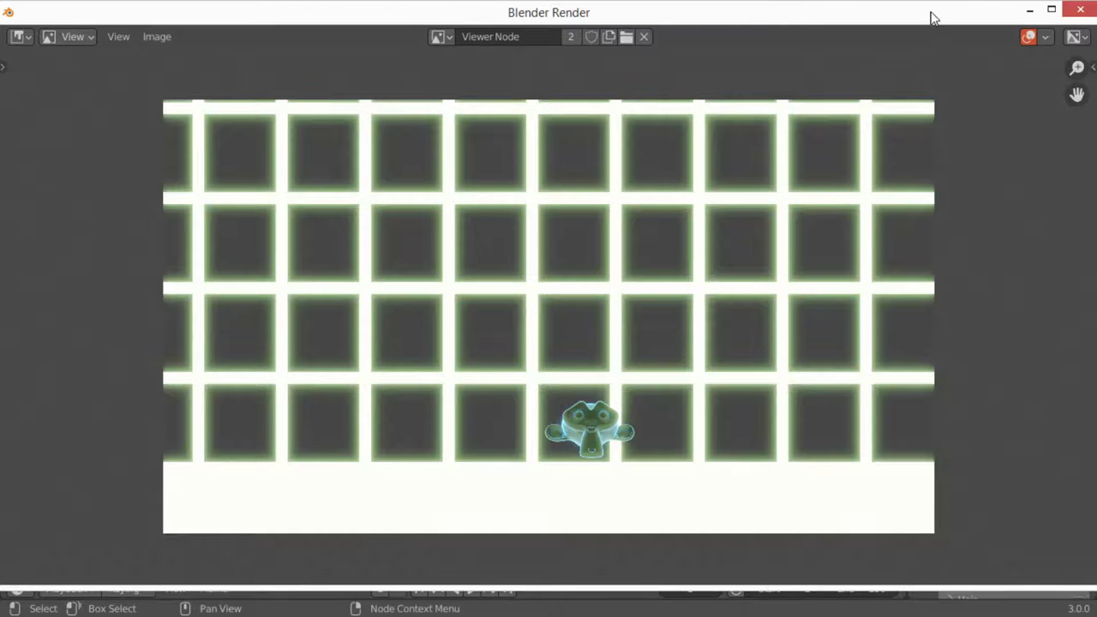
pyautogui.moveTo(934, 18); pyautogui.dragTo(759, 91)
# Close the render result and turn the compositing area into a 3D Viewport.
pyautogui.click(899, 90)
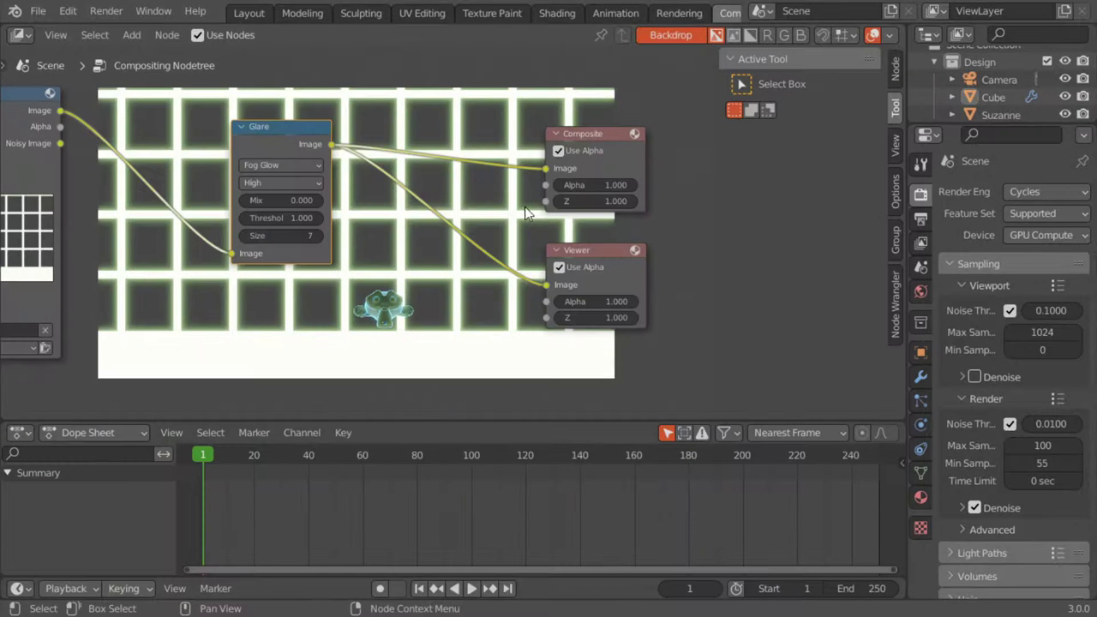
pyautogui.click(20, 34)
pyautogui.click(62, 77)
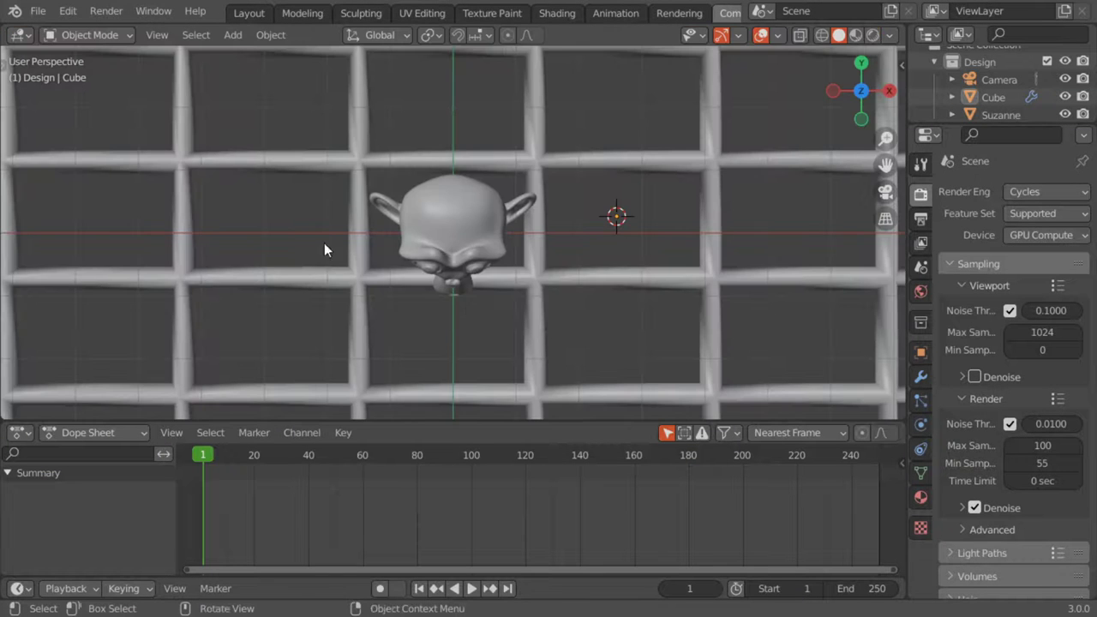
pyautogui.moveTo(324, 242); pyautogui.dragTo(408, 153, button='middle')
pyautogui.scroll(-3, 409, 157)
pyautogui.moveTo(433, 240)
pyautogui.mouseDown(button='middle')
pyautogui.moveTo(437, 202)
pyautogui.moveTo(449, 275)
pyautogui.mouseUp(button='middle')
pyautogui.scroll(-2, 437, 203)
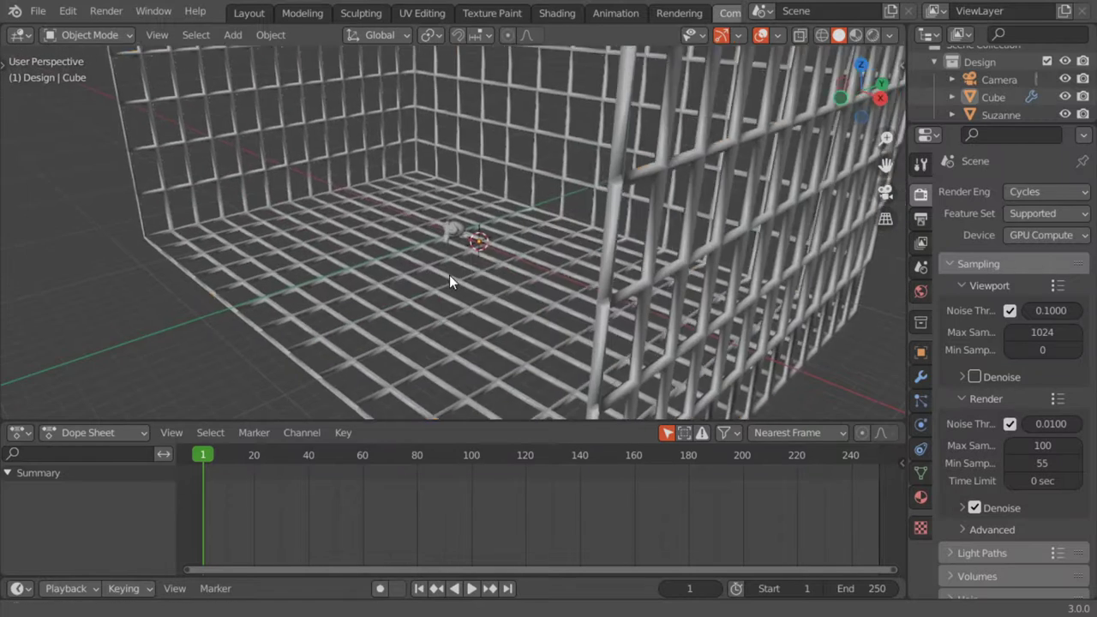
# Move all objects into a new collection named 'old' and hide it.
pyautogui.press('a')
pyautogui.press('m')
pyautogui.click(488, 242)
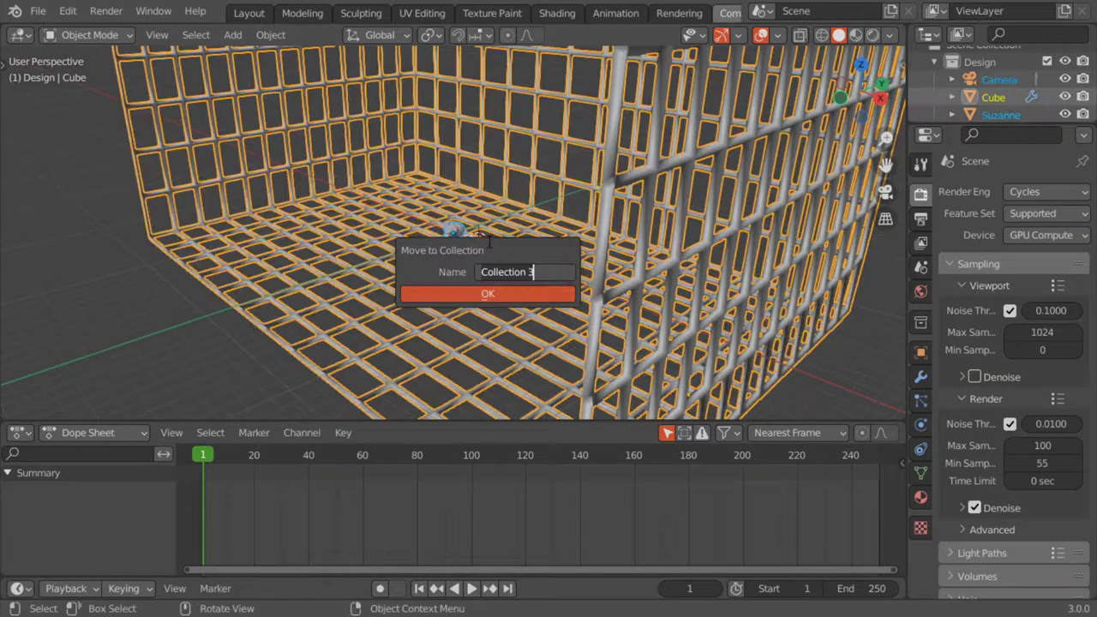
pyautogui.write('old')
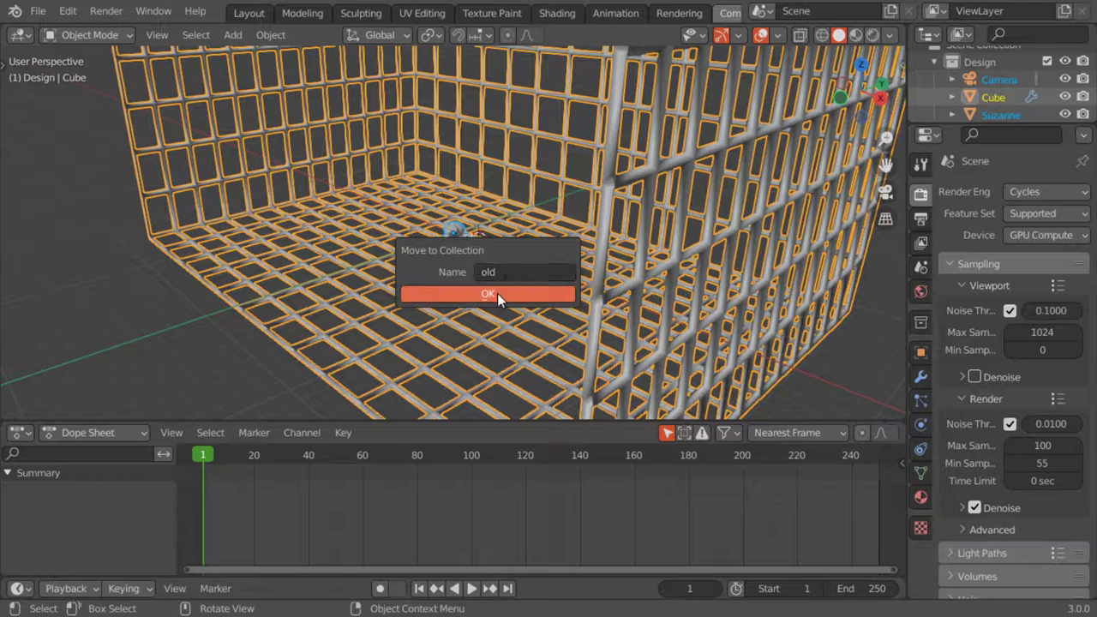
pyautogui.click(487, 294)
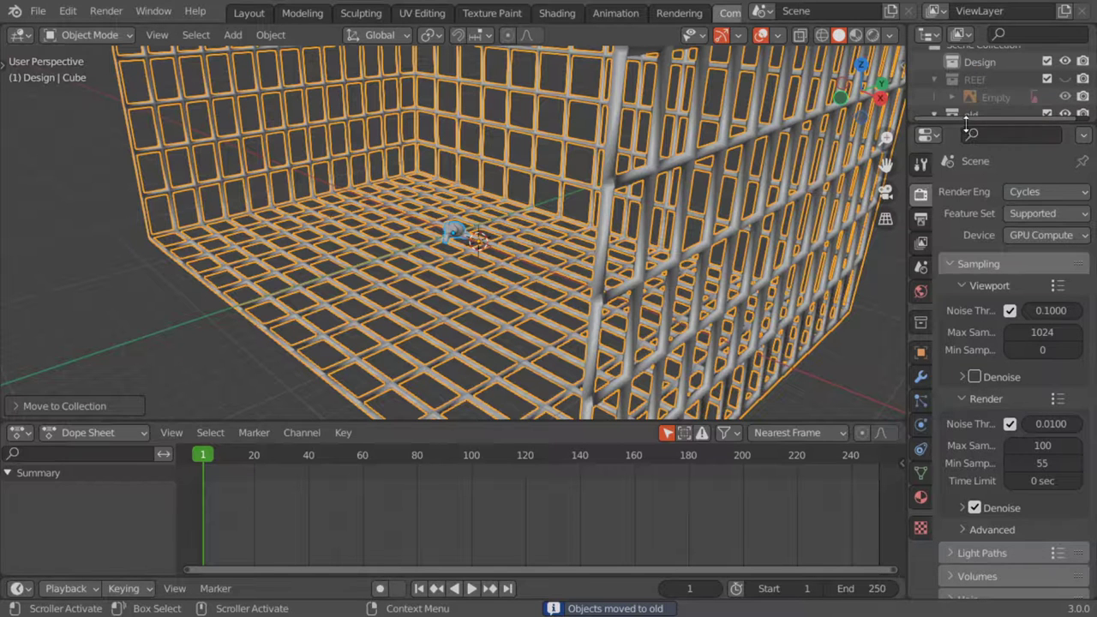
pyautogui.moveTo(966, 121); pyautogui.dragTo(968, 200)
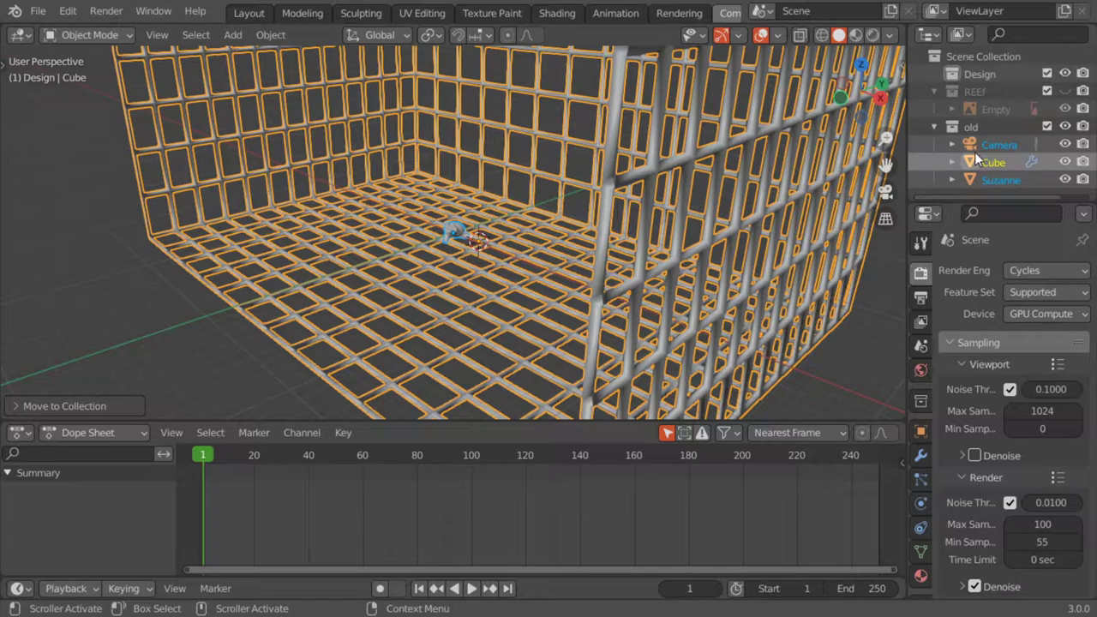
pyautogui.click(999, 146)
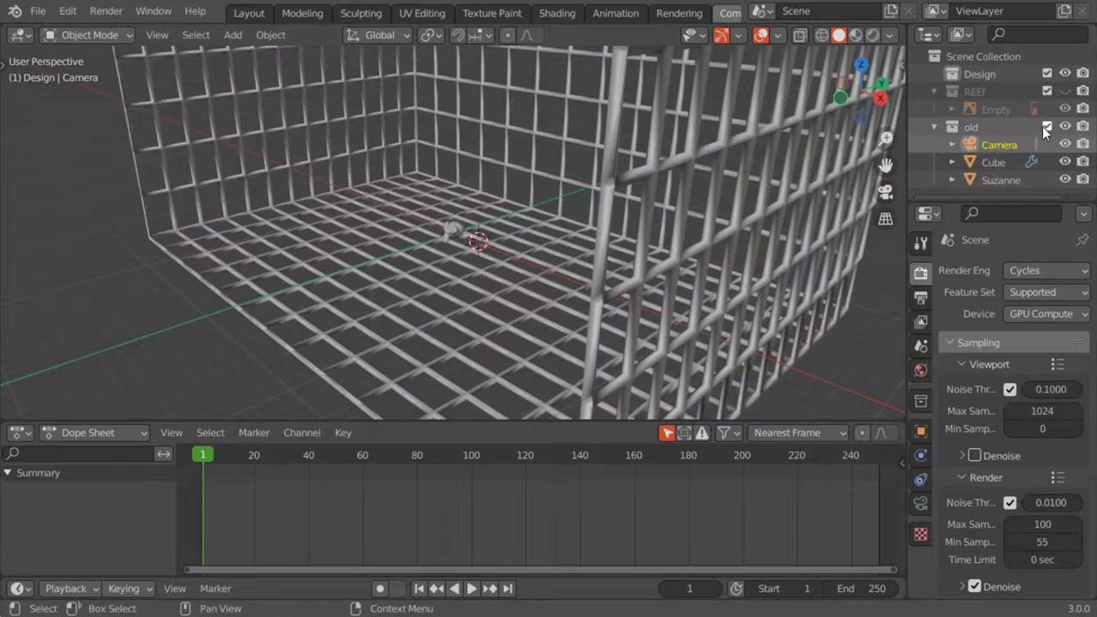
pyautogui.click(1066, 127)
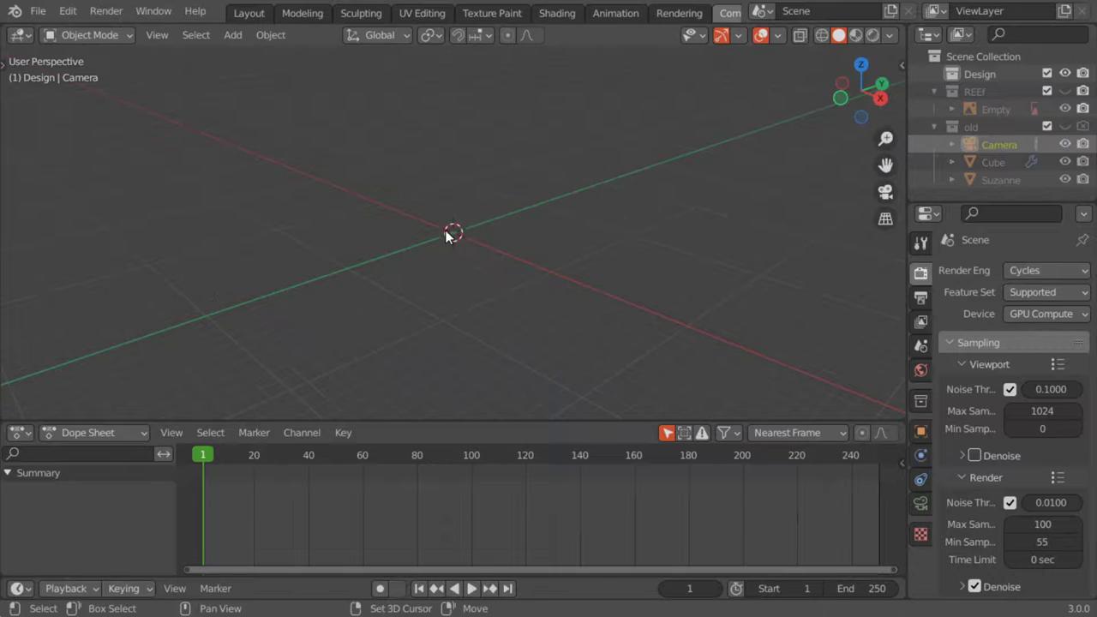
# Add a UV sphere, scale it up and shade it smooth.
pyautogui.hotkey('shift', 'a')
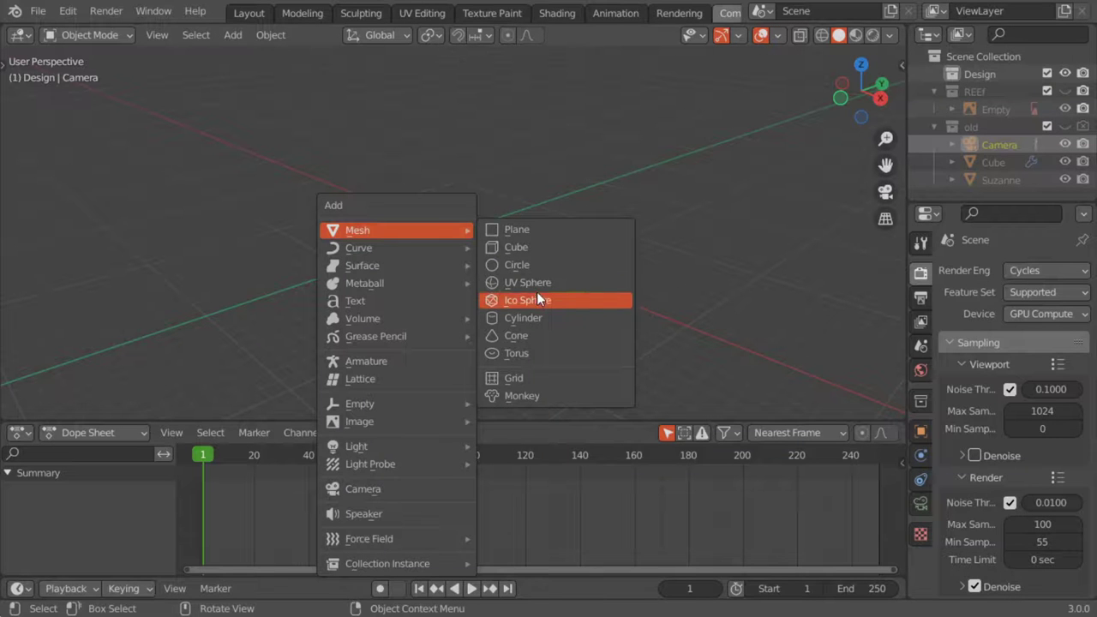
pyautogui.click(534, 282)
pyautogui.press('s')
pyautogui.click(720, 377)
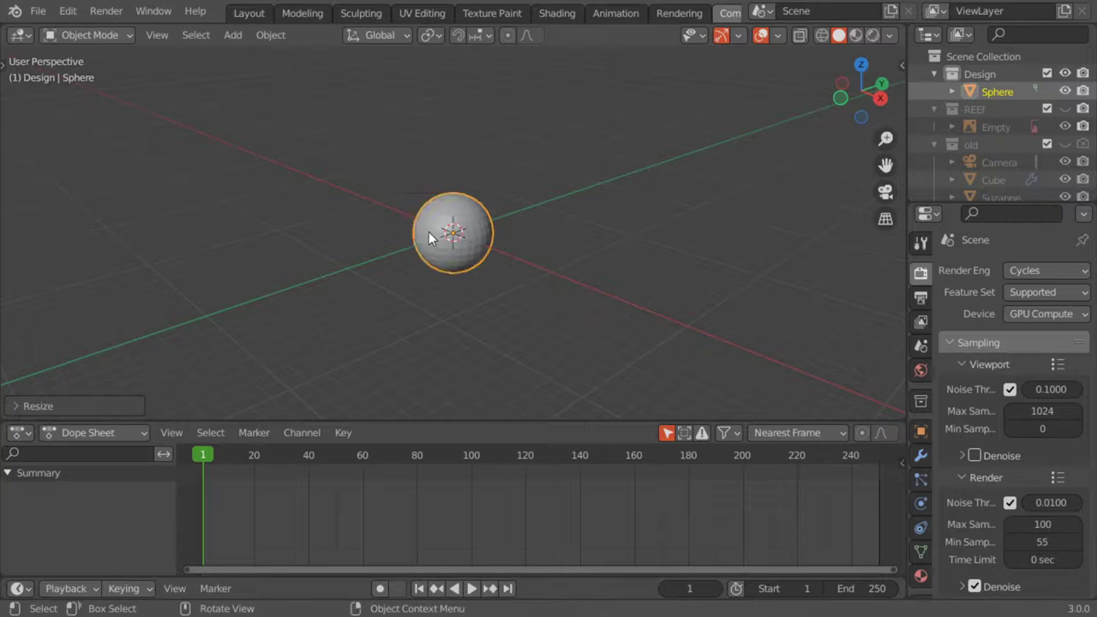
pyautogui.rightClick(428, 230)
pyautogui.click(428, 230)
# Lift the sphere straight up along Z to a snapped height above the ground.
pyautogui.moveTo(491, 264); pyautogui.dragTo(496, 246, button='middle')
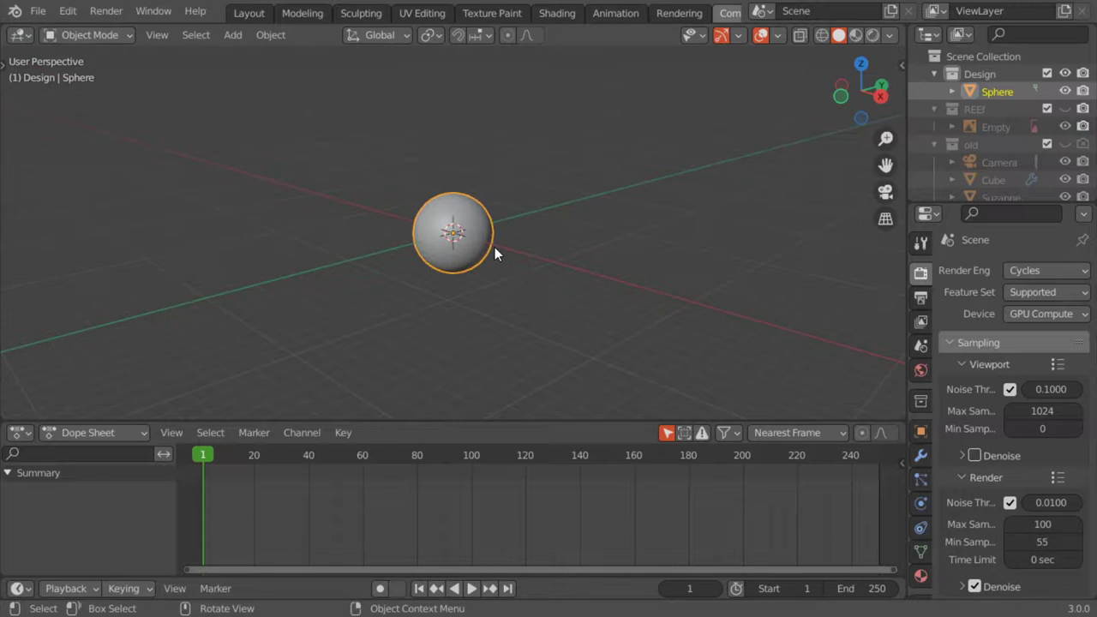
pyautogui.press('KP_5')
pyautogui.press('KP_3')
pyautogui.press('g')
pyautogui.press('z')
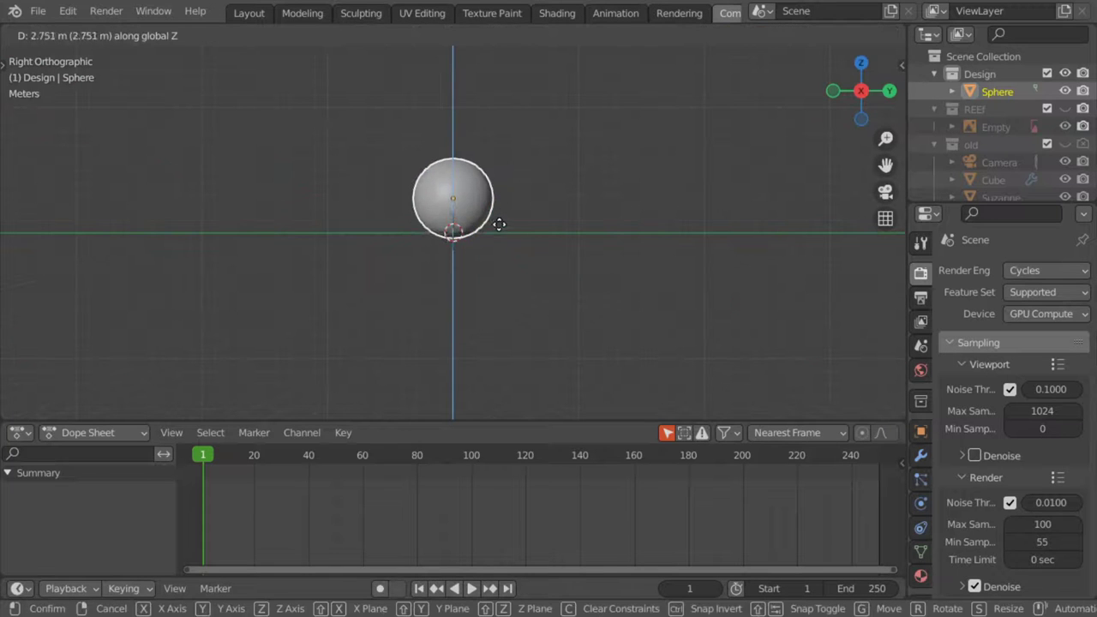
pyautogui.press('ctrl')
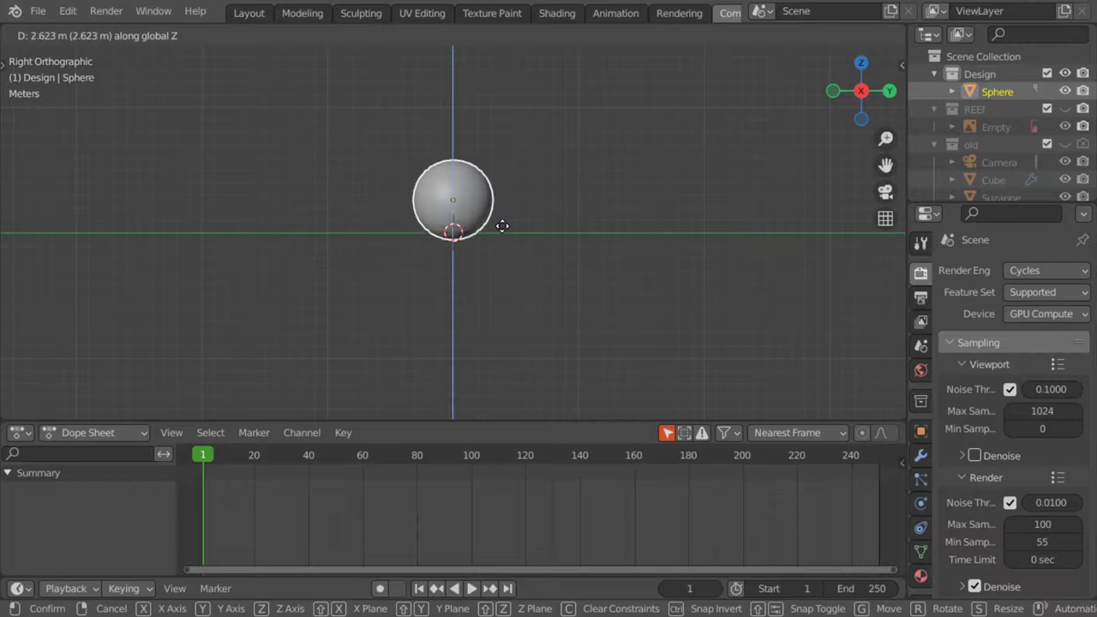
pyautogui.click(488, 214)
pyautogui.scroll(5, 464, 240)
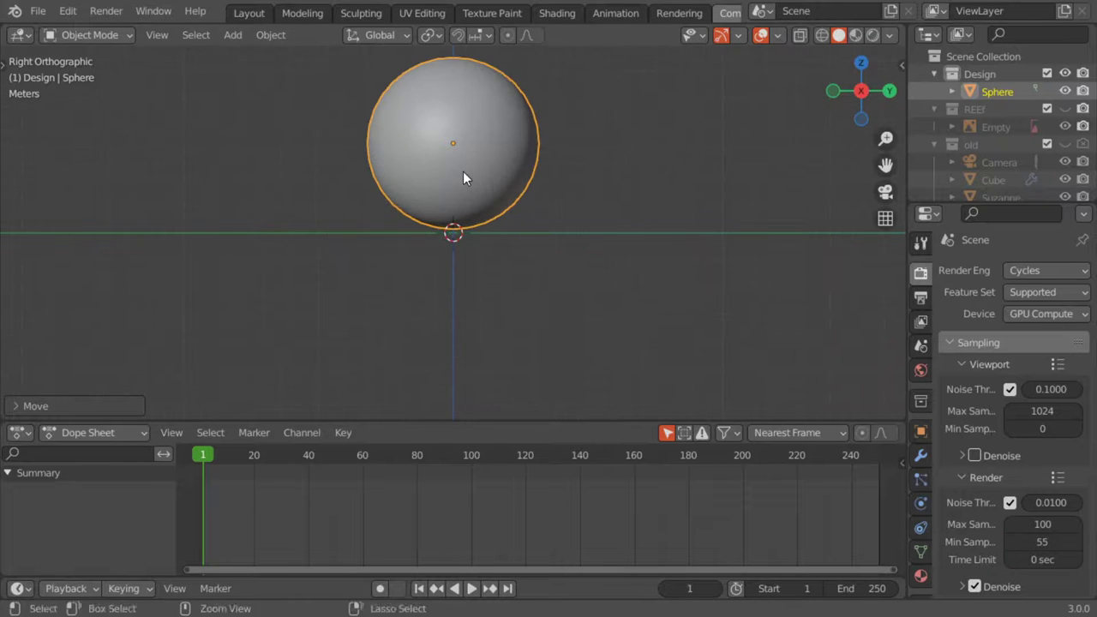
pyautogui.moveTo(460, 174); pyautogui.dragTo(710, 282, button='middle')
# Give the sphere a new material and darken its base colour.
pyautogui.click(921, 576)
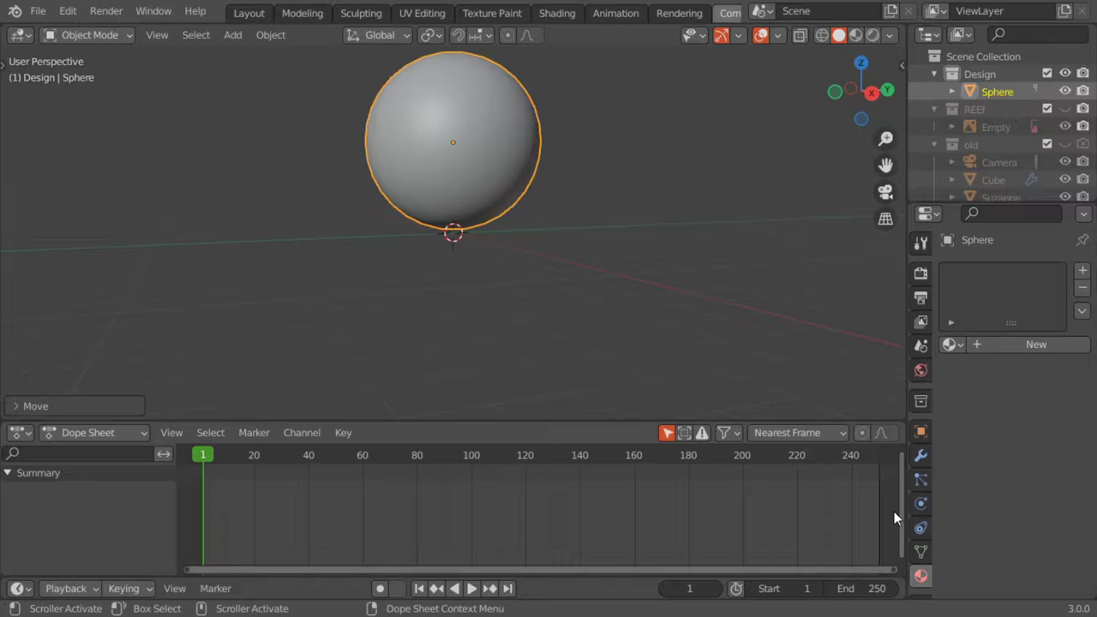
pyautogui.click(996, 346)
pyautogui.click(1042, 497)
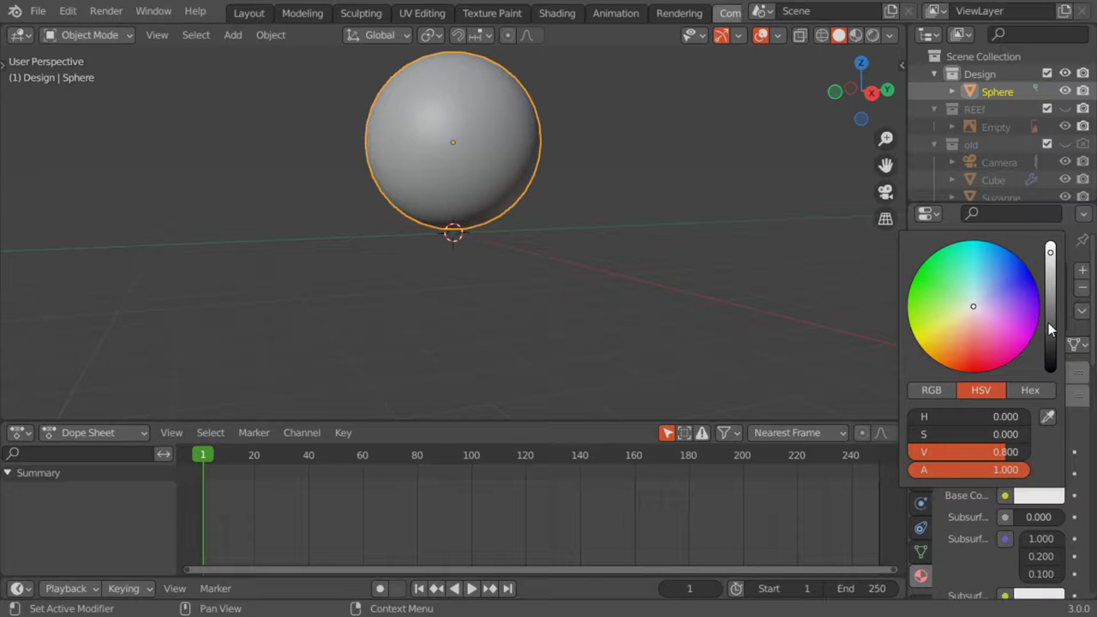
pyautogui.moveTo(1048, 323); pyautogui.dragTo(1050, 337)
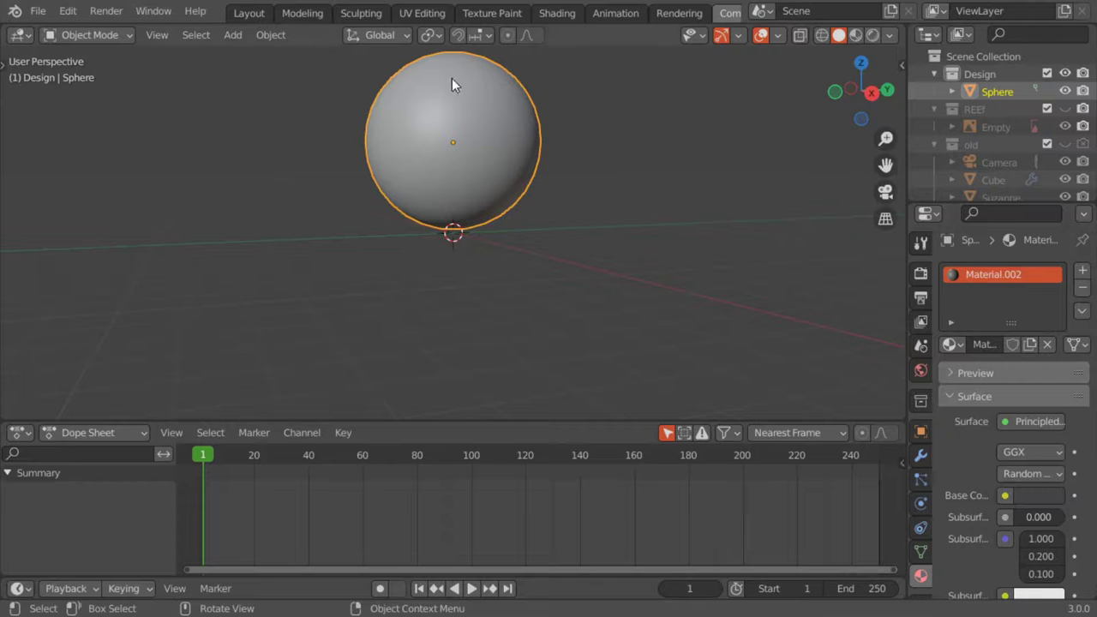
# In the Shading workspace, set Material.002's Principled BSDF to Metallic 1.000 and Roughness 0.040.
pyautogui.click(549, 15)
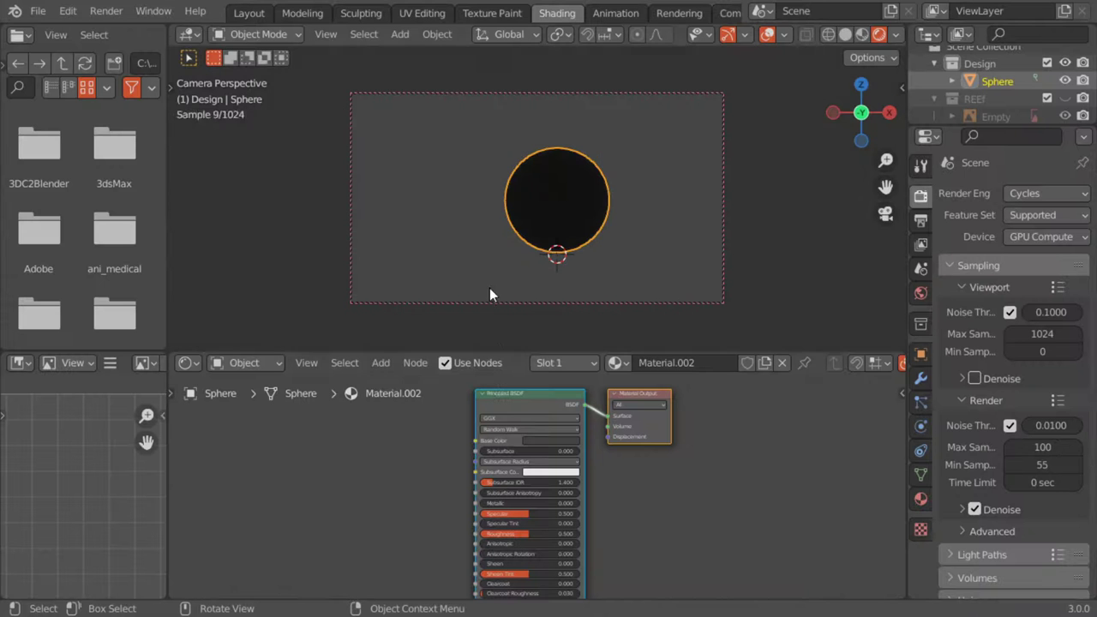
pyautogui.click(554, 474)
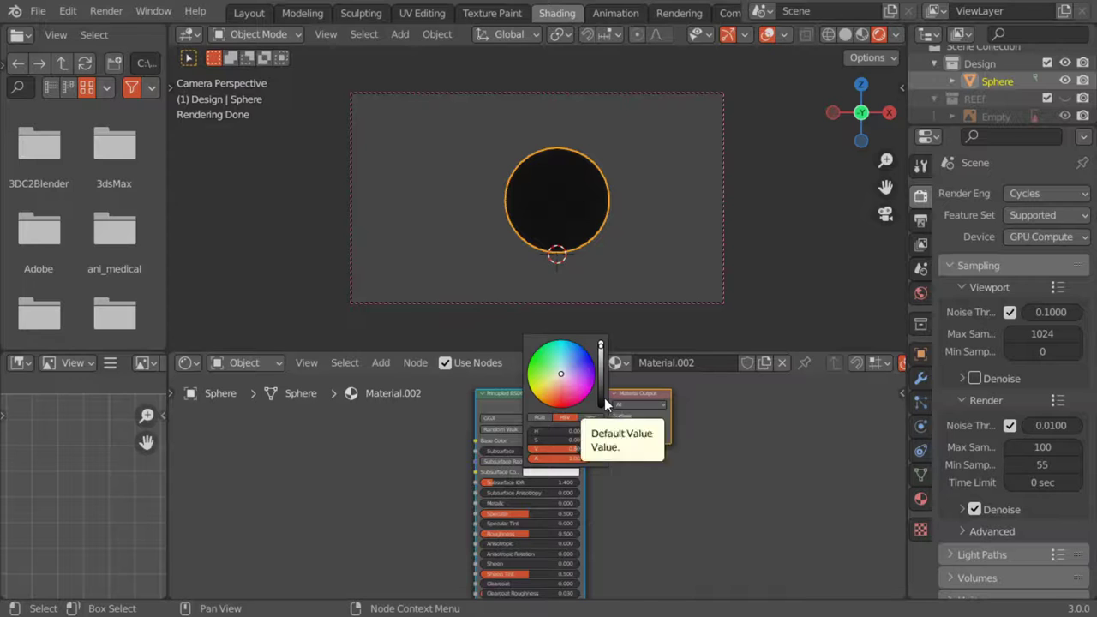
pyautogui.moveTo(503, 503)
pyautogui.mouseDown()
pyautogui.moveTo(579, 503)
pyautogui.moveTo(480, 534)
pyautogui.mouseUp()
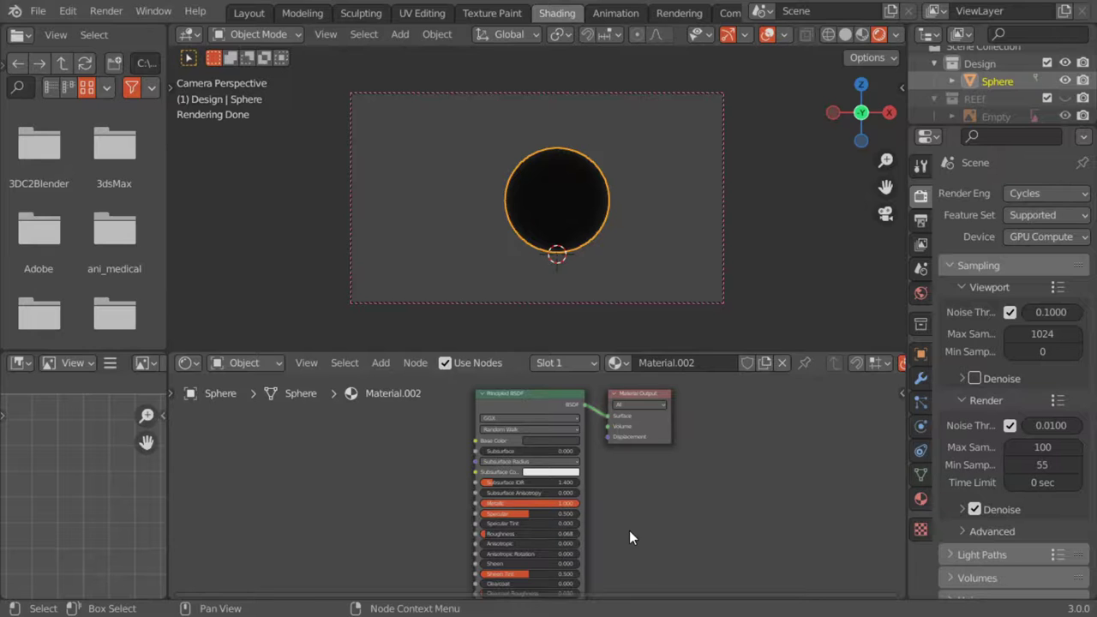
pyautogui.moveTo(548, 535); pyautogui.dragTo(554, 535)
pyautogui.click(555, 535)
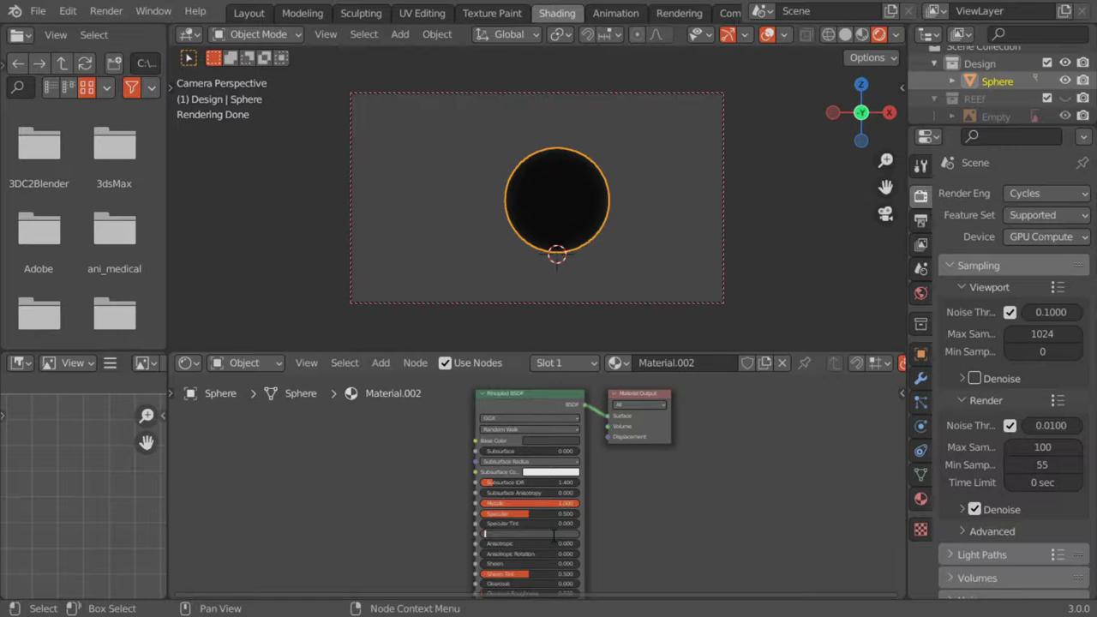
pyautogui.write('4')
pyautogui.press('Return')
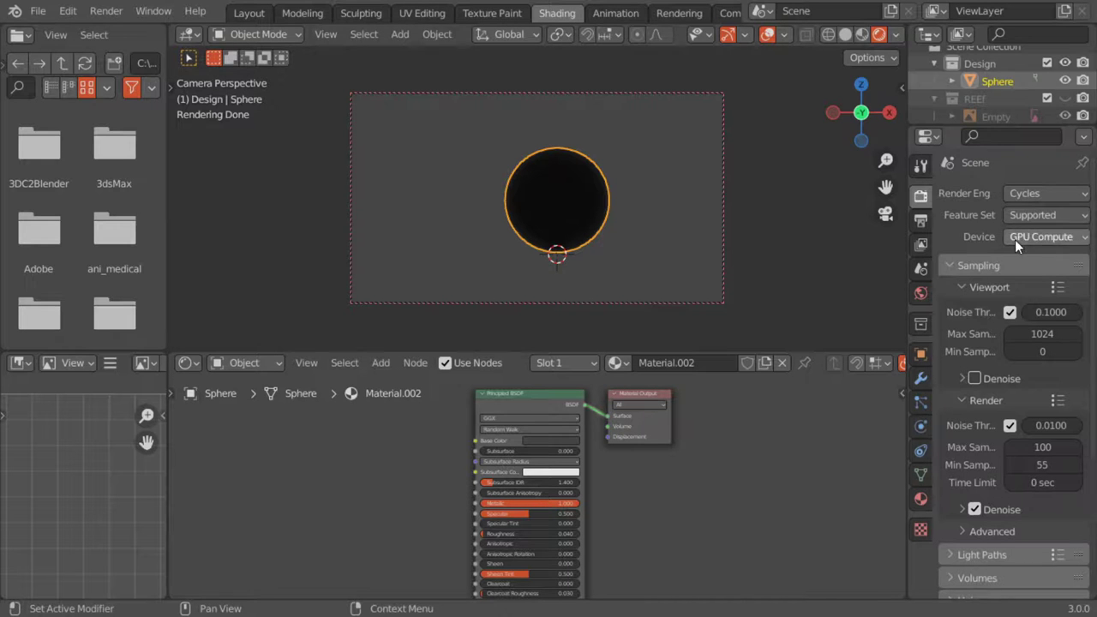
pyautogui.press('KP_1')
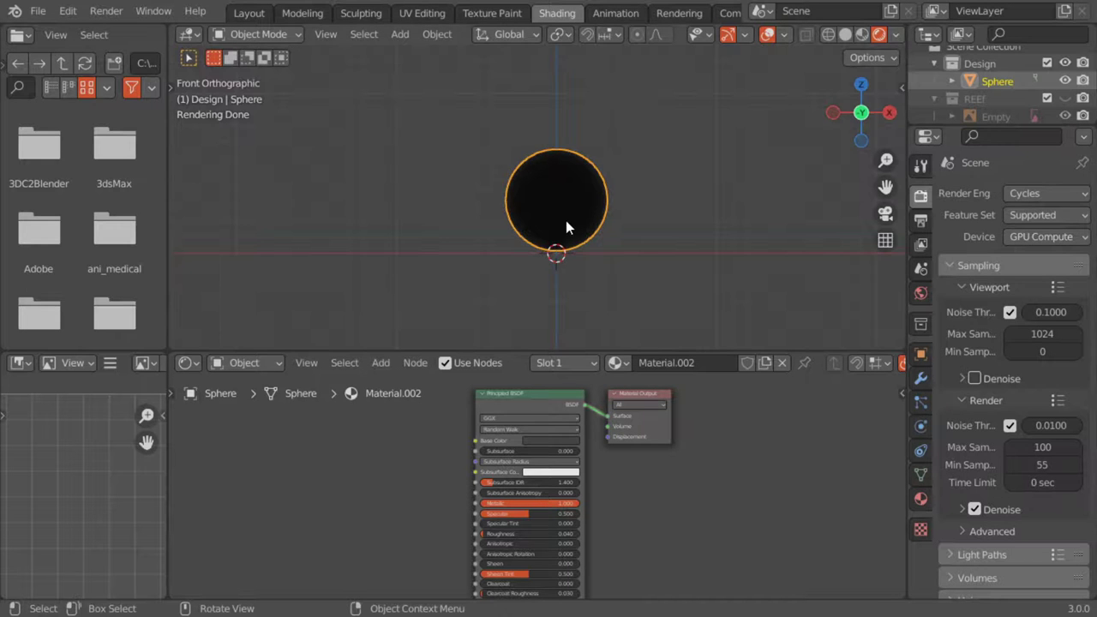
pyautogui.moveTo(640, 221)
pyautogui.mouseDown(button='middle')
pyautogui.moveTo(558, 237)
pyautogui.moveTo(572, 212)
pyautogui.mouseUp(button='middle')
pyautogui.scroll(3, 572, 212)
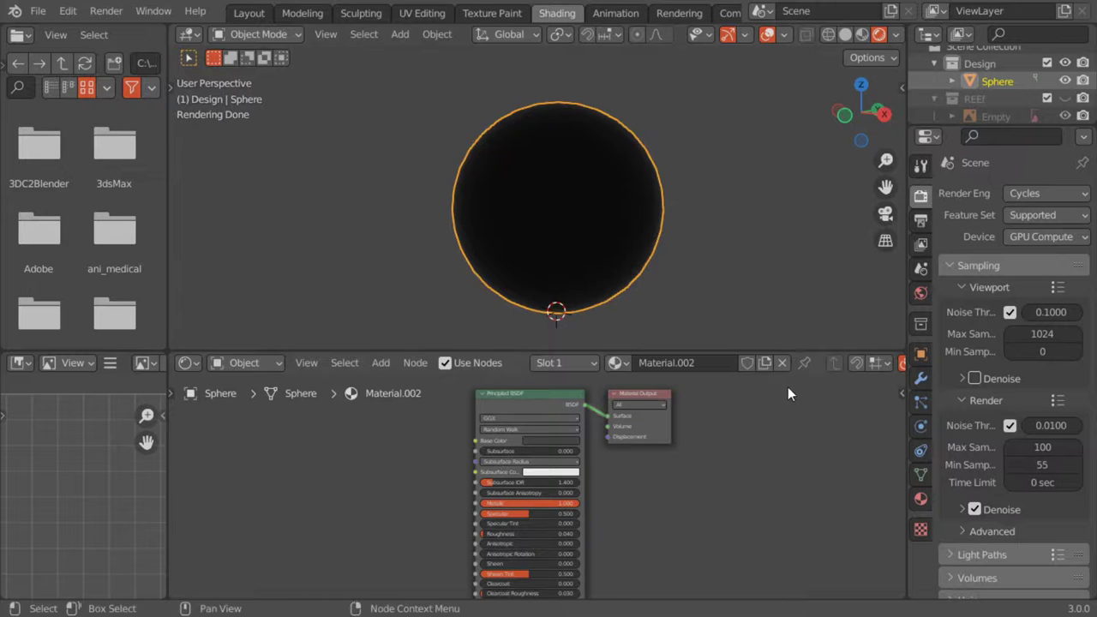
# In World properties, drive the Color with an Environment Texture using the hamburg HDRI image.
pyautogui.click(921, 293)
pyautogui.click(1007, 302)
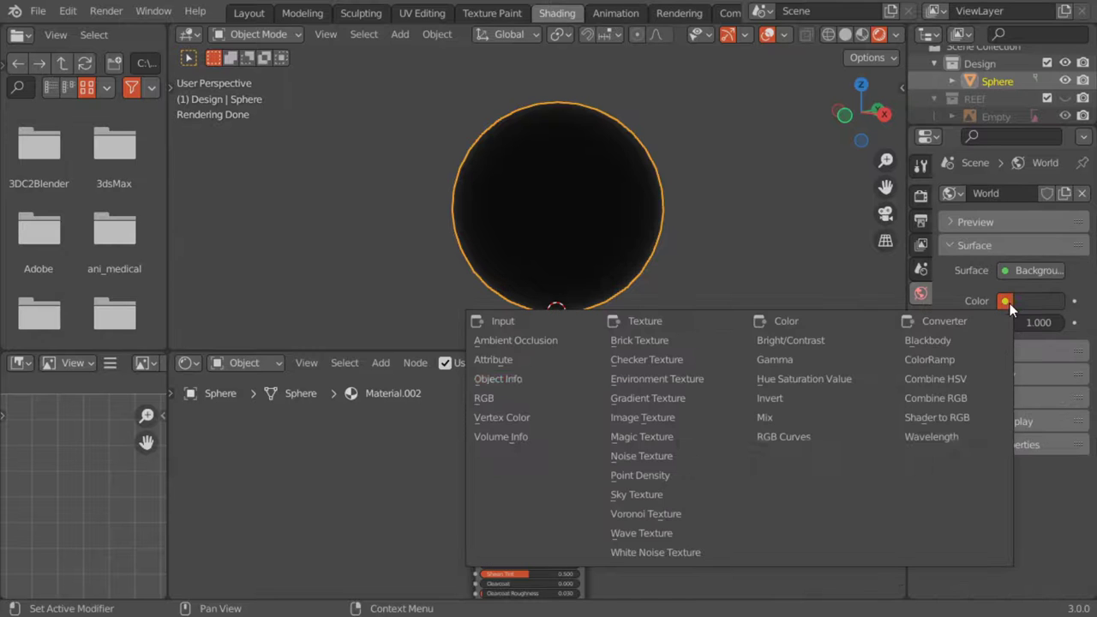
pyautogui.click(650, 384)
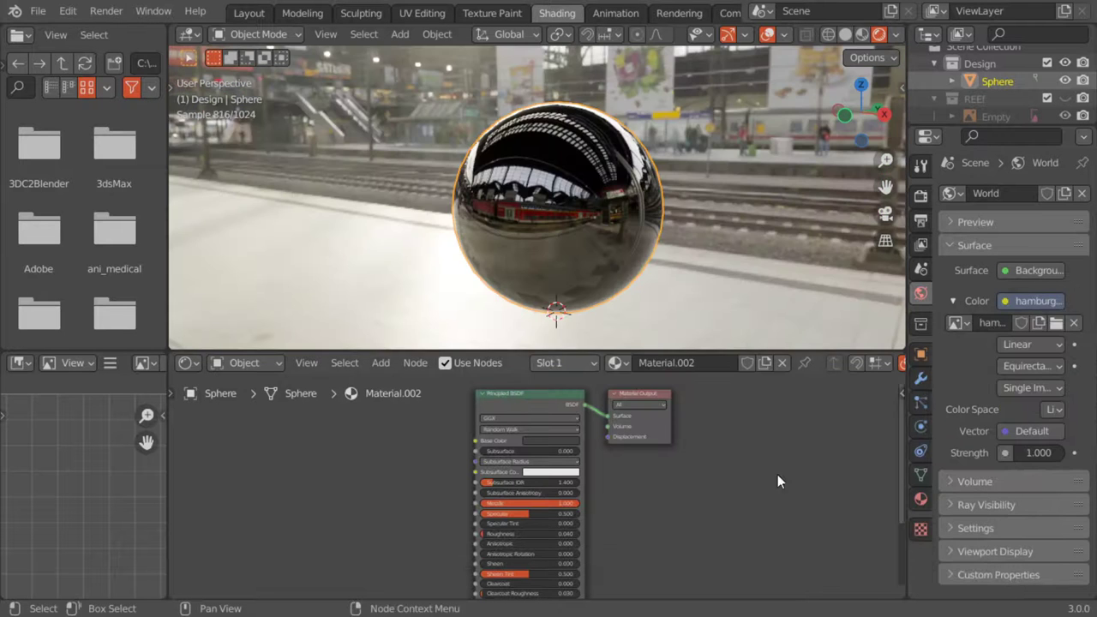
pyautogui.moveTo(582, 213)
pyautogui.mouseDown(button='middle')
pyautogui.moveTo(649, 221)
pyautogui.moveTo(595, 193)
pyautogui.mouseUp(button='middle')
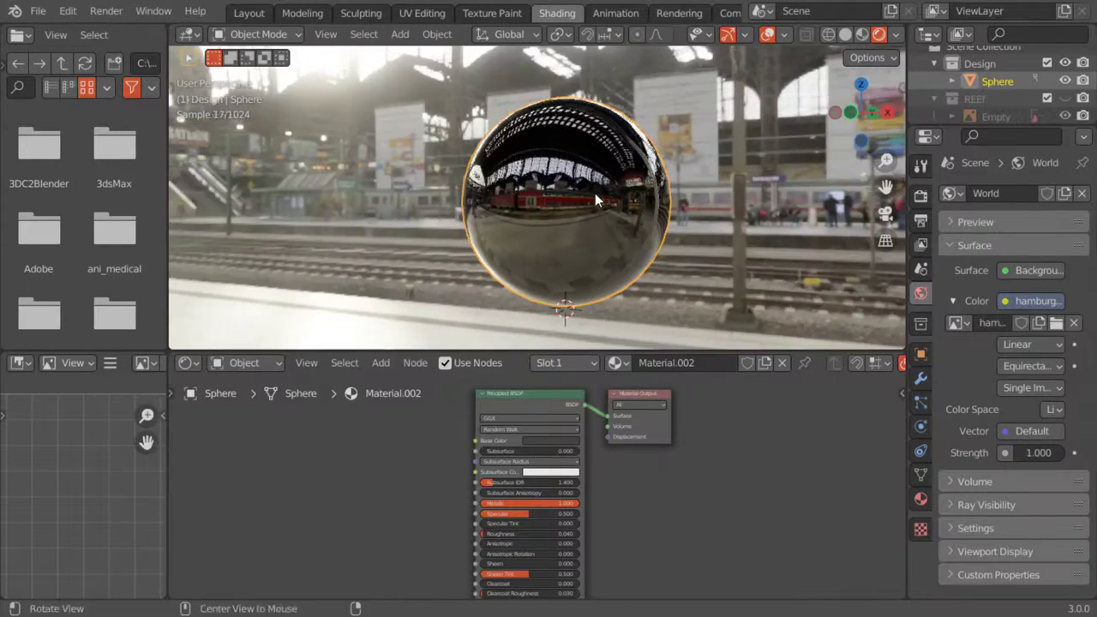
# Add a plane under the sphere and scale it up in several passes.
pyautogui.hotkey('shift', 'a')
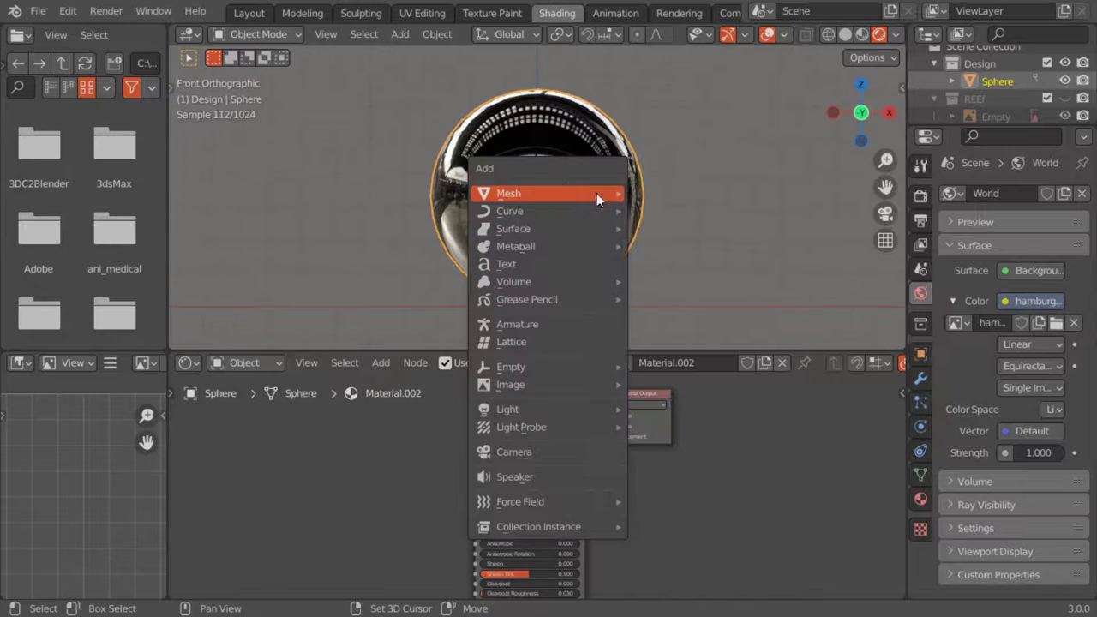
pyautogui.click(652, 194)
pyautogui.press('s')
pyautogui.click(702, 283)
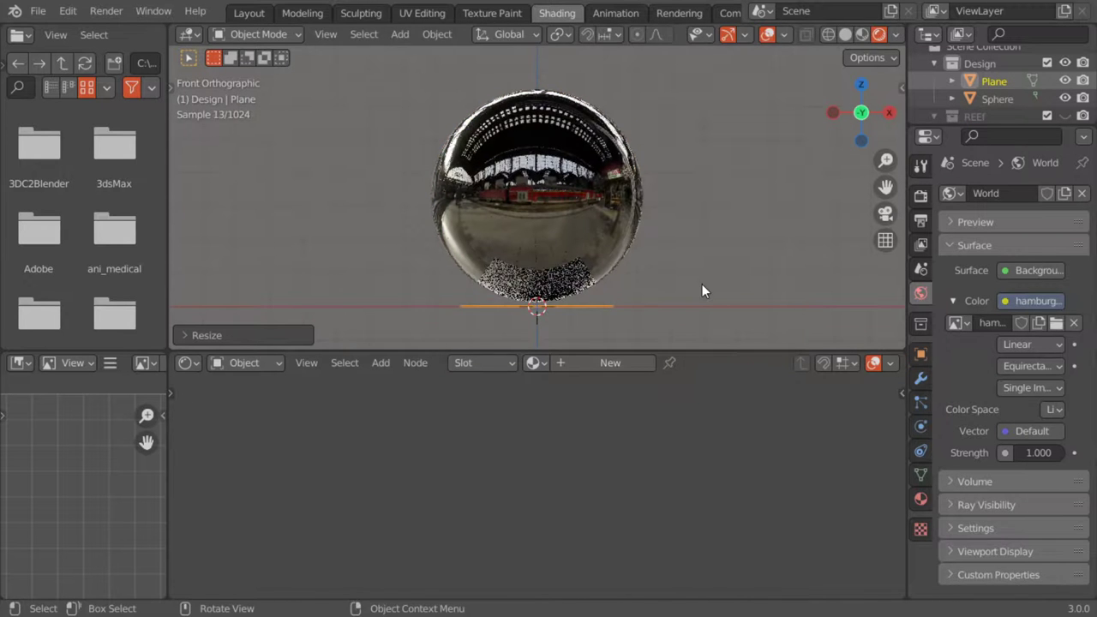
pyautogui.press('s')
pyautogui.click(639, 195)
pyautogui.press('s')
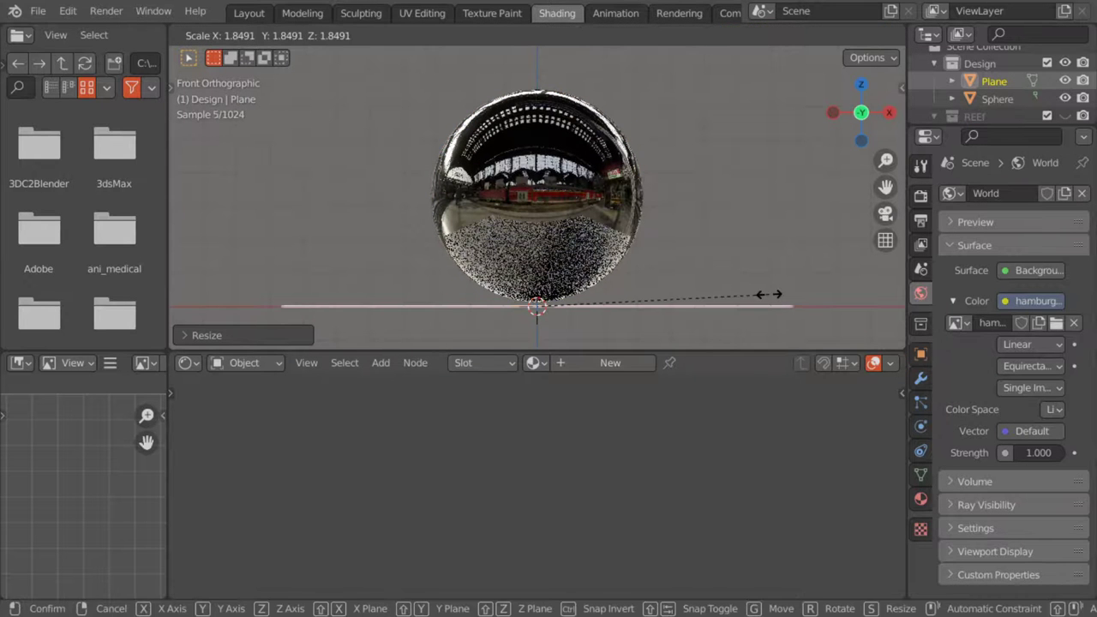
pyautogui.click(769, 294)
# Shrink the sphere and lower it along Z so it rests on the plane.
pyautogui.click(582, 218)
pyautogui.press('s')
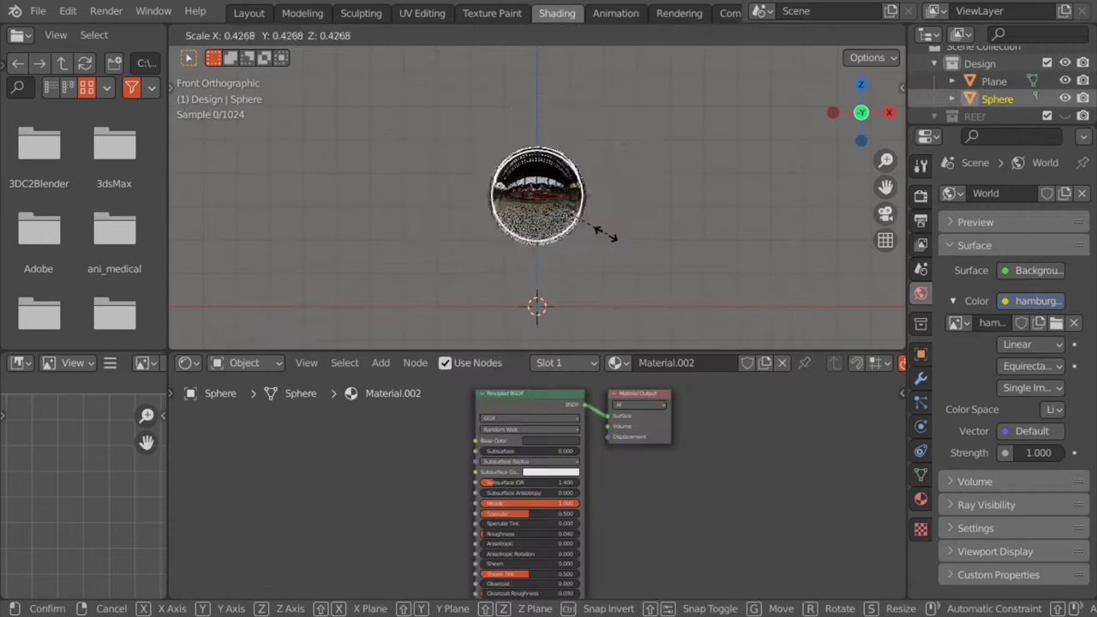
pyautogui.click(598, 234)
pyautogui.press('g')
pyautogui.press('z')
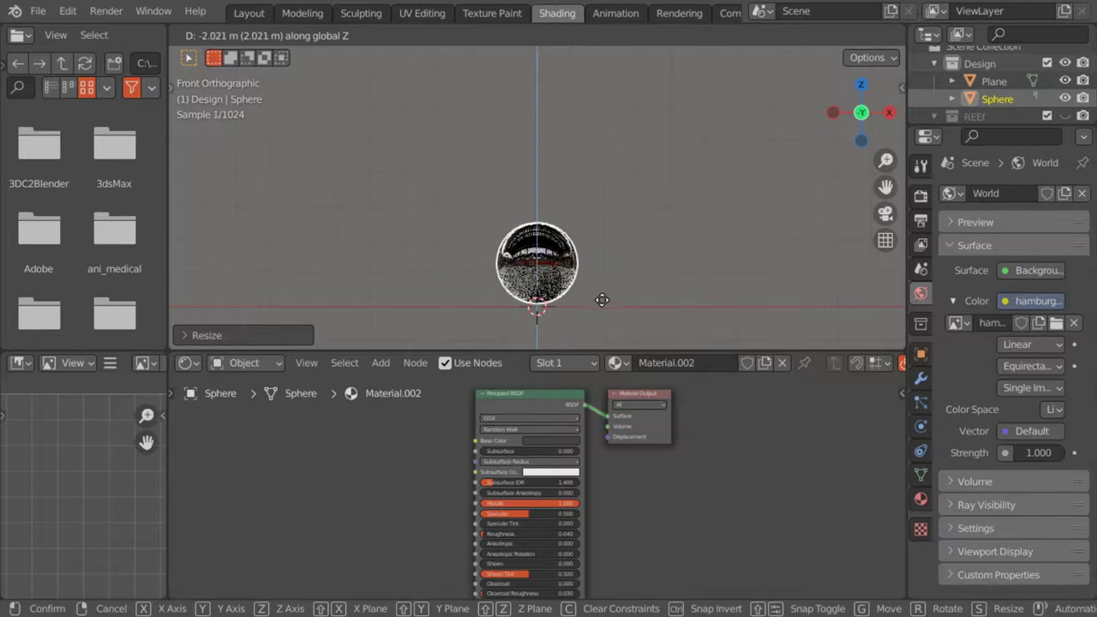
pyautogui.click(619, 304)
pyautogui.moveTo(622, 302)
pyautogui.mouseDown(button='middle')
pyautogui.moveTo(517, 302)
pyautogui.moveTo(575, 265)
pyautogui.mouseUp(button='middle')
# In Edit Mode, extrude the plane's back edge straight up along Z into a wall.
pyautogui.click(575, 264)
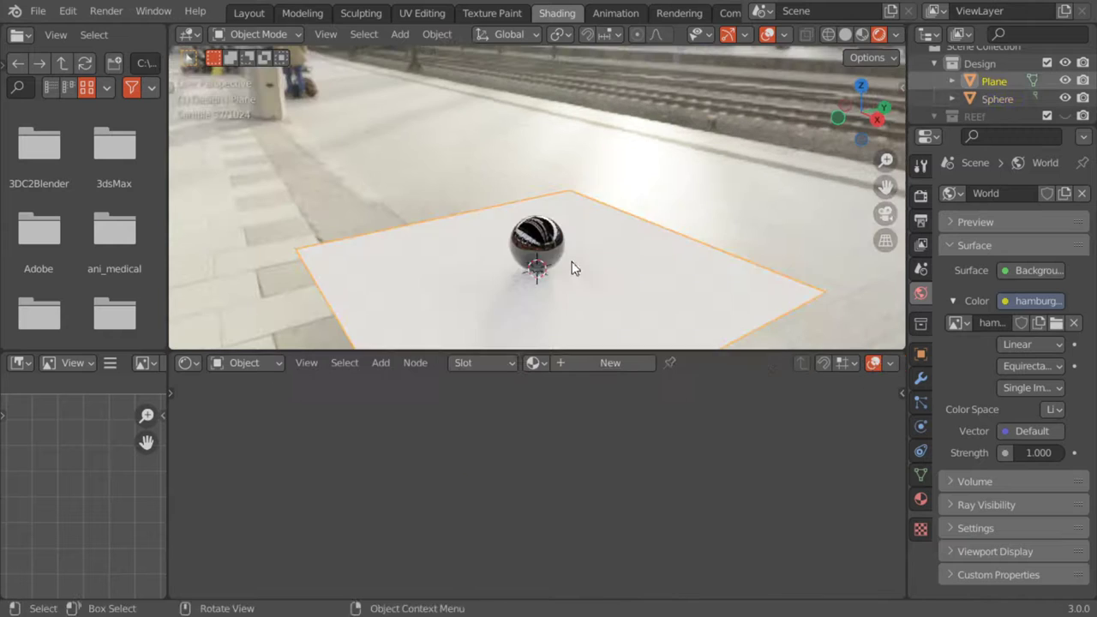
pyautogui.press('Tab')
pyautogui.hotkey('alt', 'a')
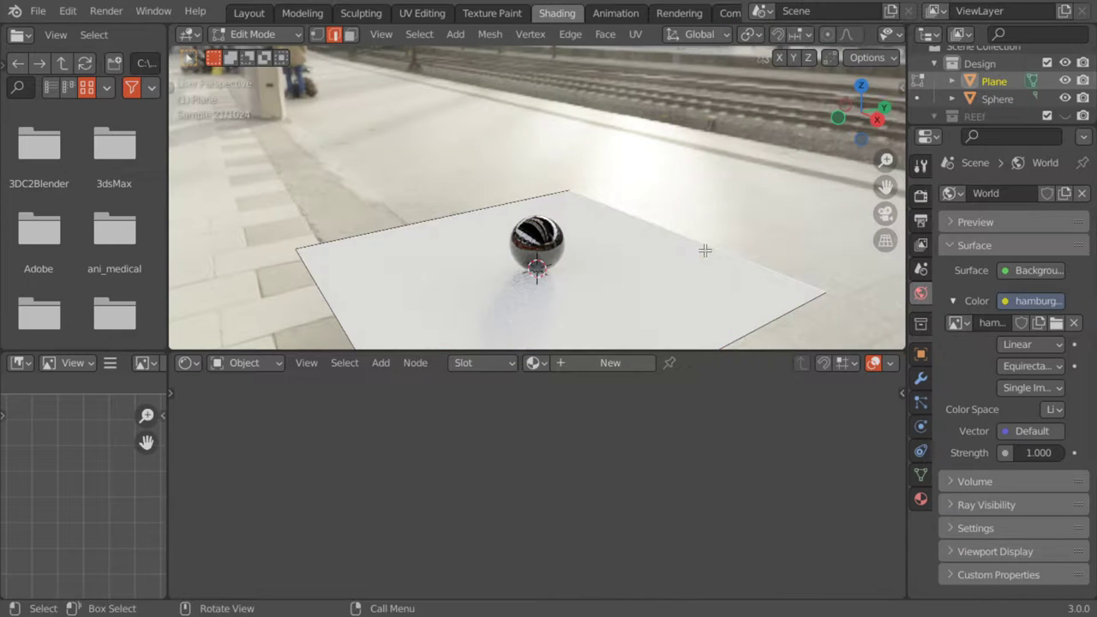
pyautogui.press('e')
pyautogui.press('z')
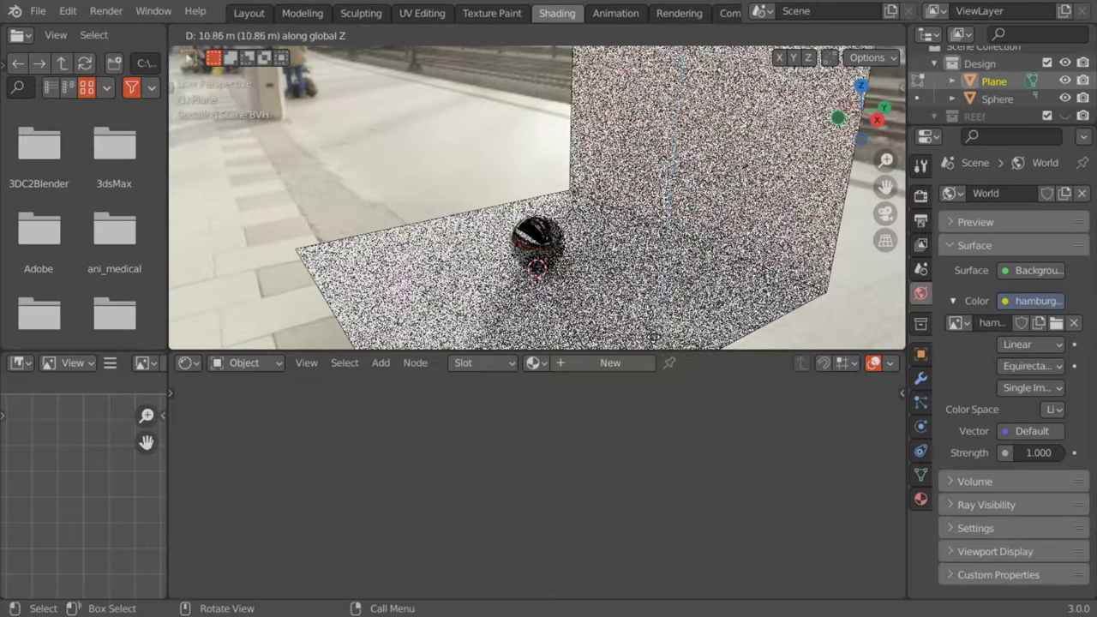
pyautogui.click(640, 291)
# Bevel the floor-wall edge with Ctrl+B into a smoothly rounded corner.
pyautogui.click(677, 238)
pyautogui.hotkey('ctrl', 'b')
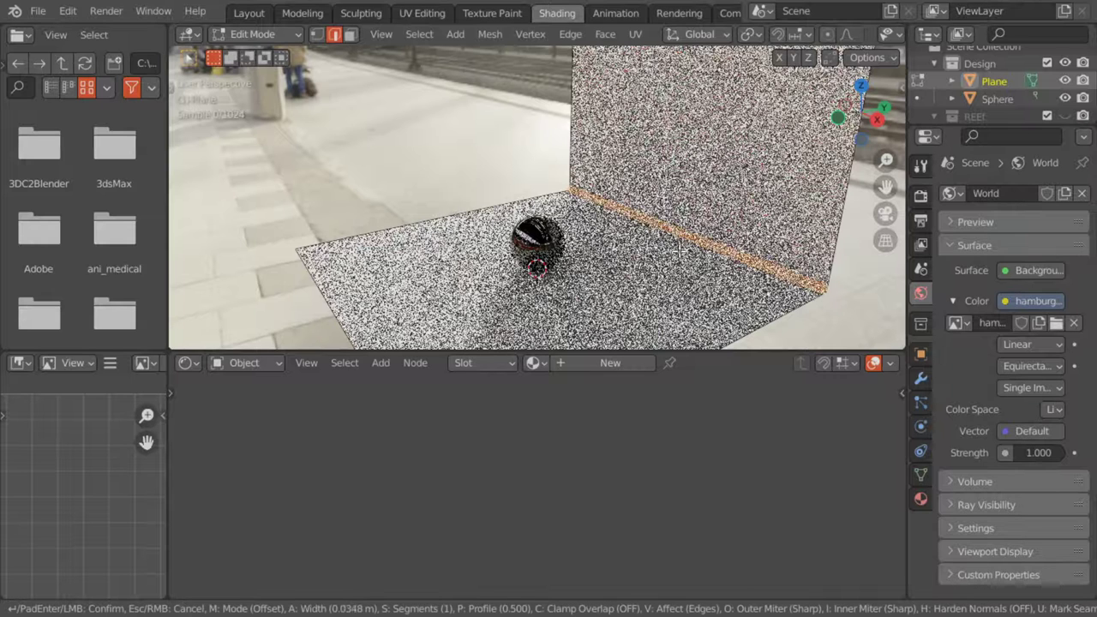
pyautogui.scroll(8, 684, 278)
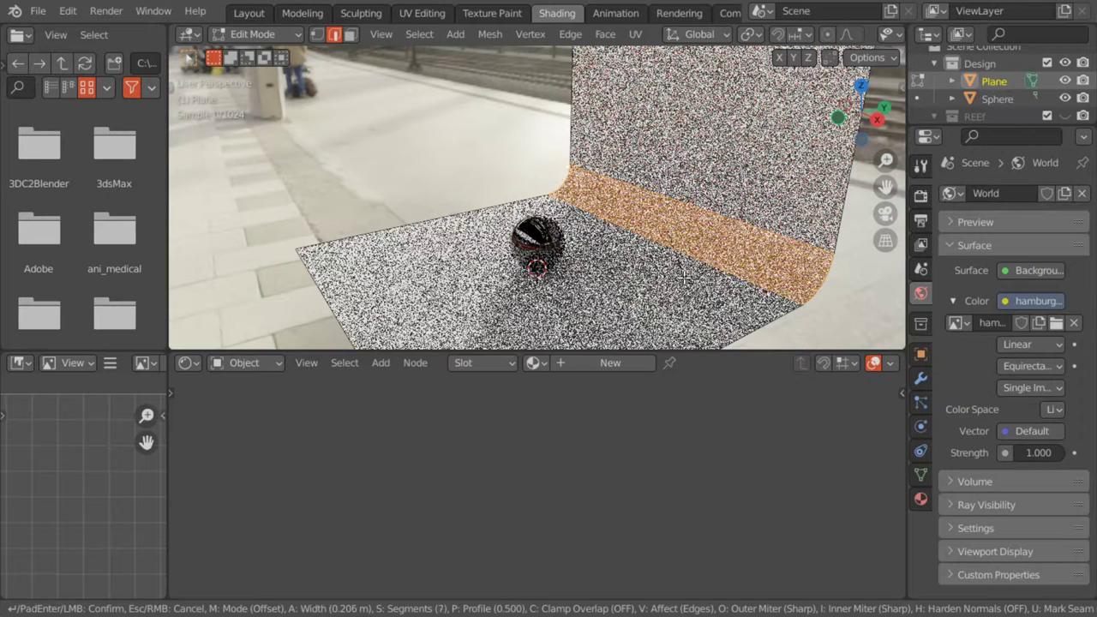
pyautogui.scroll(5, 686, 275)
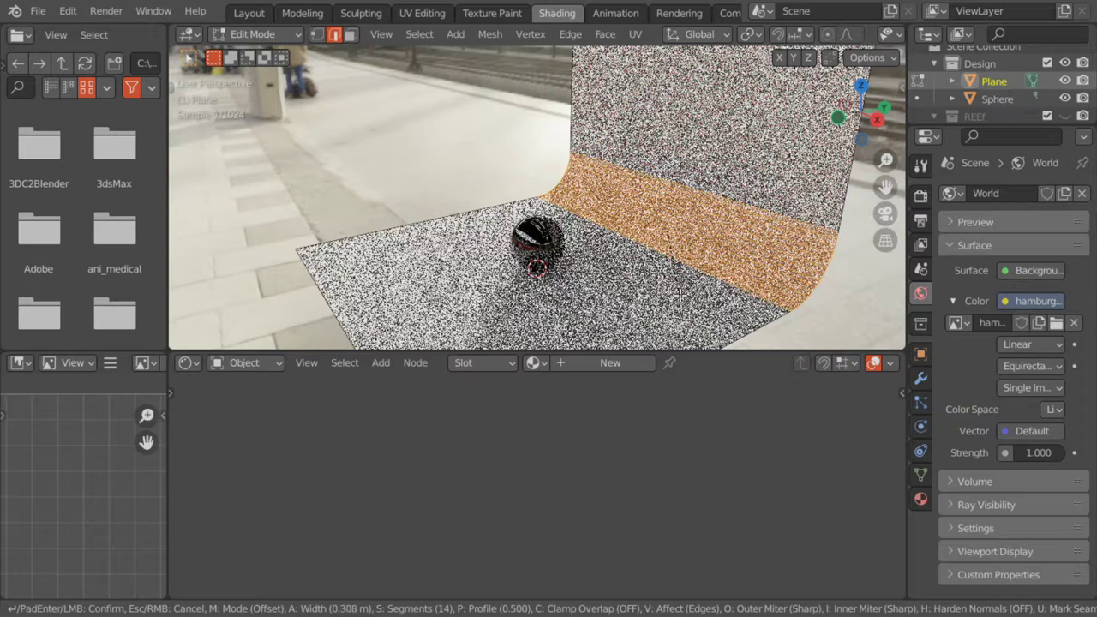
pyautogui.click(689, 270)
# Back in Object Mode, enlarge the whole backdrop and switch the viewport to solid shading.
pyautogui.press('Tab')
pyautogui.press('s')
pyautogui.click(695, 268)
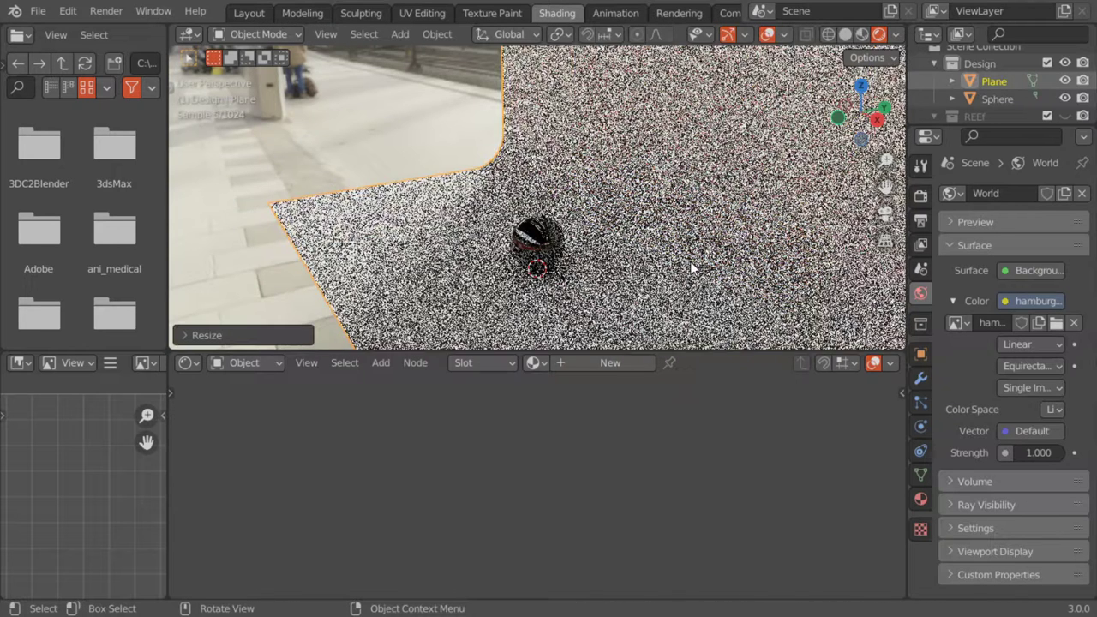
pyautogui.press('z')
pyautogui.click(805, 270)
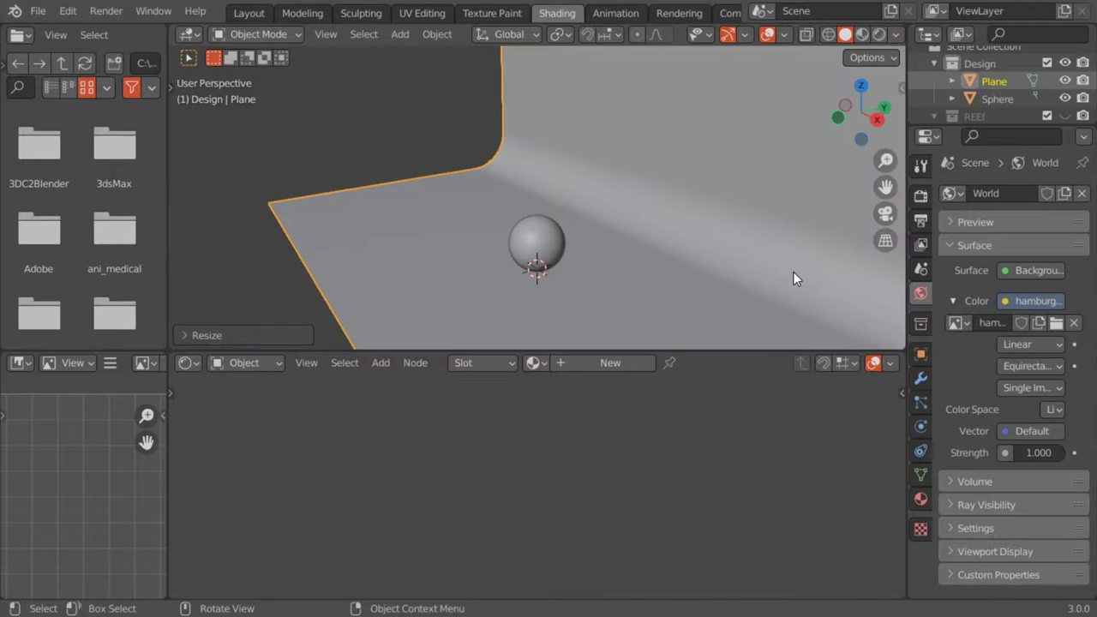
# Return the viewport to rendered preview and move the backdrop along the Y axis.
pyautogui.press('KP_3')
pyautogui.press('g')
pyautogui.click(696, 287)
pyautogui.press('z')
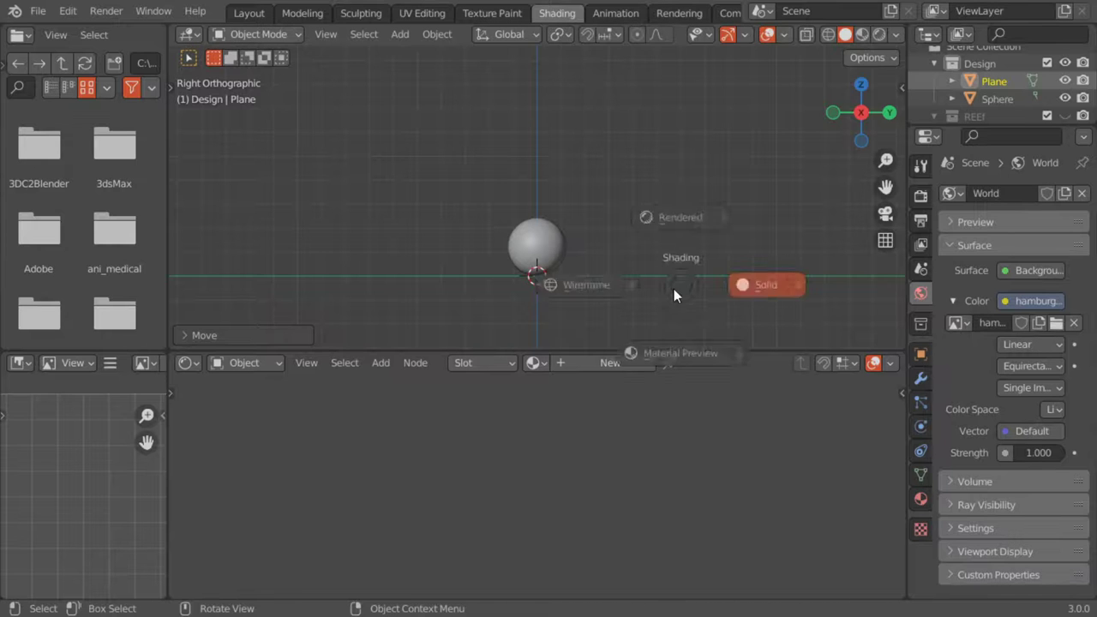
pyautogui.click(759, 282)
pyautogui.moveTo(792, 312)
pyautogui.mouseDown(button='middle')
pyautogui.moveTo(624, 316)
pyautogui.moveTo(634, 290)
pyautogui.mouseUp(button='middle')
pyautogui.press('g')
pyautogui.press('y')
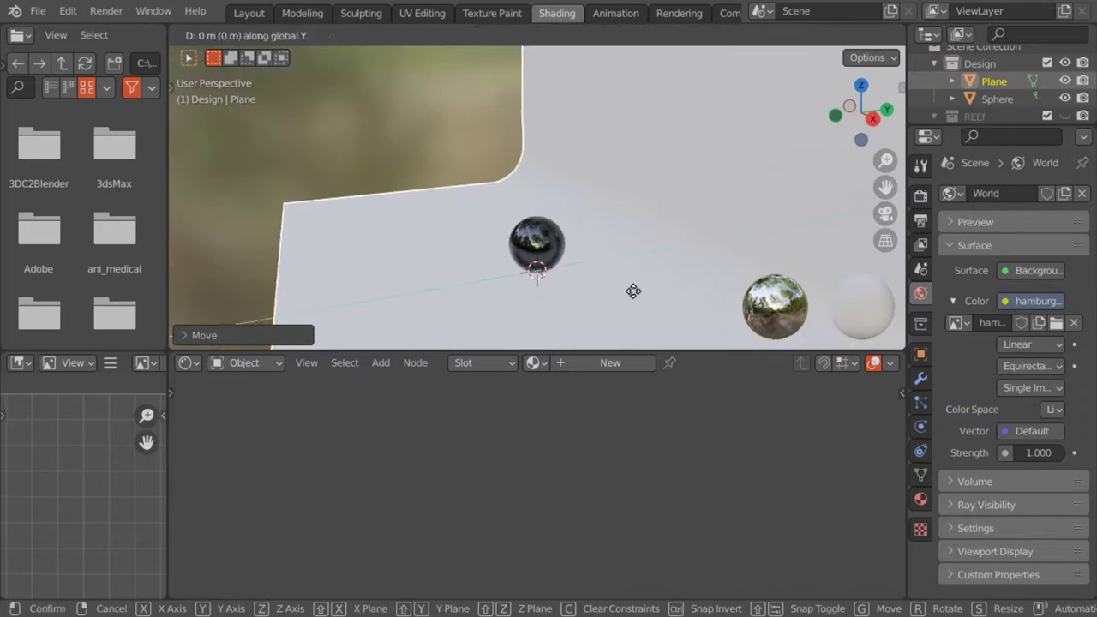
pyautogui.click(615, 302)
# Add a new camera from the front view, look through it, and lock Camera to View in the side panel.
pyautogui.press('KP_1')
pyautogui.hotkey('shift', 'a')
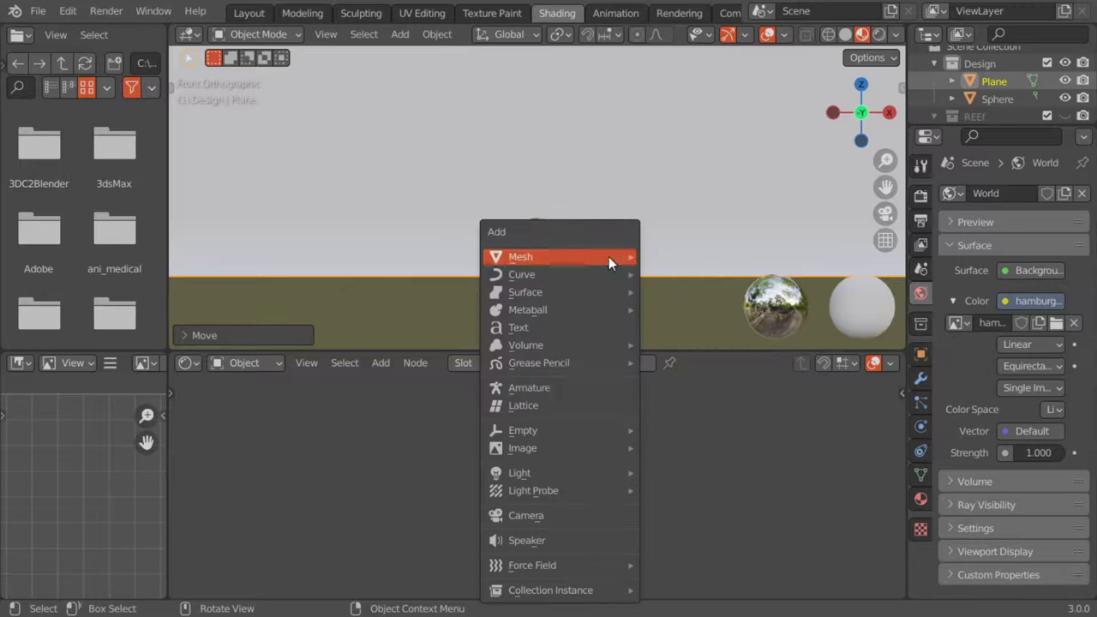
pyautogui.click(565, 515)
pyautogui.press('KP_0')
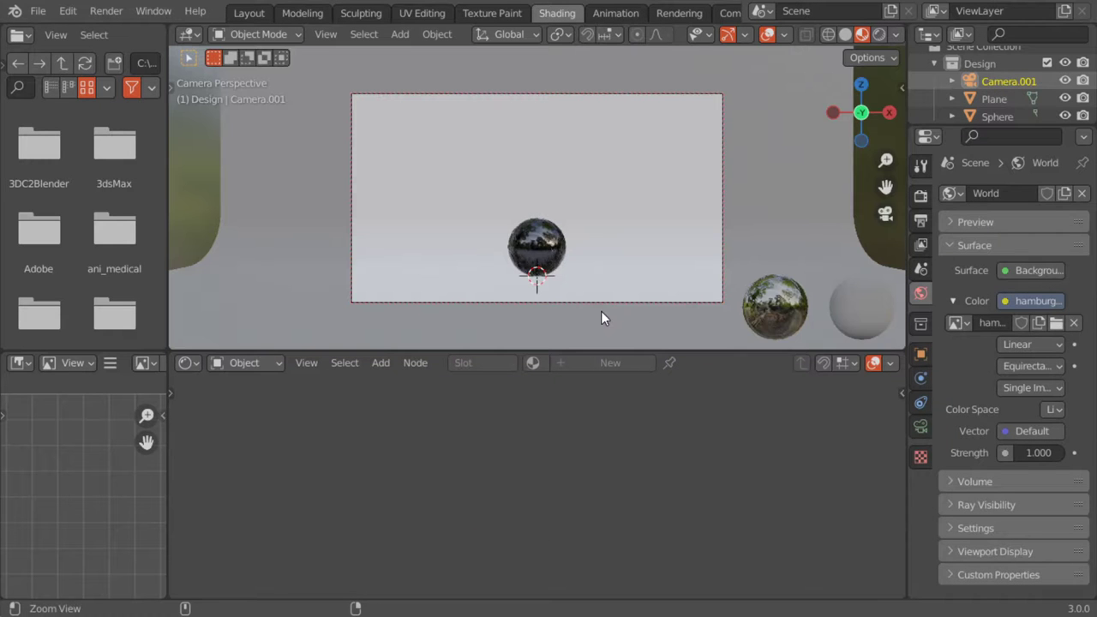
pyautogui.press('n')
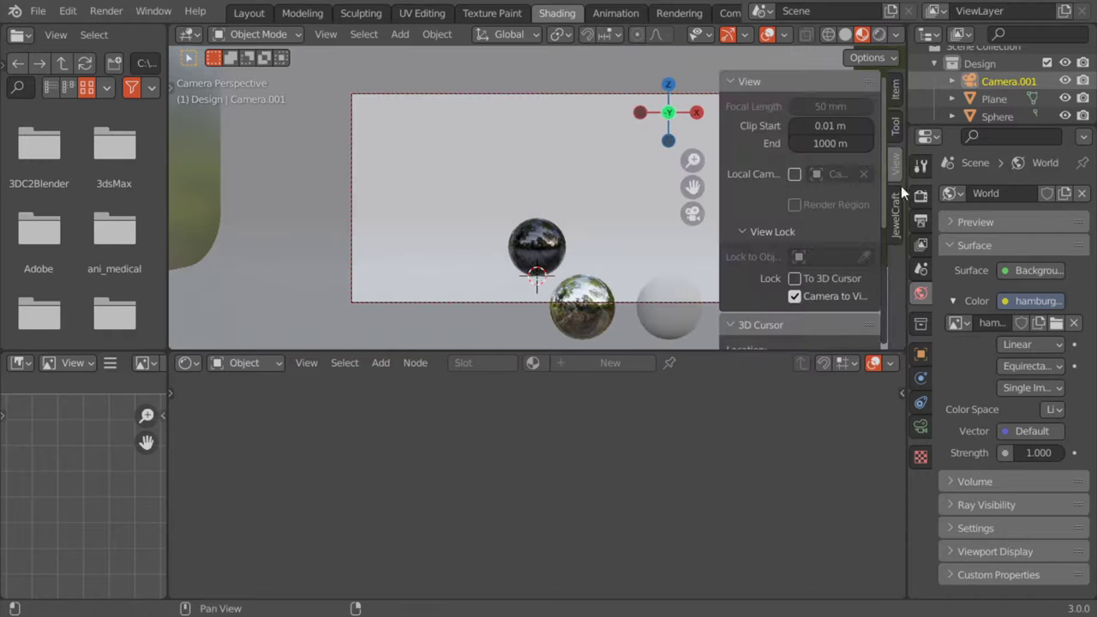
pyautogui.click(893, 124)
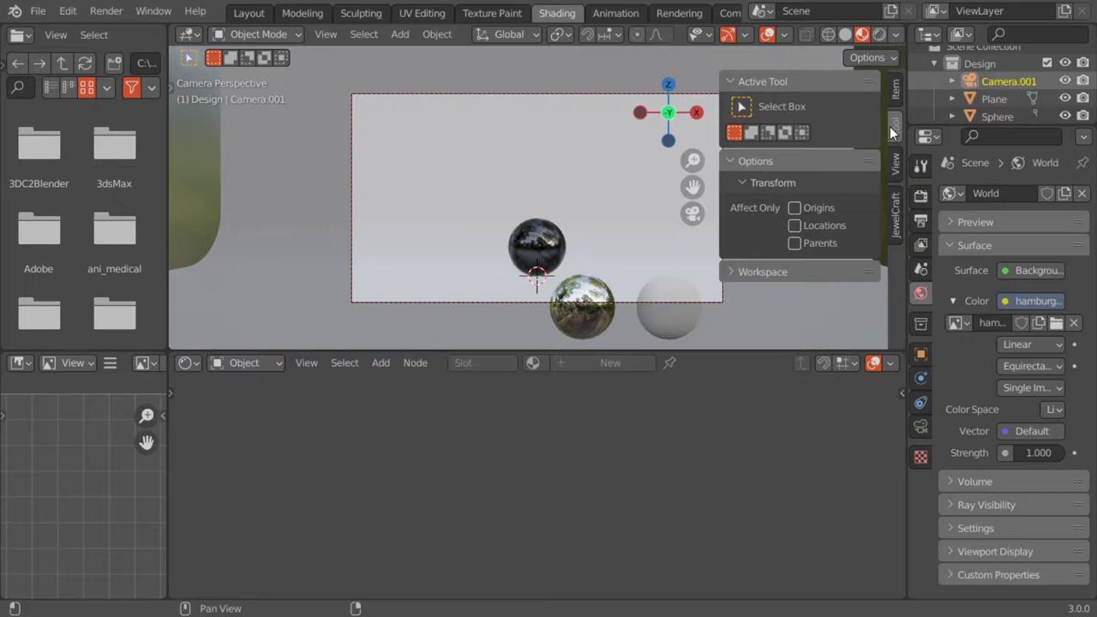
# Switch to Rendered shading and move the camera in so the sphere fills the frame.
pyautogui.click(878, 37)
pyautogui.click(921, 168)
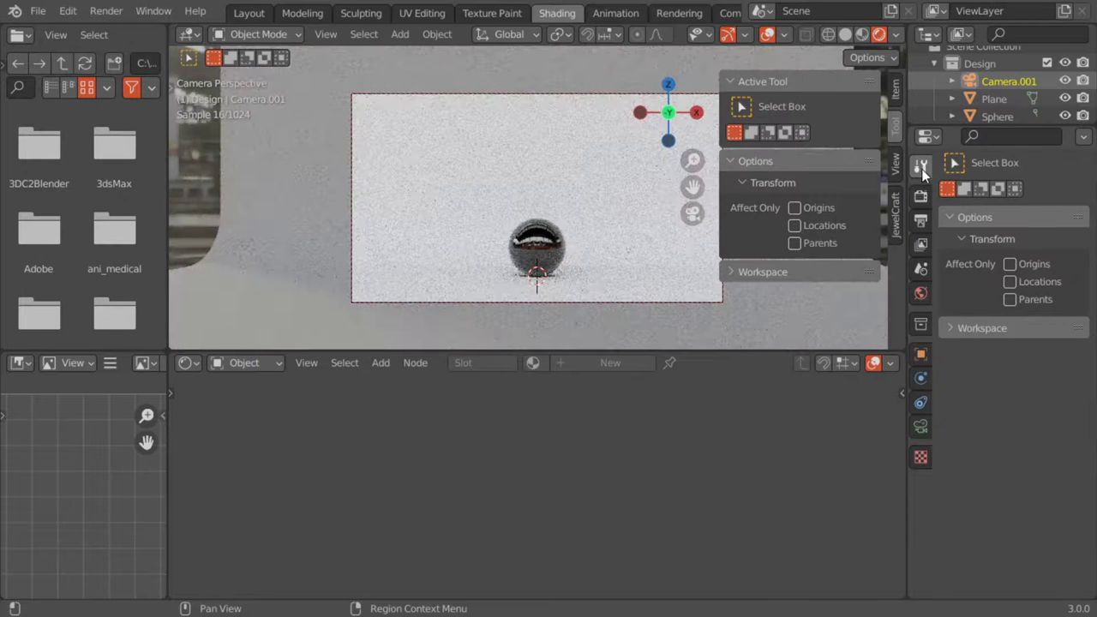
pyautogui.click(920, 195)
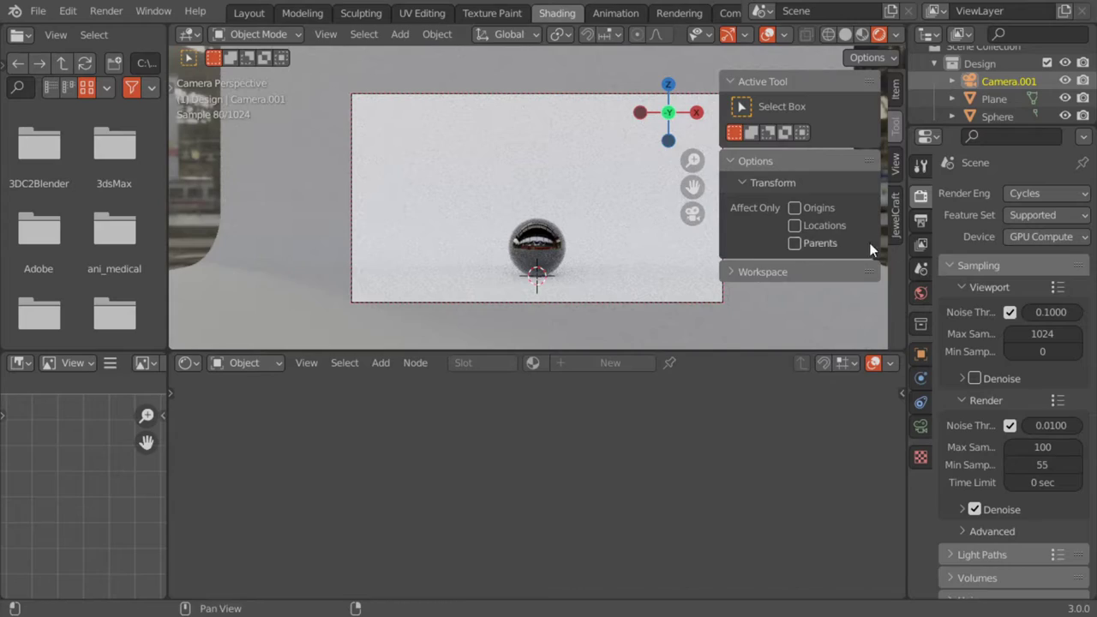
pyautogui.press('n')
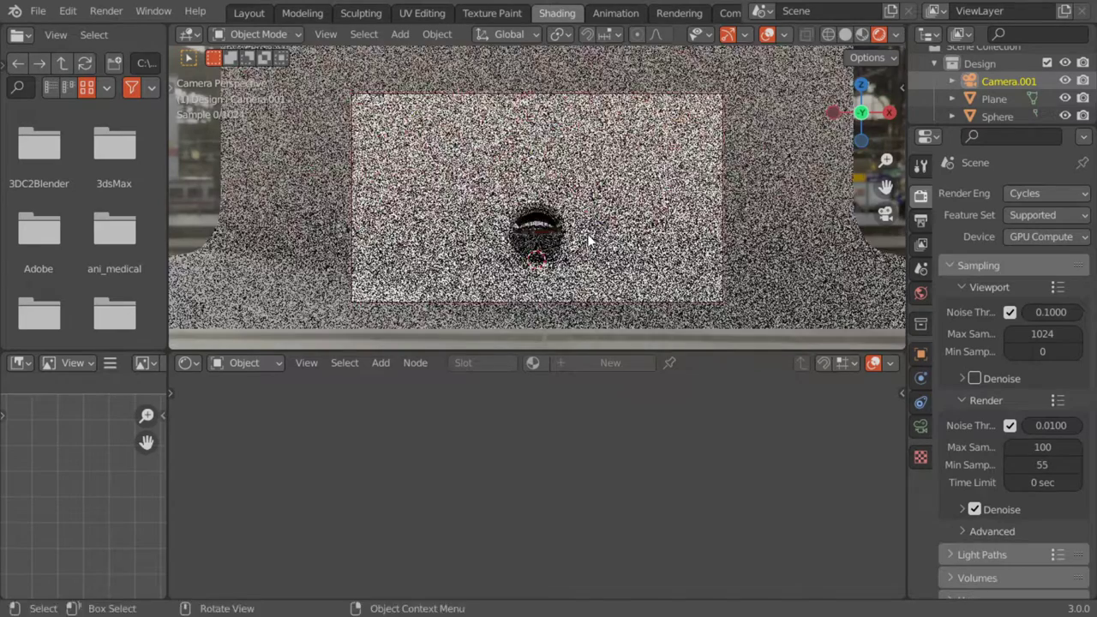
pyautogui.keyDown('ctrl'); pyautogui.moveTo(588, 241); pyautogui.dragTo(591, 175, button='middle'); pyautogui.keyUp('ctrl')
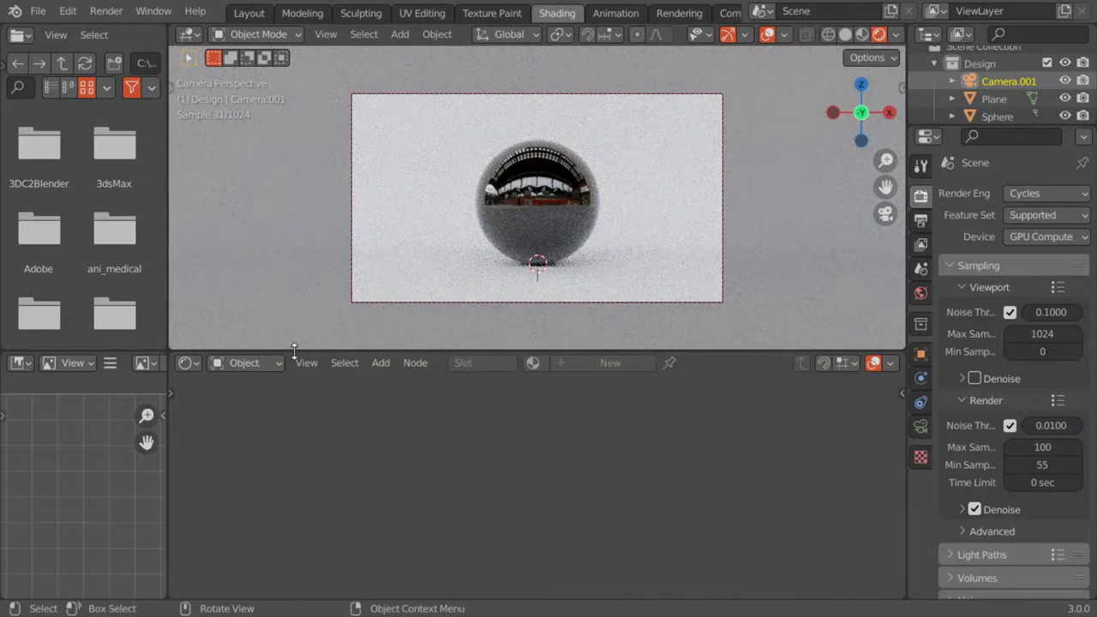
pyautogui.moveTo(294, 349); pyautogui.dragTo(294, 295)
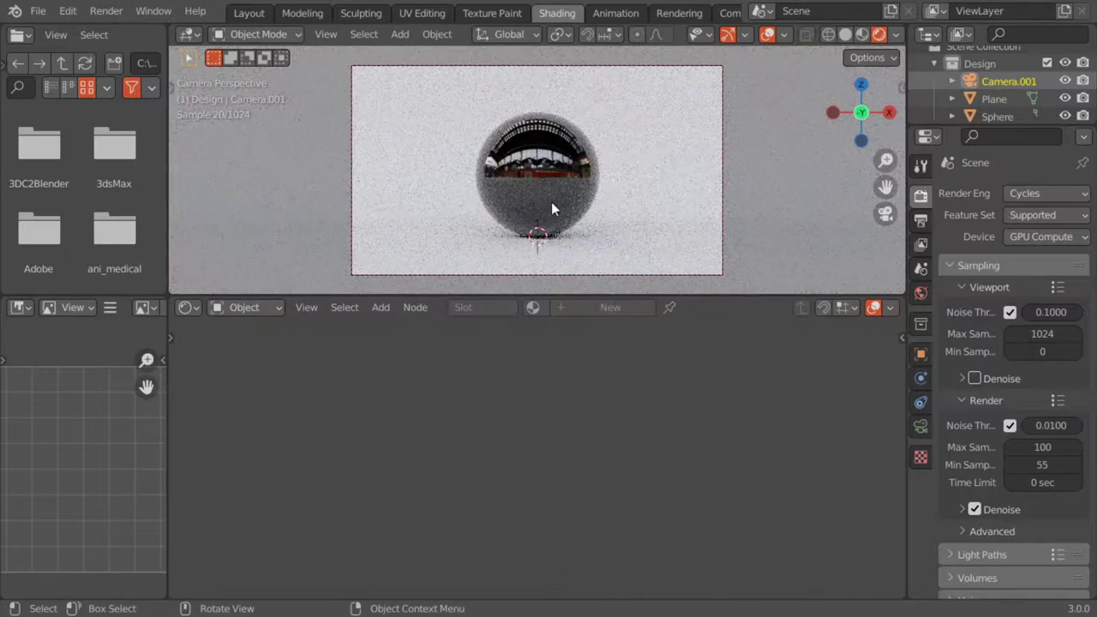
# Turn the lower area into a Shader Editor showing the World node tree.
pyautogui.click(190, 310)
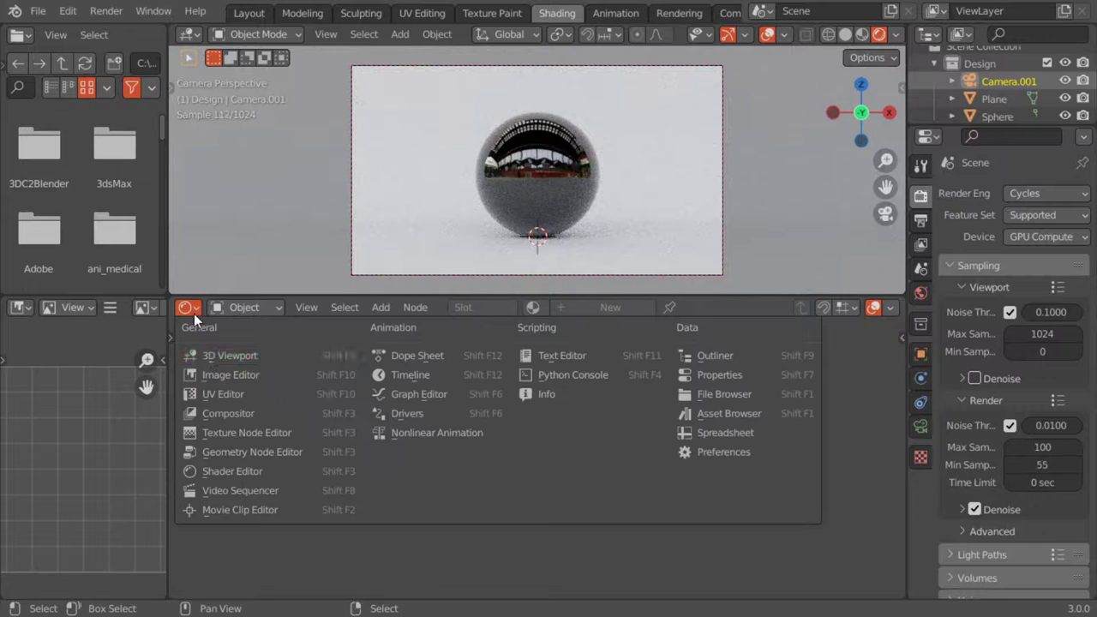
pyautogui.click(231, 471)
pyautogui.click(245, 306)
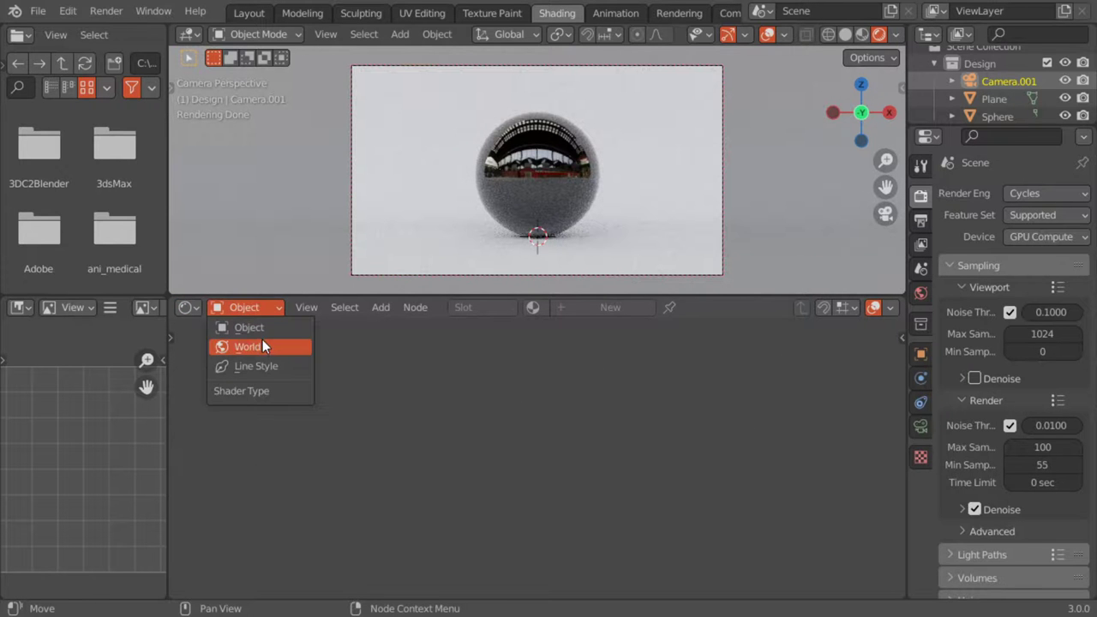
pyautogui.click(261, 347)
pyautogui.scroll(2, 521, 421)
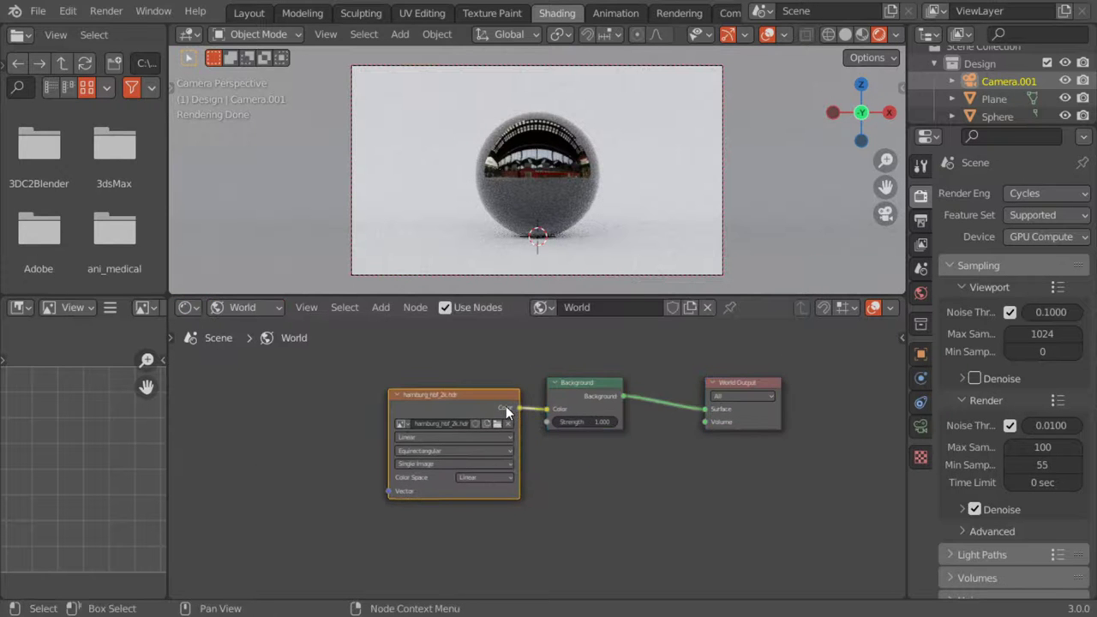
pyautogui.keyDown('ctrl'); pyautogui.scroll(2, 506, 406); pyautogui.keyUp('ctrl')
# Add Texture Coordinate and Mapping nodes to the HDRI image with Ctrl+T and space out the nodes.
pyautogui.hotkey('ctrl', 't')
pyautogui.moveTo(452, 444); pyautogui.dragTo(498, 437, button='middle')
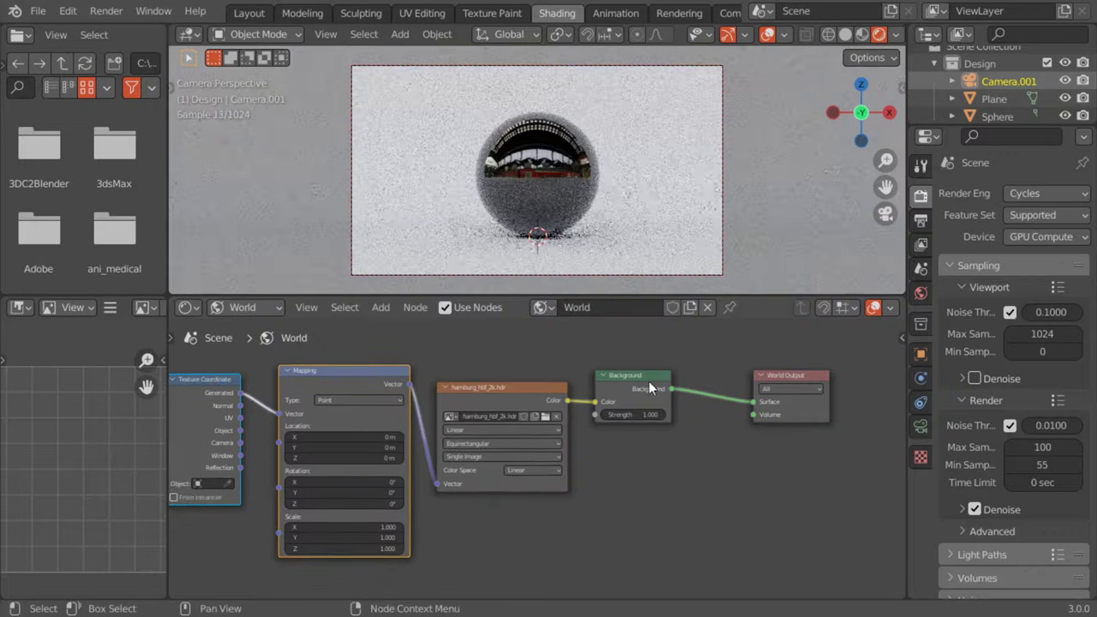
pyautogui.moveTo(800, 376); pyautogui.dragTo(865, 374)
pyautogui.moveTo(661, 374); pyautogui.dragTo(878, 374)
pyautogui.moveTo(786, 379); pyautogui.dragTo(827, 387)
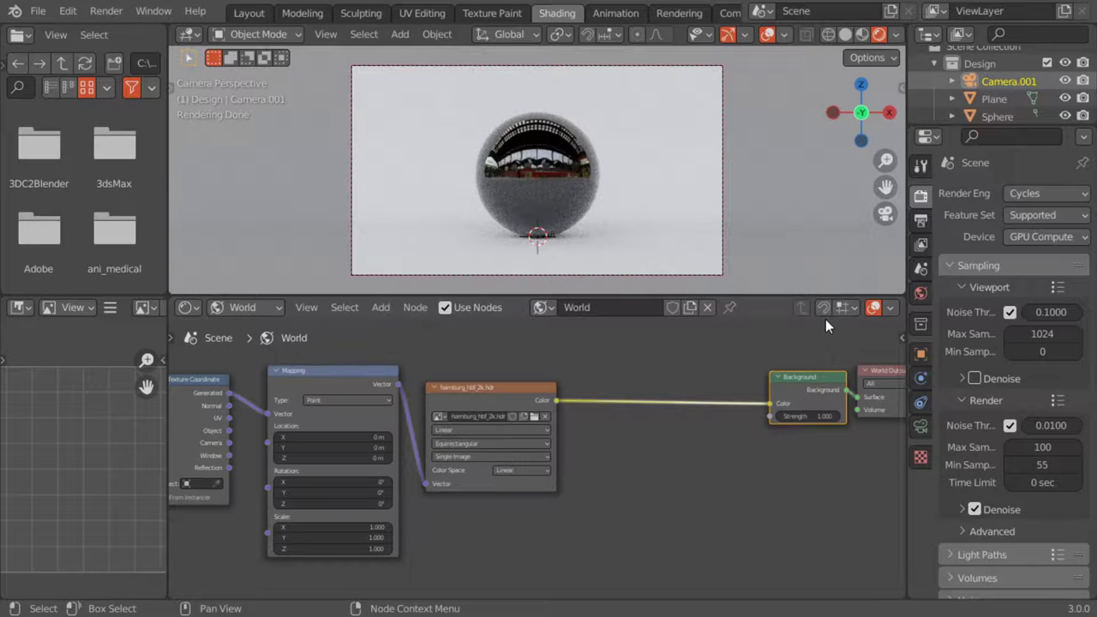
# Spread the Texture Coordinate, Mapping and hamburg_hbf_2k.hdr image nodes further left.
pyautogui.moveTo(203, 406); pyautogui.dragTo(145, 402)
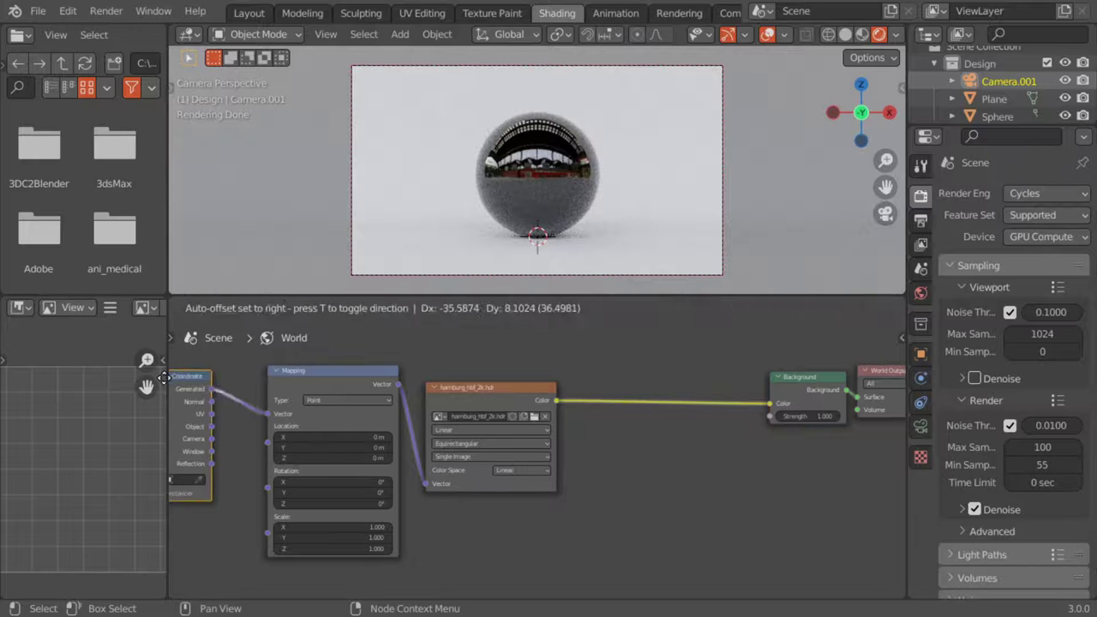
pyautogui.moveTo(386, 390); pyautogui.dragTo(316, 379)
pyautogui.moveTo(434, 424); pyautogui.dragTo(396, 413)
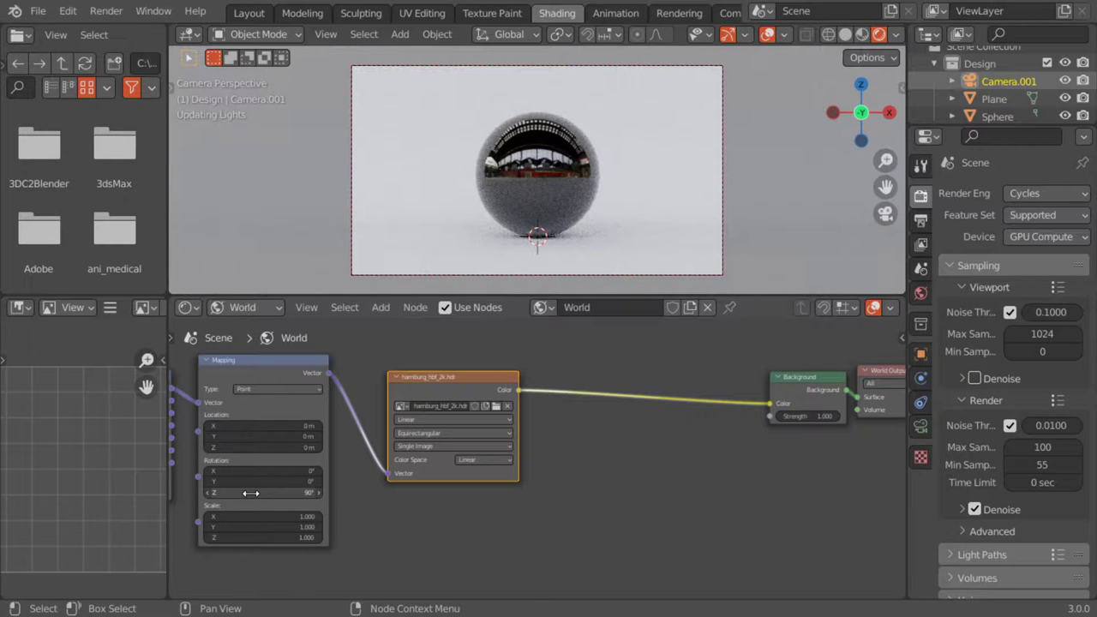
# Set the Mapping node's Z rotation to 200° after briefly trying 12°.
pyautogui.click(251, 493)
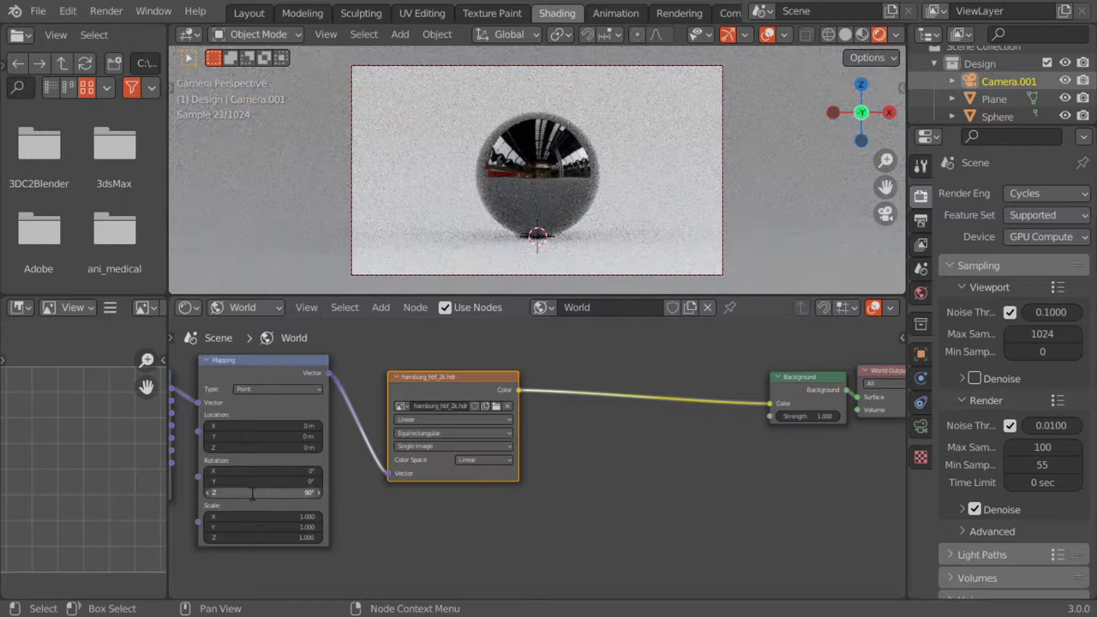
pyautogui.press('Return')
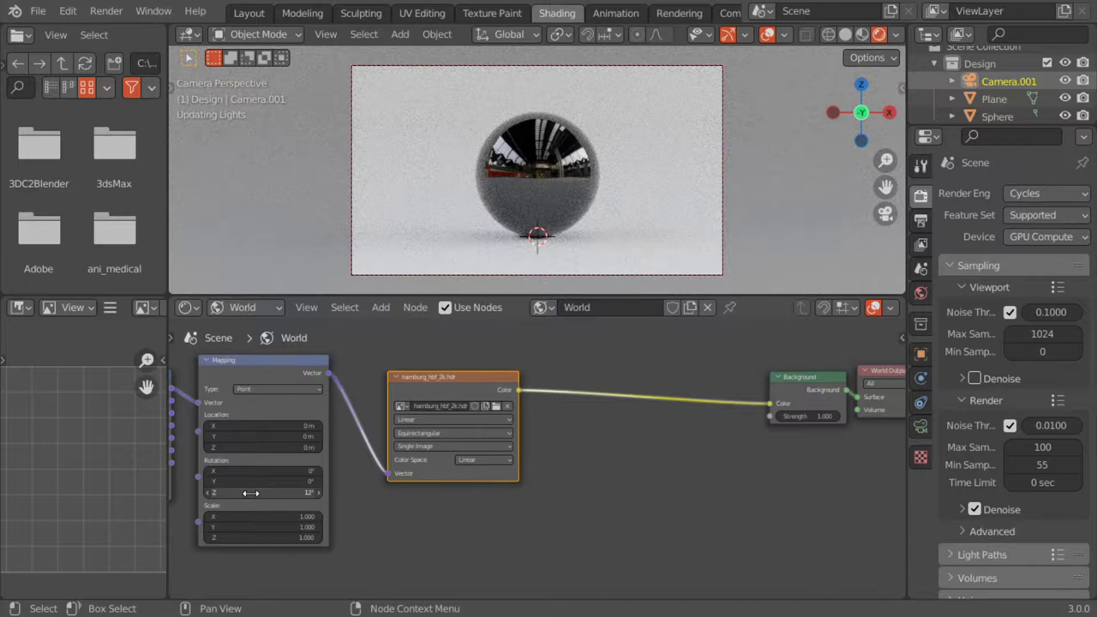
pyautogui.click(251, 493)
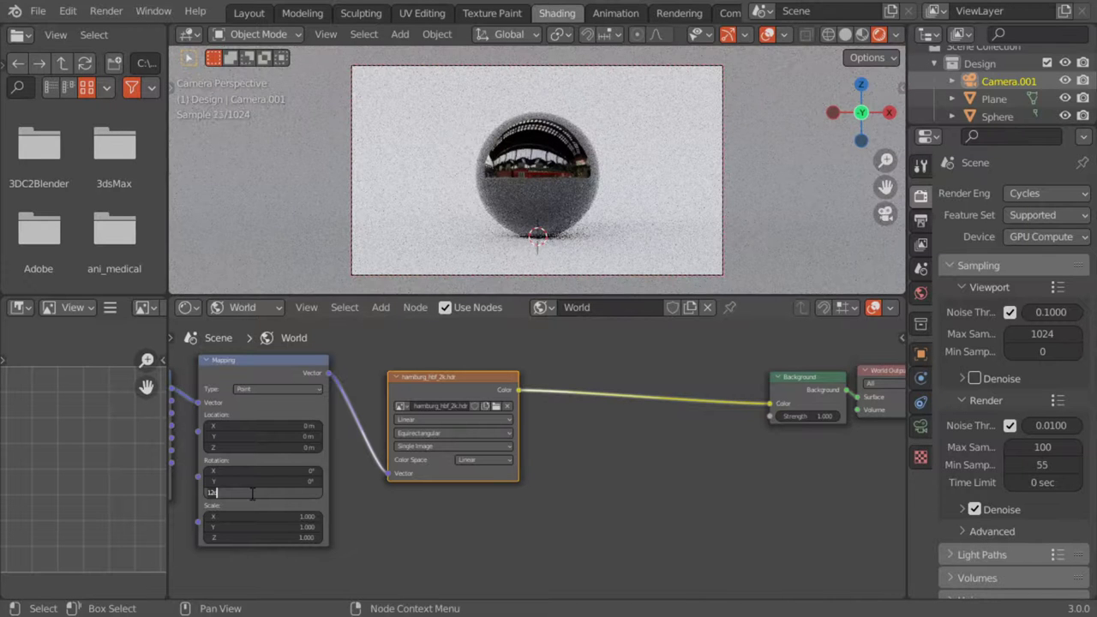
pyautogui.write('20')
pyautogui.press('Return')
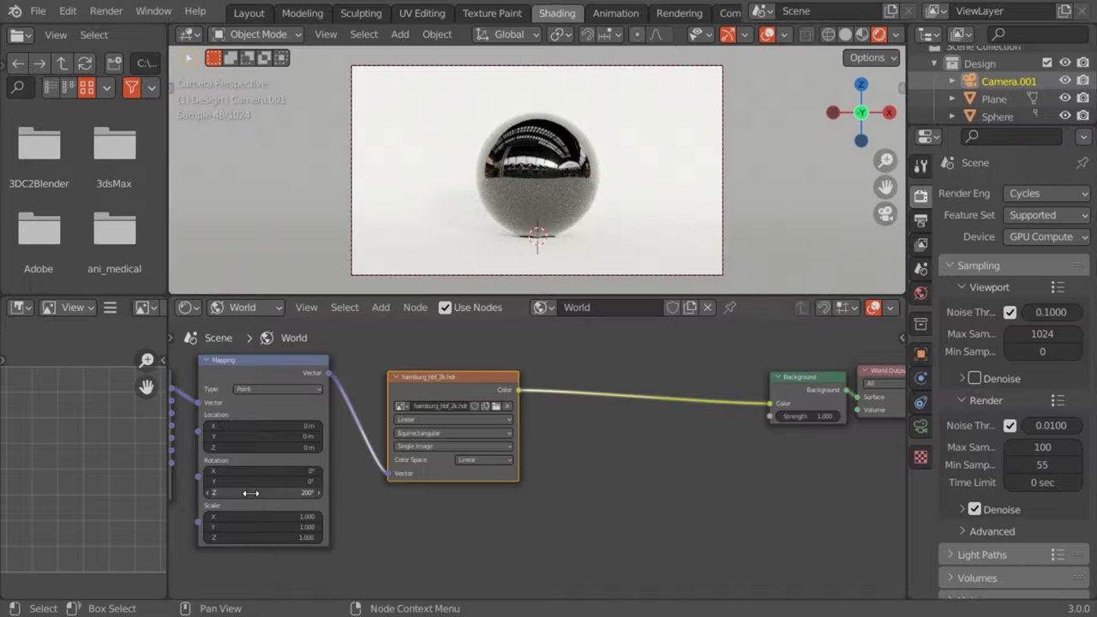
pyautogui.hotkey('shift', 'a')
# Insert an RGB Curves node into the HDRI–Background link and drag it into a steep contrast curve.
pyautogui.click(627, 418)
pyautogui.write('rg')
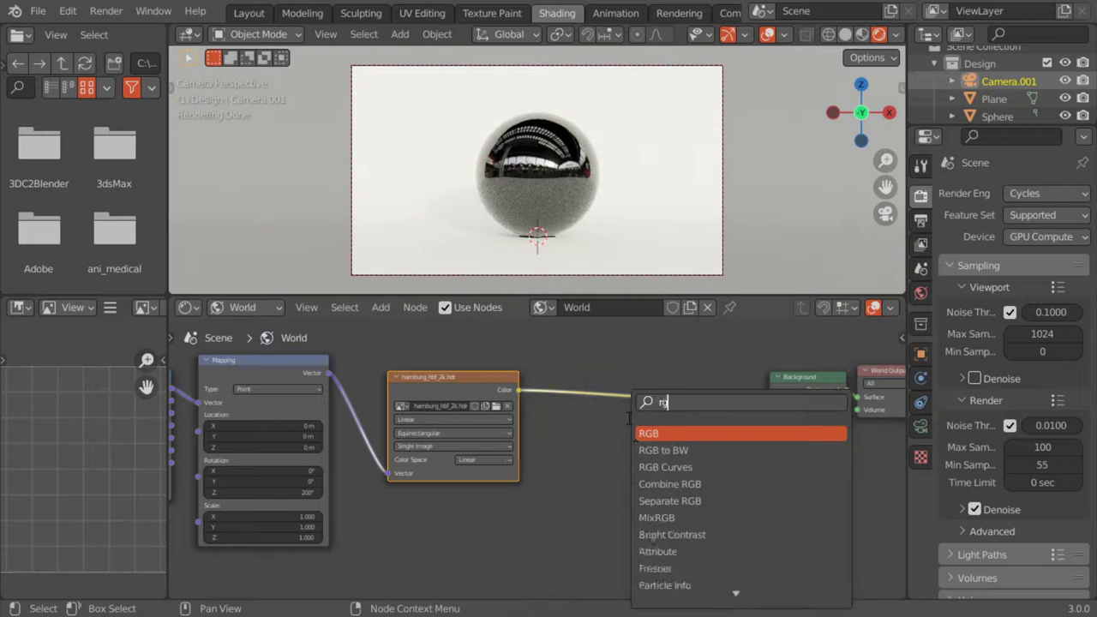
pyautogui.press('Down')
pyautogui.press('Down')
pyautogui.press('Return')
pyautogui.click(623, 415)
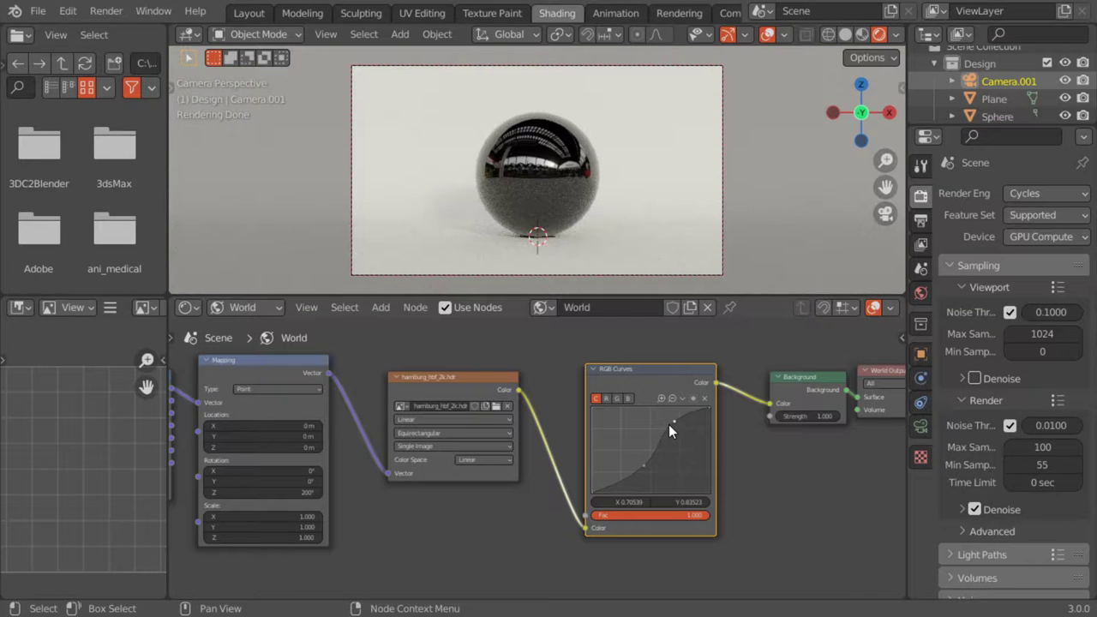
pyautogui.moveTo(643, 465)
pyautogui.mouseDown()
pyautogui.moveTo(630, 470)
pyautogui.moveTo(653, 441)
pyautogui.moveTo(647, 431)
pyautogui.mouseUp()
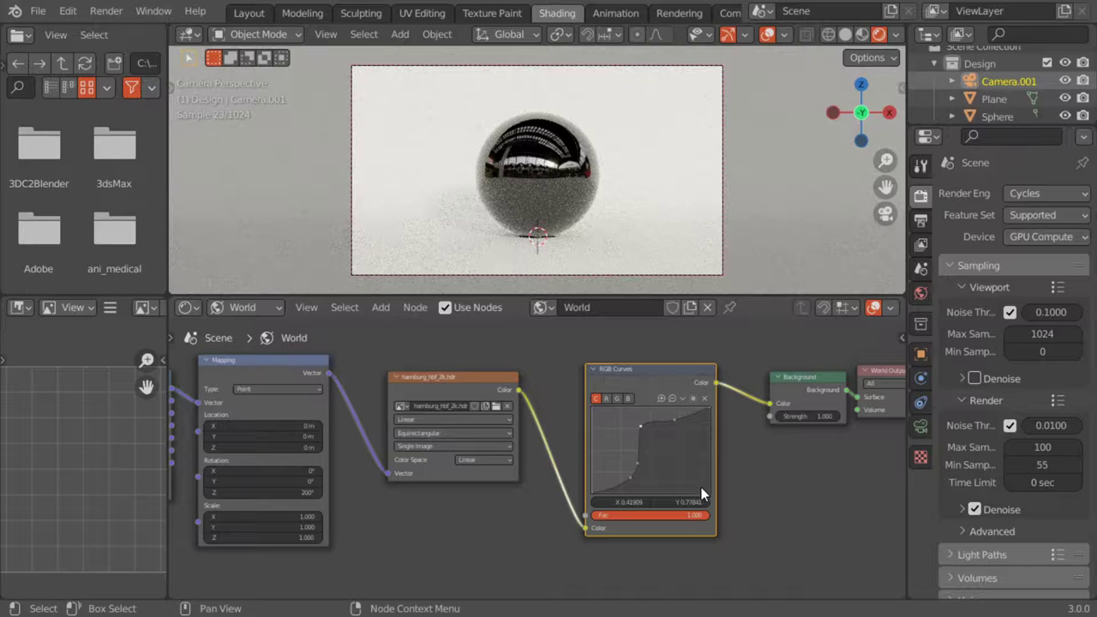
# Set the Mapping rotation to X 12° and Z 50°, then select the sphere.
pyautogui.click(292, 482)
pyautogui.click(287, 471)
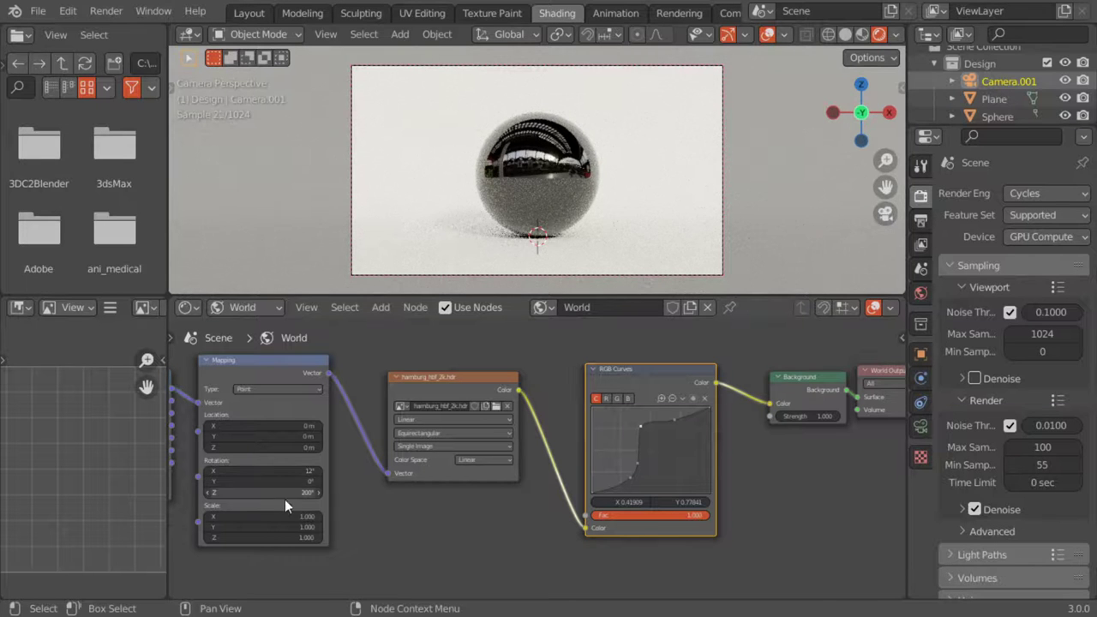
pyautogui.click(284, 493)
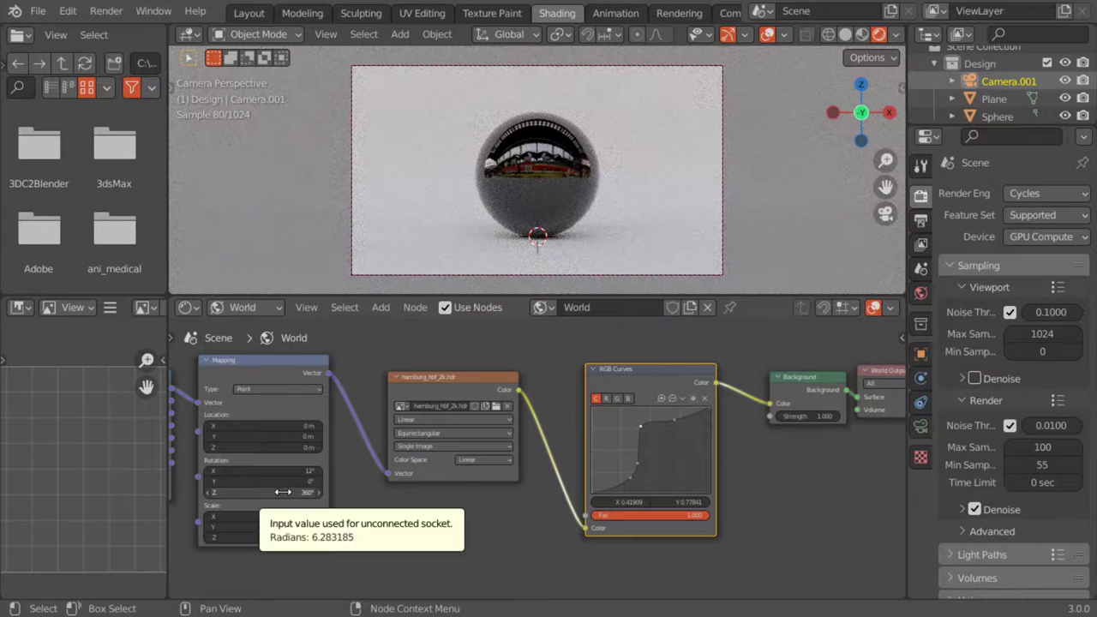
pyautogui.click(288, 472)
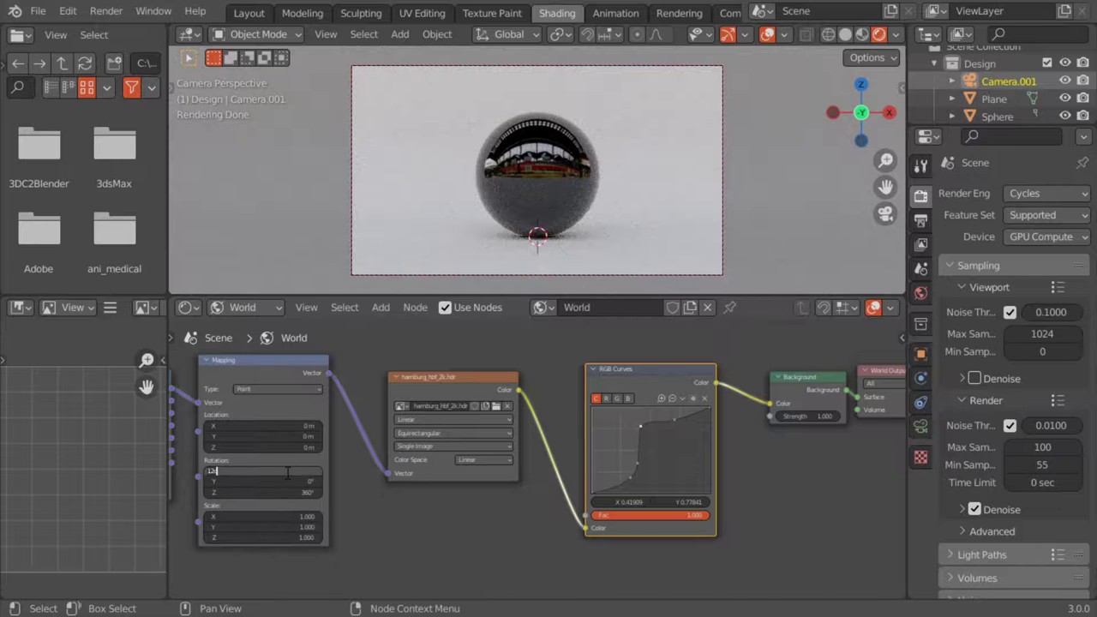
pyautogui.click(289, 491)
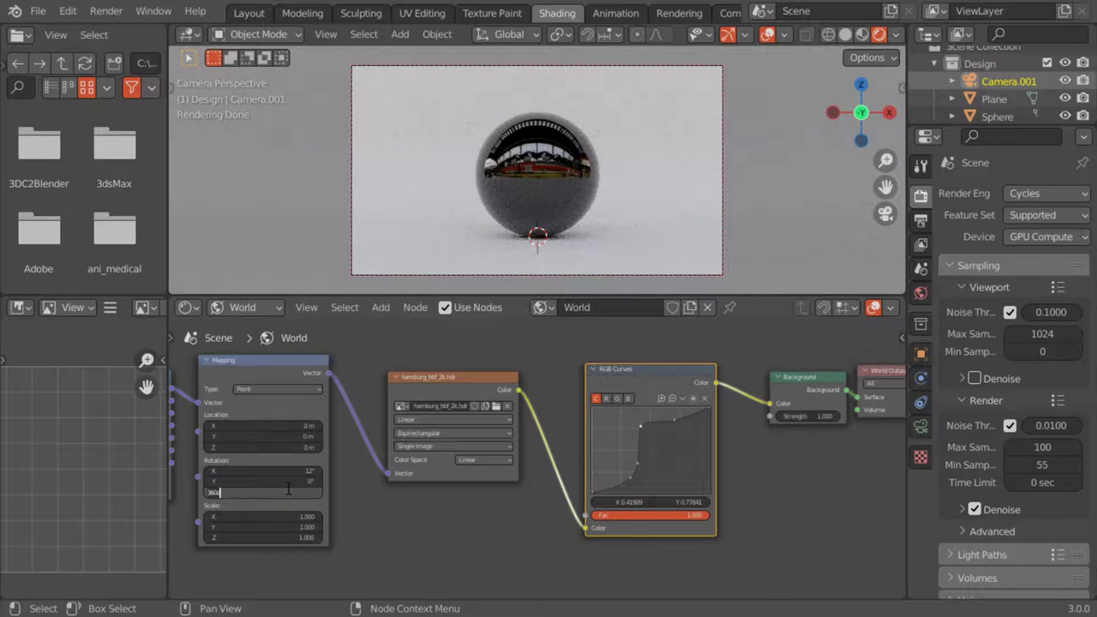
pyautogui.press('Return')
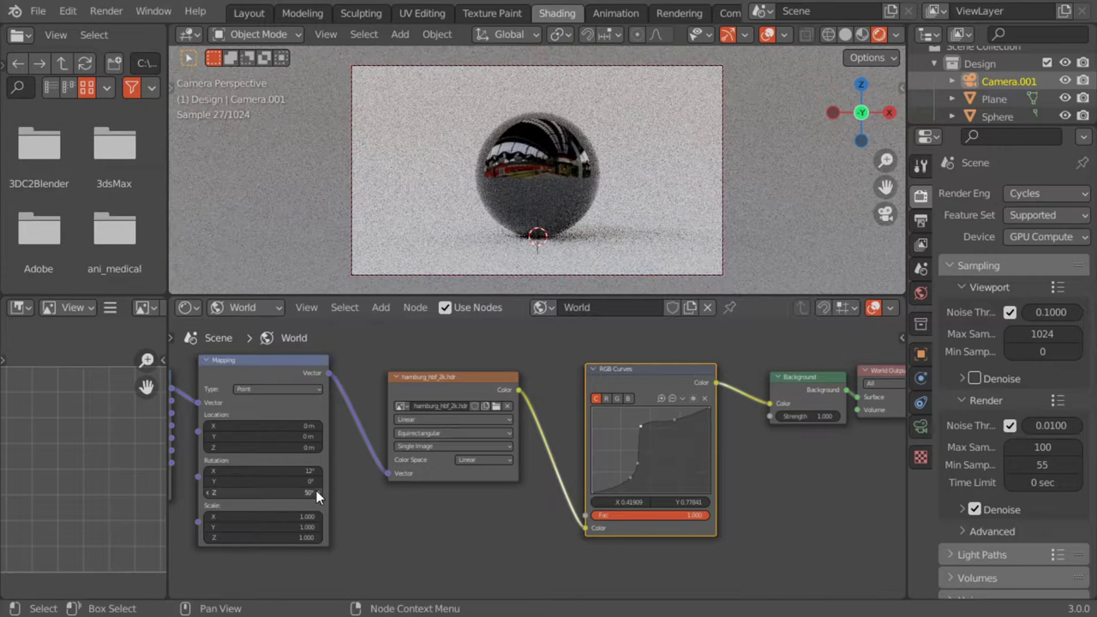
pyautogui.click(539, 197)
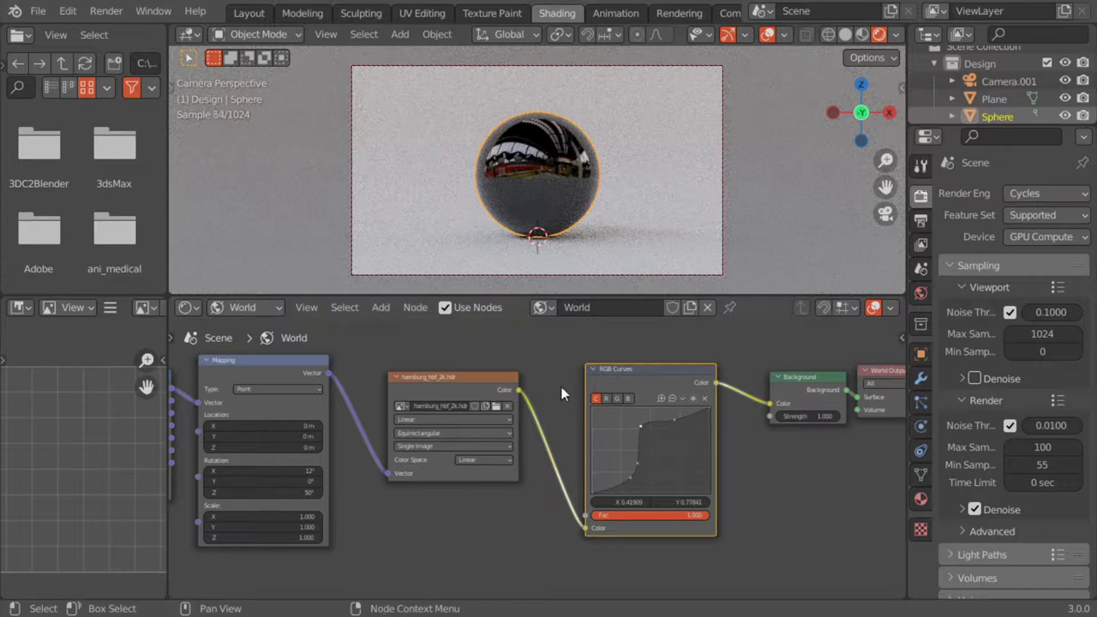
pyautogui.click(243, 307)
# Set the Sphere's Principled BSDF Roughness to 0.1, then show the World nodes again.
pyautogui.click(253, 329)
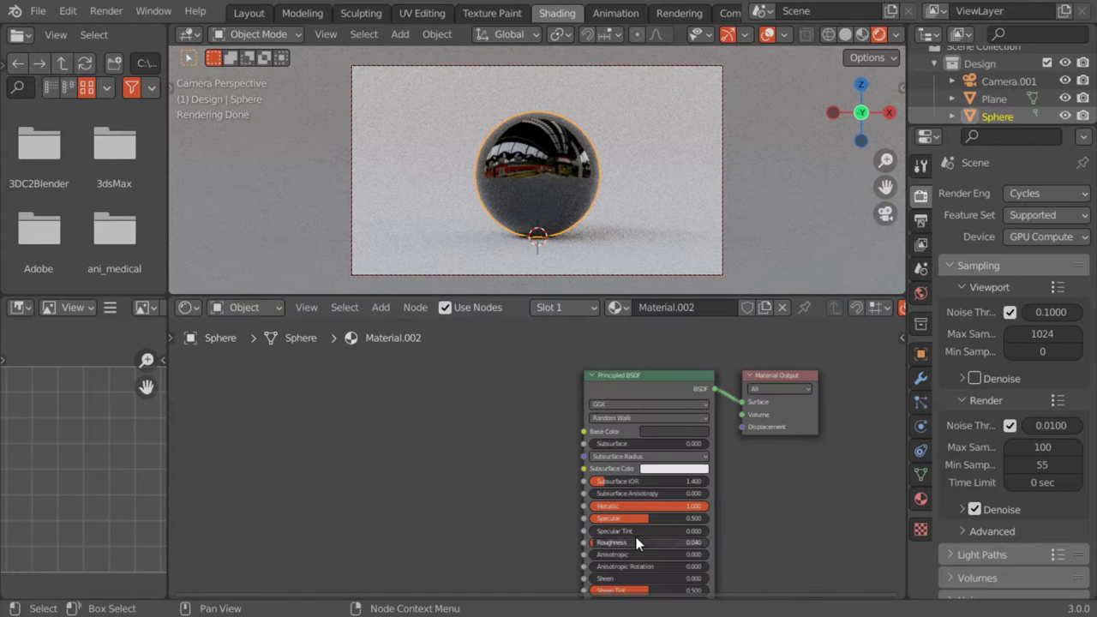
pyautogui.moveTo(634, 543); pyautogui.dragTo(610, 543)
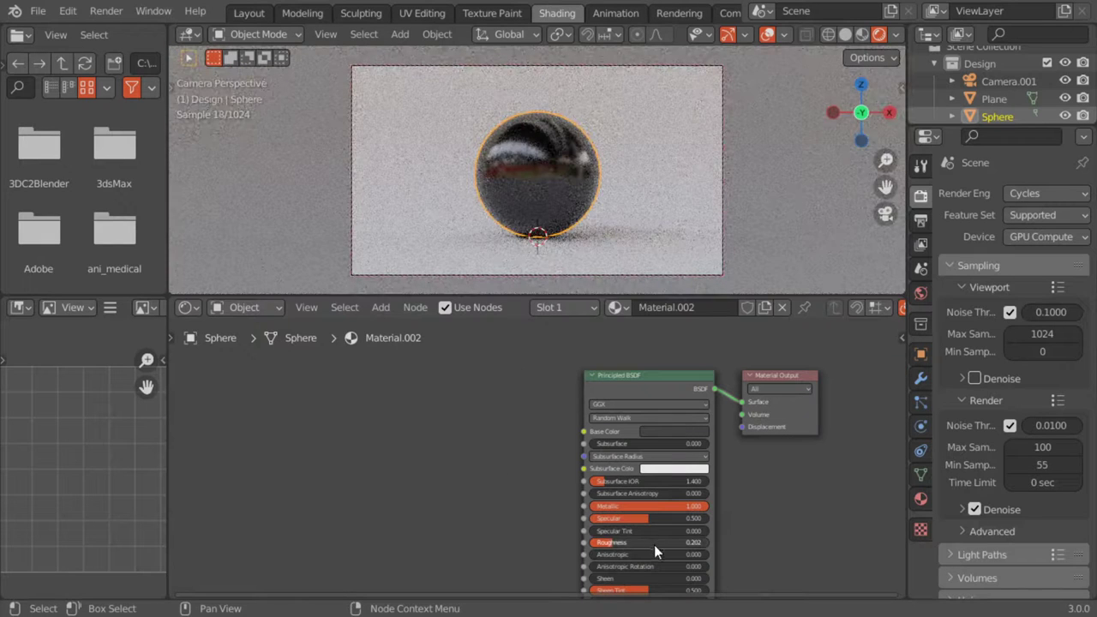
pyautogui.click(654, 544)
pyautogui.write('0.1')
pyautogui.press('Return')
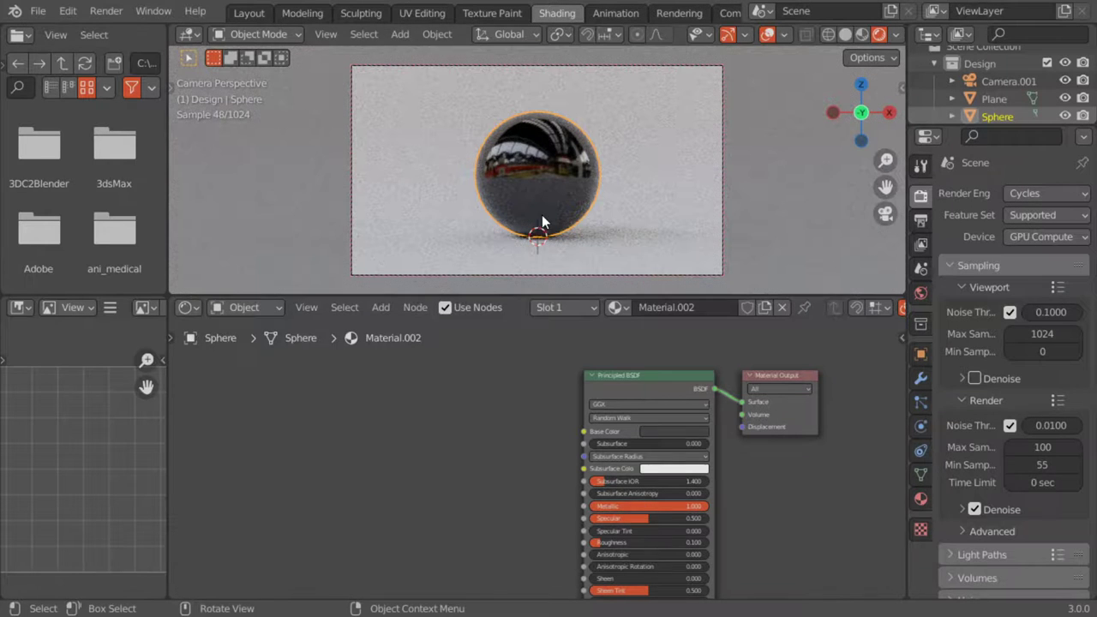
pyautogui.click(248, 307)
pyautogui.click(235, 344)
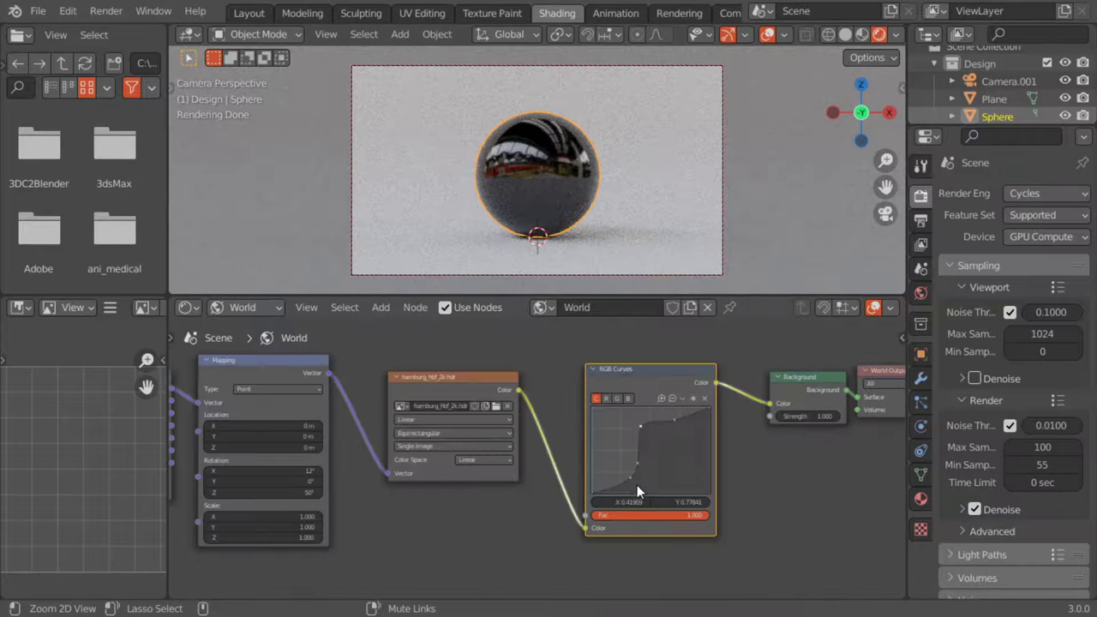
# Move an RGB Curves point to about X 0.63, Y 0.51 and shift the node up-left.
pyautogui.scroll(1, 637, 486)
pyautogui.moveTo(647, 423); pyautogui.dragTo(675, 449)
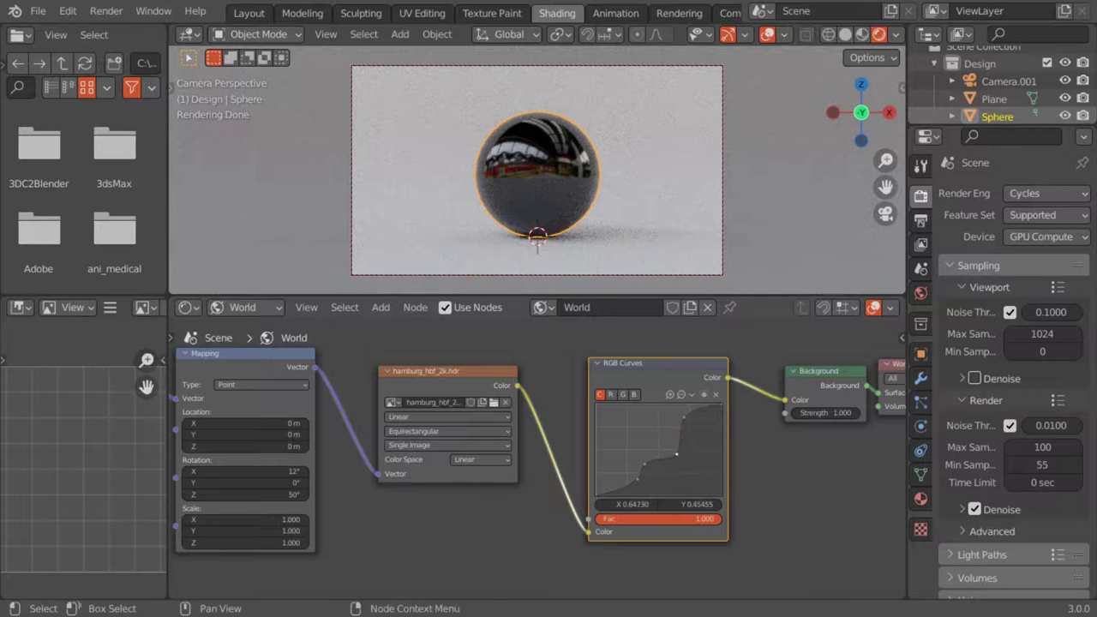
pyautogui.moveTo(646, 365); pyautogui.dragTo(619, 346)
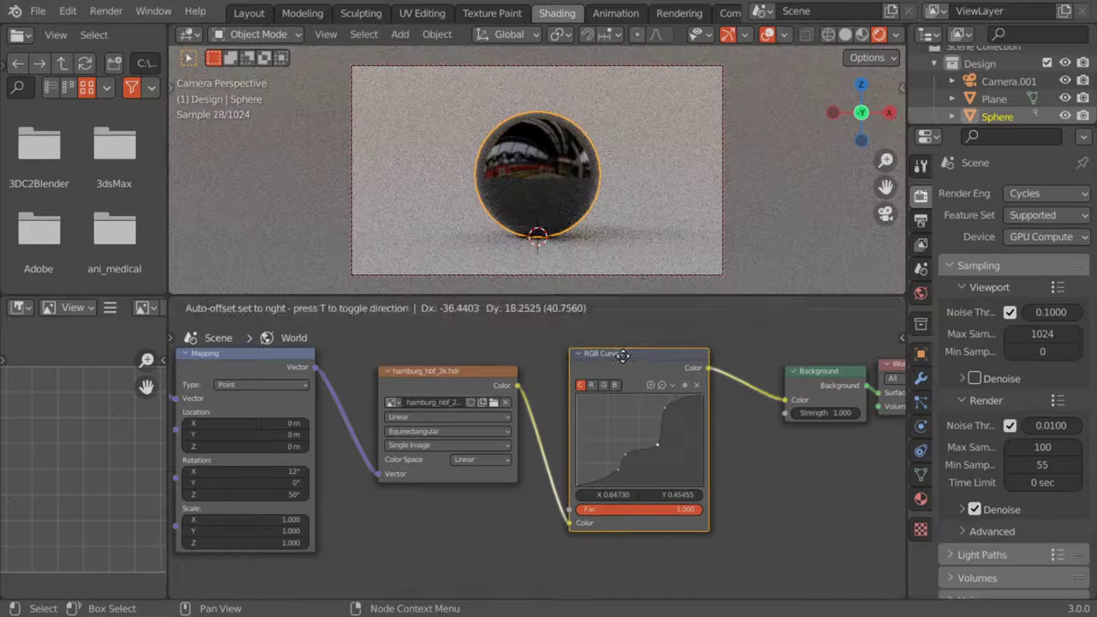
# Add a Hue/Saturation node between RGB Curves and Background.
pyautogui.hotkey('shift', 'a')
pyautogui.click(720, 410)
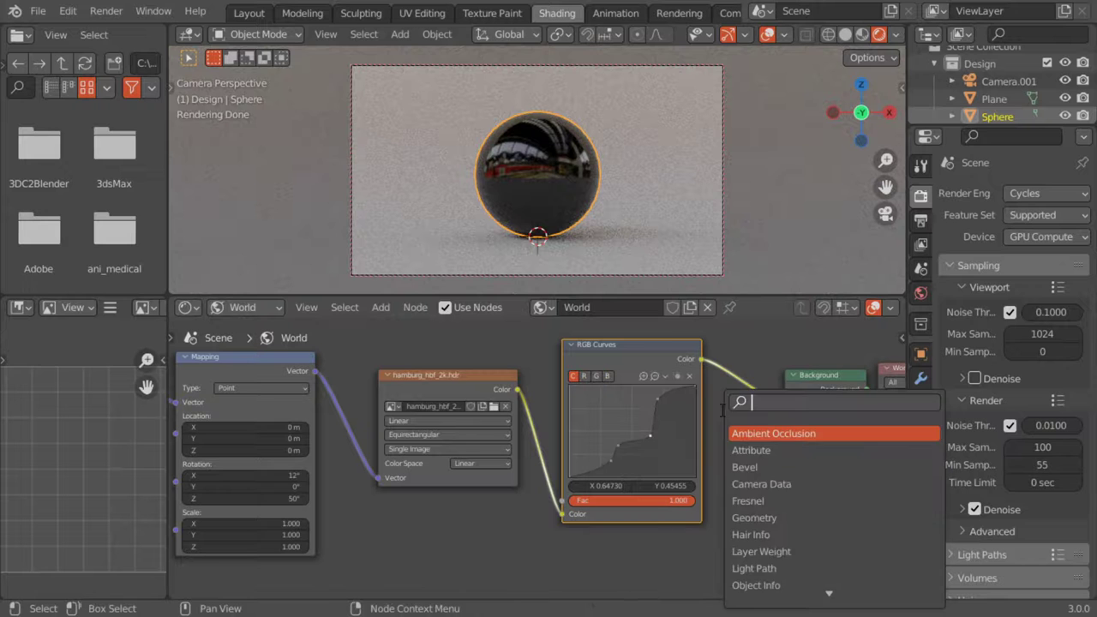
pyautogui.write('hu')
pyautogui.click(755, 435)
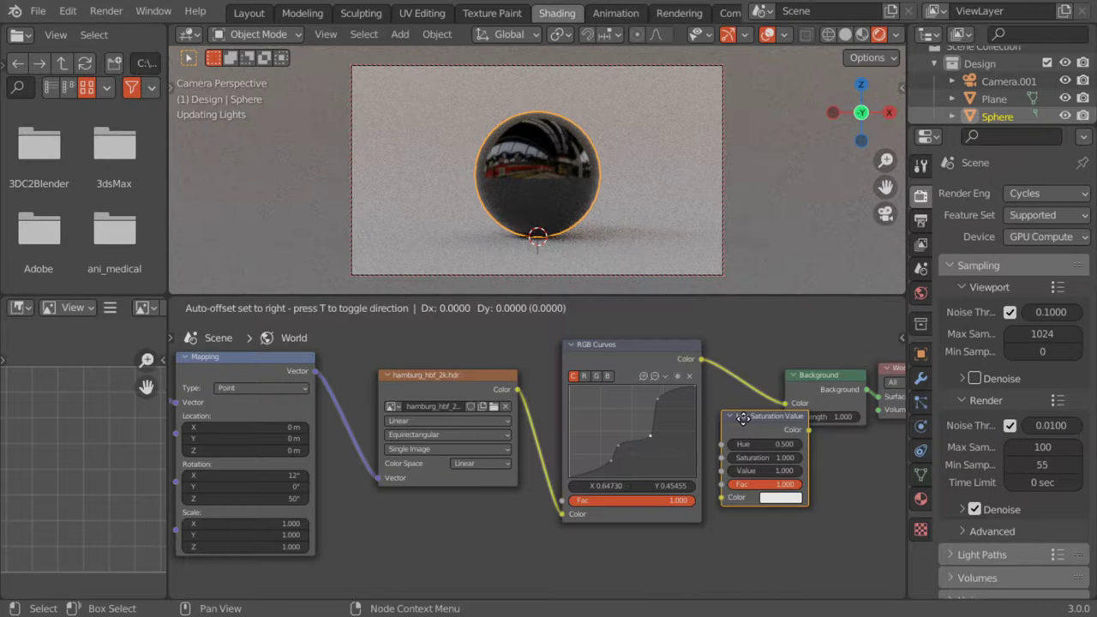
pyautogui.click(796, 414)
# Try Hue/Saturation values, ending with hue 0.200 and saturation 1.200.
pyautogui.moveTo(797, 413); pyautogui.dragTo(823, 409)
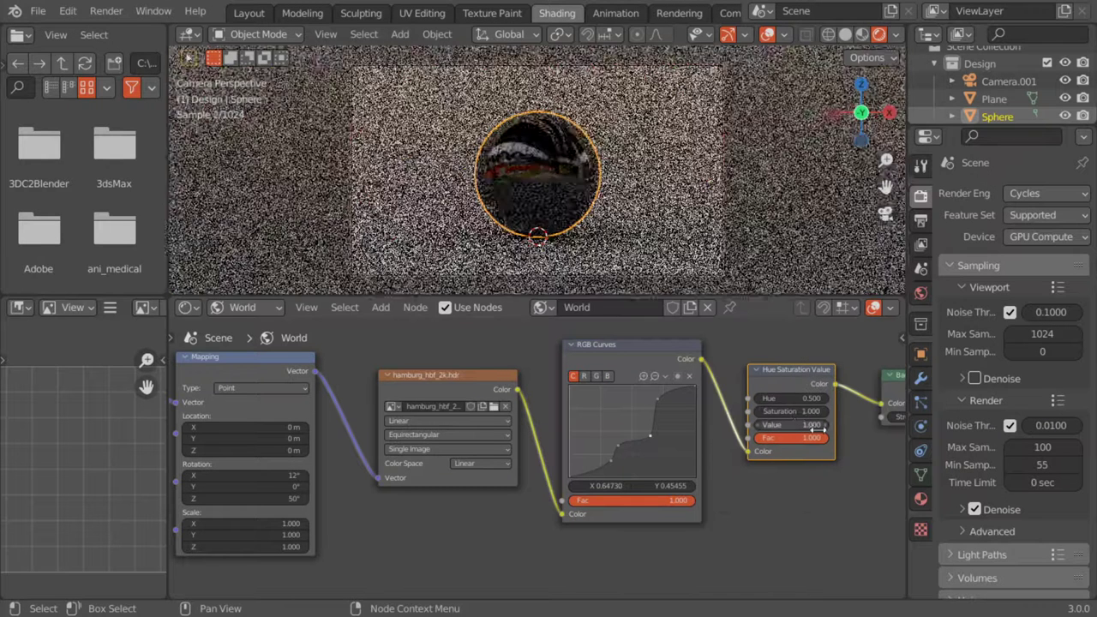
pyautogui.click(824, 411)
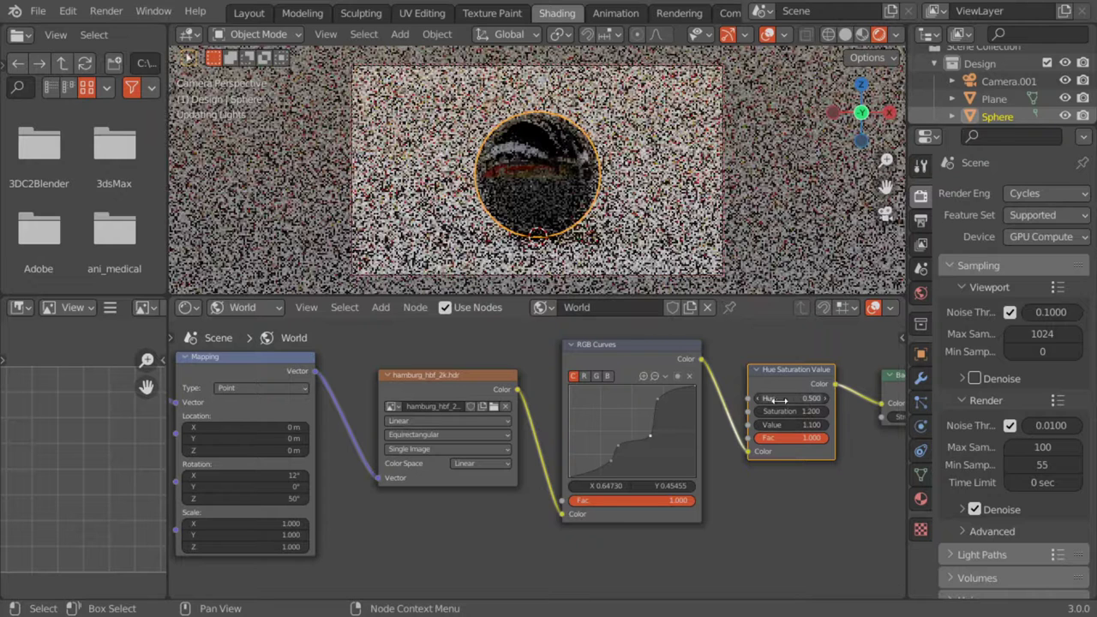
pyautogui.click(756, 399)
pyautogui.click(756, 399)
pyautogui.click(756, 398)
pyautogui.click(826, 412)
pyautogui.click(828, 413)
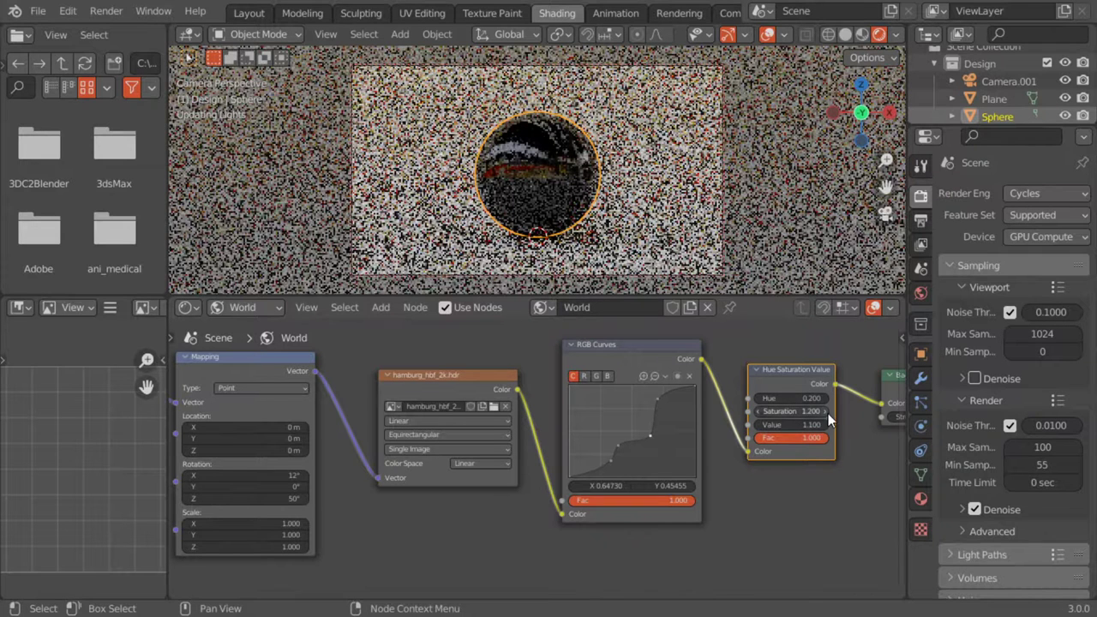
pyautogui.click(758, 411)
pyautogui.click(757, 410)
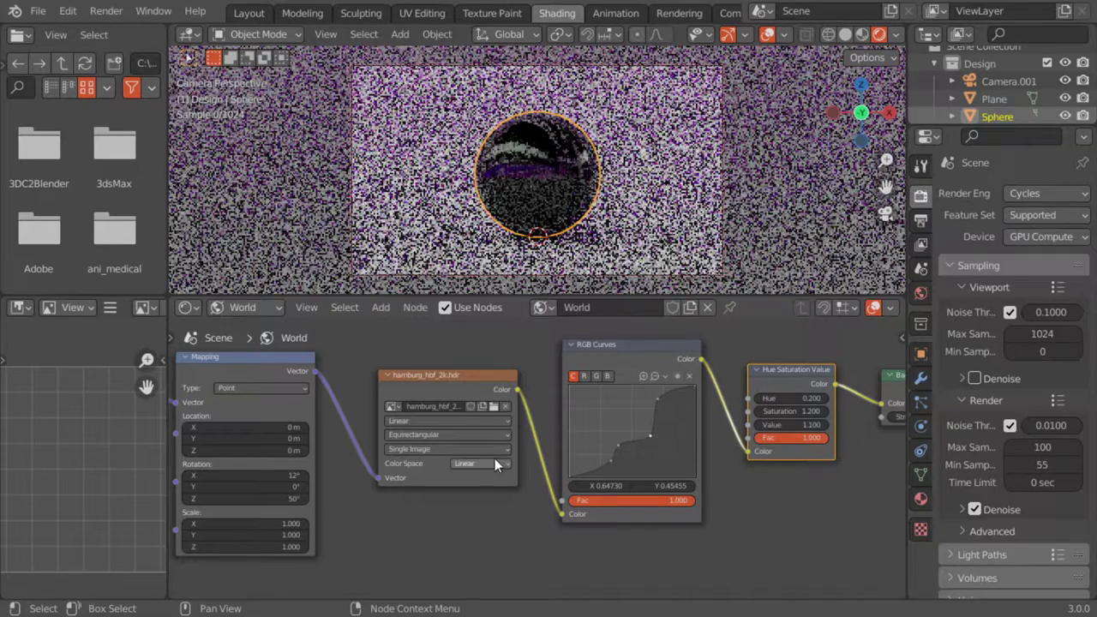
# Rotate the HDRI environment to 222° on Z.
pyautogui.click(267, 499)
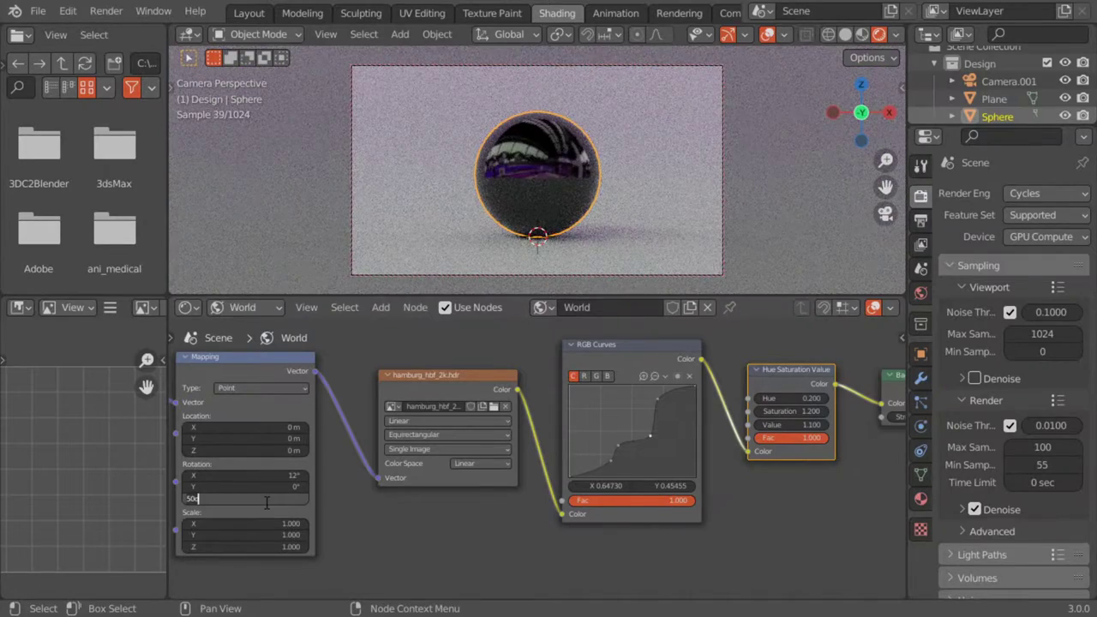
pyautogui.write('222')
pyautogui.press('Return')
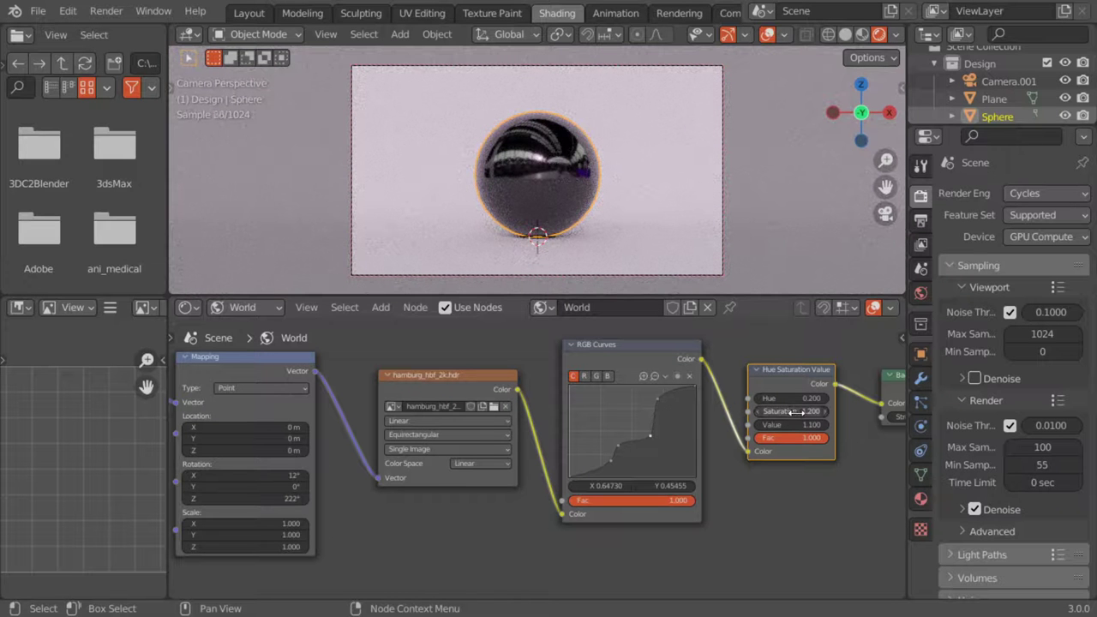
# Reset the Hue Saturation Value node's Saturation and Hue to 1.000.
pyautogui.press('BackSpace')
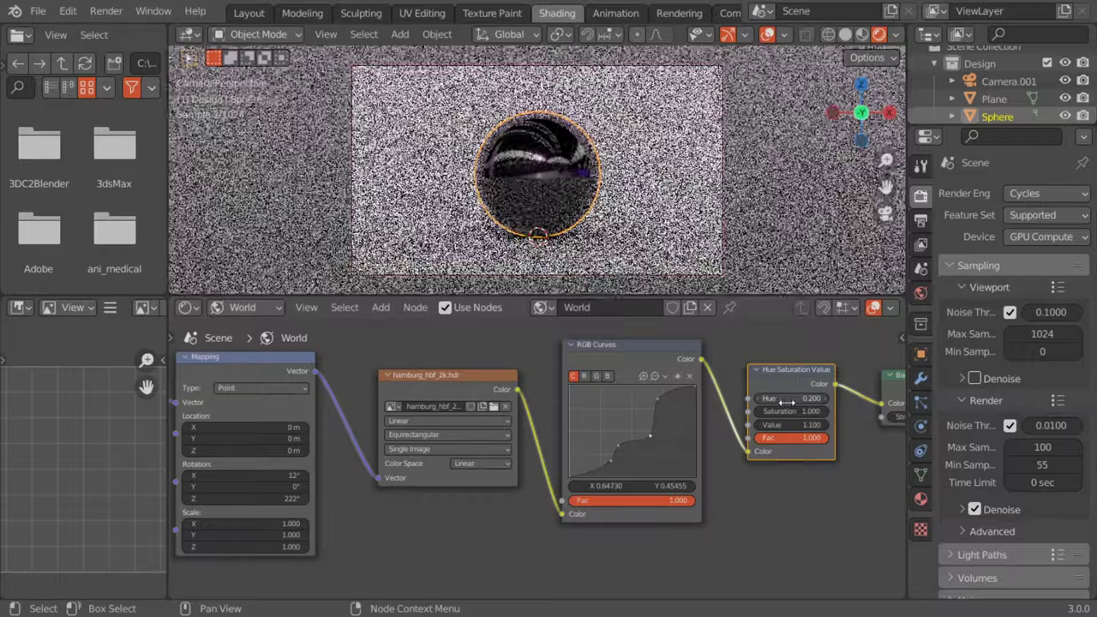
pyautogui.click(786, 399)
pyautogui.write('1.000')
pyautogui.press('Return')
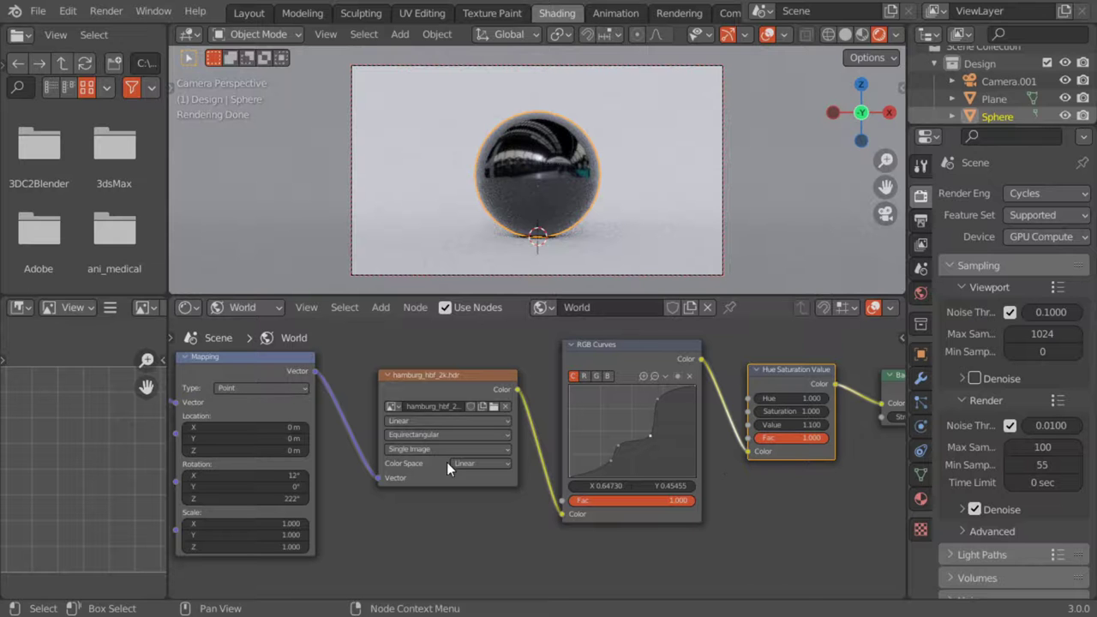
# Tilt the HDRI to 7.3° on X, reshape the RGB Curves brighter, and set Z rotation to 2°.
pyautogui.moveTo(249, 500)
pyautogui.mouseDown()
pyautogui.moveTo(282, 499)
pyautogui.moveTo(274, 475)
pyautogui.moveTo(233, 475)
pyautogui.moveTo(273, 498)
pyautogui.mouseUp()
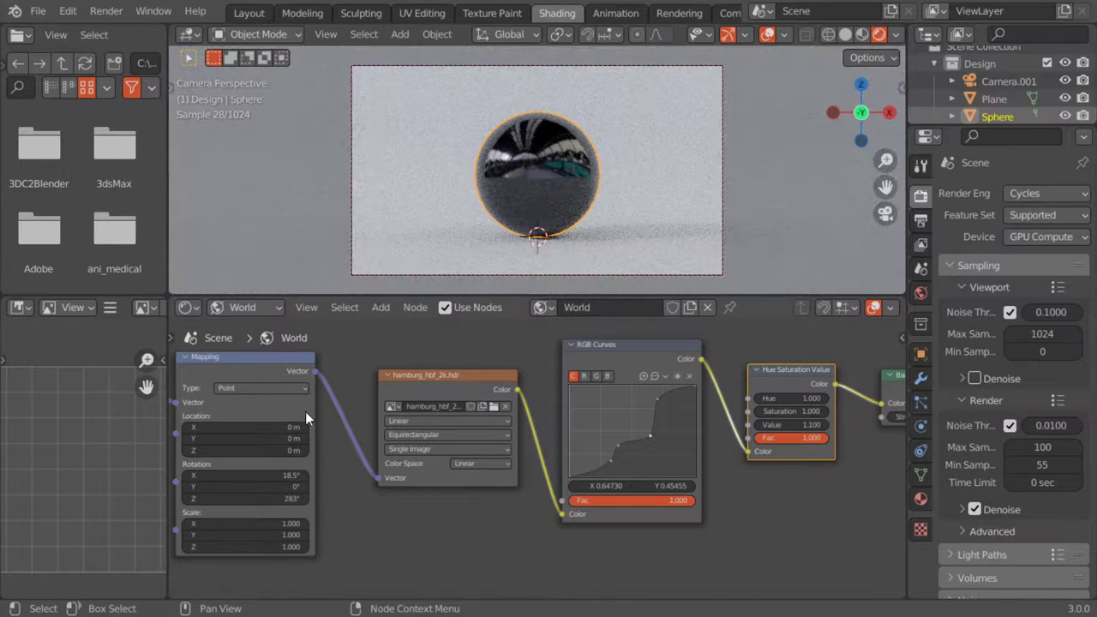
pyautogui.moveTo(279, 475)
pyautogui.mouseDown()
pyautogui.moveTo(250, 475)
pyautogui.moveTo(308, 498)
pyautogui.mouseUp()
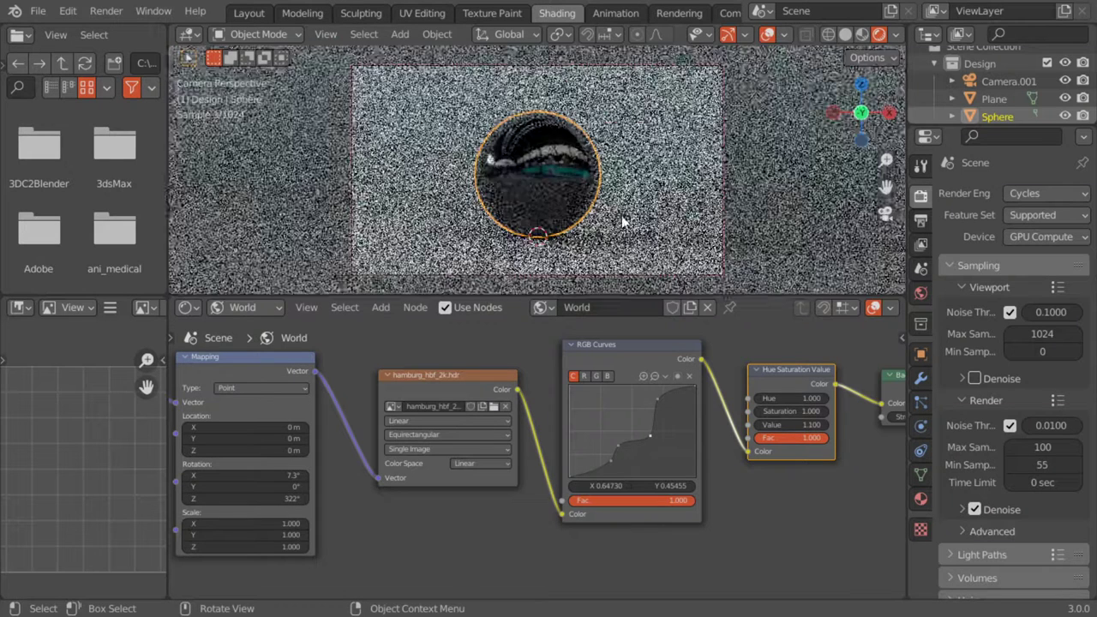
pyautogui.moveTo(648, 435); pyautogui.dragTo(626, 399)
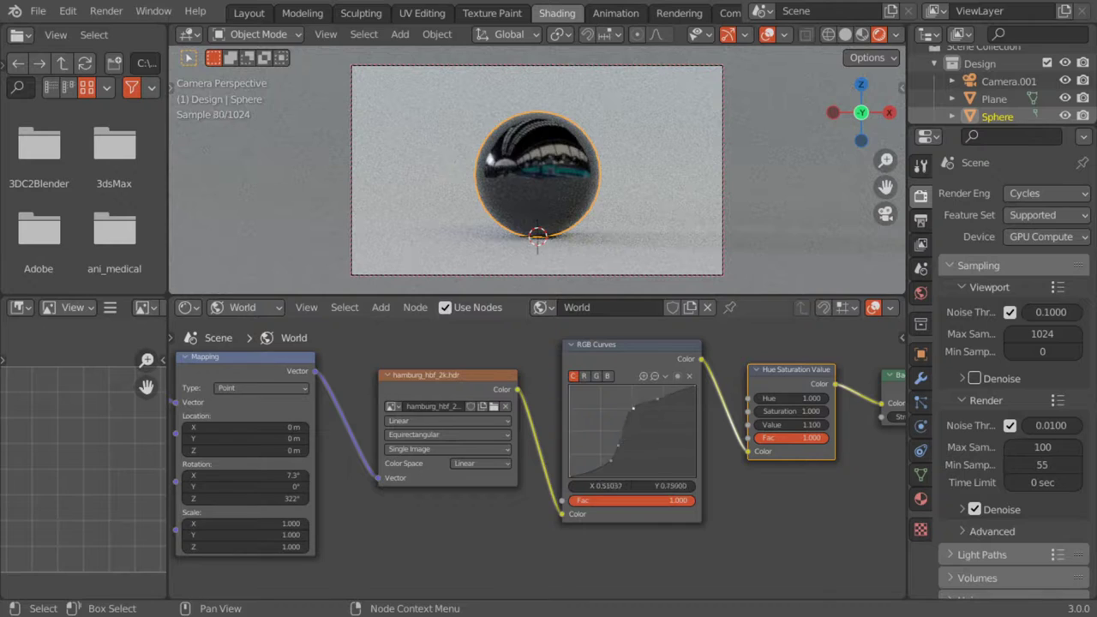
pyautogui.moveTo(621, 447)
pyautogui.mouseDown()
pyautogui.moveTo(607, 434)
pyautogui.moveTo(612, 460)
pyautogui.mouseUp()
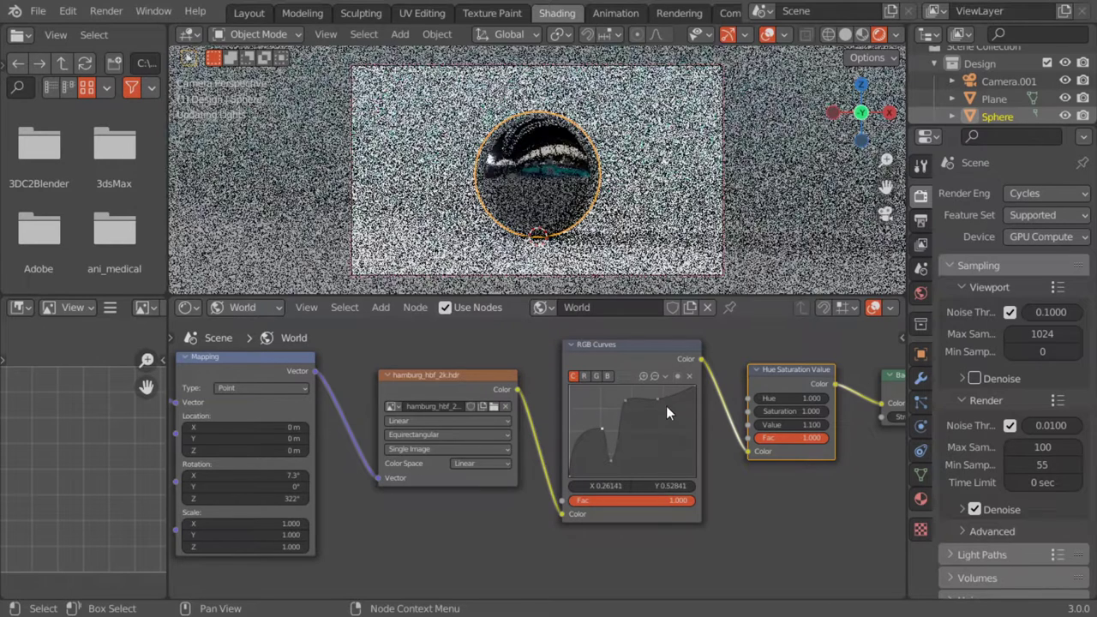
pyautogui.moveTo(657, 395); pyautogui.dragTo(657, 415)
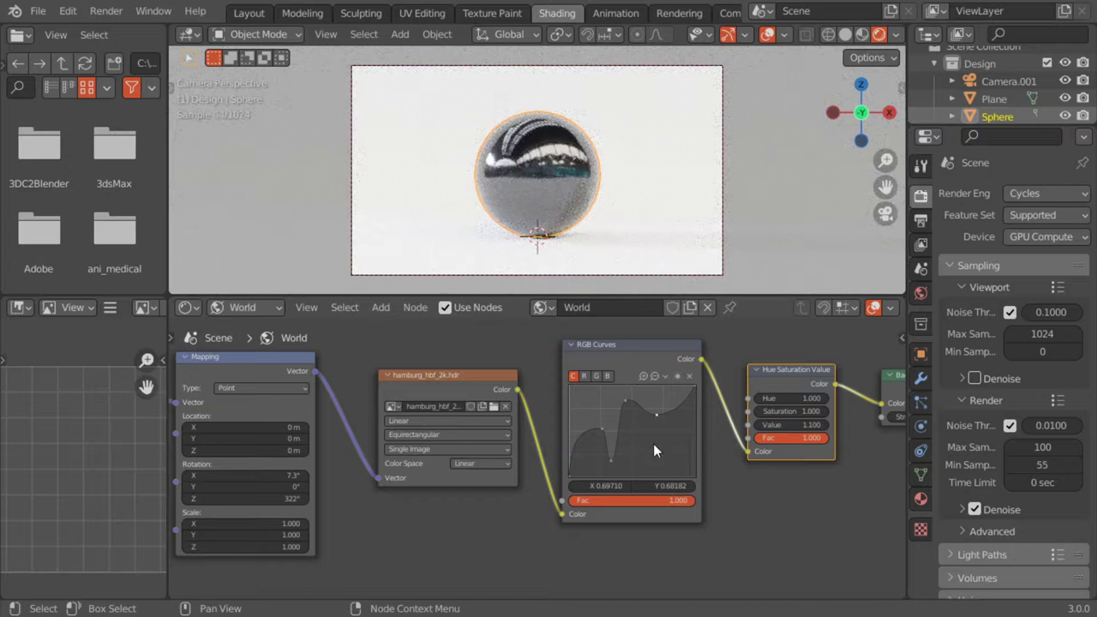
pyautogui.click(290, 498)
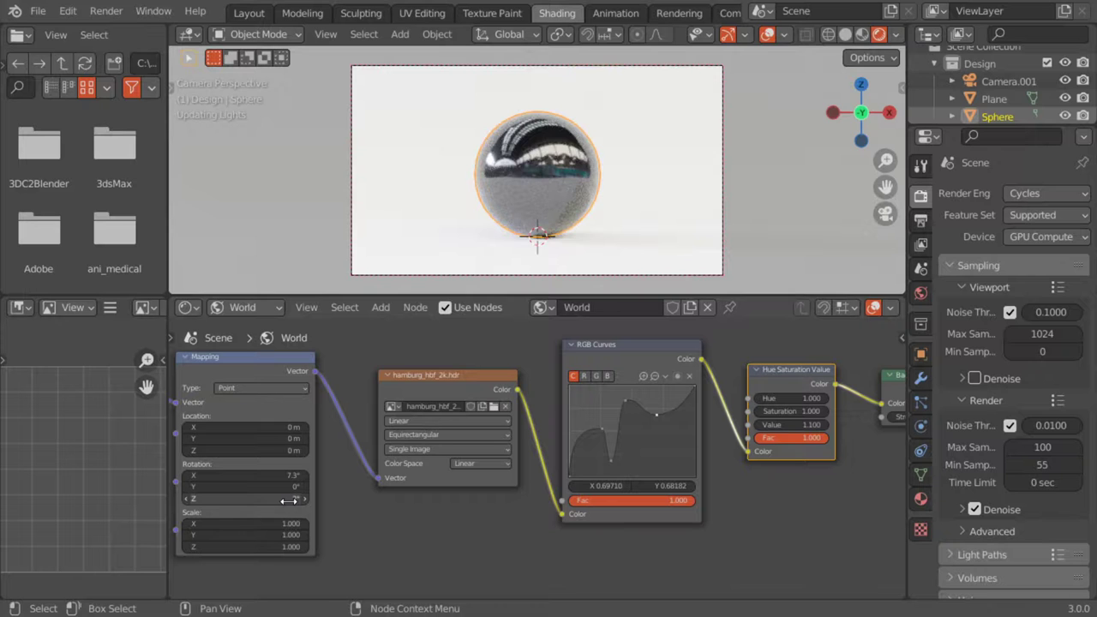
pyautogui.press('Return')
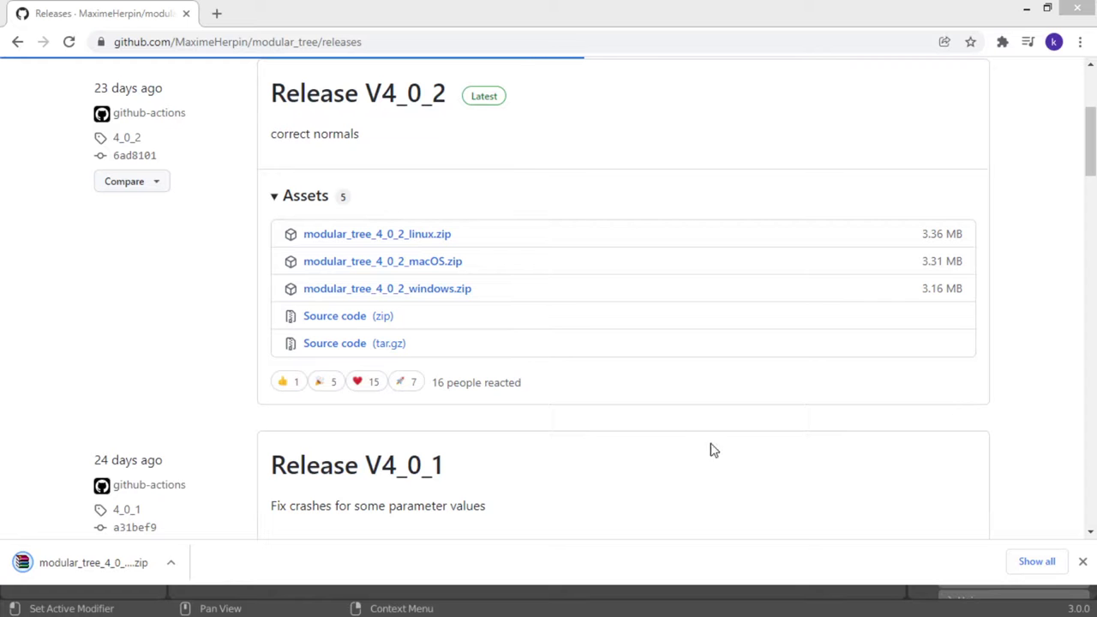
pyautogui.moveTo(1090, 182)
pyautogui.mouseDown()
pyautogui.moveTo(1091, 141)
pyautogui.moveTo(1090, 258)
pyautogui.mouseUp()
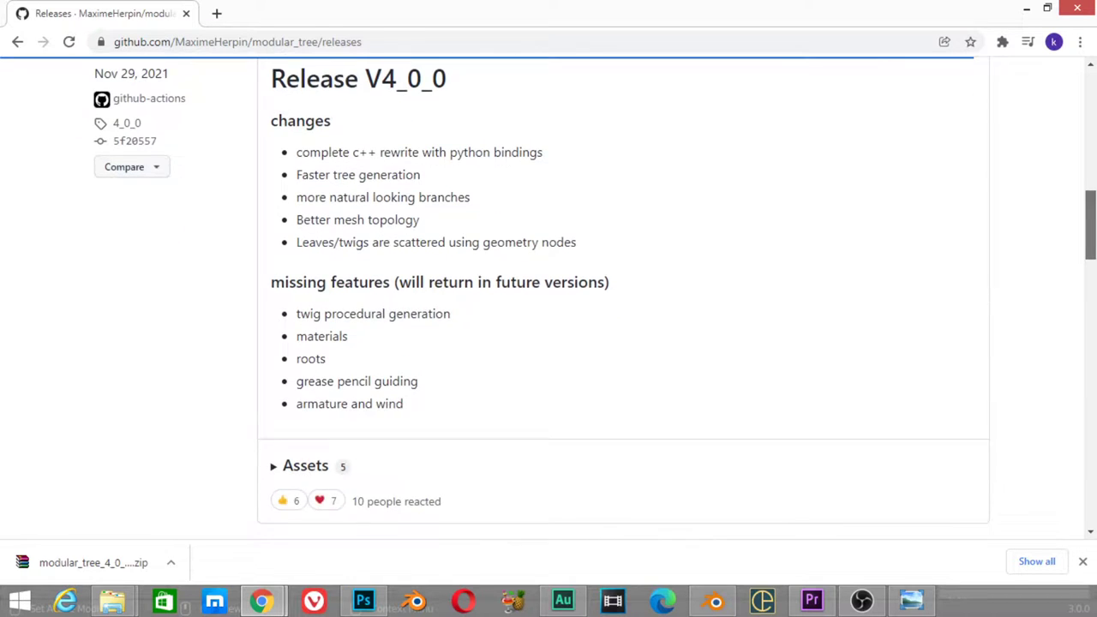
pyautogui.scroll(1, 595, 293)
pyautogui.scroll(2, 595, 293)
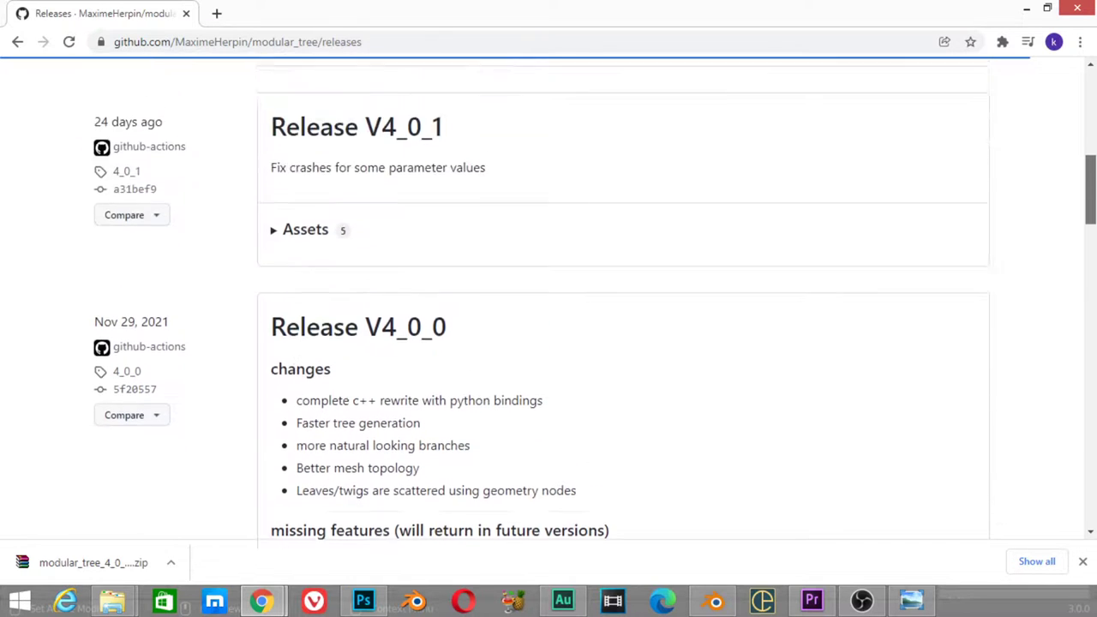
pyautogui.scroll(2, 595, 298)
pyautogui.scroll(1, 594, 298)
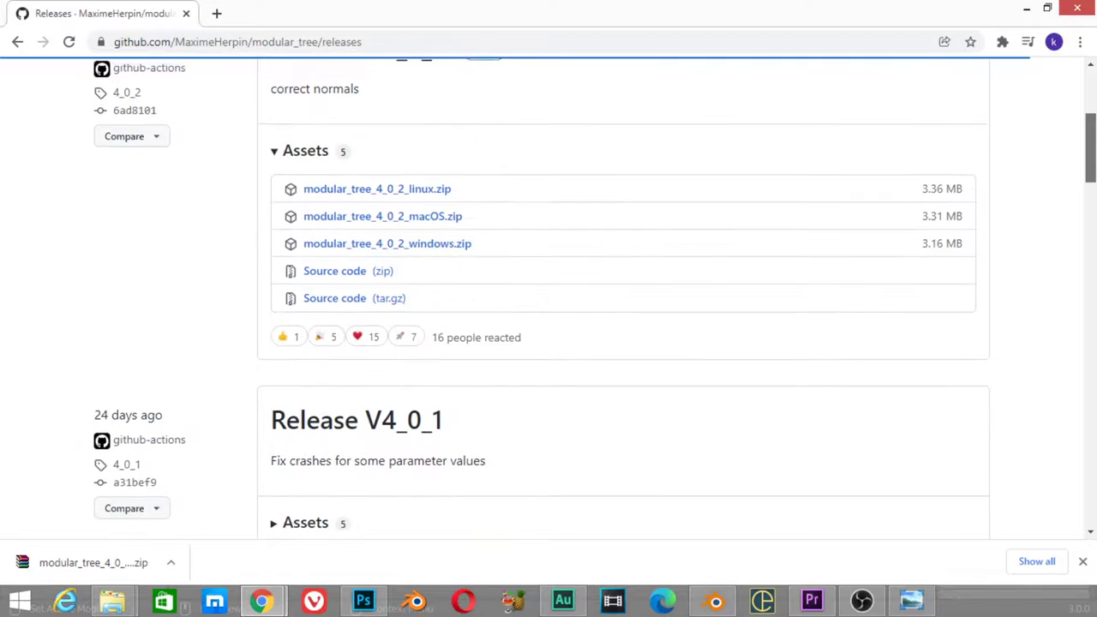
pyautogui.scroll(1, 594, 298)
pyautogui.scroll(1, 594, 298)
pyautogui.scroll(1, 595, 298)
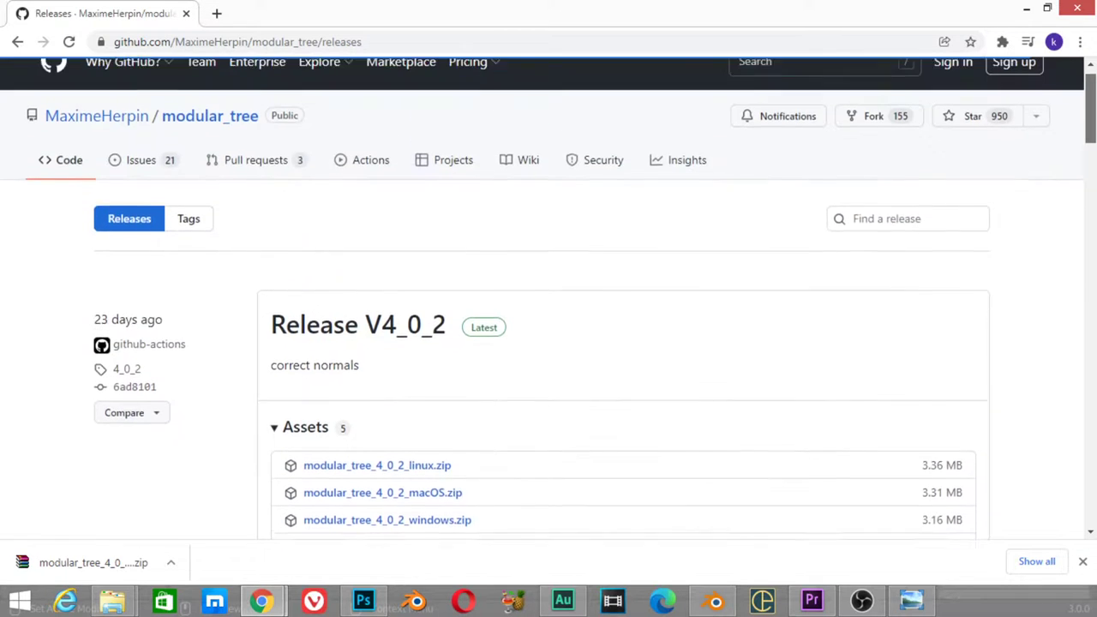
pyautogui.scroll(1, 595, 298)
pyautogui.scroll(-3, 595, 297)
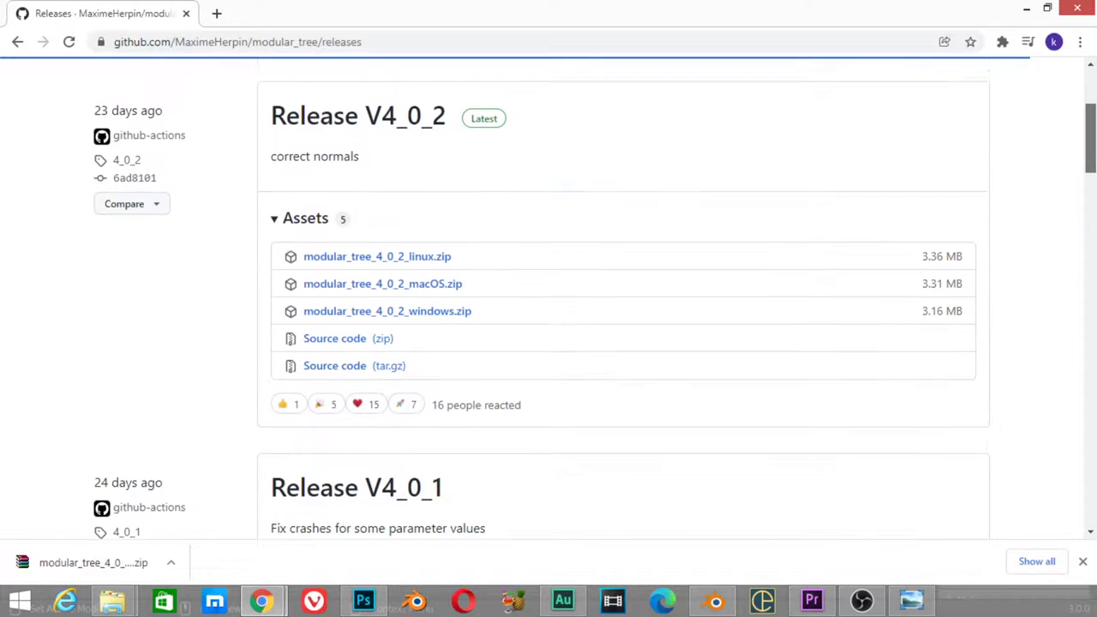
pyautogui.scroll(-1, 594, 297)
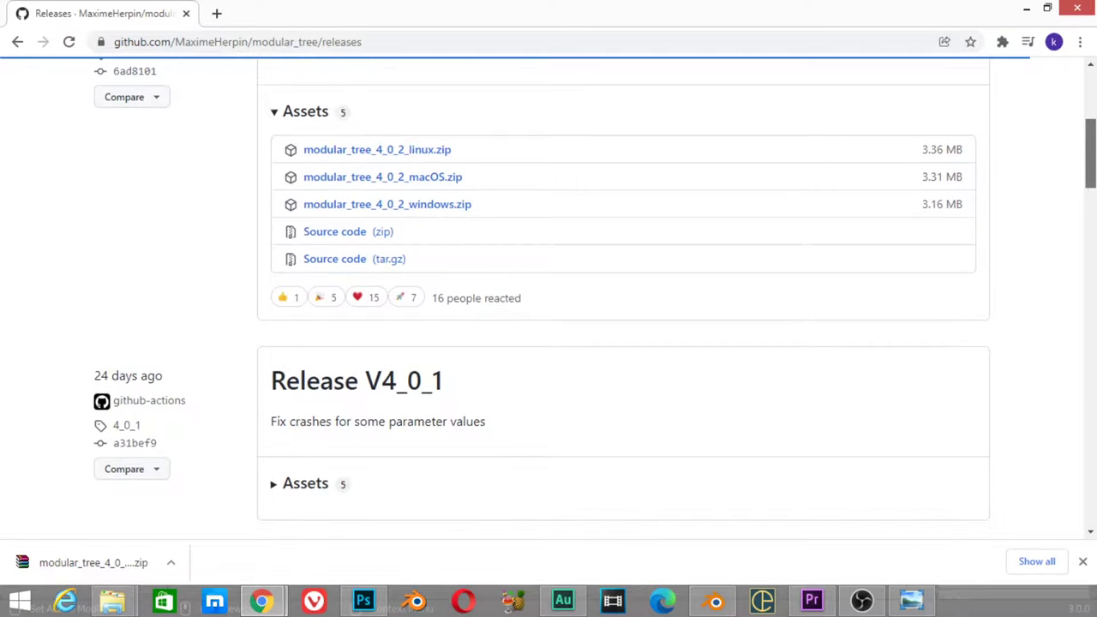
pyautogui.scroll(-2, 595, 297)
pyautogui.scroll(-2, 595, 297)
pyautogui.scroll(-3, 595, 298)
pyautogui.scroll(-2, 595, 298)
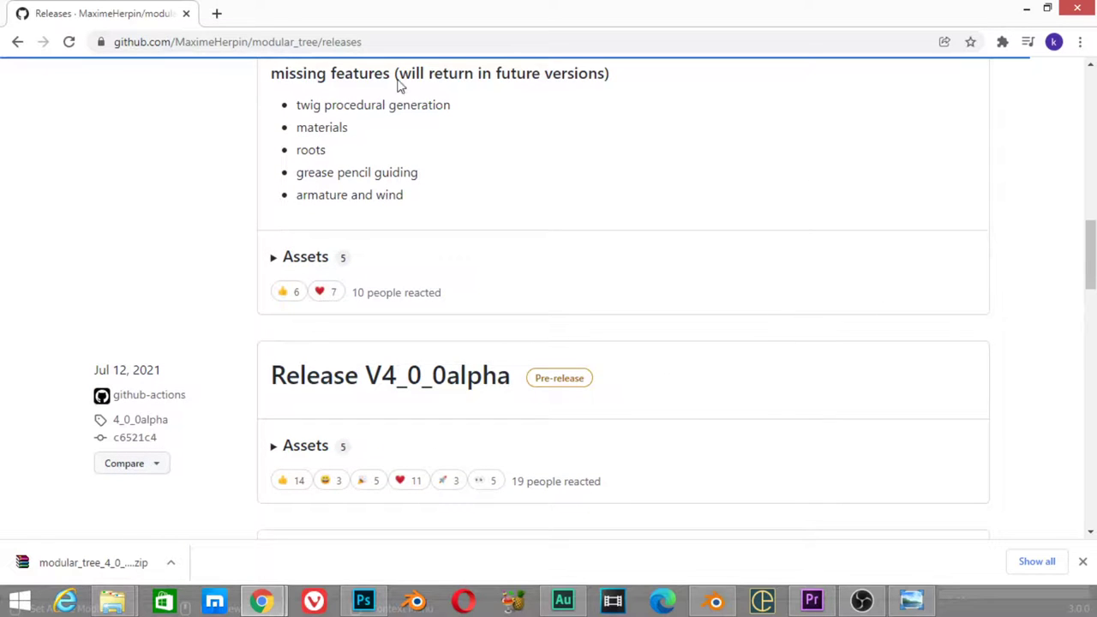
pyautogui.moveTo(1089, 289); pyautogui.dragTo(1073, 167)
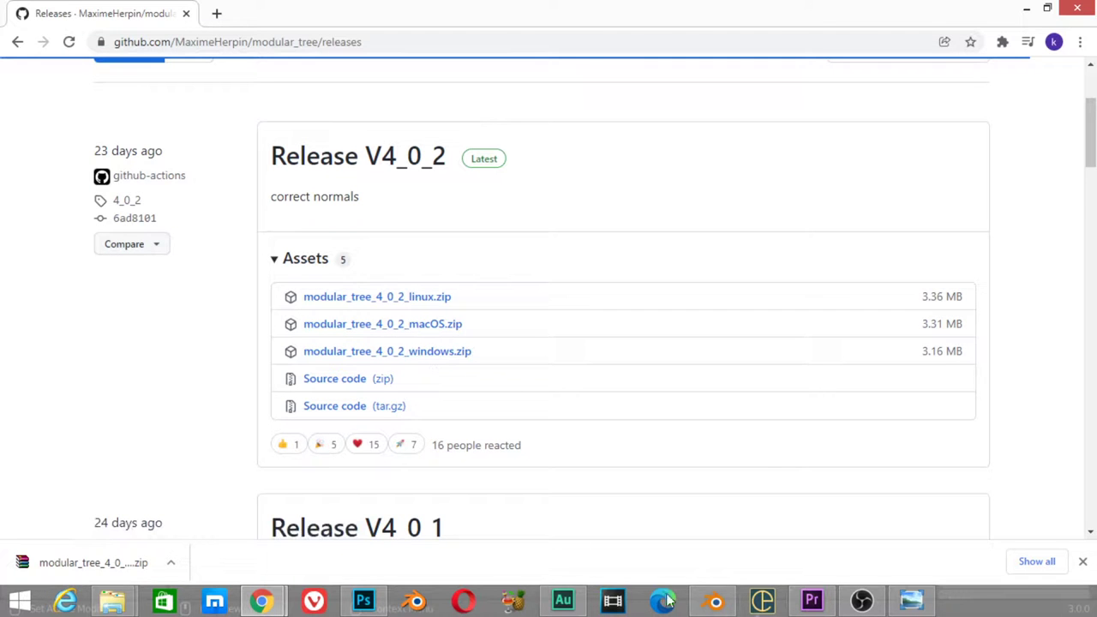
# Enable the Generic: Modular Tree 4.0.2 add-on in Preferences, then close Preferences.
pyautogui.click(719, 603)
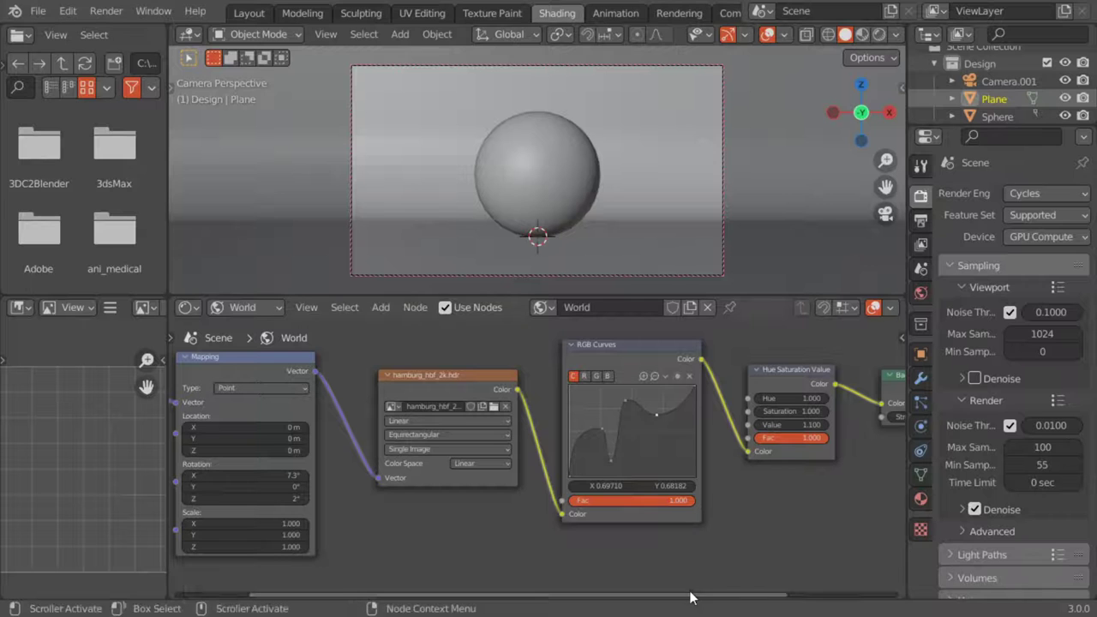
pyautogui.click(49, 12)
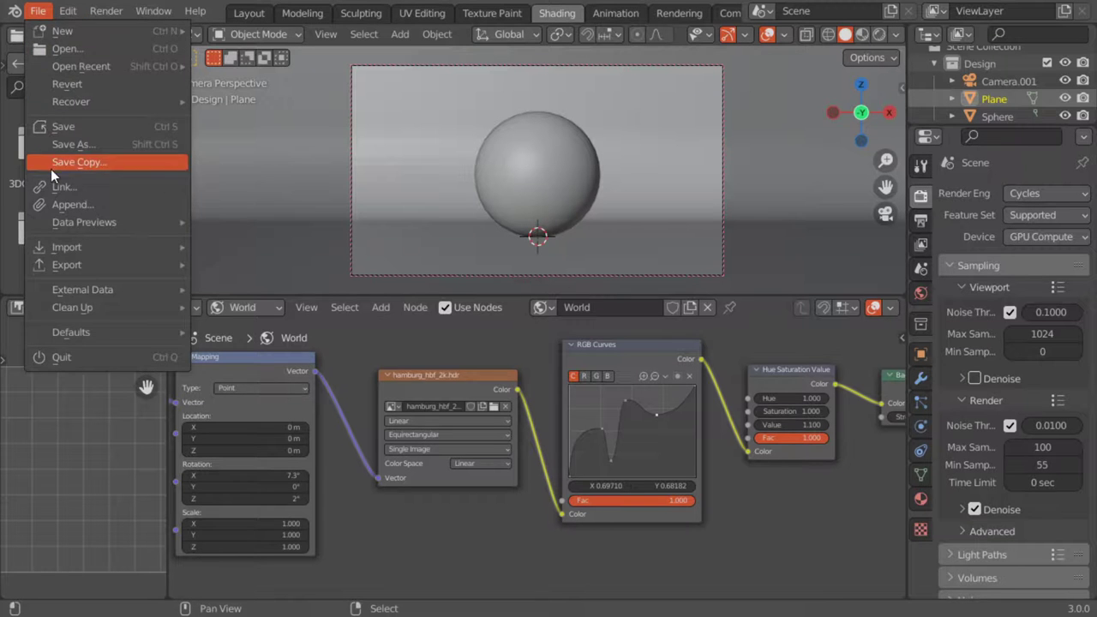
pyautogui.click(64, 14)
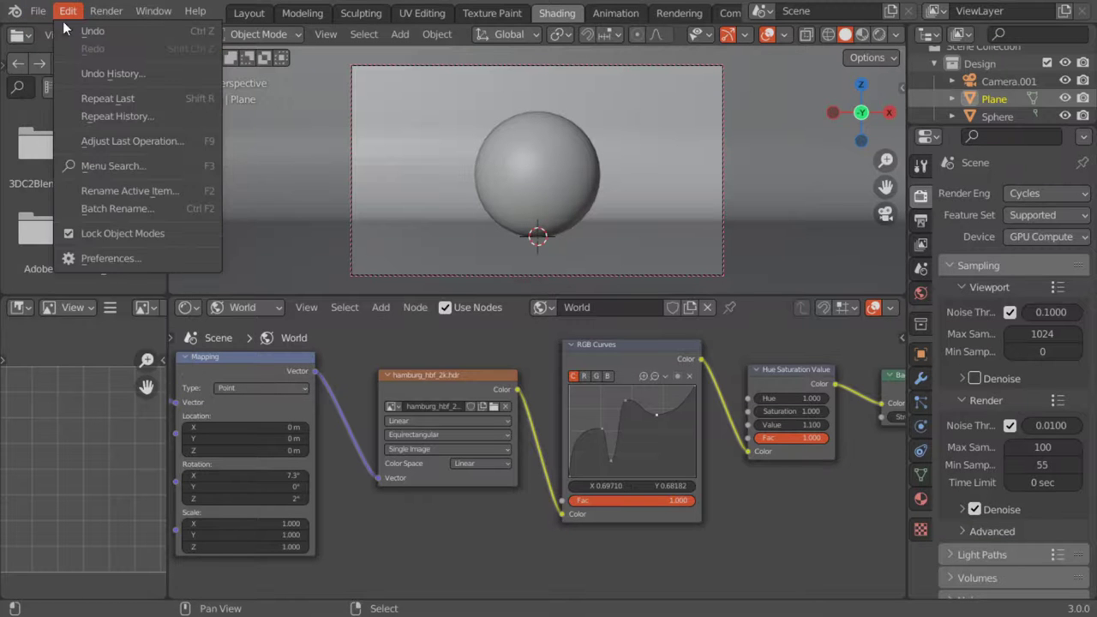
pyautogui.click(134, 260)
pyautogui.click(66, 195)
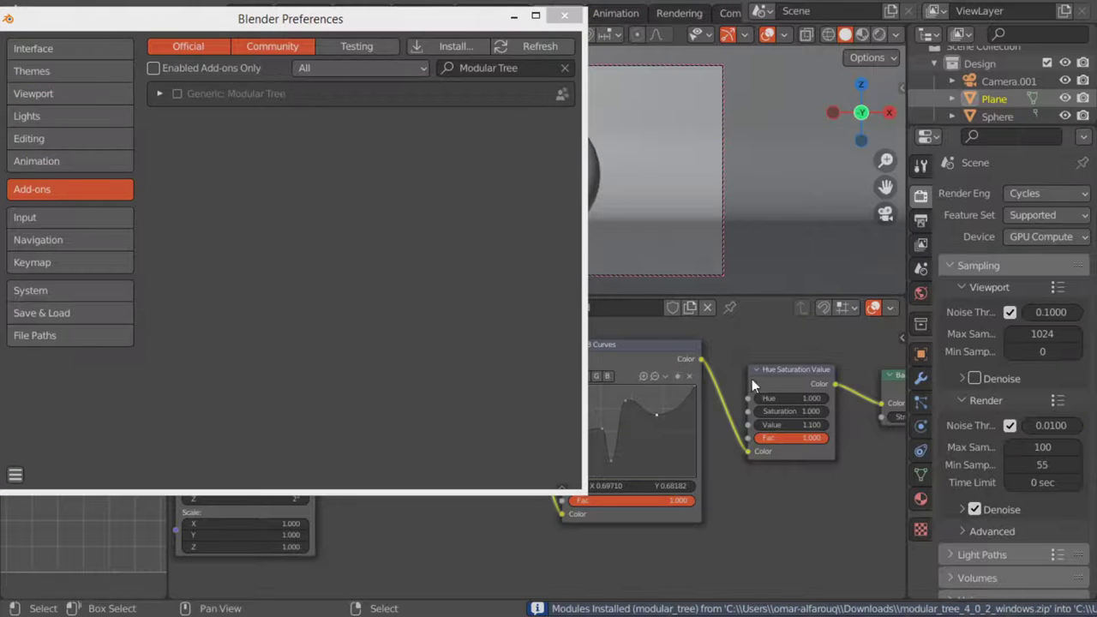
pyautogui.click(160, 95)
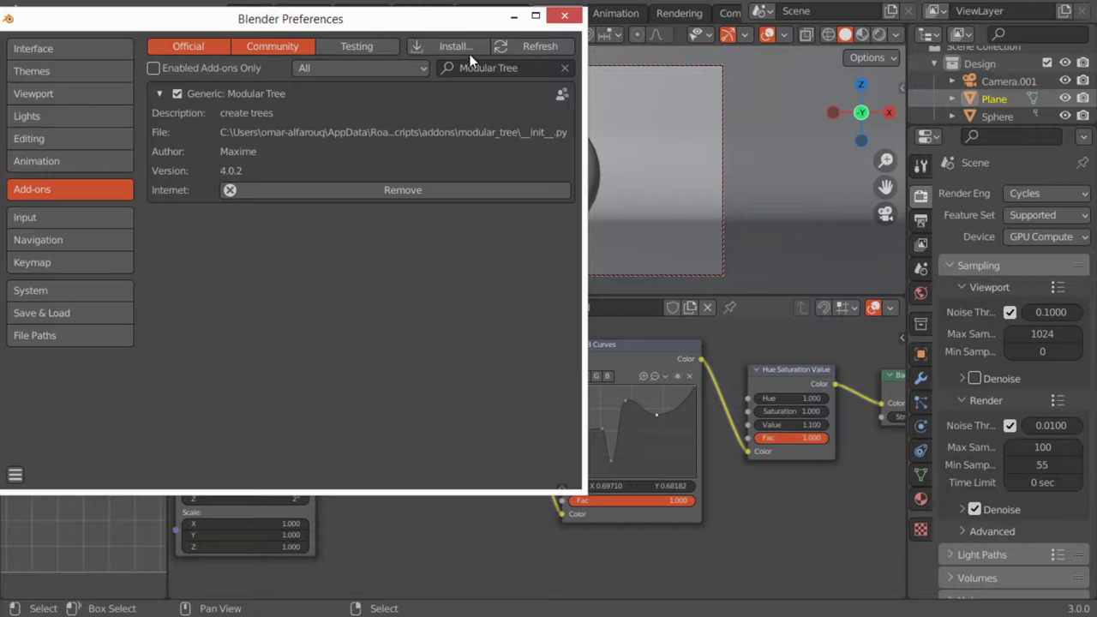
pyautogui.click(562, 17)
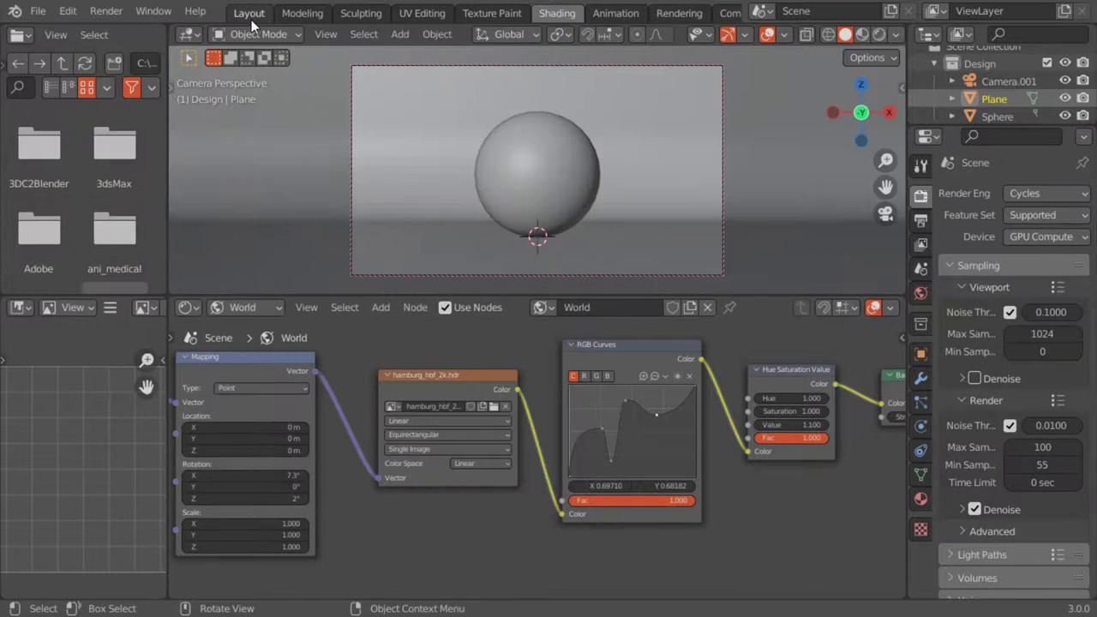
# Move the Plane and Sphere into a new hidden 'old2' collection and split the viewport in two.
pyautogui.click(252, 17)
pyautogui.moveTo(522, 199)
pyautogui.keyDown('ctrl'); pyautogui.mouseDown(button='middle')
pyautogui.moveTo(563, 350)
pyautogui.moveTo(518, 251)
pyautogui.mouseUp(button='middle'); pyautogui.keyUp('ctrl')
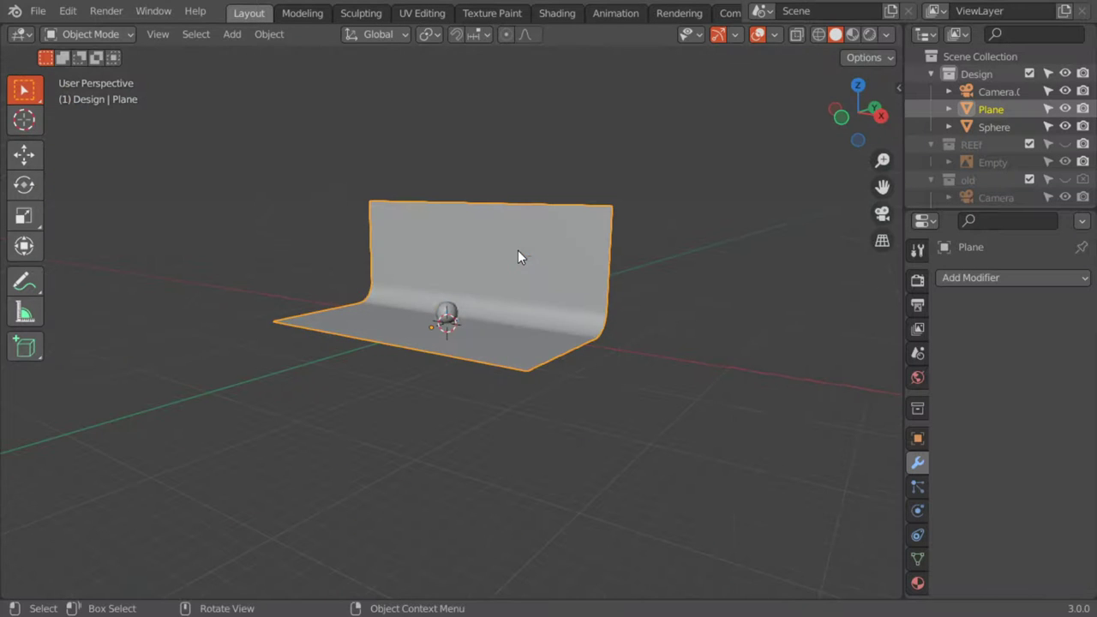
pyautogui.press('m')
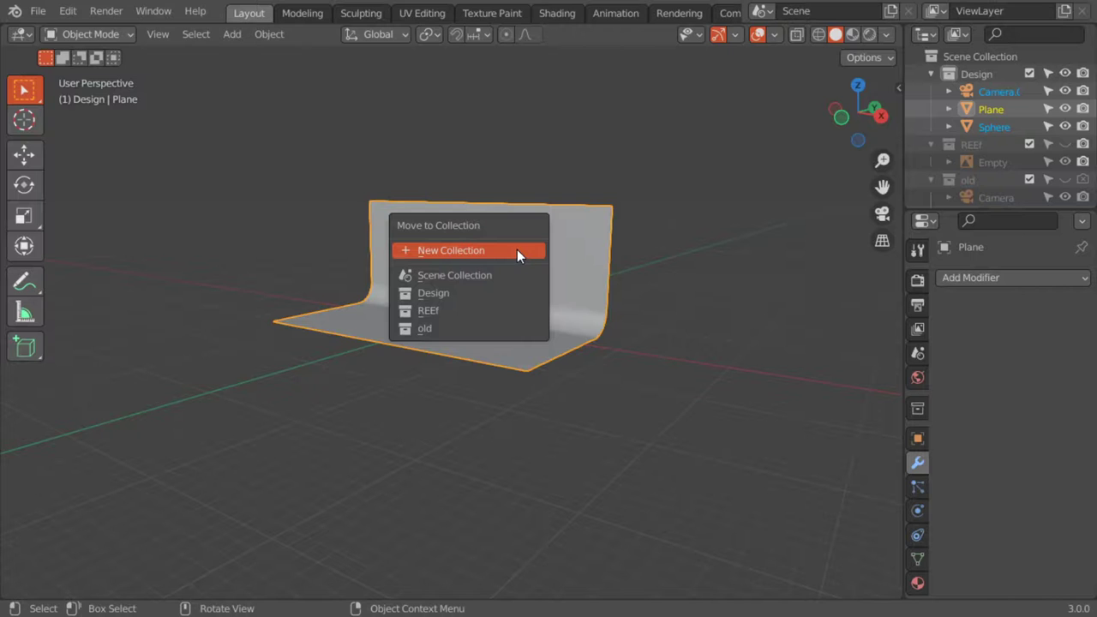
pyautogui.click(517, 249)
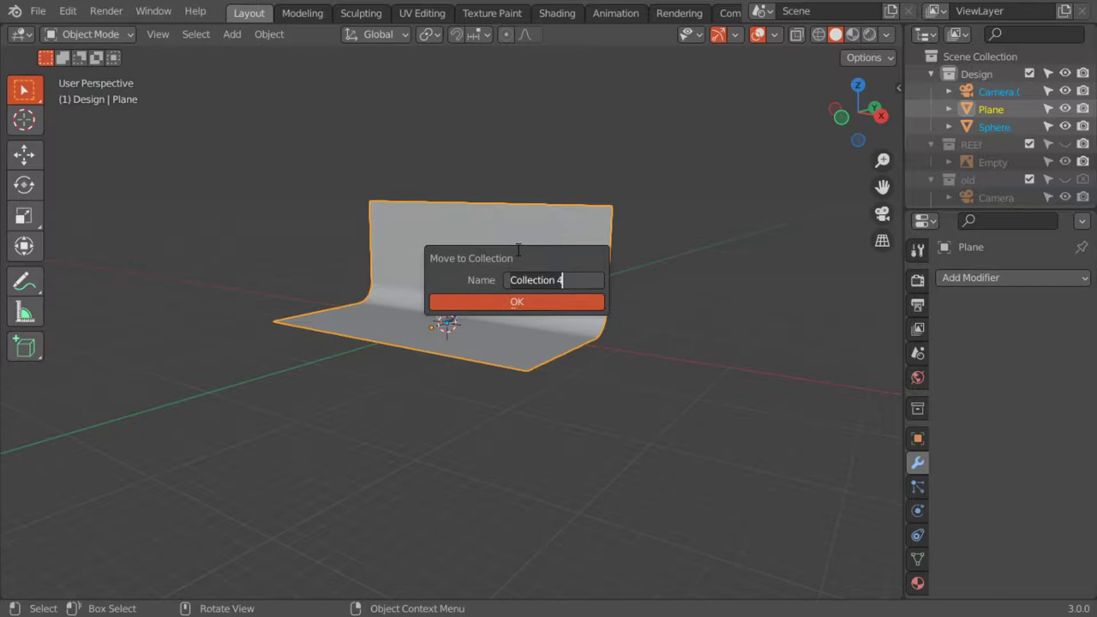
pyautogui.write('old2')
pyautogui.click(544, 300)
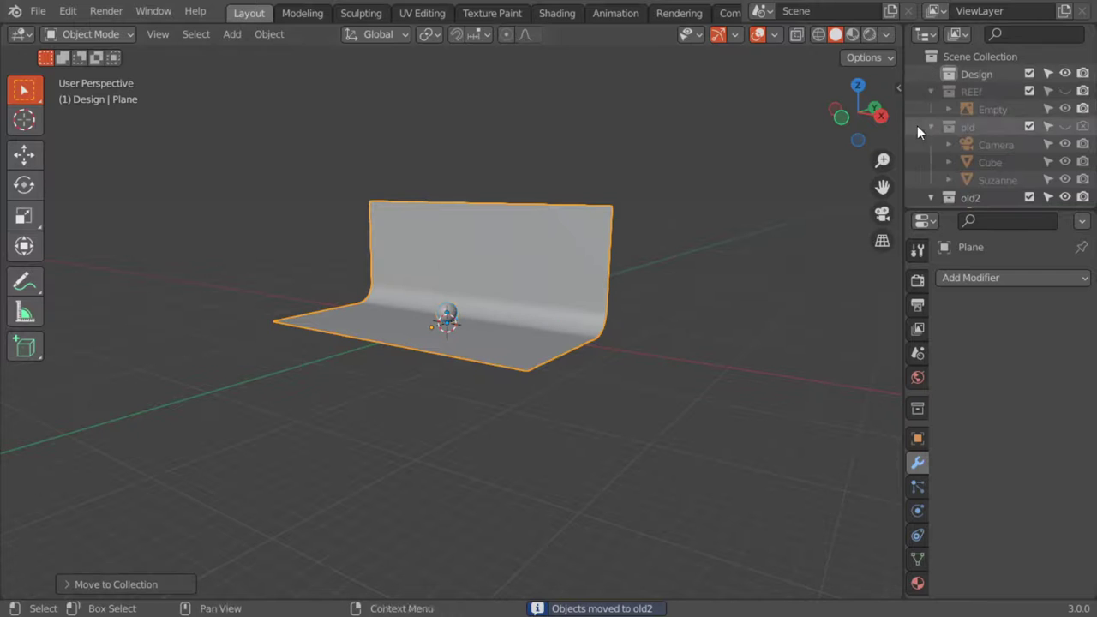
pyautogui.click(1065, 197)
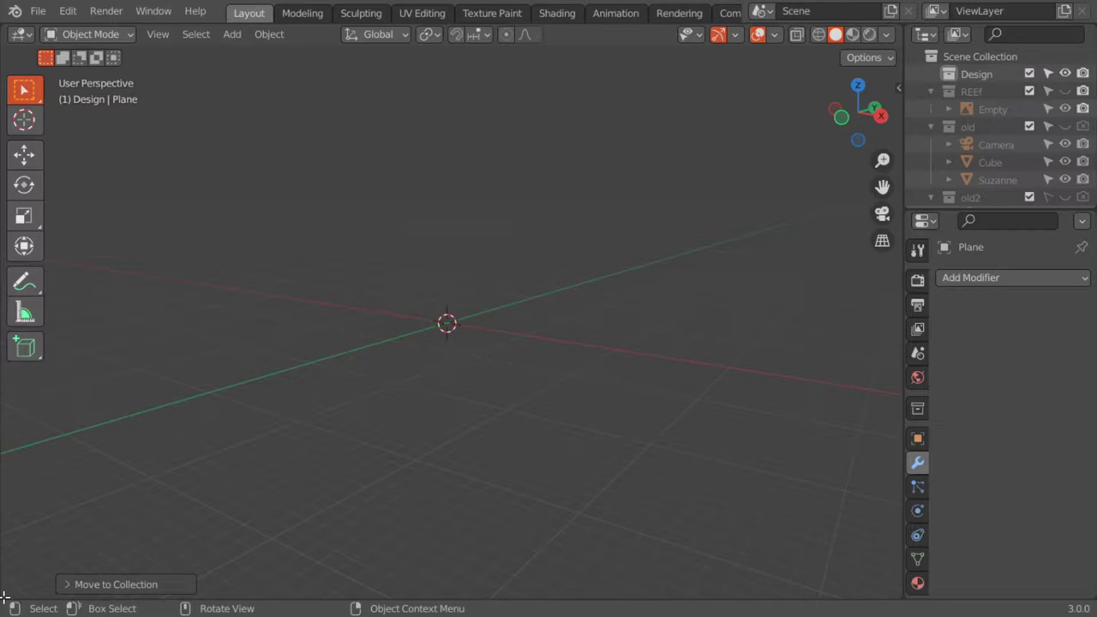
pyautogui.moveTo(4, 597); pyautogui.dragTo(29, 221)
# Turn the lower area into an Mtree editor with a new node tree named 'tree_new'.
pyautogui.click(28, 245)
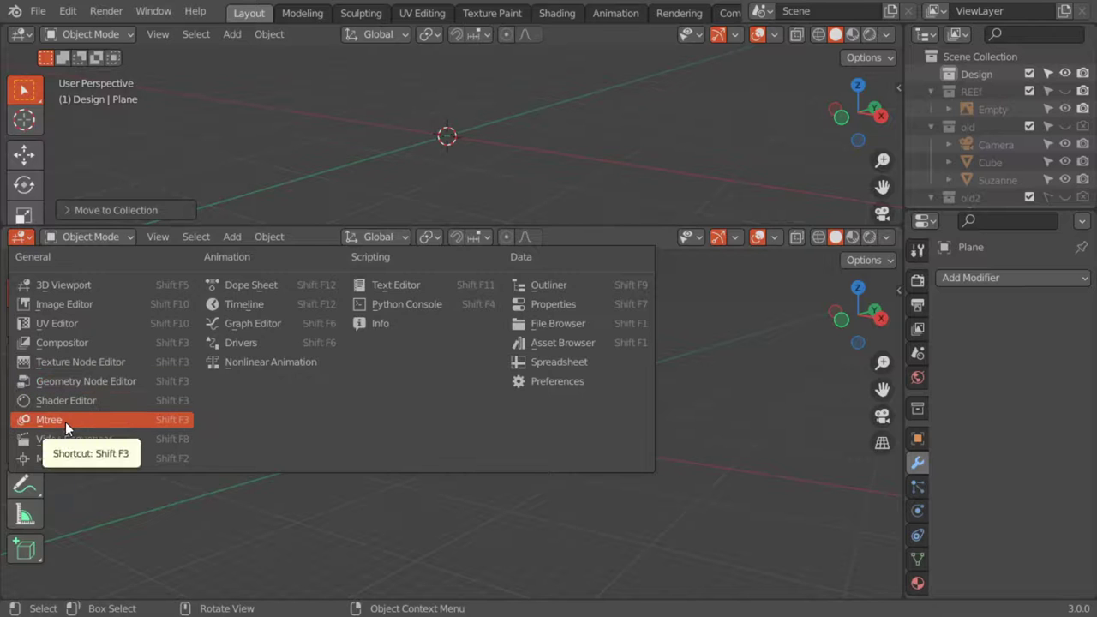
pyautogui.click(52, 421)
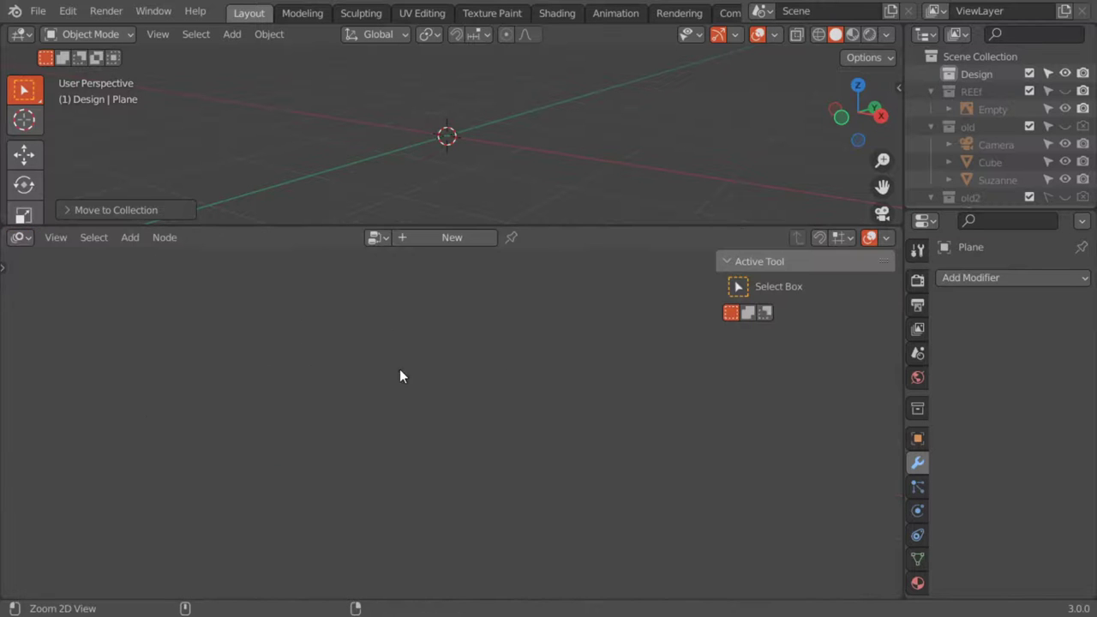
pyautogui.click(438, 239)
pyautogui.click(438, 239)
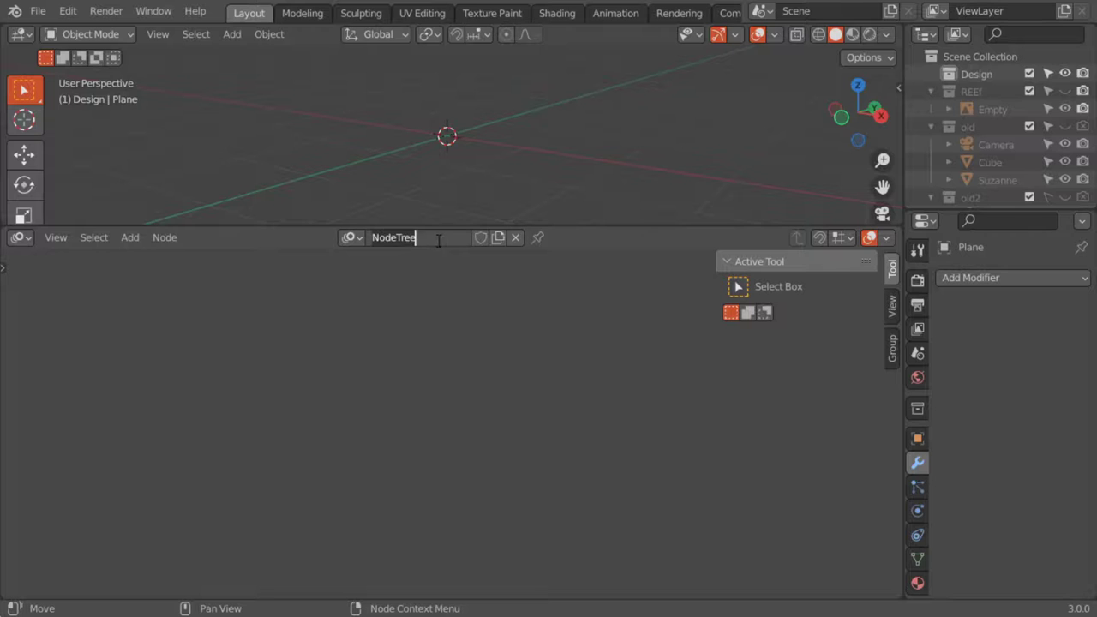
pyautogui.write('tree_')
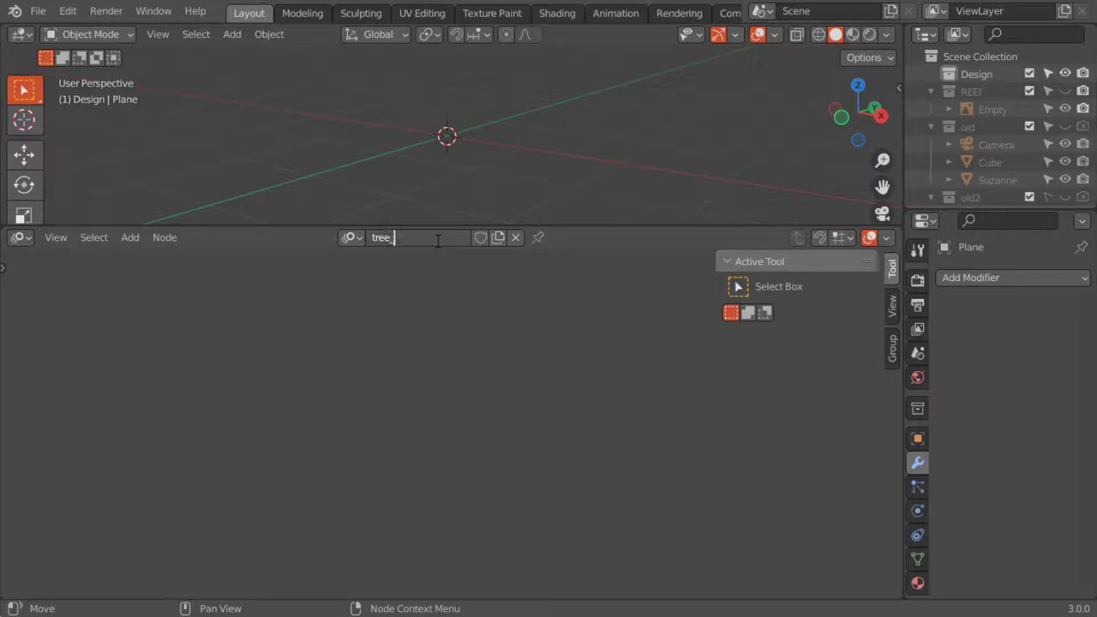
pyautogui.write('new')
pyautogui.press('Return')
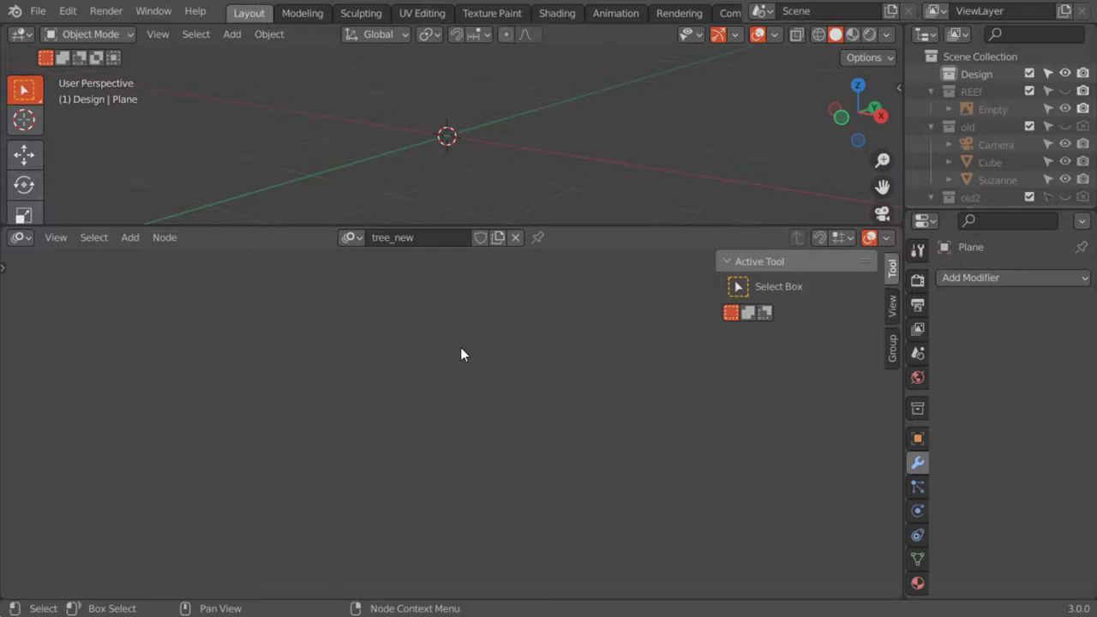
# Check the node group inputs and outputs, then bring up the Mtree node list.
pyautogui.click(892, 306)
pyautogui.click(891, 343)
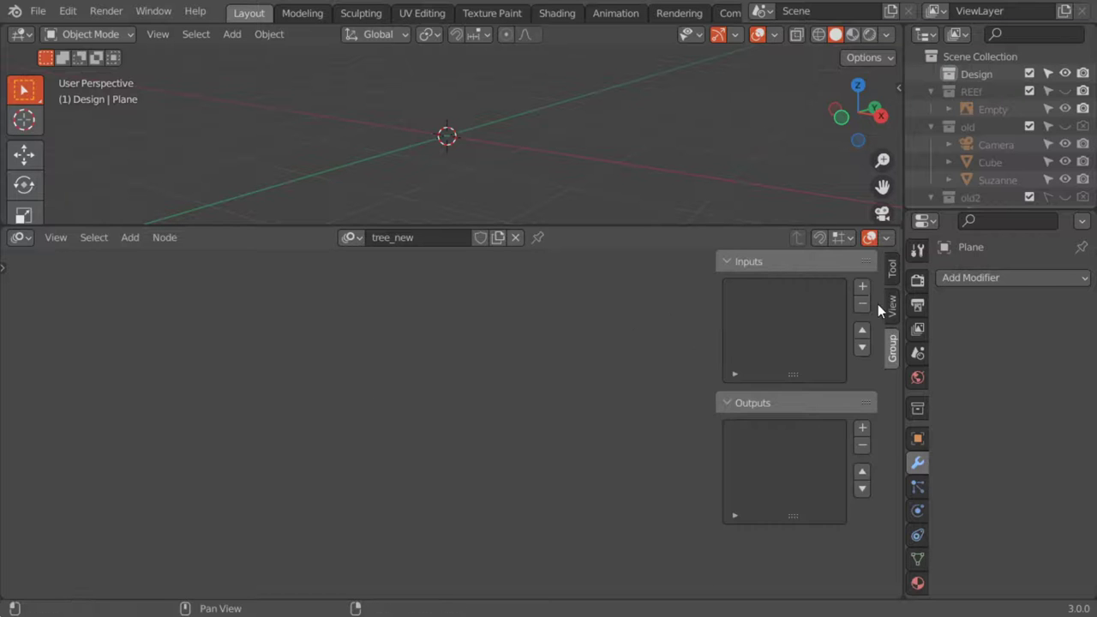
pyautogui.click(890, 271)
pyautogui.hotkey('shift', 'a')
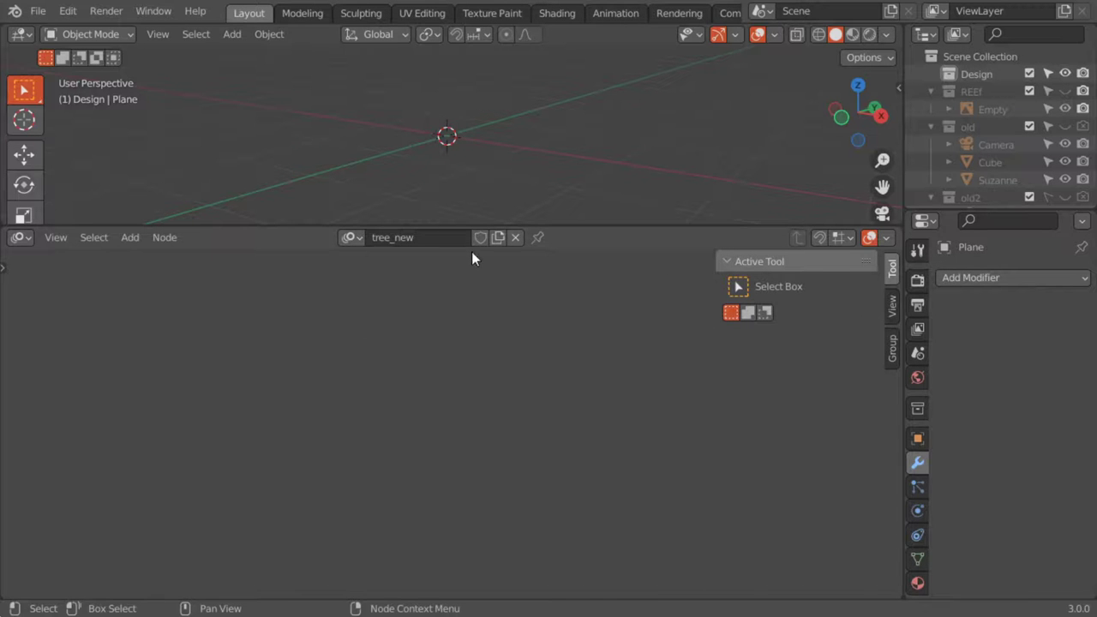
pyautogui.click(165, 238)
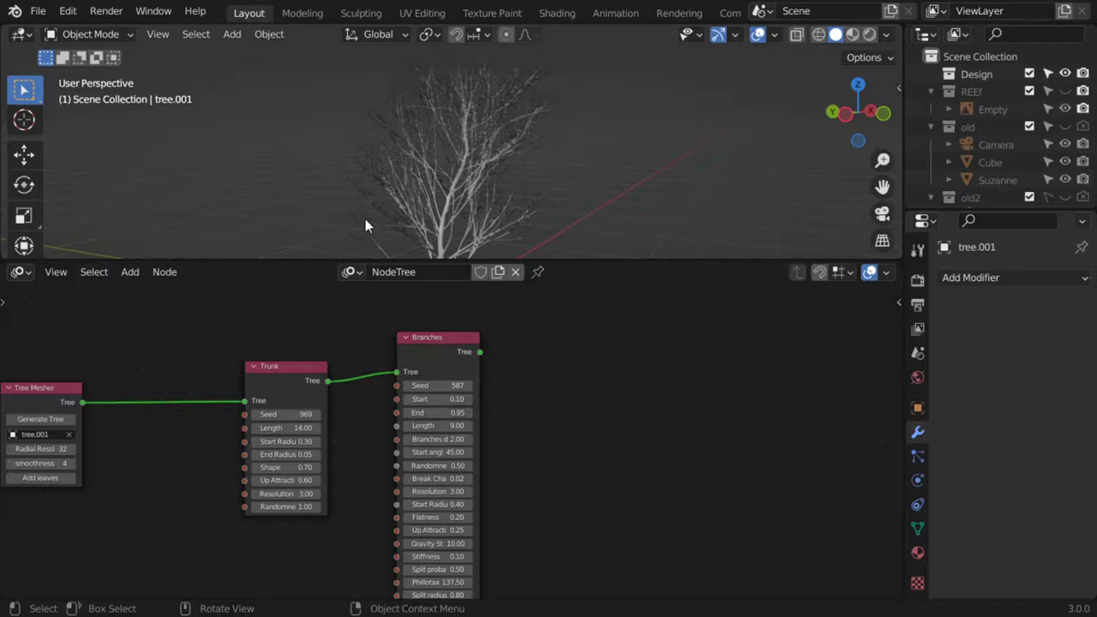
# Enlarge the 3D viewport, orbit around the tree, and move the Tree Mesher node into view.
pyautogui.moveTo(278, 262); pyautogui.dragTo(282, 352)
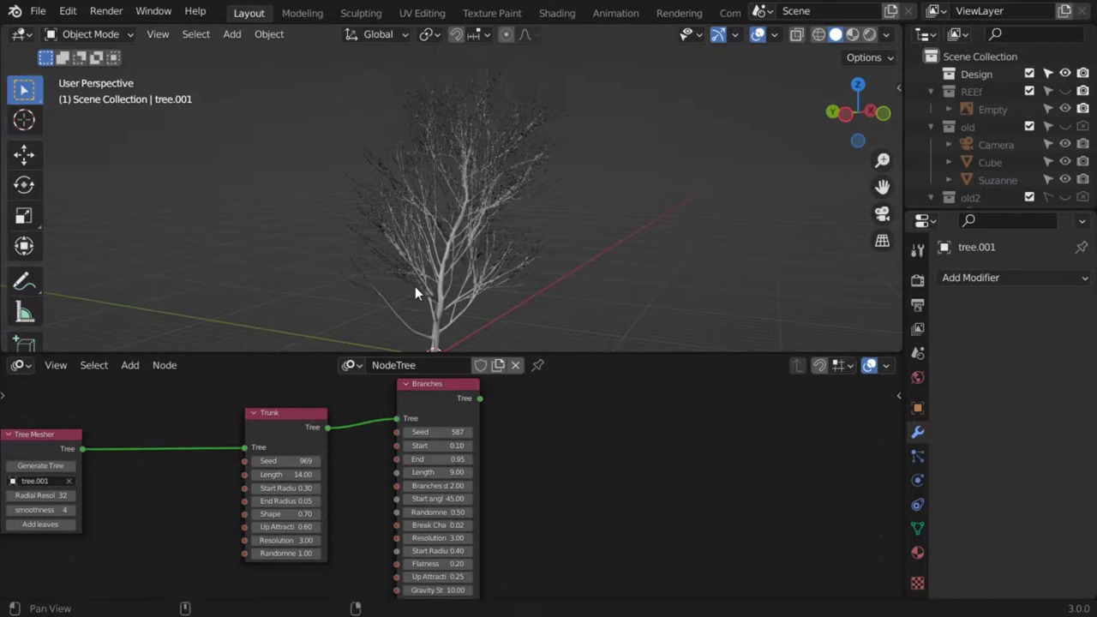
pyautogui.moveTo(405, 225); pyautogui.dragTo(545, 228, button='middle')
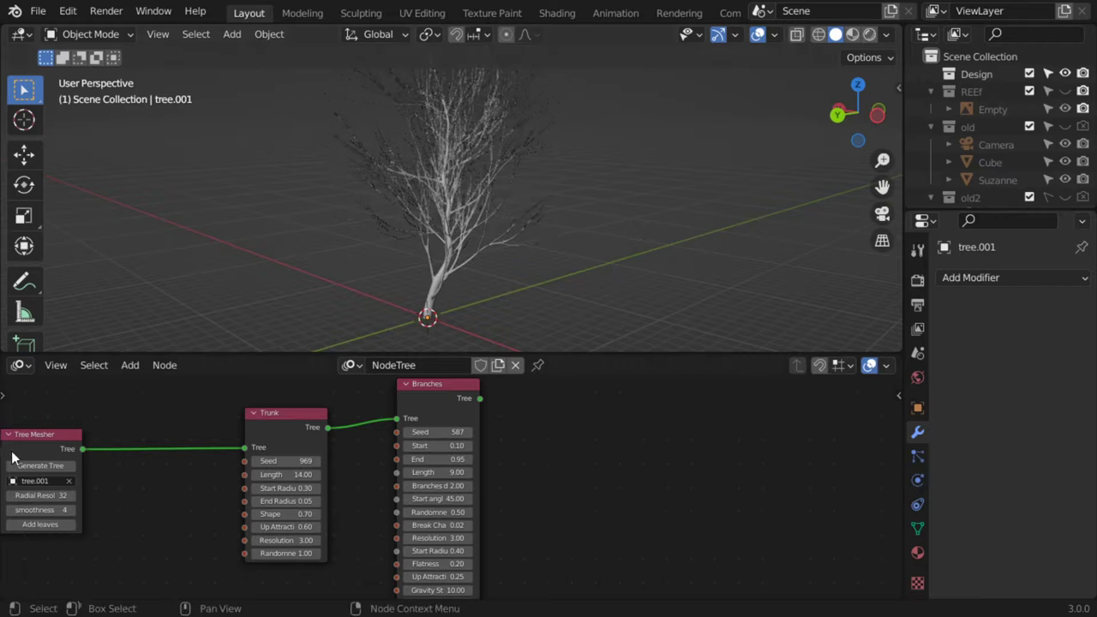
pyautogui.moveTo(33, 452); pyautogui.dragTo(126, 455)
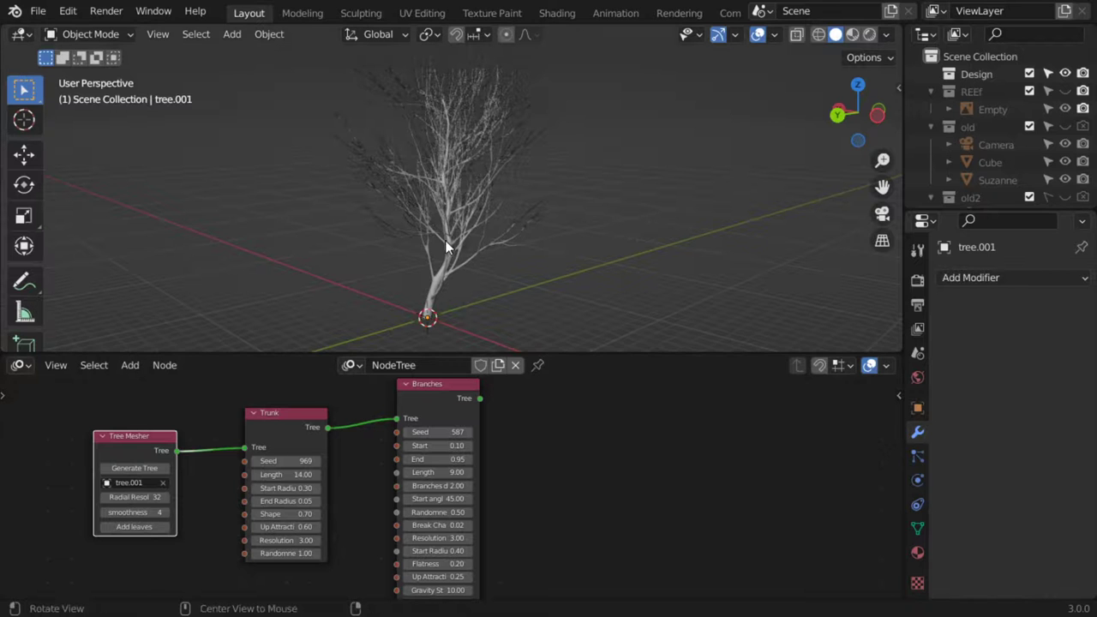
pyautogui.moveTo(445, 240); pyautogui.dragTo(517, 255, button='middle')
pyautogui.moveTo(443, 264); pyautogui.dragTo(250, 330, button='middle')
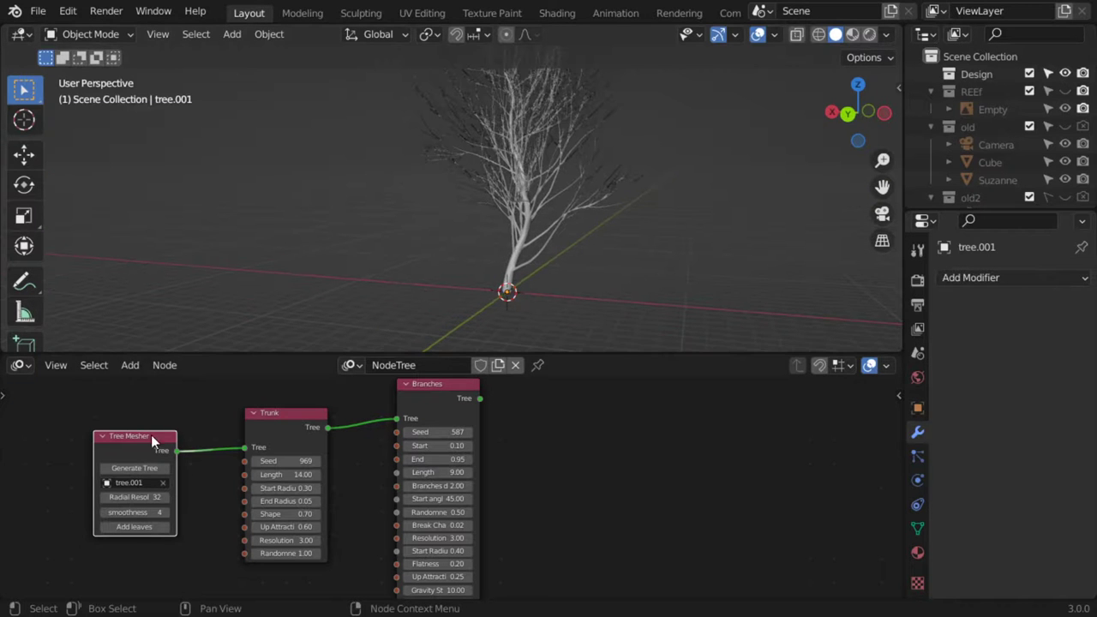
pyautogui.moveTo(150, 434); pyautogui.dragTo(161, 434)
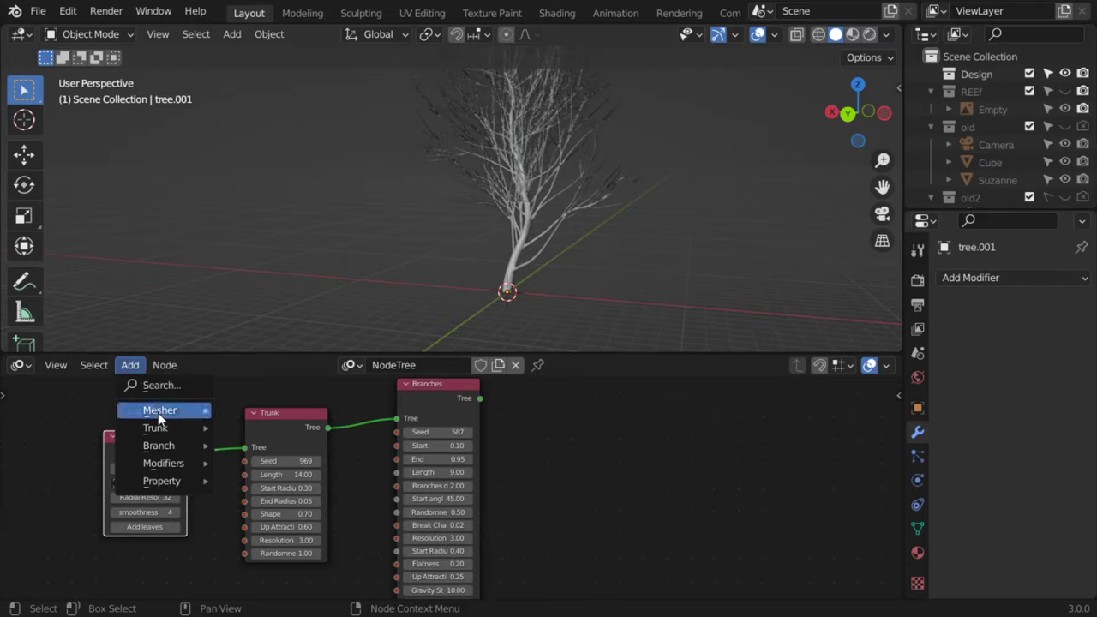
pyautogui.moveTo(159, 446)
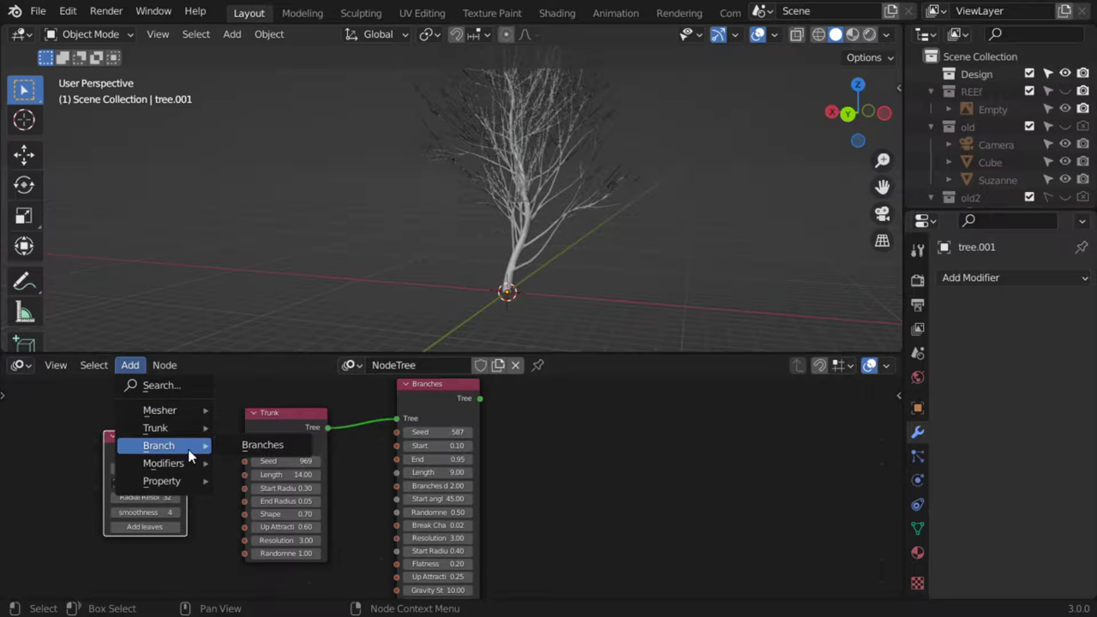
# Set the Branches node Seed to 5 and regenerate the tree.
pyautogui.scroll(1, 570, 443)
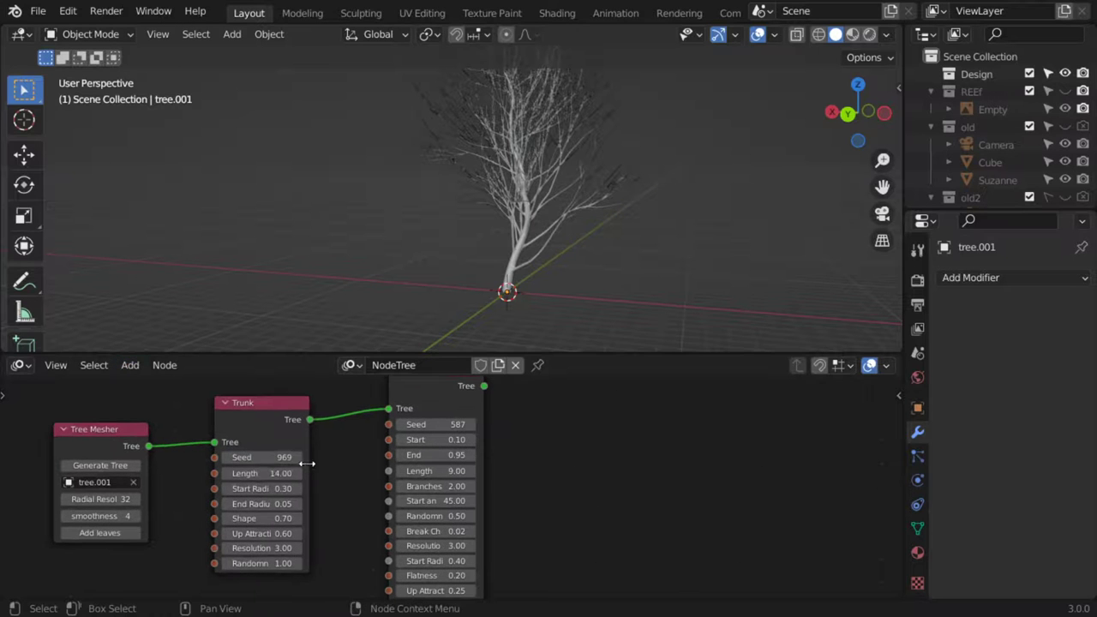
pyautogui.moveTo(609, 461); pyautogui.dragTo(622, 509, button='middle')
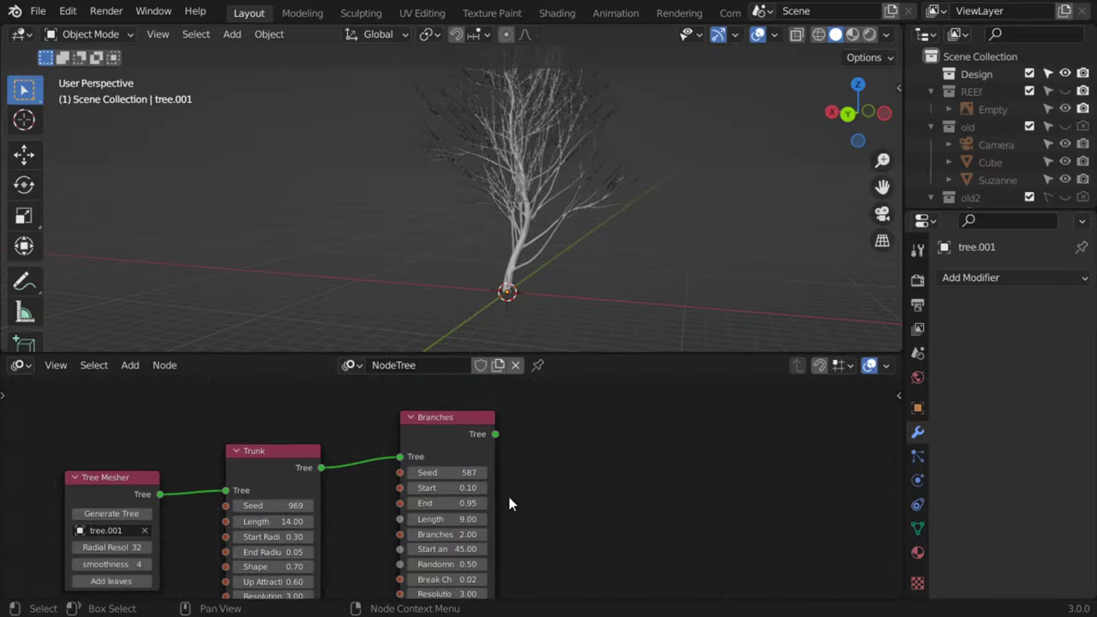
pyautogui.click(461, 474)
pyautogui.write('5')
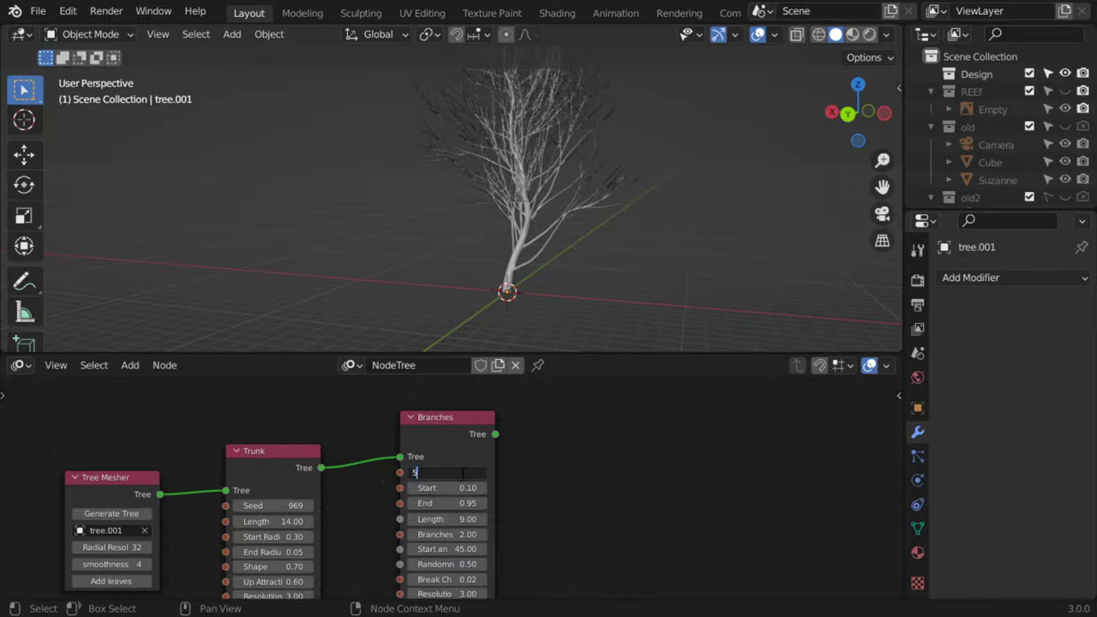
pyautogui.press('Return')
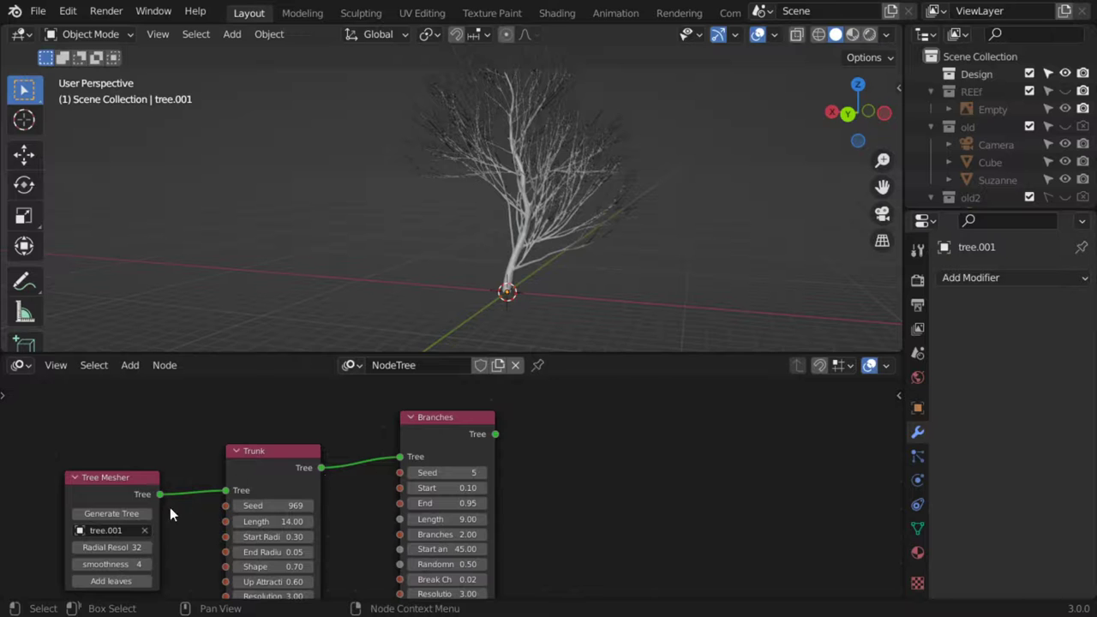
pyautogui.click(141, 514)
# Move the generated tree about 7.6 m along the X axis, beside the first tree.
pyautogui.click(549, 275)
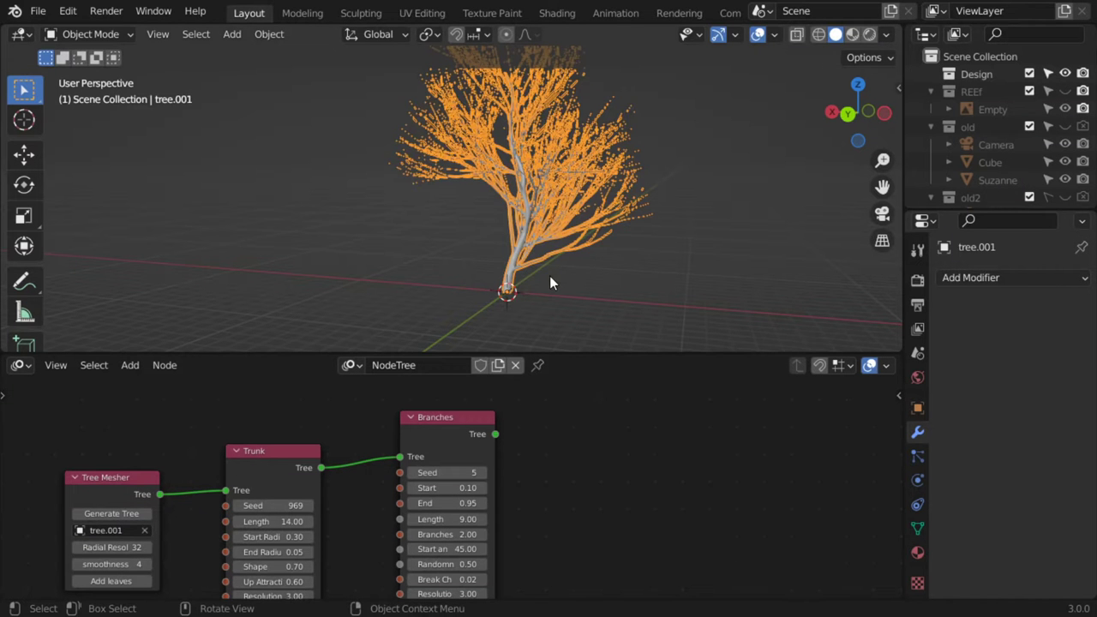
pyautogui.press('g')
pyautogui.press('x')
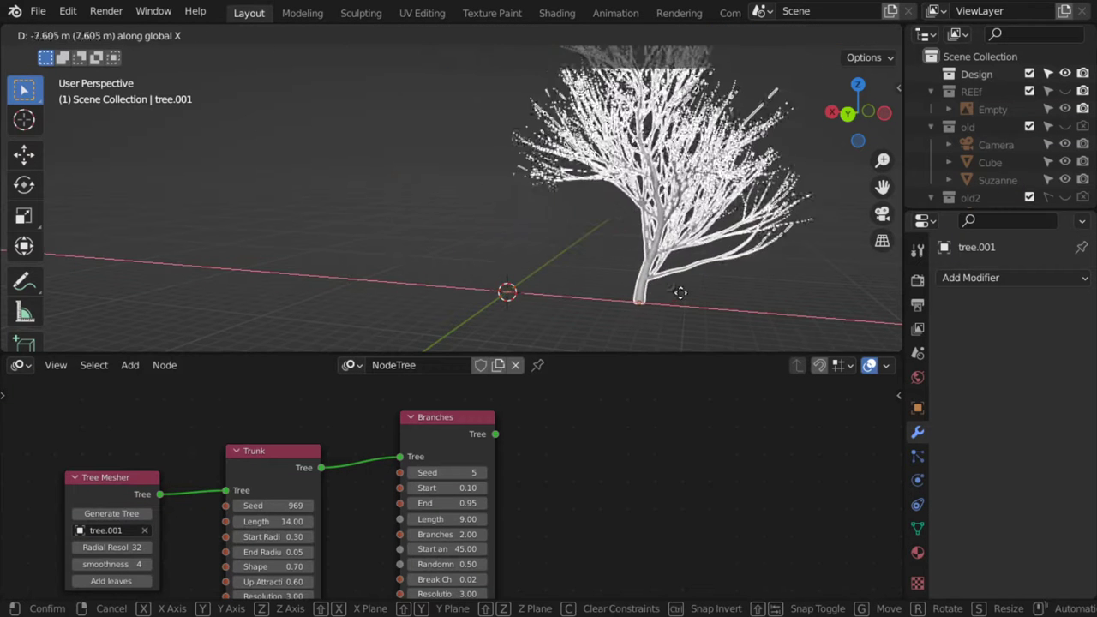
pyautogui.click(591, 284)
# Widen the Branches and Trunk nodes to show full labels, keeping trunk Length at 5.
pyautogui.scroll(1, 619, 304)
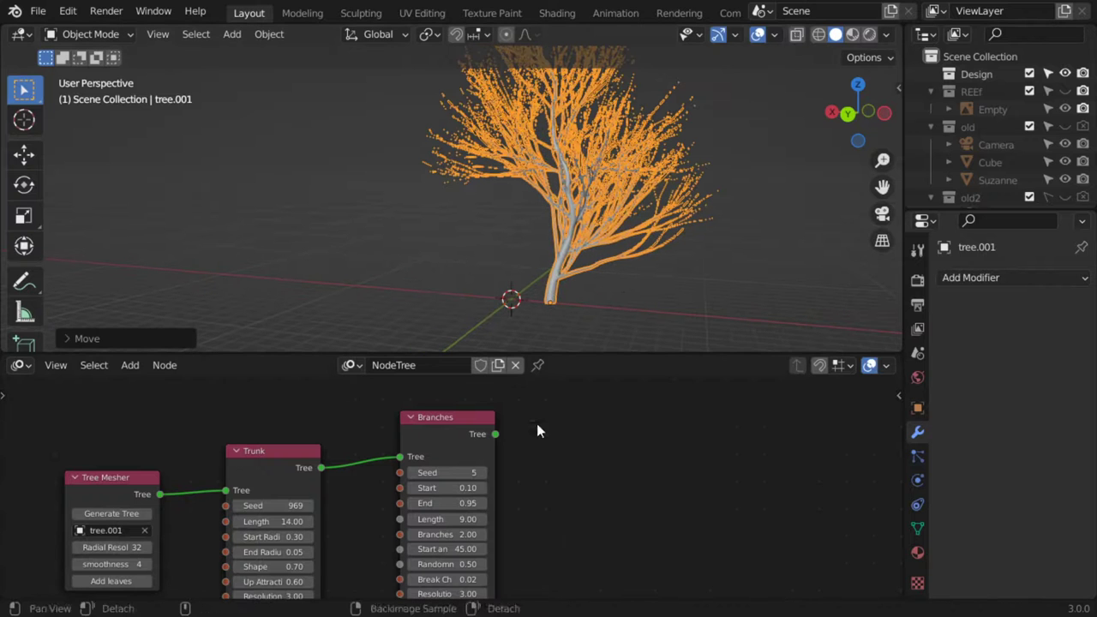
pyautogui.hscroll(-2, 536, 423)
pyautogui.scroll(-1, 571, 492)
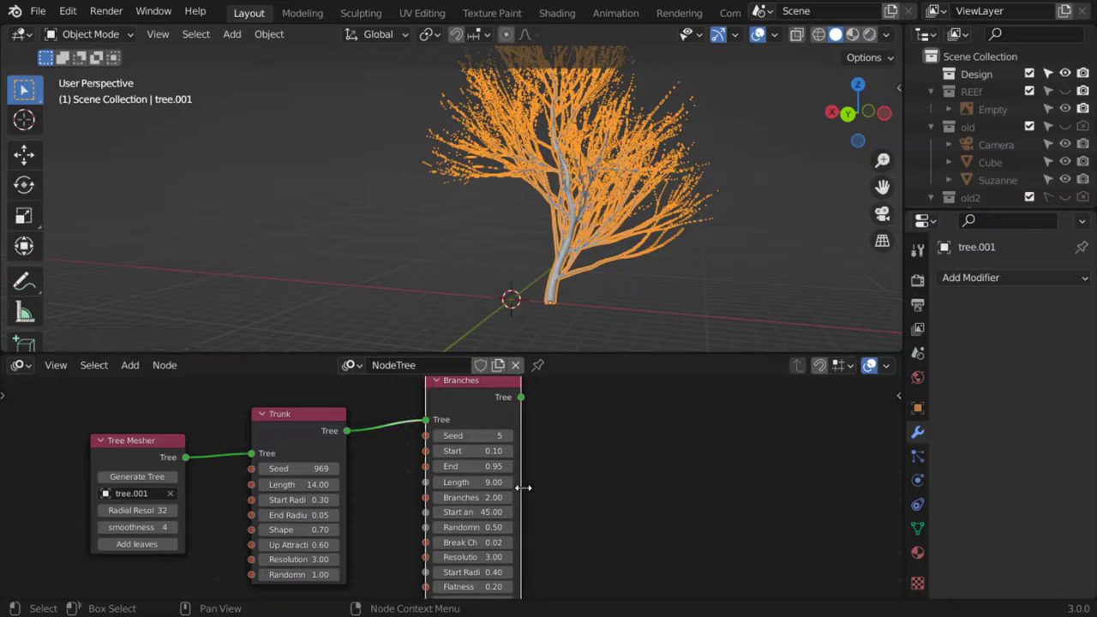
pyautogui.moveTo(520, 487); pyautogui.dragTo(597, 487)
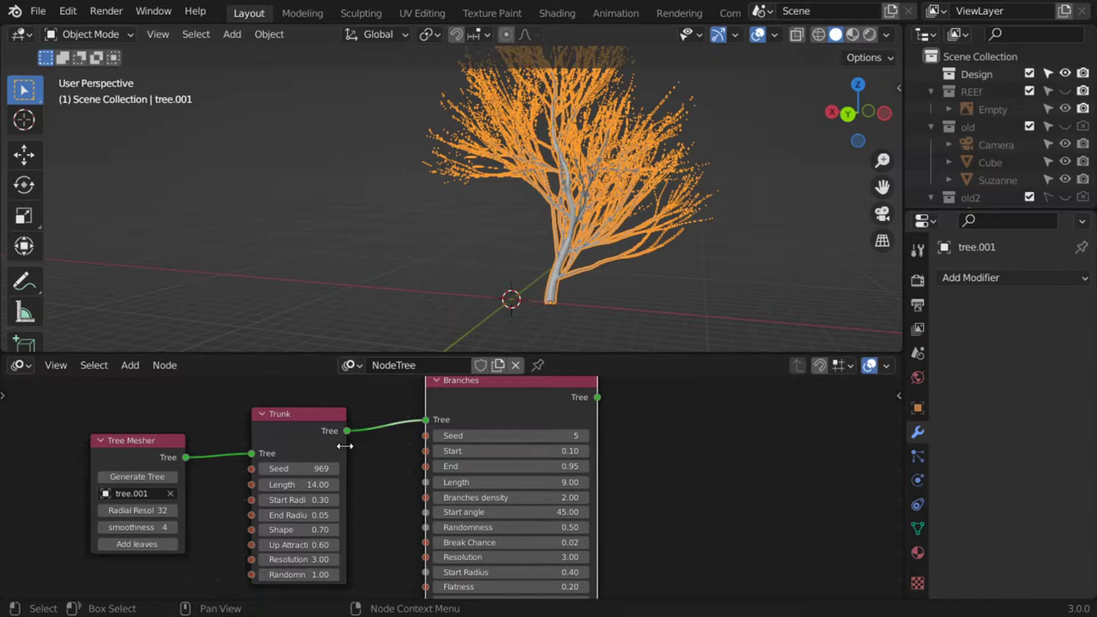
pyautogui.moveTo(347, 450); pyautogui.dragTo(418, 450)
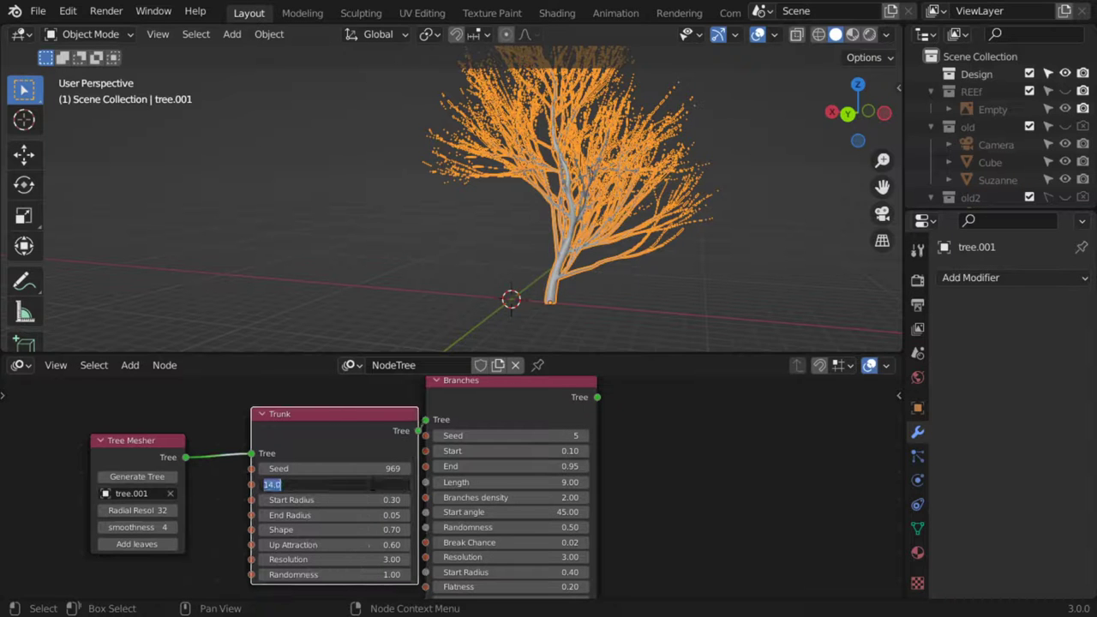
pyautogui.write('5')
pyautogui.press('Return')
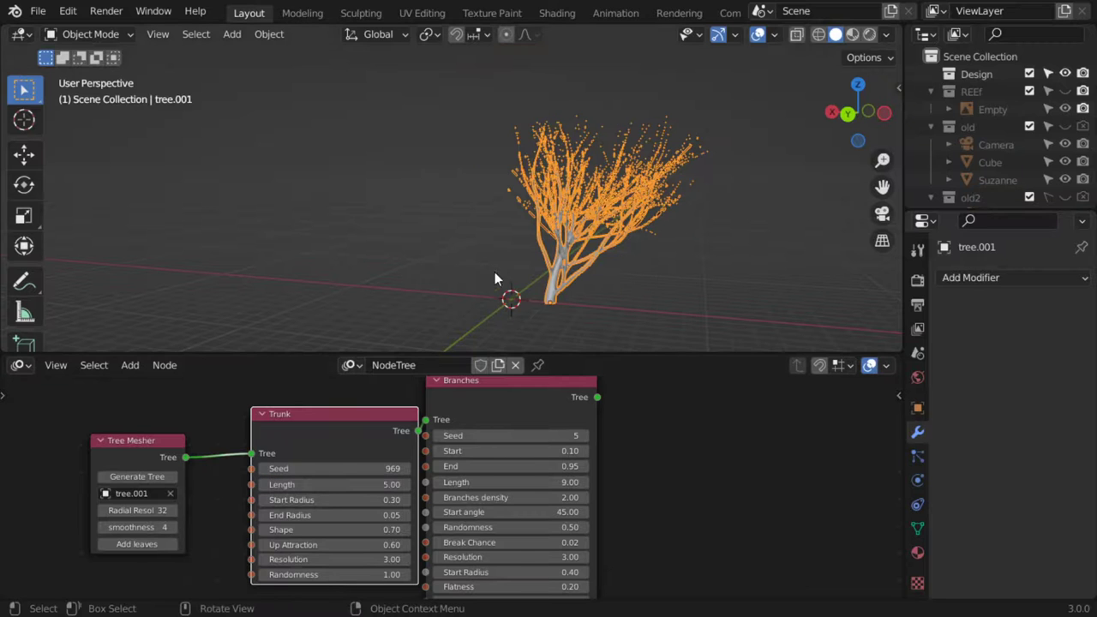
# Shift the Branches and Trunk nodes right, pan the node view, and deselect the tree.
pyautogui.keyDown('shift'); pyautogui.scroll(-1, 180, 484); pyautogui.keyUp('shift')
pyautogui.keyDown('shift'); pyautogui.scroll(-1, 196, 495); pyautogui.keyUp('shift')
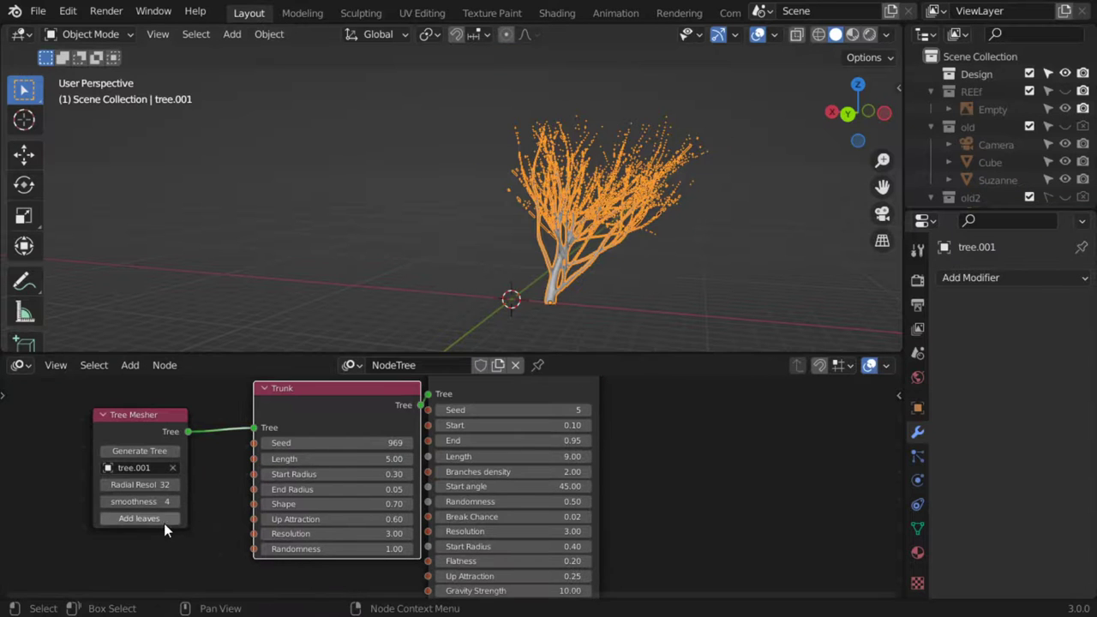
pyautogui.moveTo(544, 401); pyautogui.dragTo(594, 401)
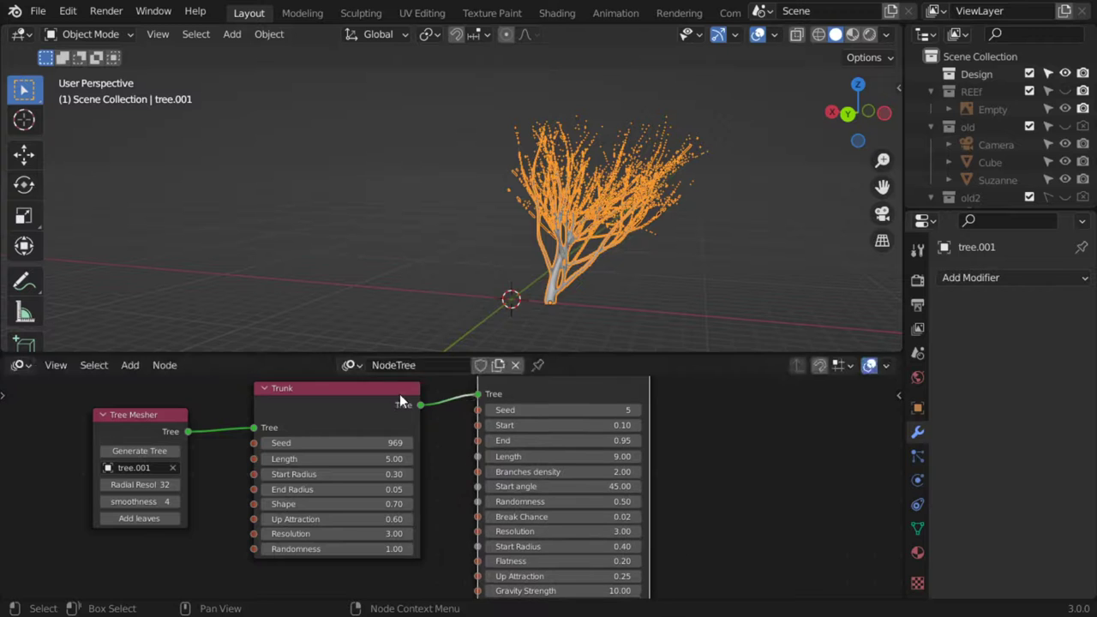
pyautogui.moveTo(399, 393); pyautogui.dragTo(412, 393)
pyautogui.moveTo(750, 438); pyautogui.dragTo(621, 449, button='middle')
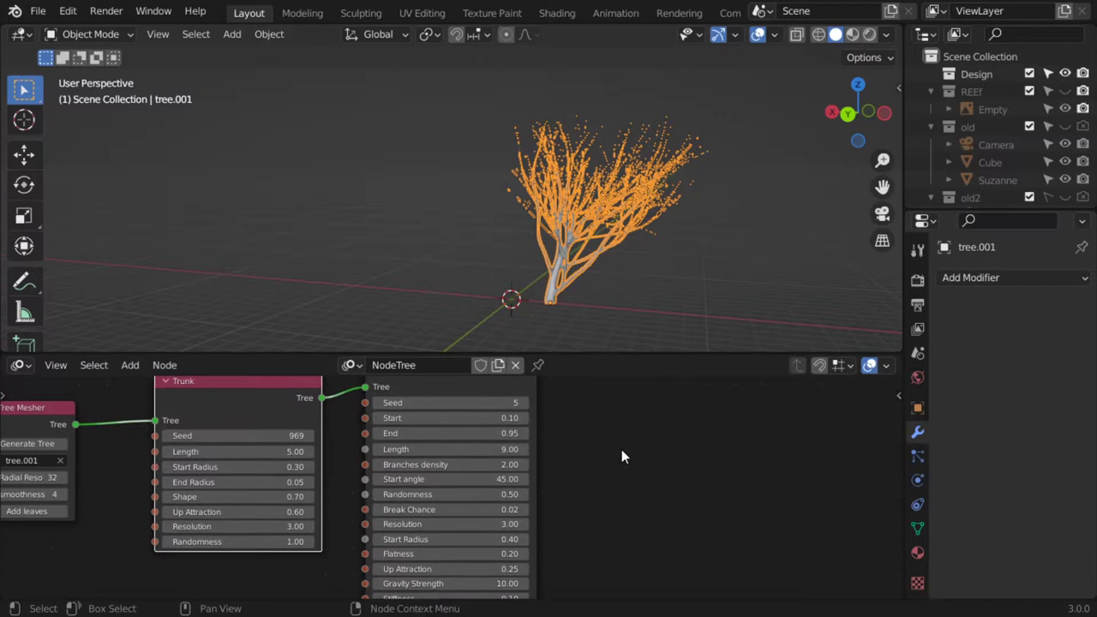
pyautogui.hotkey('shift', 'a')
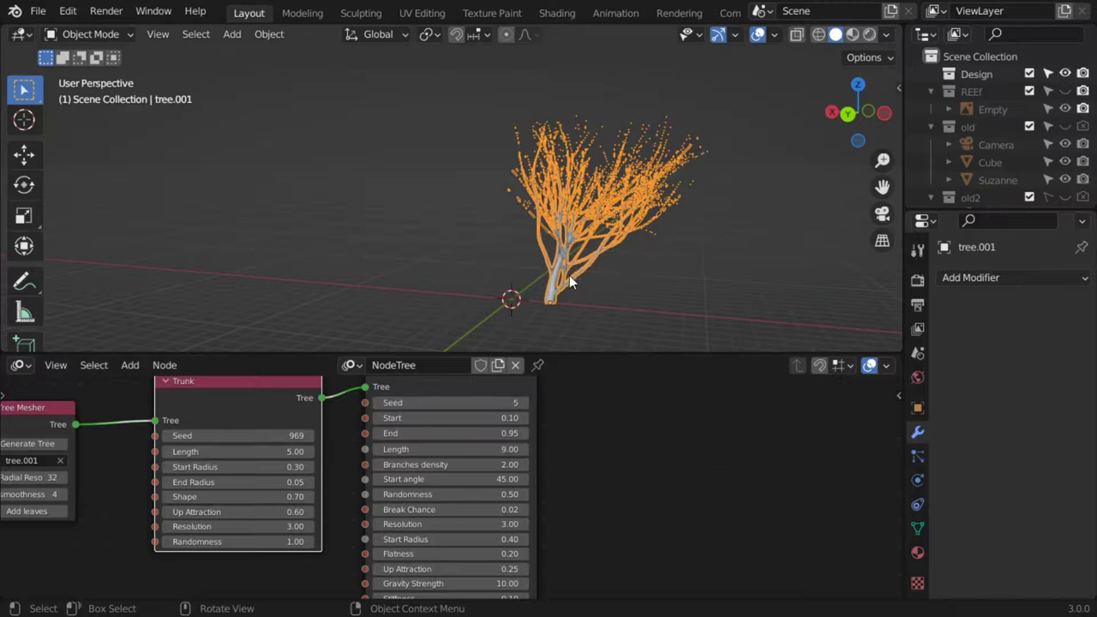
pyautogui.moveTo(624, 246)
pyautogui.mouseDown(button='middle')
pyautogui.moveTo(642, 223)
pyautogui.moveTo(563, 216)
pyautogui.moveTo(431, 246)
pyautogui.mouseUp(button='middle')
pyautogui.hotkey('alt', 'a')
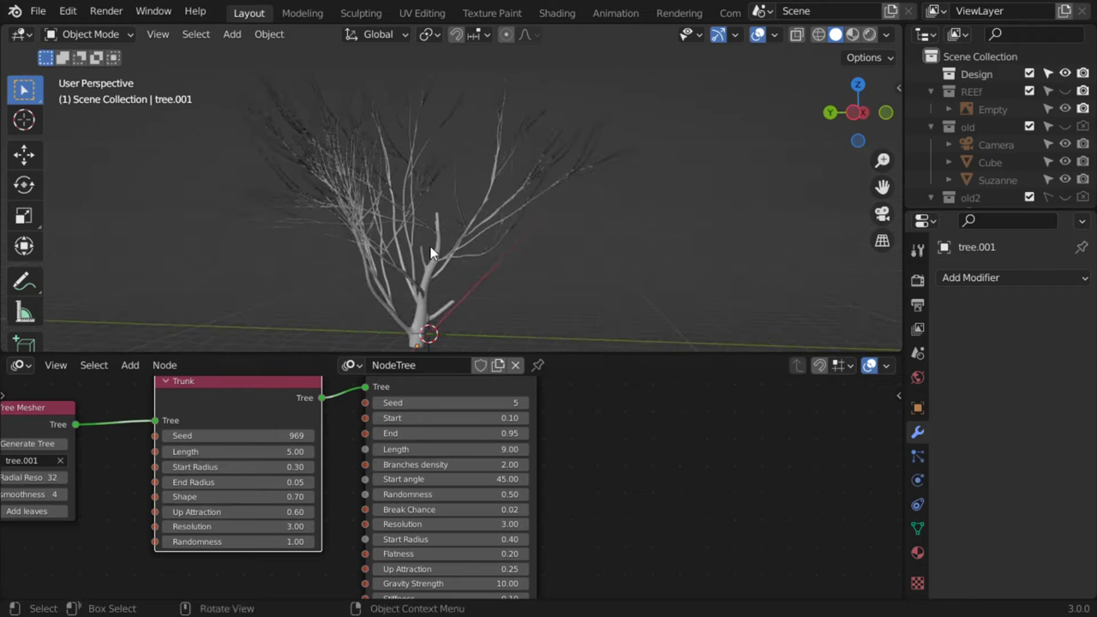
# Set the Trunk node's Length to 7 and step its Seed up to 973.
pyautogui.click(265, 454)
pyautogui.write('7')
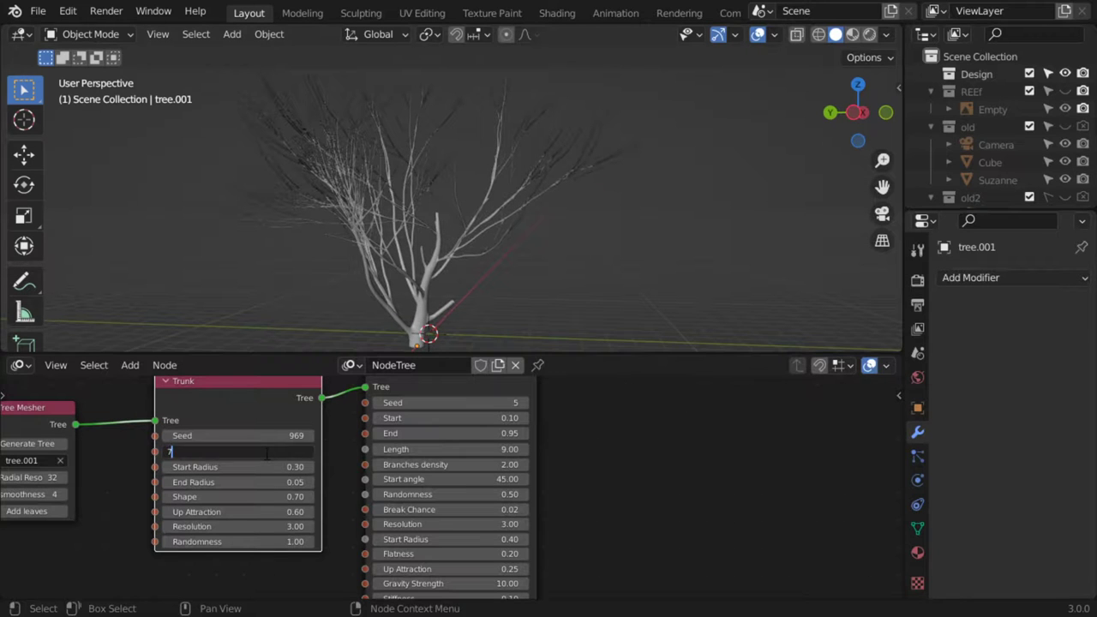
pyautogui.press('Return')
pyautogui.click(265, 452)
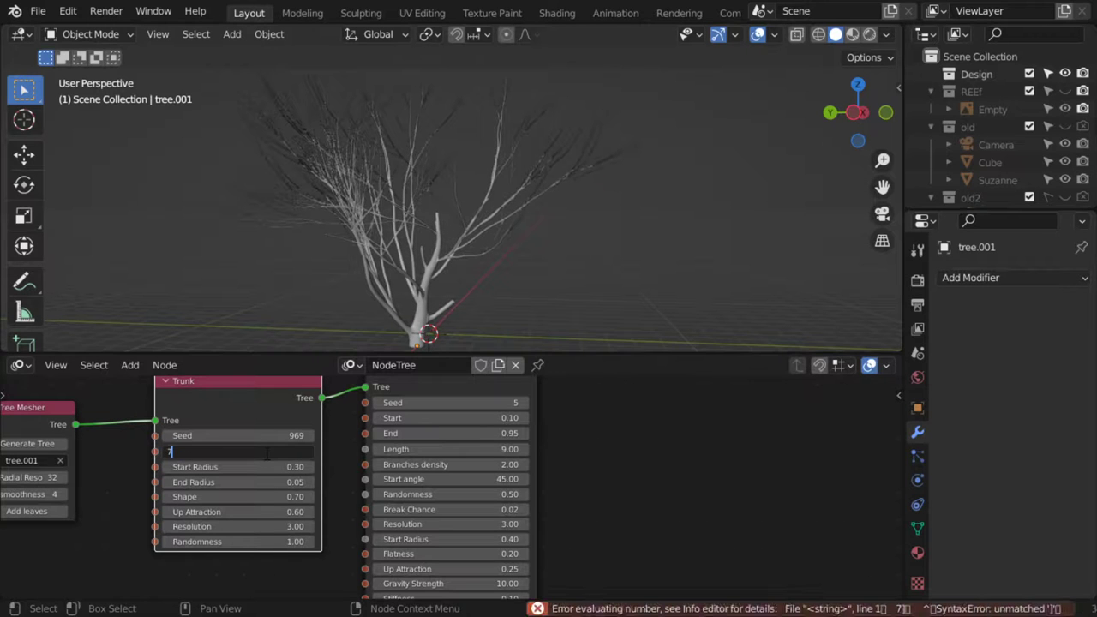
pyautogui.press('Return')
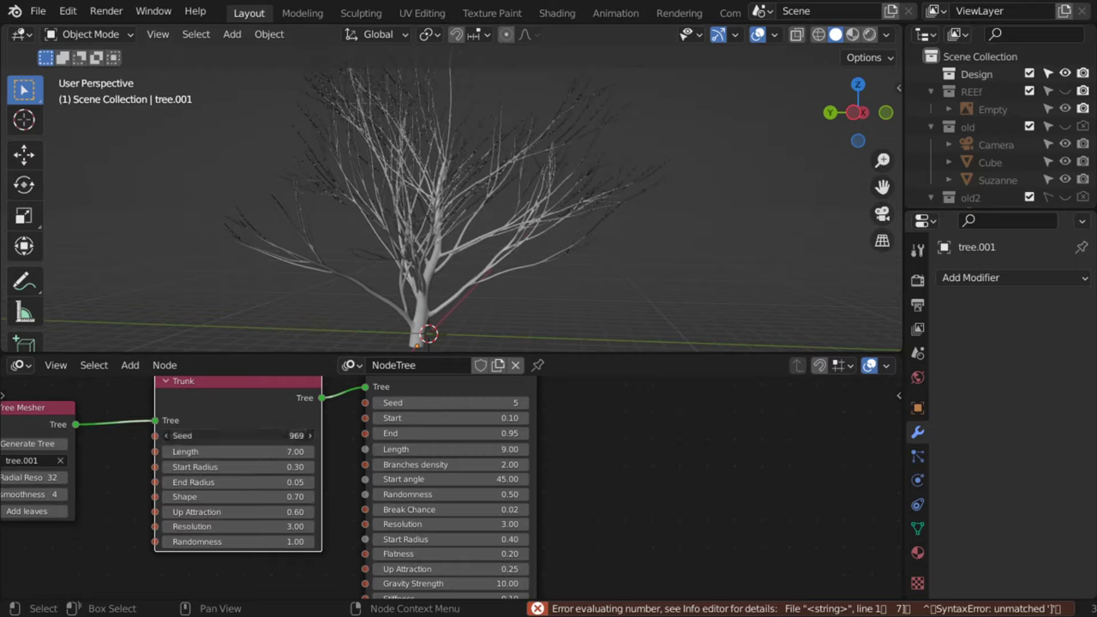
pyautogui.click(309, 434)
pyautogui.click(310, 434)
pyautogui.click(309, 434)
pyautogui.click(309, 434)
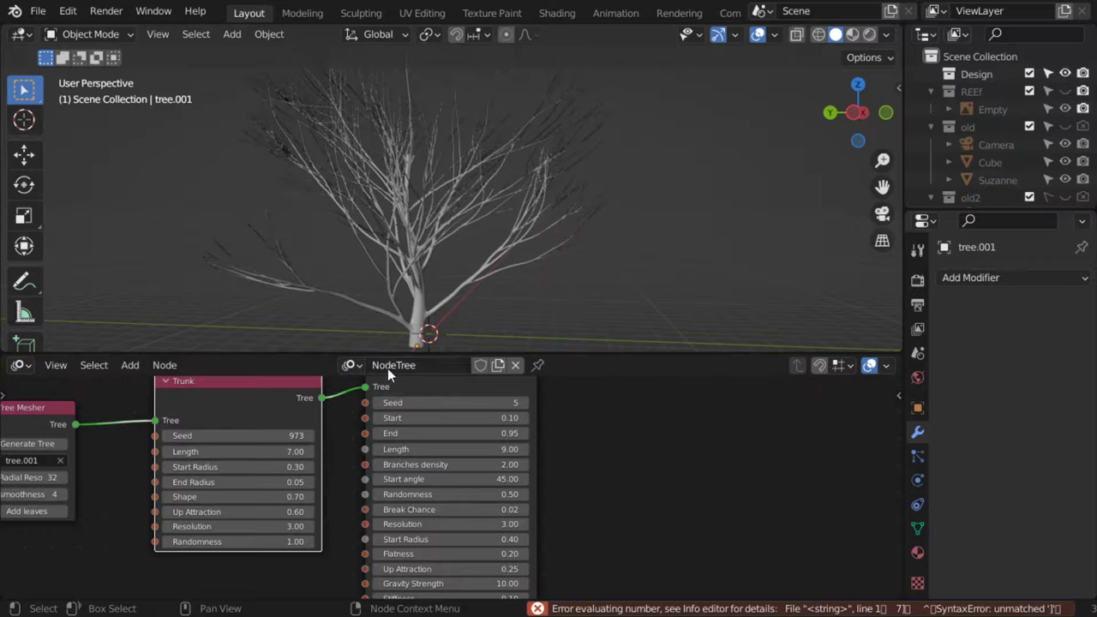
# Pan and zoom the node graph to fit all nodes, leaving the Trunk node active.
pyautogui.scroll(-2, 612, 476)
pyautogui.scroll(-1, 610, 482)
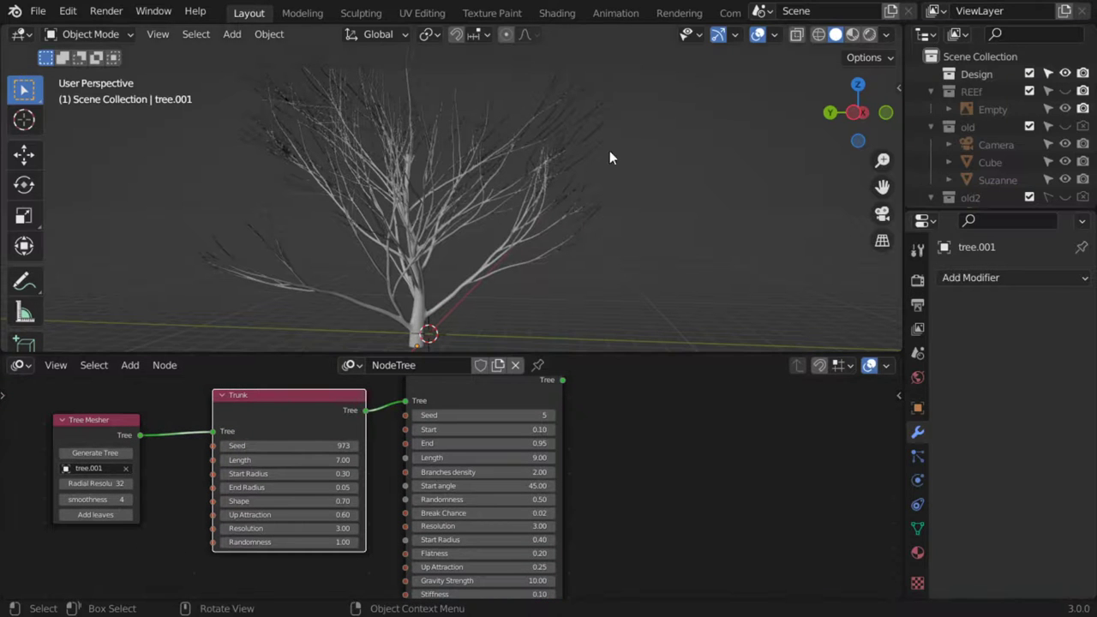
pyautogui.moveTo(570, 440); pyautogui.dragTo(519, 417, button='middle')
pyautogui.scroll(-2, 523, 446)
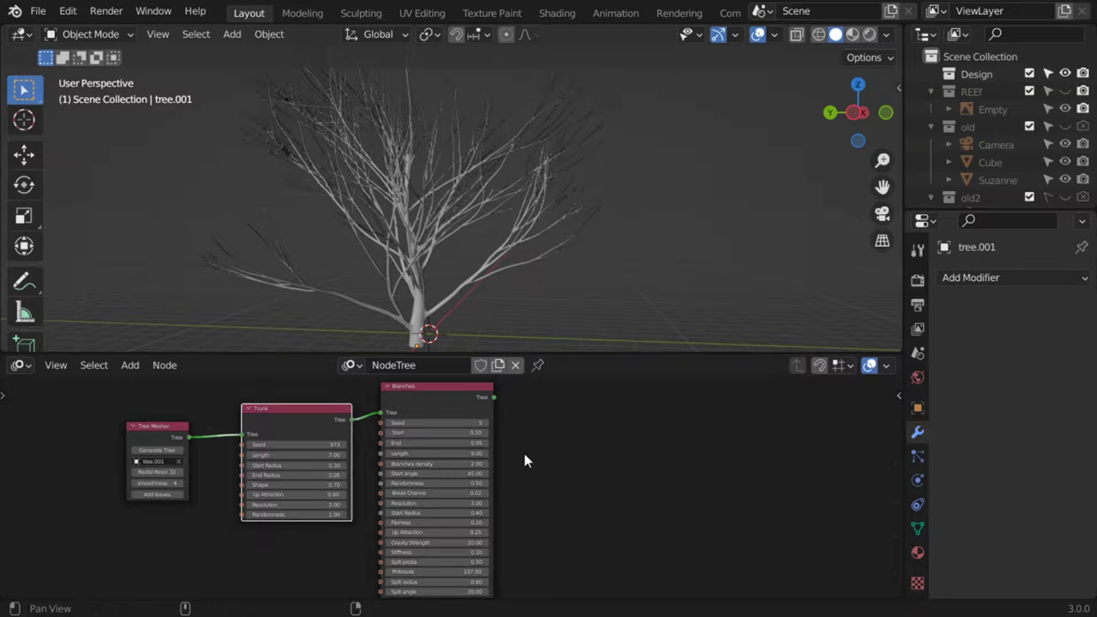
pyautogui.moveTo(524, 453); pyautogui.dragTo(528, 411, button='middle')
pyautogui.click(151, 385)
pyautogui.keyDown('shift'); pyautogui.click(285, 392); pyautogui.keyUp('shift')
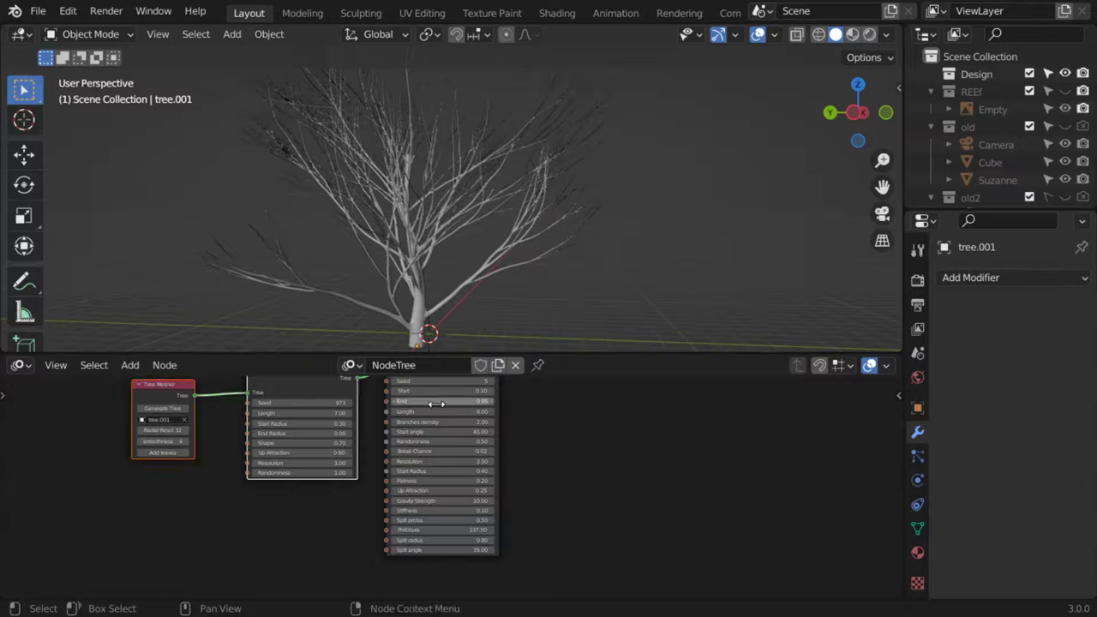
pyautogui.moveTo(588, 438)
pyautogui.keyDown('ctrl'); pyautogui.mouseDown(button='middle')
pyautogui.moveTo(618, 455)
pyautogui.moveTo(634, 446)
pyautogui.mouseUp(button='middle'); pyautogui.keyUp('ctrl')
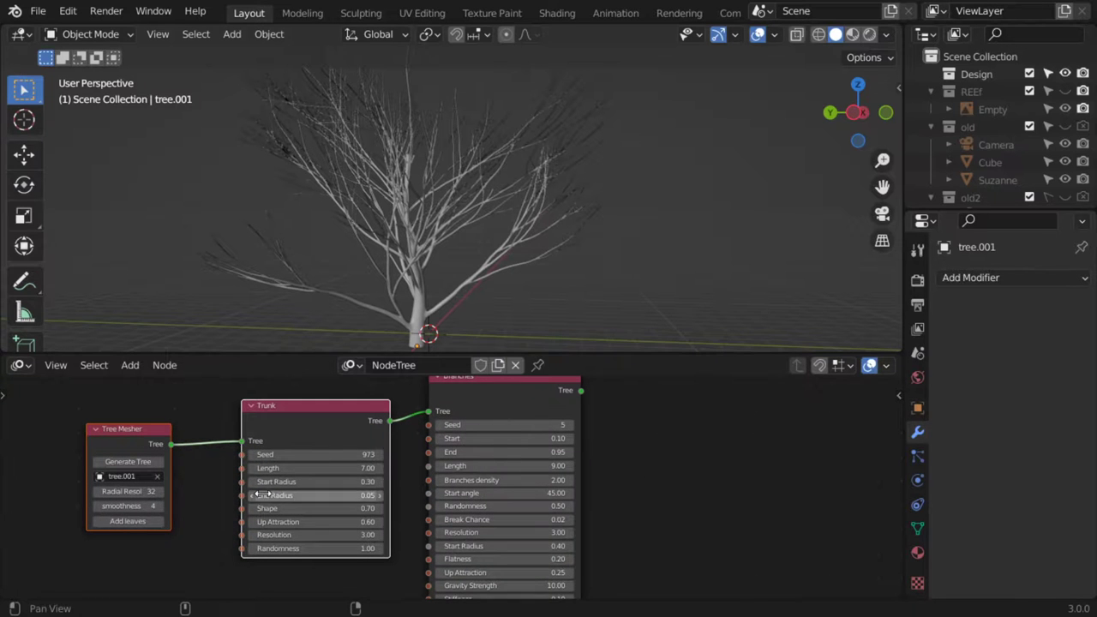
# Add leaves to the second tree and switch the viewport to Rendered shading.
pyautogui.click(153, 522)
pyautogui.scroll(3, 434, 284)
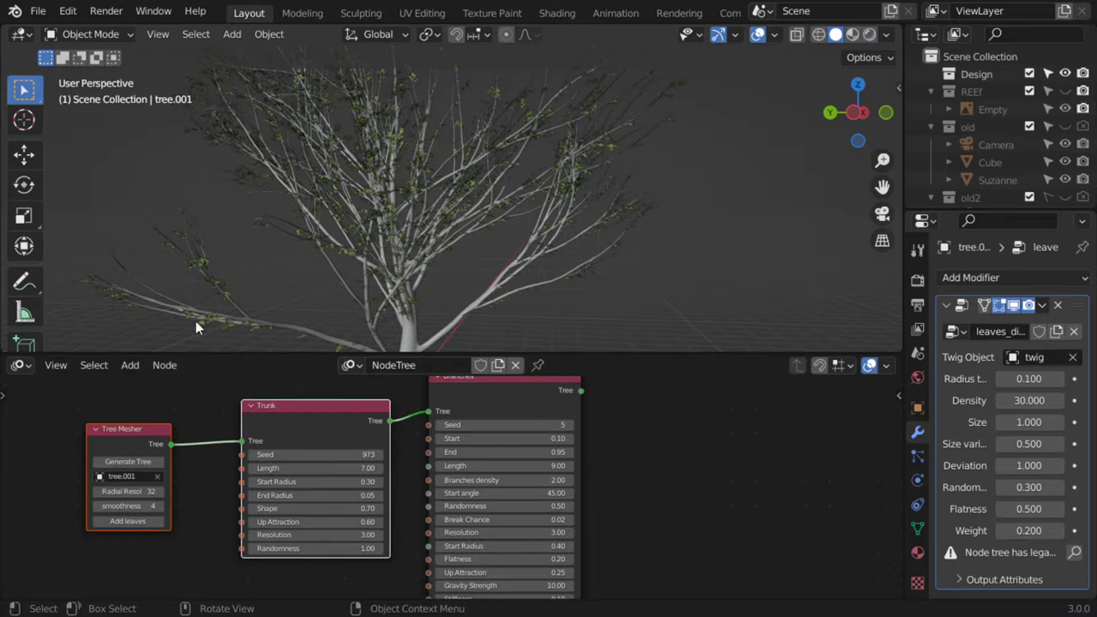
pyautogui.press('z')
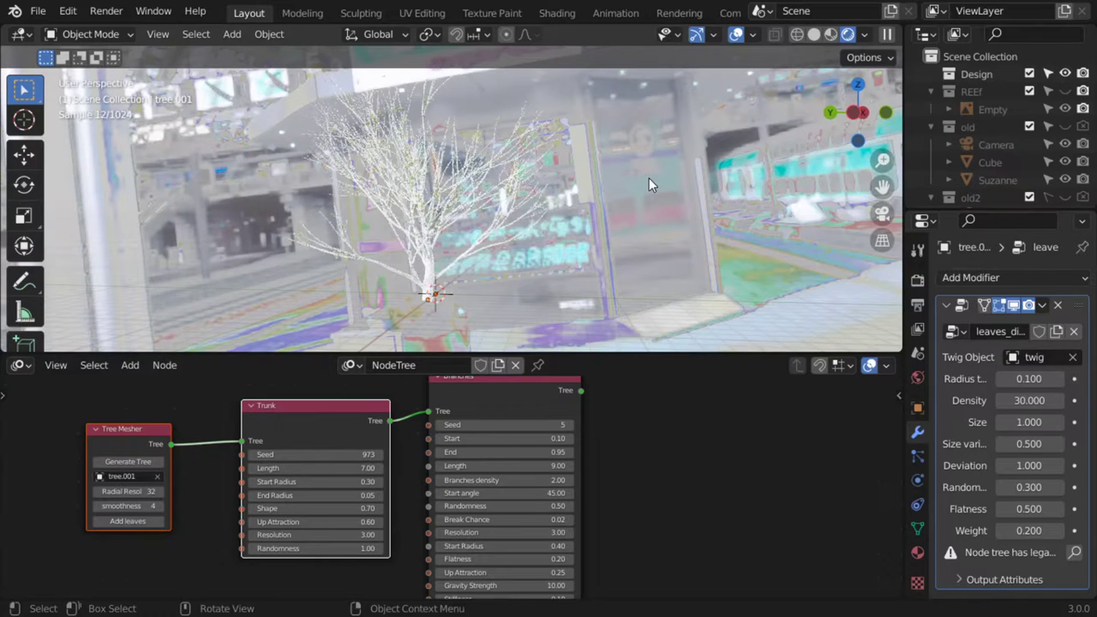
pyautogui.moveTo(649, 178); pyautogui.dragTo(594, 223, button='middle')
# Place the 3D cursor beside the tree and set the World background Strength to 0.
pyautogui.click(918, 377)
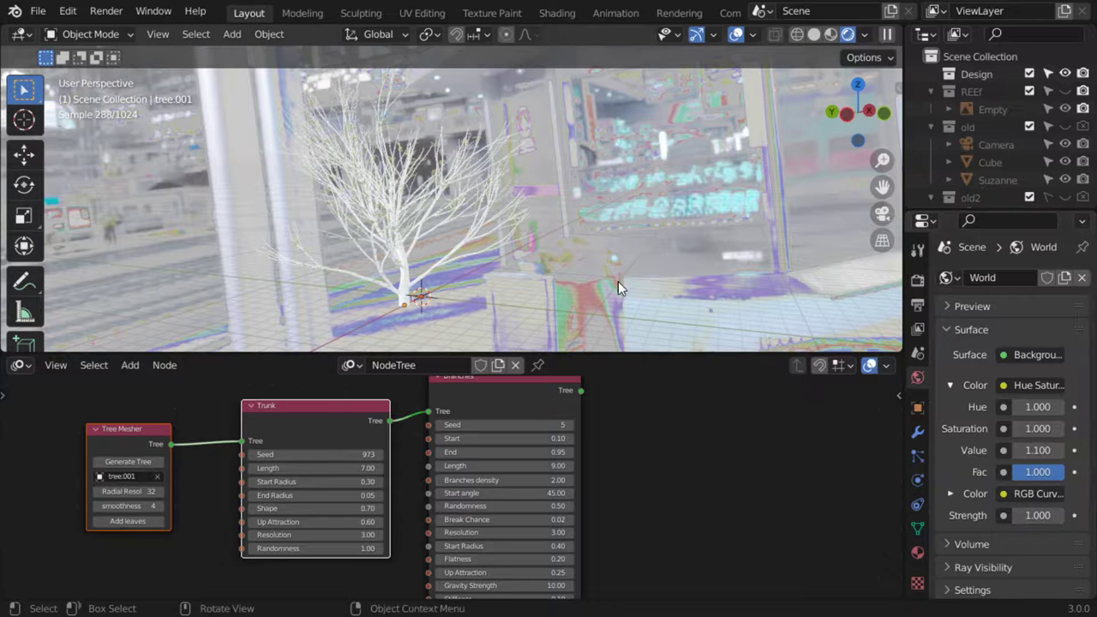
pyautogui.keyDown('shift'); pyautogui.rightClick(589, 171); pyautogui.keyUp('shift')
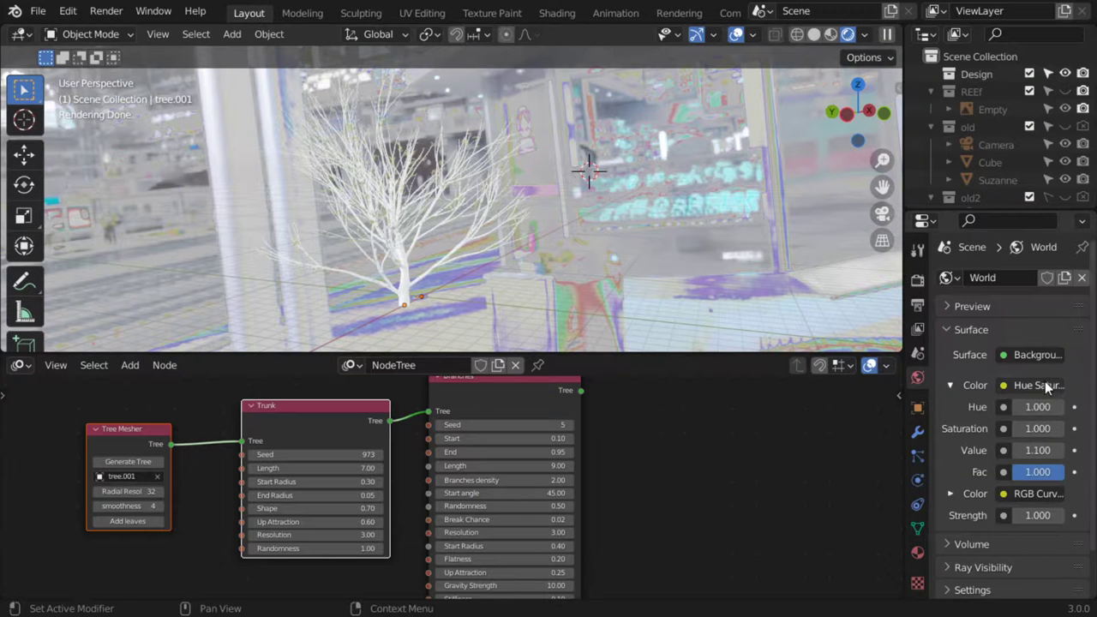
pyautogui.press('BackSpace')
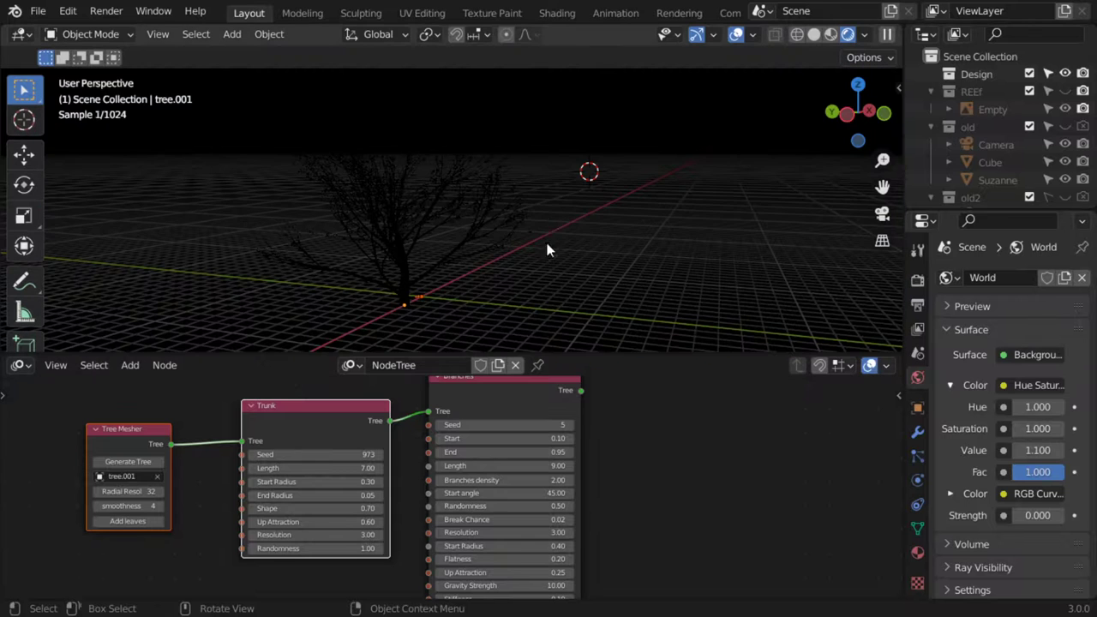
pyautogui.hotkey('shift', 'a')
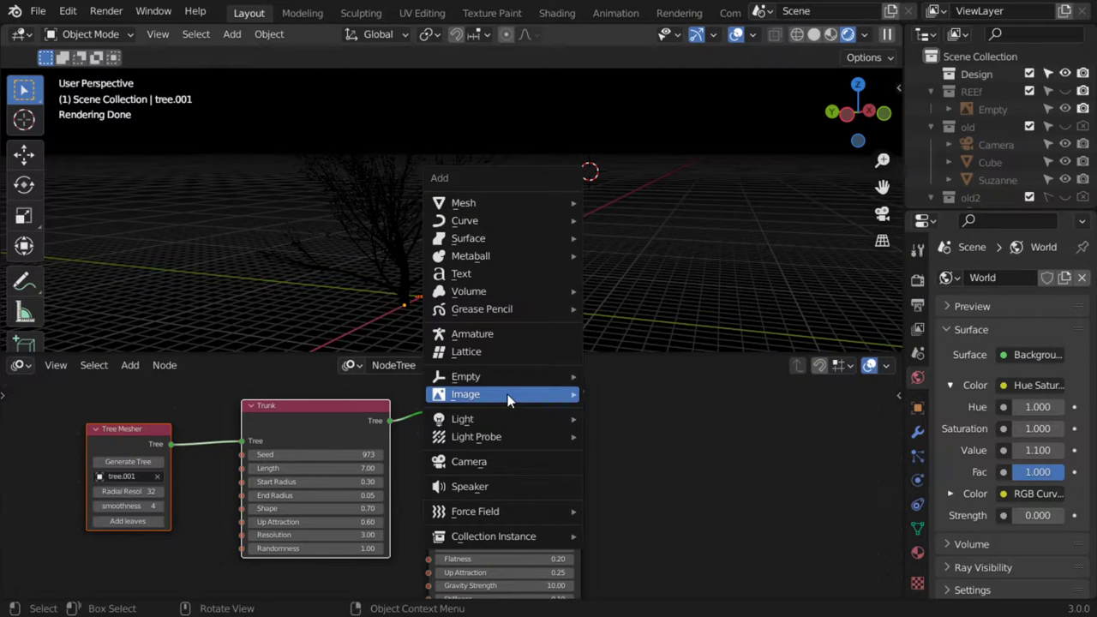
pyautogui.moveTo(502, 419)
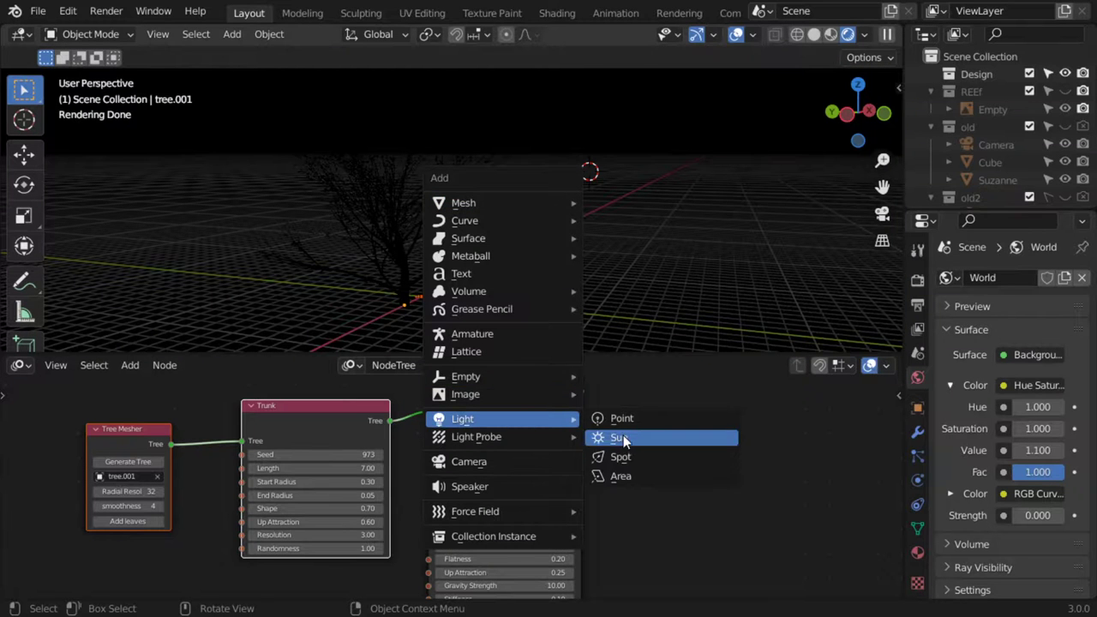
# Add a Sun lamp, raise it above the tree and tilt it downward.
pyautogui.click(624, 439)
pyautogui.press('g')
pyautogui.click(627, 287)
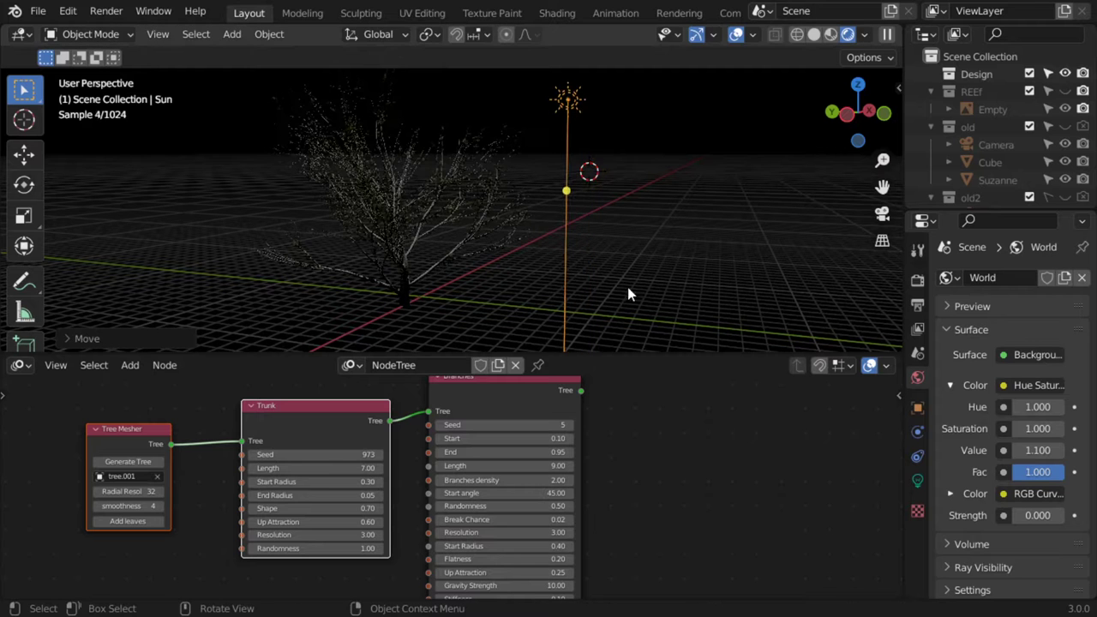
pyautogui.press('r')
pyautogui.press('Return')
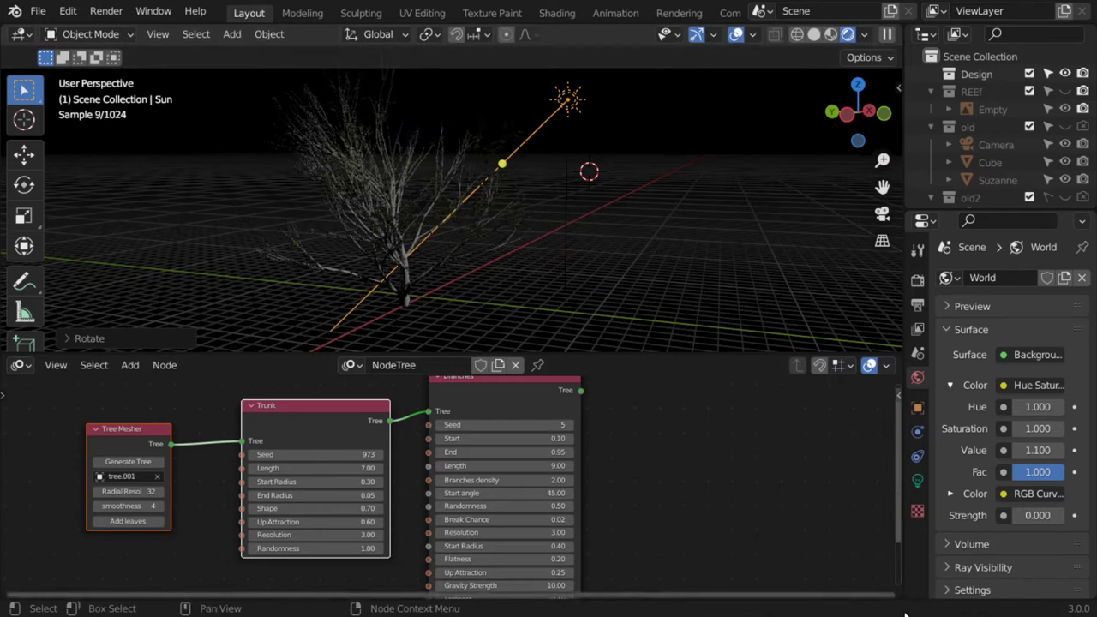
# Set the Sun lamp's Strength to 2.620 in Light properties.
pyautogui.click(917, 480)
pyautogui.moveTo(1029, 396); pyautogui.dragTo(1080, 395)
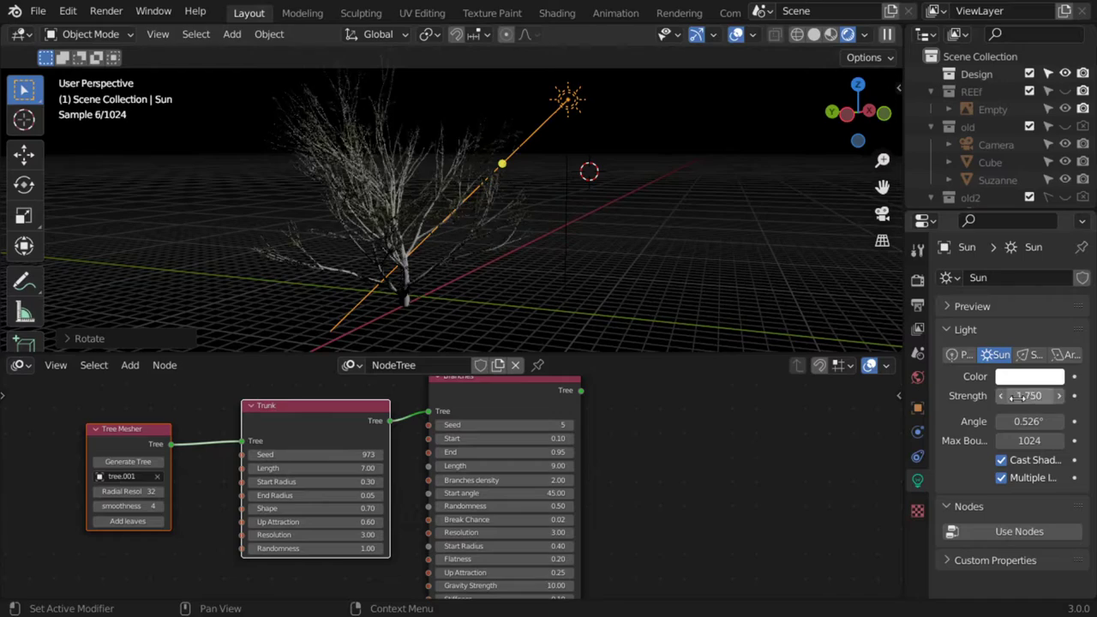
pyautogui.scroll(3, 510, 241)
pyautogui.scroll(2, 426, 200)
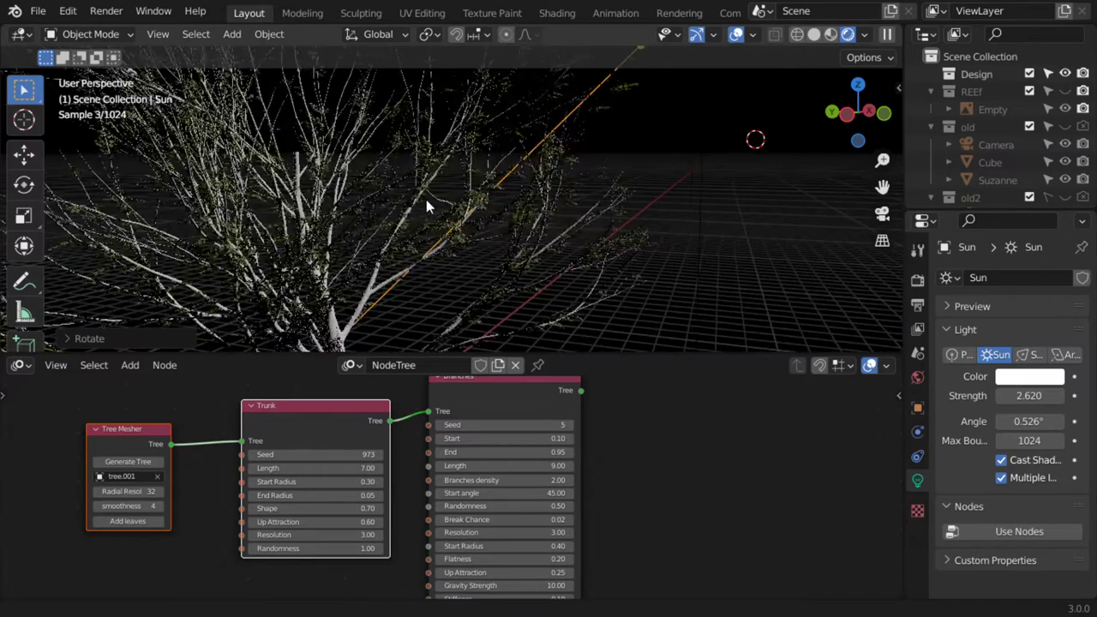
# Orbit closer around the sunlit tree and nudge the Branches node slightly right.
pyautogui.moveTo(460, 209); pyautogui.dragTo(465, 206, button='middle')
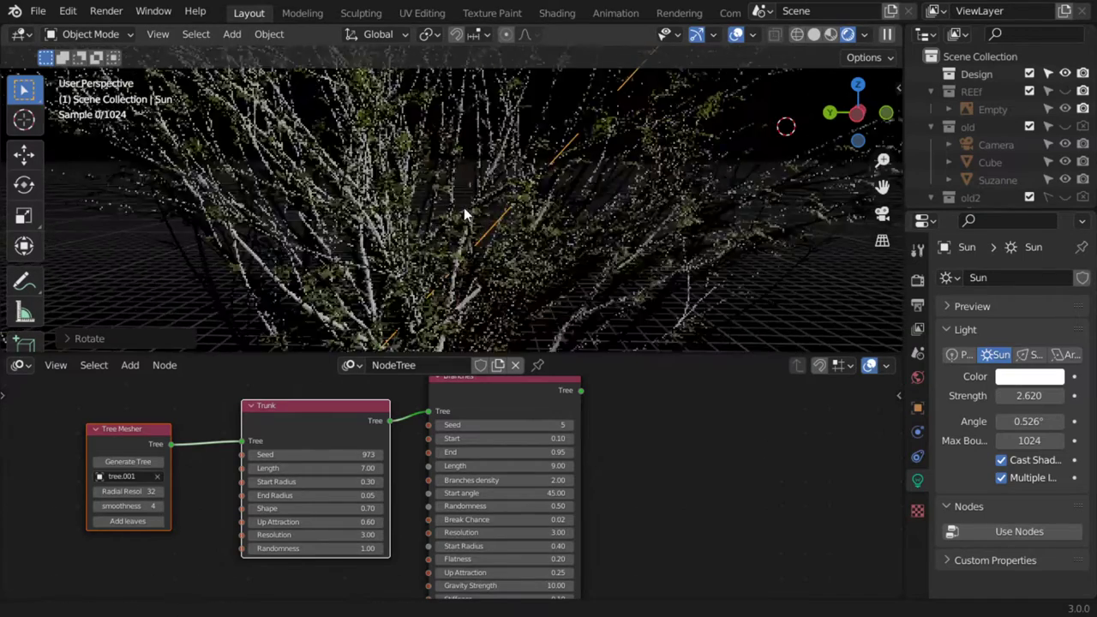
pyautogui.moveTo(492, 247); pyautogui.dragTo(554, 402, button='middle')
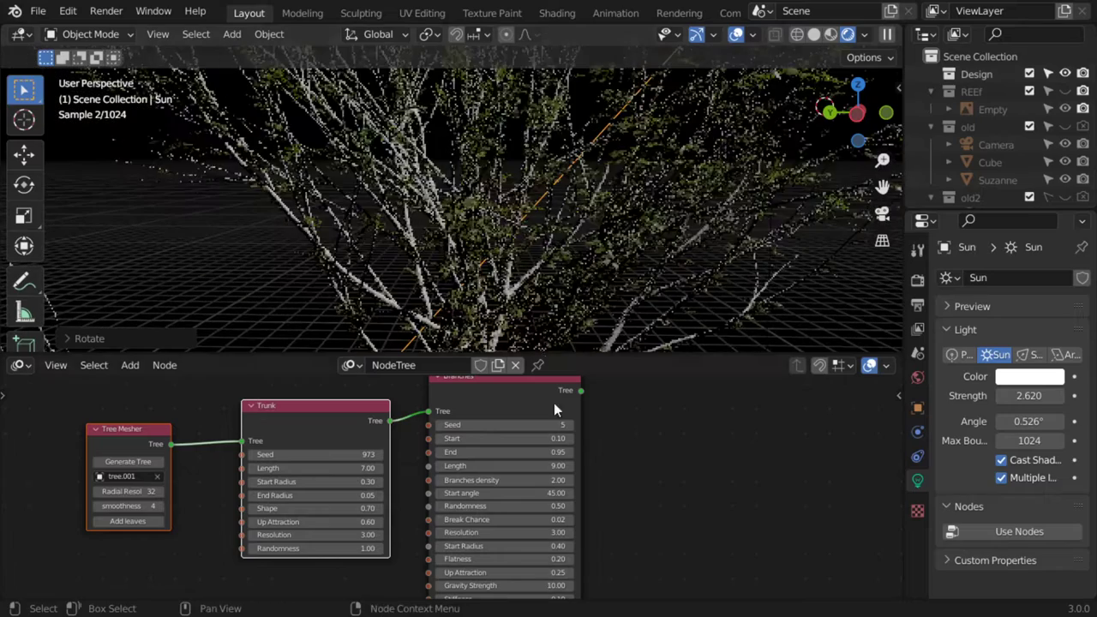
pyautogui.moveTo(516, 403); pyautogui.dragTo(568, 386)
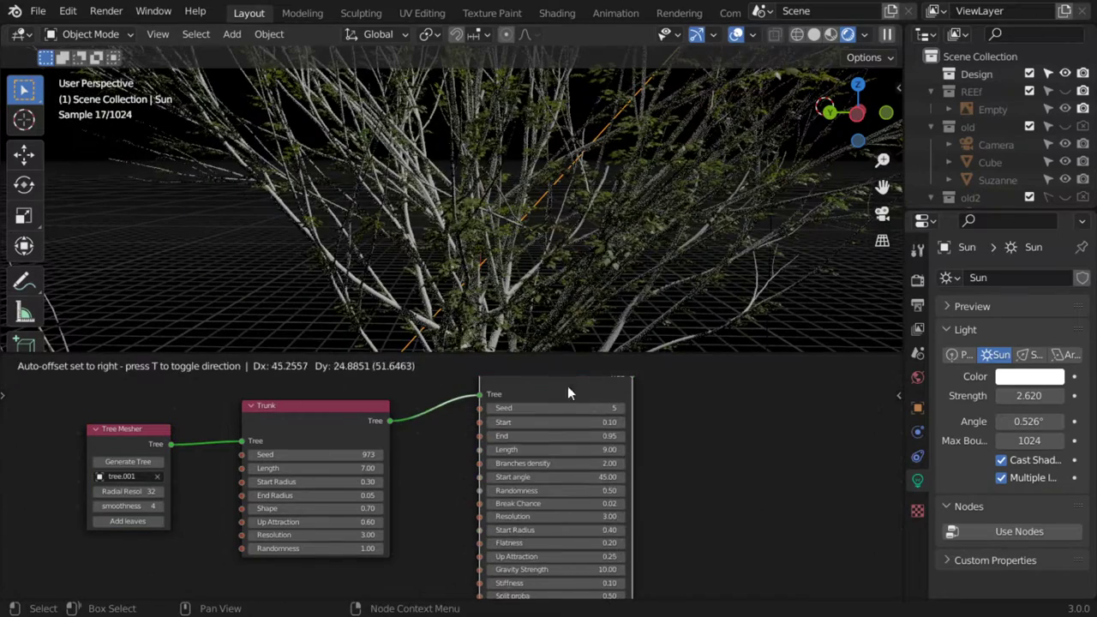
pyautogui.moveTo(685, 453); pyautogui.dragTo(703, 493, button='middle')
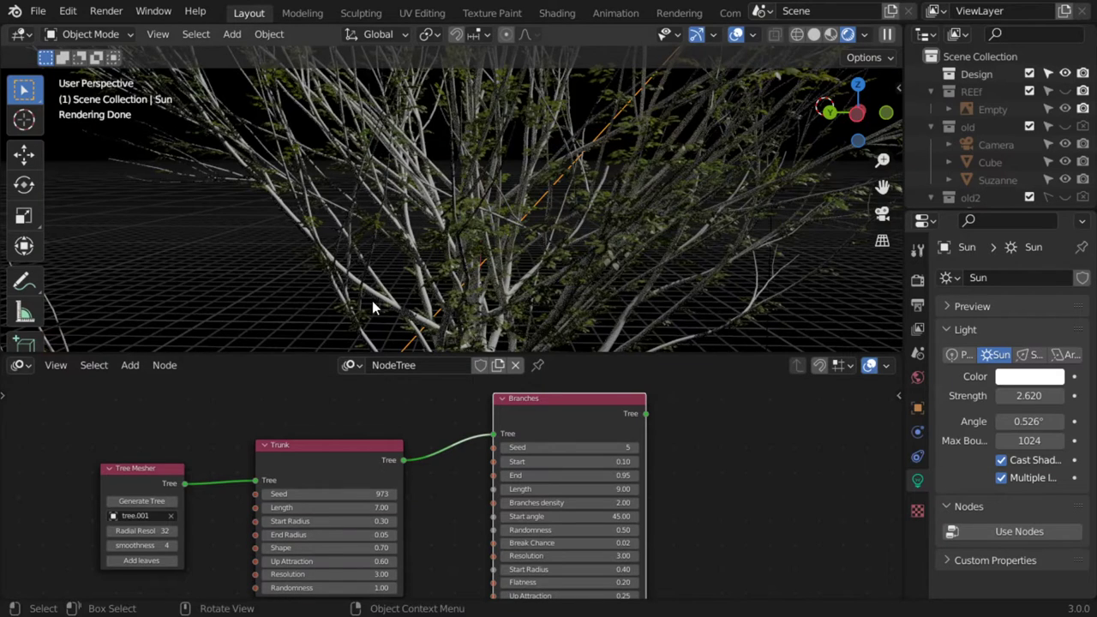
pyautogui.moveTo(372, 301); pyautogui.dragTo(357, 257, button='middle')
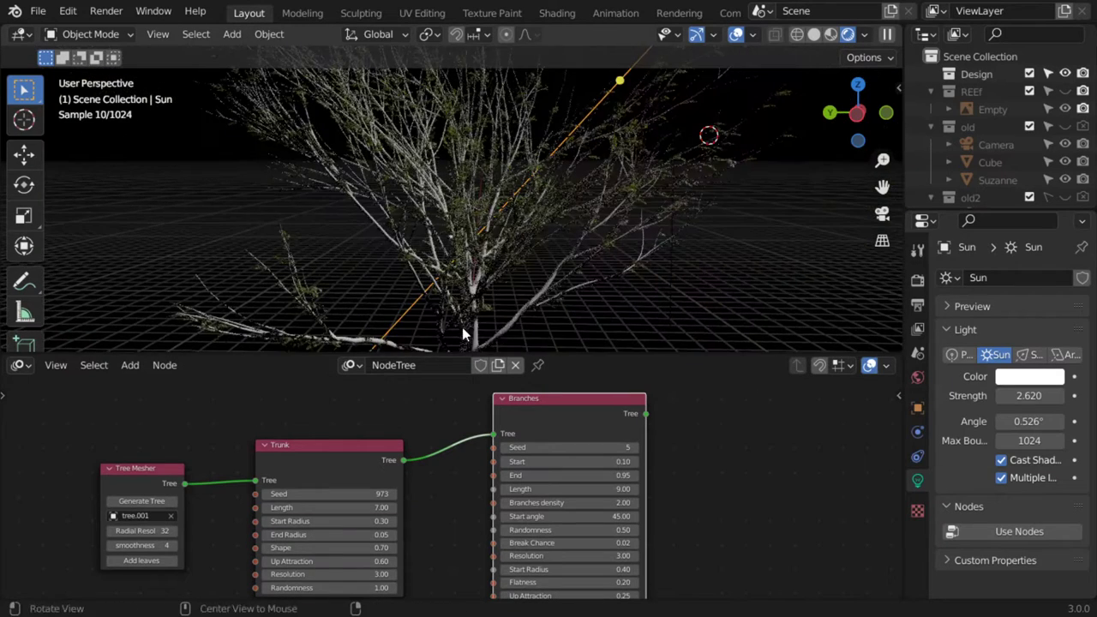
pyautogui.moveTo(462, 327); pyautogui.dragTo(457, 279, button='middle')
# Select the second tree and assign it the twig_bark material.
pyautogui.click(425, 331)
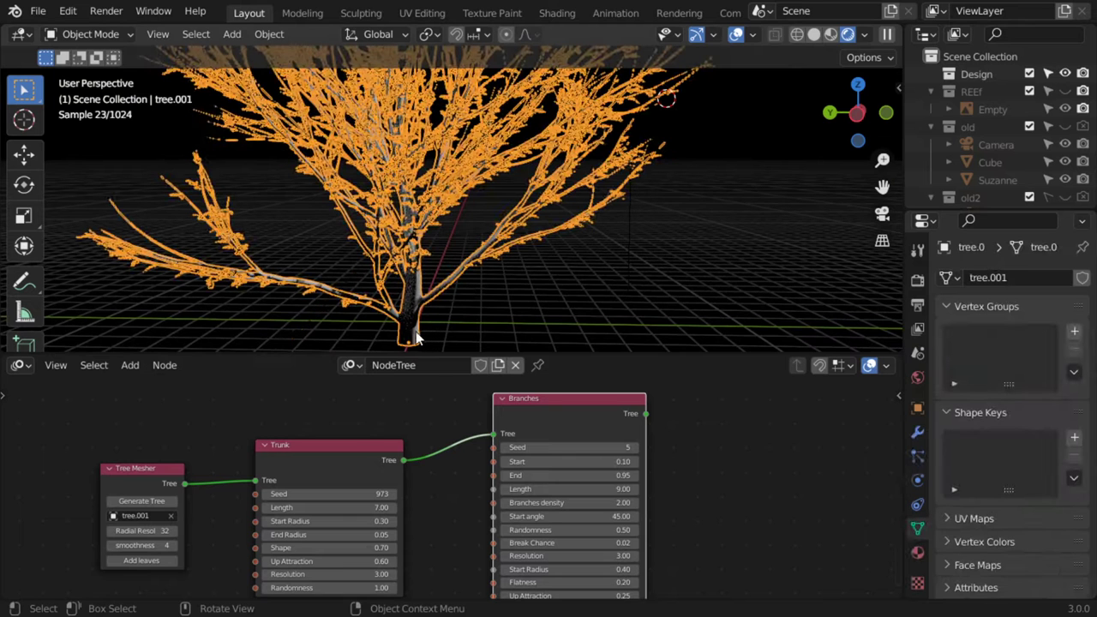
pyautogui.click(918, 552)
pyautogui.click(947, 350)
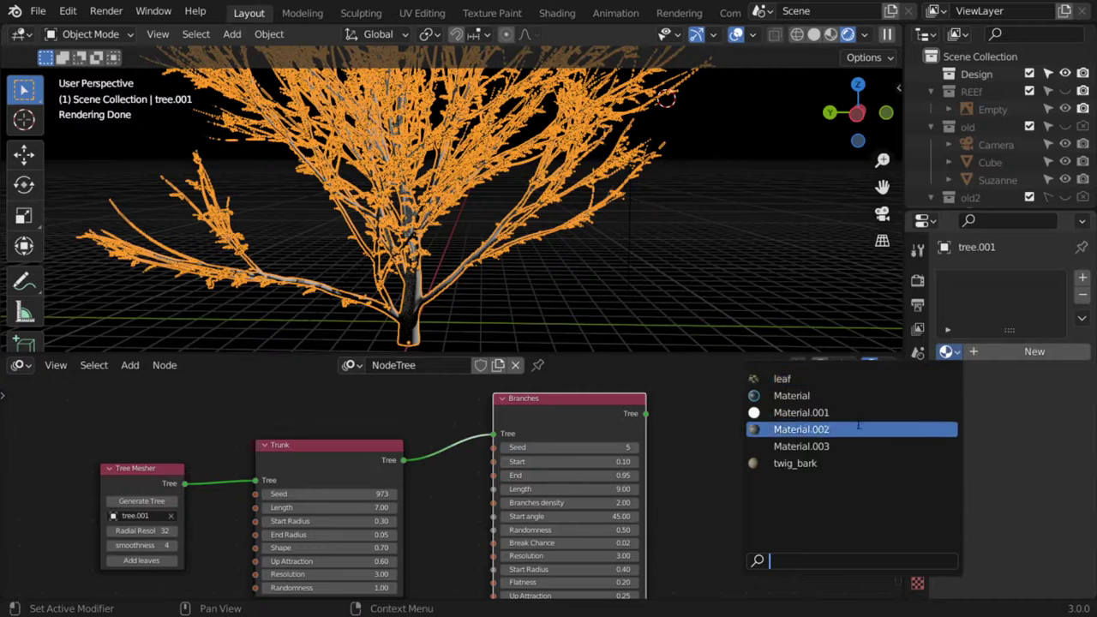
pyautogui.click(821, 463)
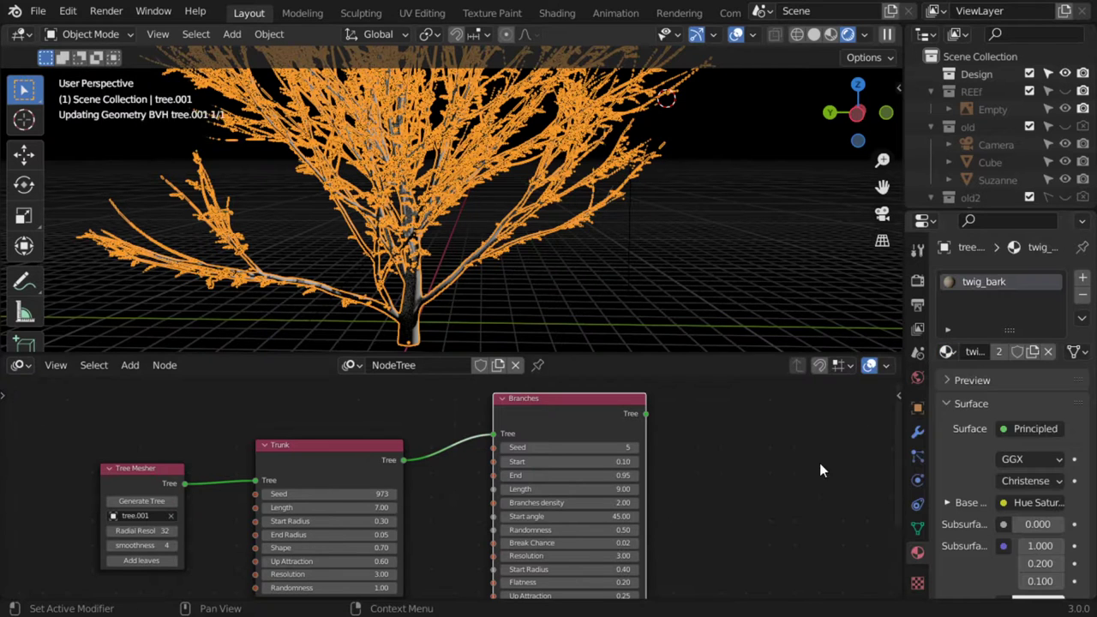
pyautogui.keyDown('ctrl'); pyautogui.moveTo(437, 304); pyautogui.dragTo(501, 240, button='middle'); pyautogui.keyUp('ctrl')
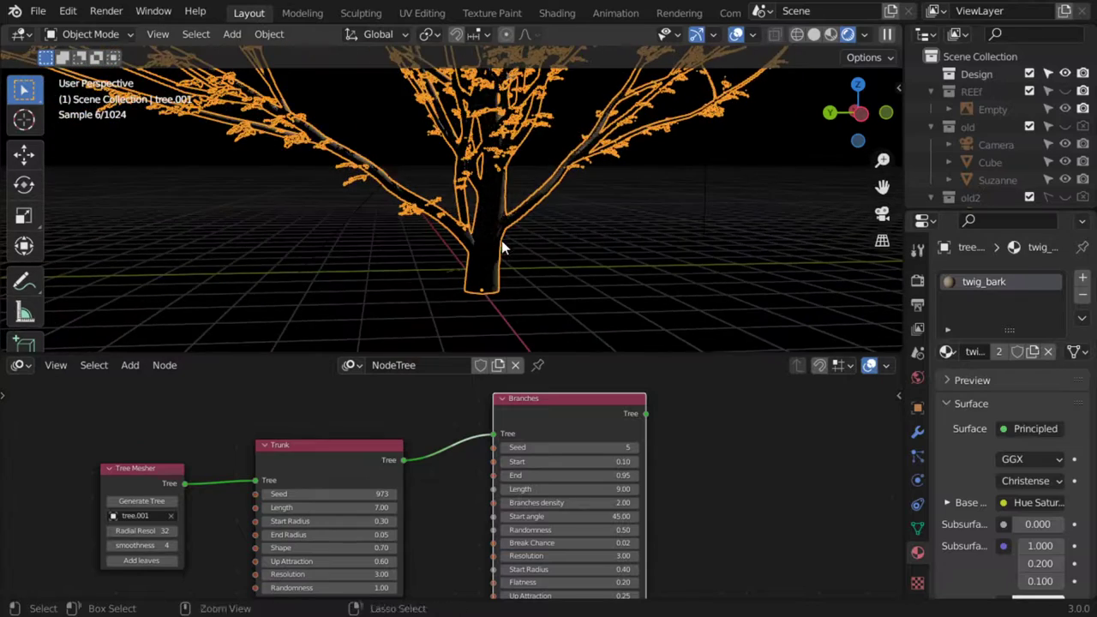
pyautogui.scroll(2, 502, 240)
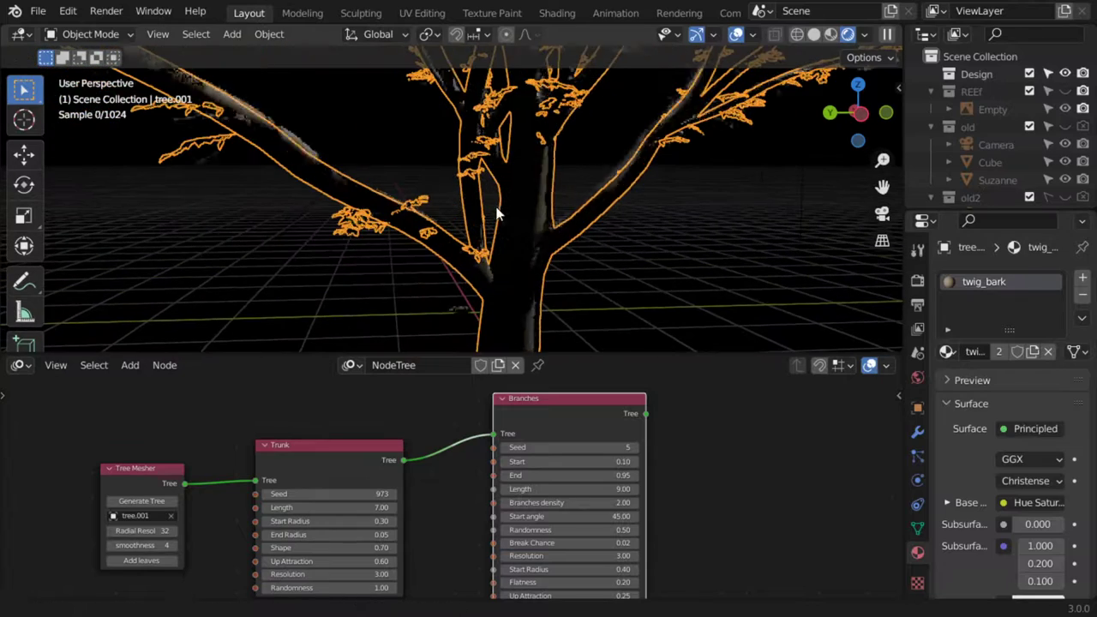
# Clear the material slot, create a new one, and reassign twig_bark.
pyautogui.click(1083, 297)
pyautogui.click(1017, 343)
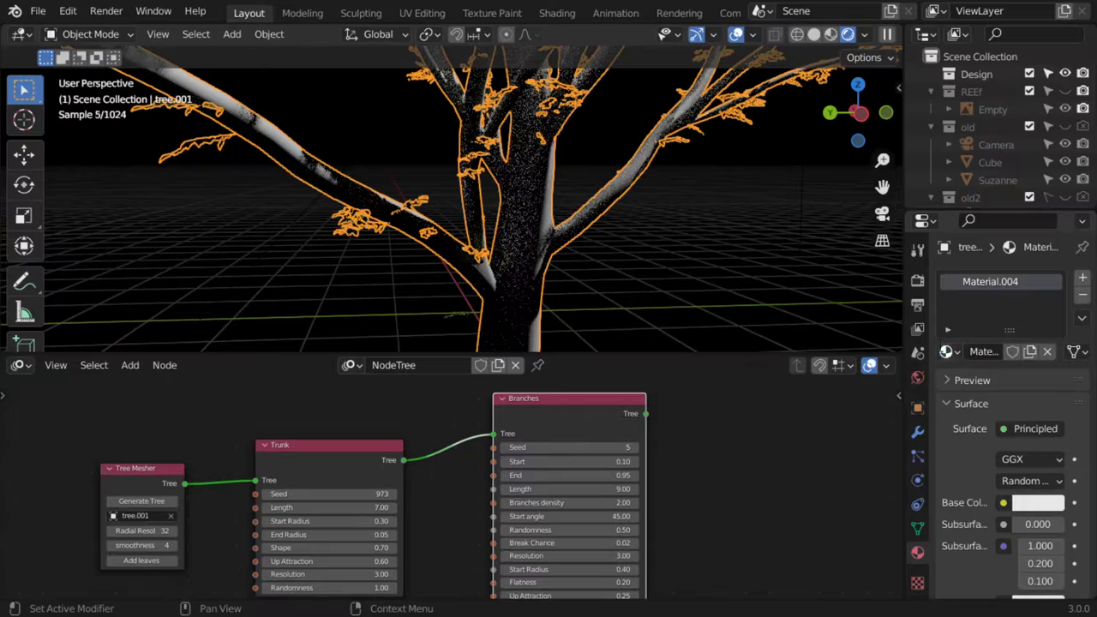
pyautogui.click(947, 351)
pyautogui.click(776, 478)
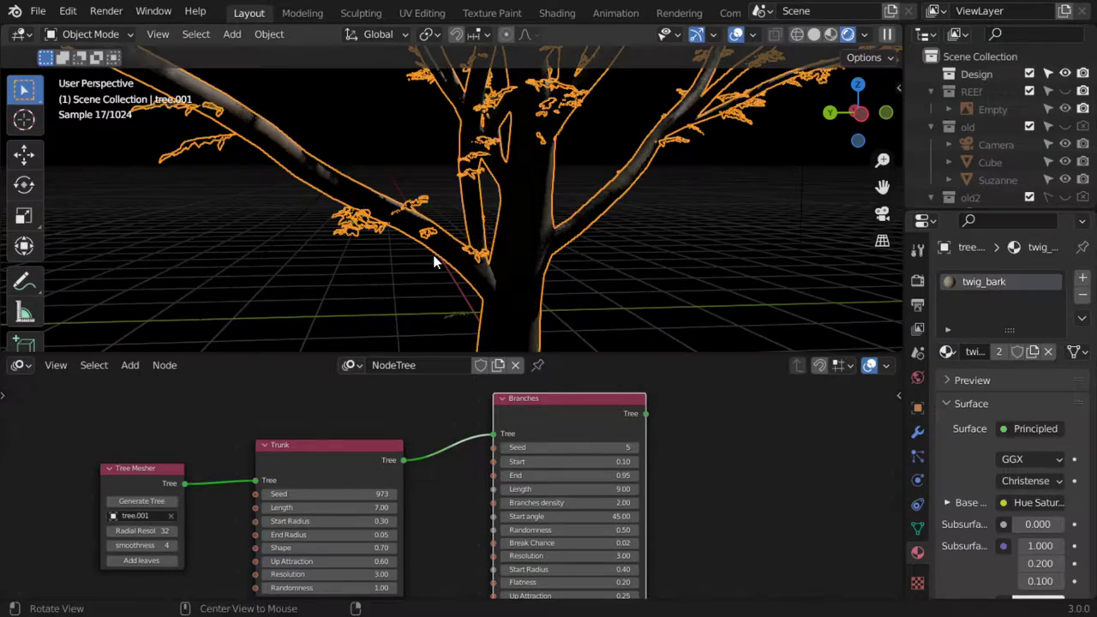
# Zoom out to show the whole tree and move the Trunk node up and right.
pyautogui.moveTo(433, 255)
pyautogui.mouseDown(button='middle')
pyautogui.moveTo(510, 282)
pyautogui.moveTo(486, 293)
pyautogui.mouseUp(button='middle')
pyautogui.scroll(-2, 482, 276)
pyautogui.scroll(-2, 483, 276)
pyautogui.scroll(-3, 467, 322)
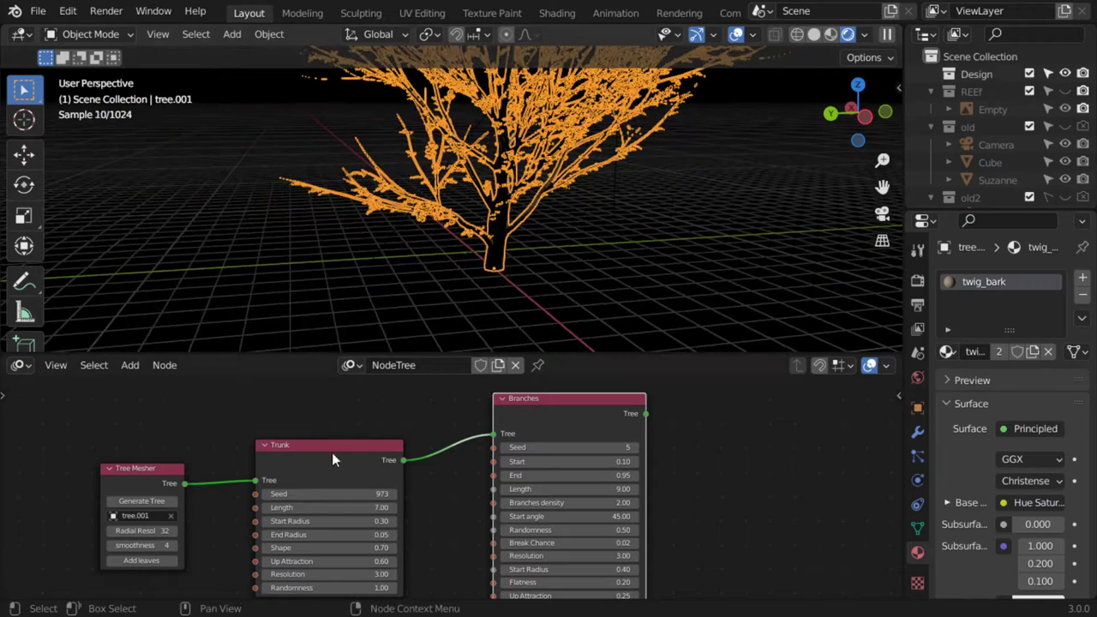
pyautogui.moveTo(332, 461); pyautogui.dragTo(363, 442)
# Increase the Trunk node's Length to 12.00.
pyautogui.moveTo(377, 489); pyautogui.dragTo(423, 492)
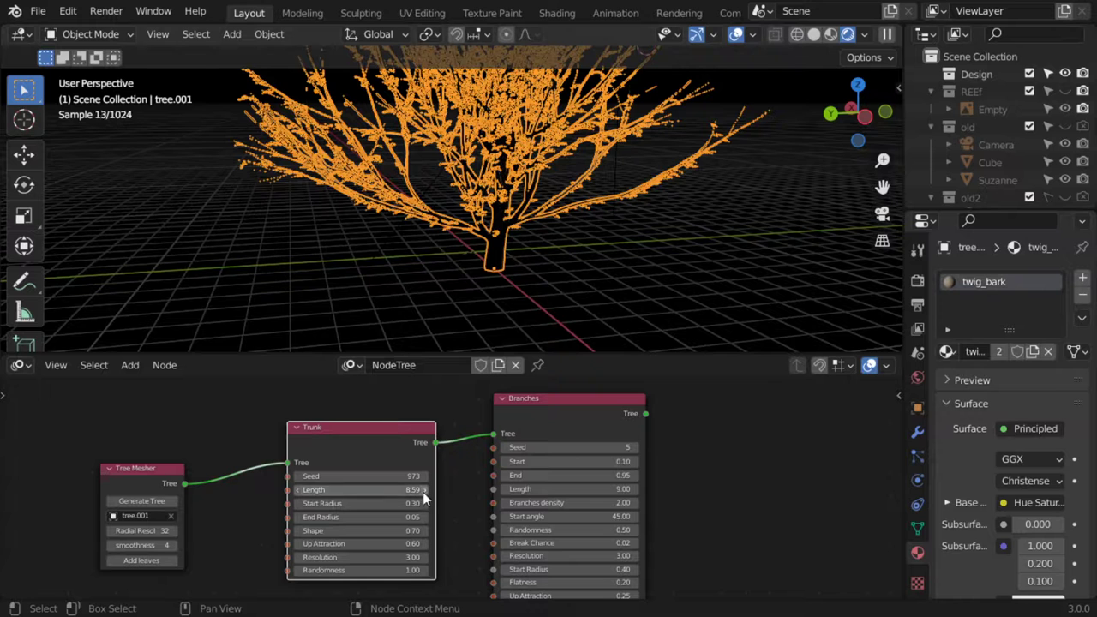
pyautogui.click(402, 489)
pyautogui.write('12')
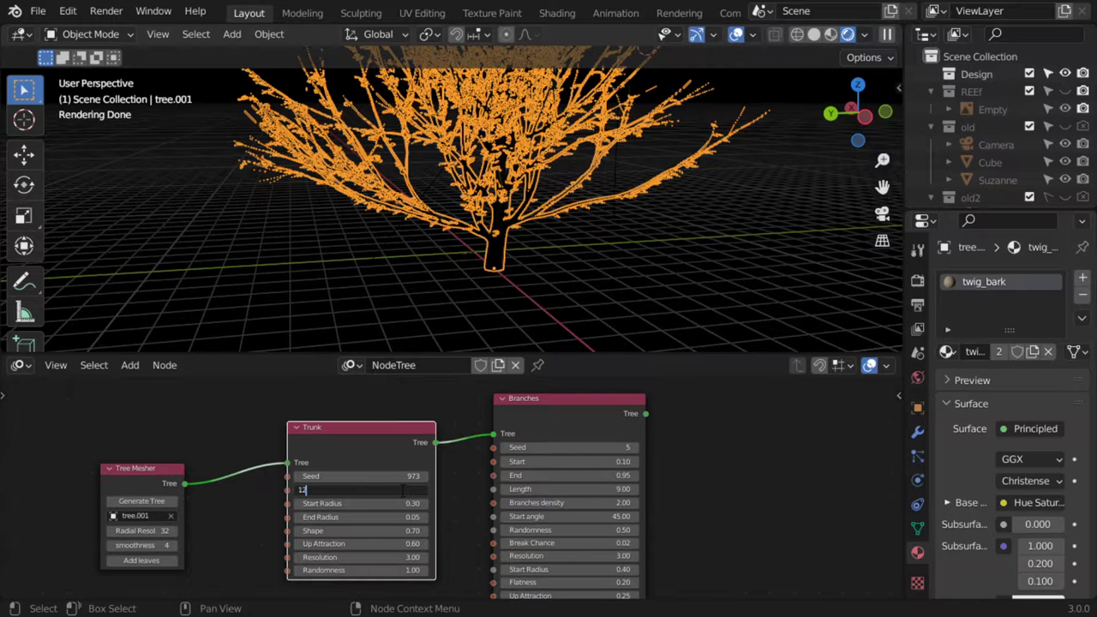
pyautogui.press('Return')
# Orbit and zoom around the much taller regenerated tree to inspect it.
pyautogui.click(529, 198)
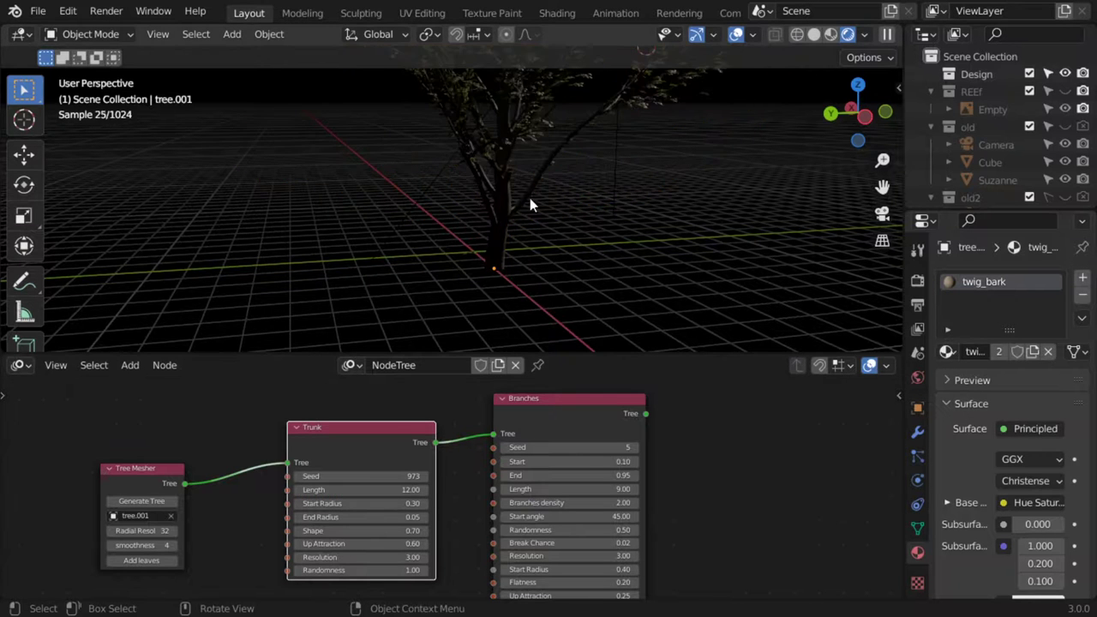
pyautogui.moveTo(530, 198)
pyautogui.mouseDown(button='middle')
pyautogui.moveTo(465, 185)
pyautogui.moveTo(558, 217)
pyautogui.moveTo(527, 241)
pyautogui.moveTo(501, 312)
pyautogui.moveTo(533, 284)
pyautogui.mouseUp(button='middle')
pyautogui.scroll(2, 594, 240)
pyautogui.scroll(2, 597, 220)
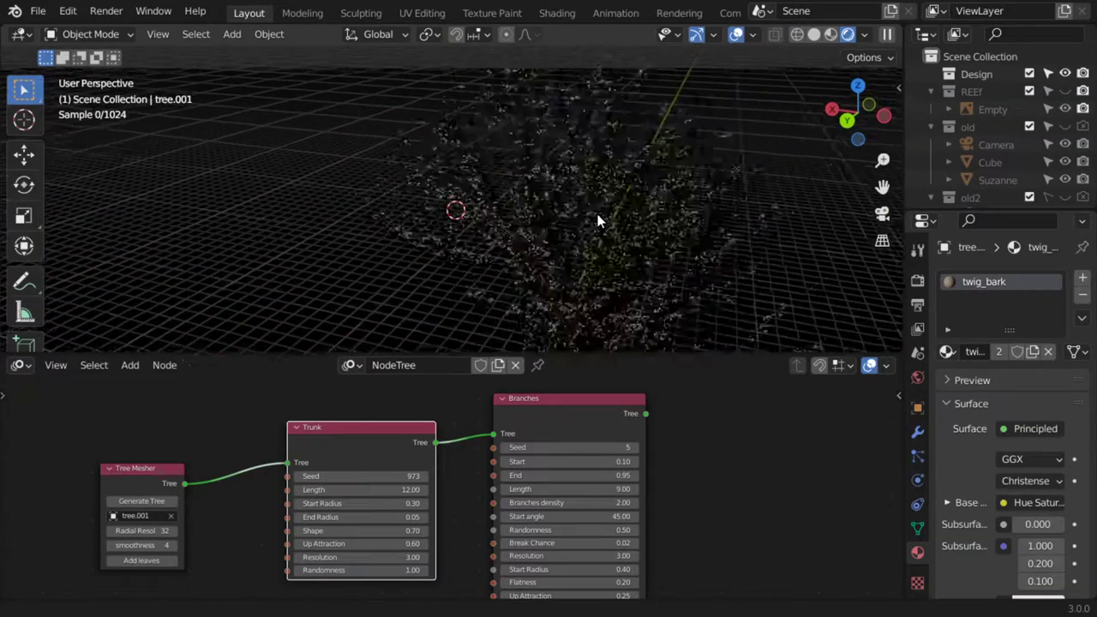
pyautogui.scroll(1, 599, 216)
pyautogui.moveTo(598, 216); pyautogui.dragTo(480, 183, button='middle')
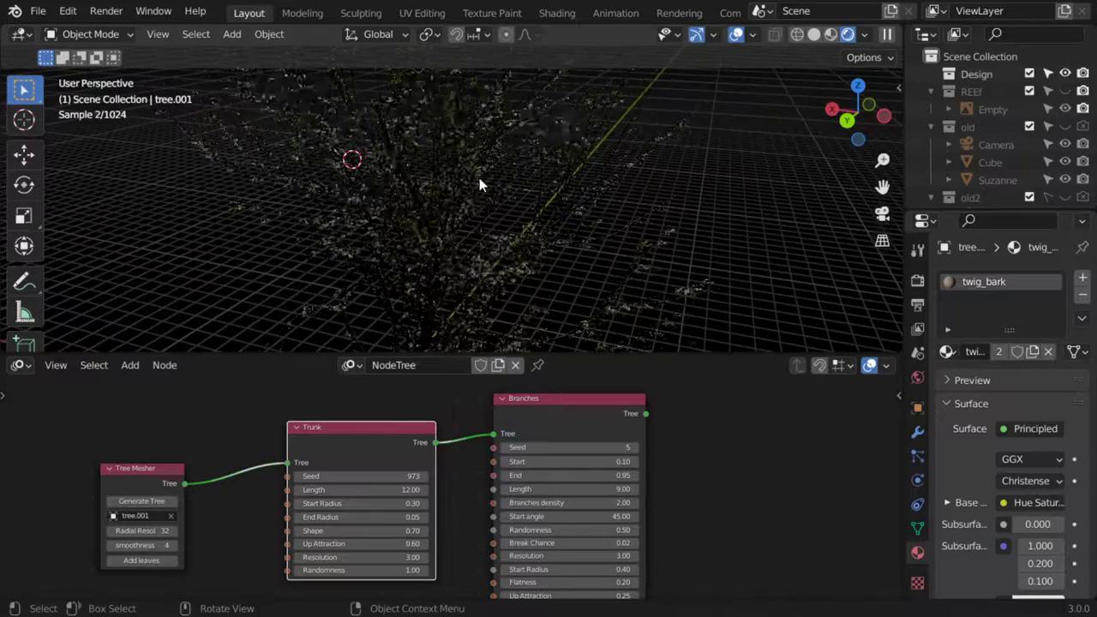
pyautogui.scroll(-3, 492, 224)
pyautogui.scroll(-3, 541, 224)
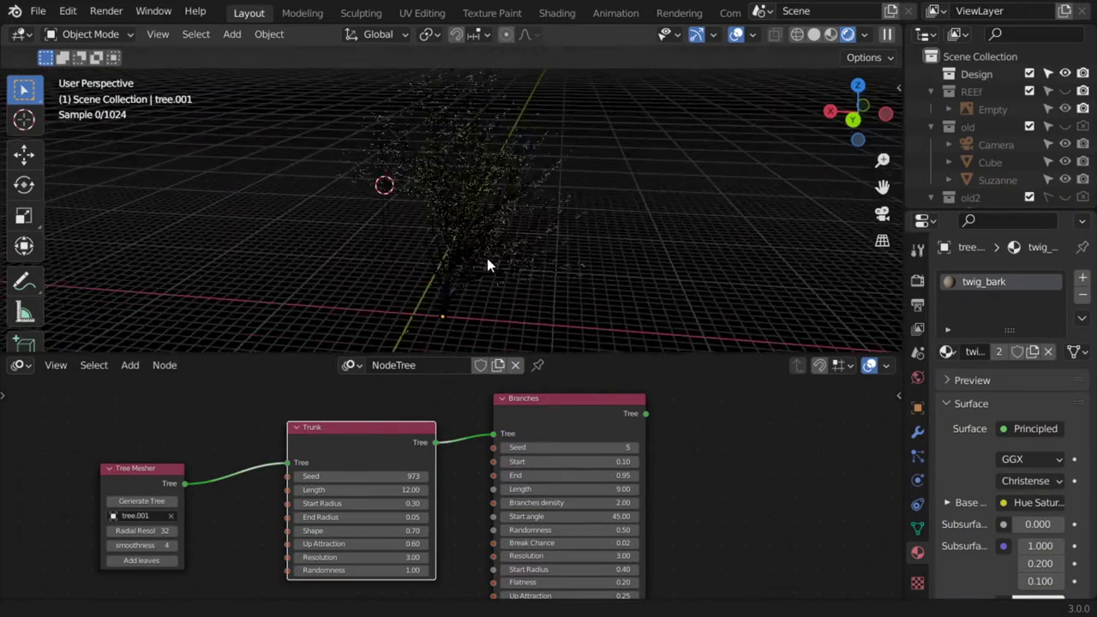
pyautogui.scroll(-2, 487, 258)
pyautogui.click(173, 471)
# Move the Tree Mesher, Trunk and Branches nodes down, then lower each into a tidy row.
pyautogui.keyDown('shift'); pyautogui.click(331, 431); pyautogui.keyUp('shift')
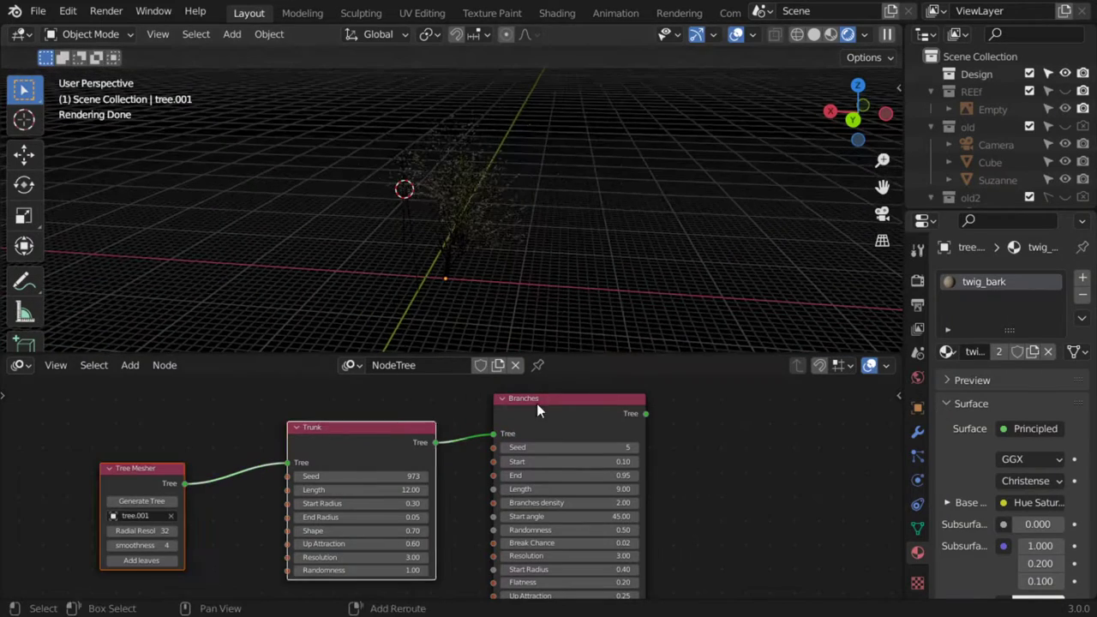
pyautogui.keyDown('shift'); pyautogui.click(548, 411); pyautogui.keyUp('shift')
pyautogui.press('g')
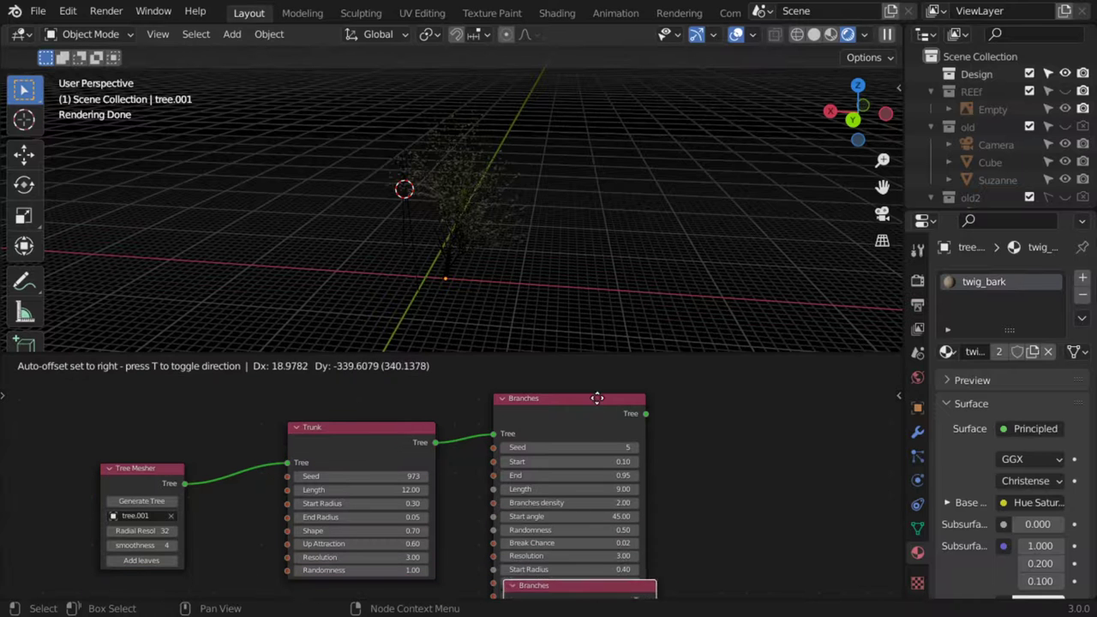
pyautogui.click(589, 433)
pyautogui.moveTo(514, 257); pyautogui.dragTo(468, 152, button='middle')
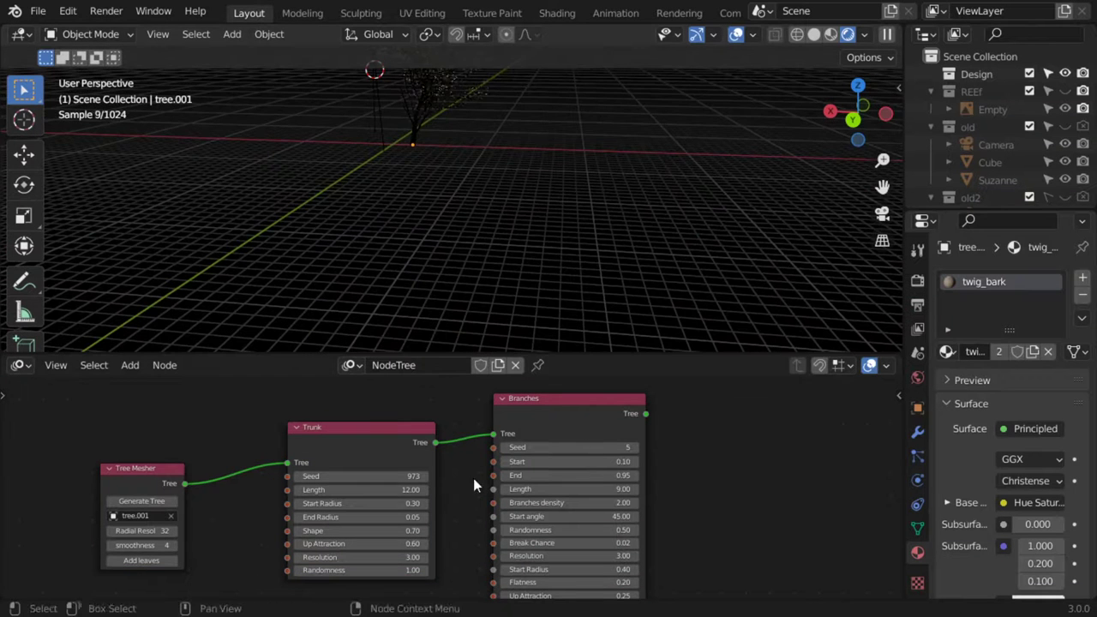
pyautogui.moveTo(473, 478)
pyautogui.keyDown('ctrl'); pyautogui.mouseDown(button='middle')
pyautogui.moveTo(482, 557)
pyautogui.moveTo(480, 440)
pyautogui.mouseUp(button='middle'); pyautogui.keyUp('ctrl')
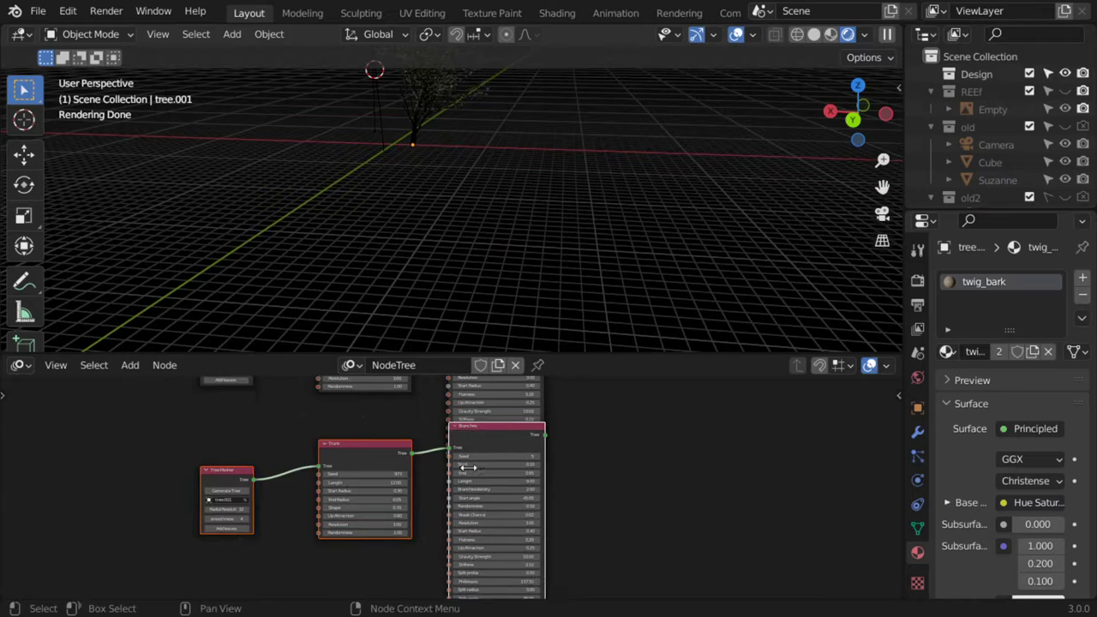
pyautogui.moveTo(480, 440); pyautogui.dragTo(525, 478)
pyautogui.moveTo(398, 447); pyautogui.dragTo(397, 490)
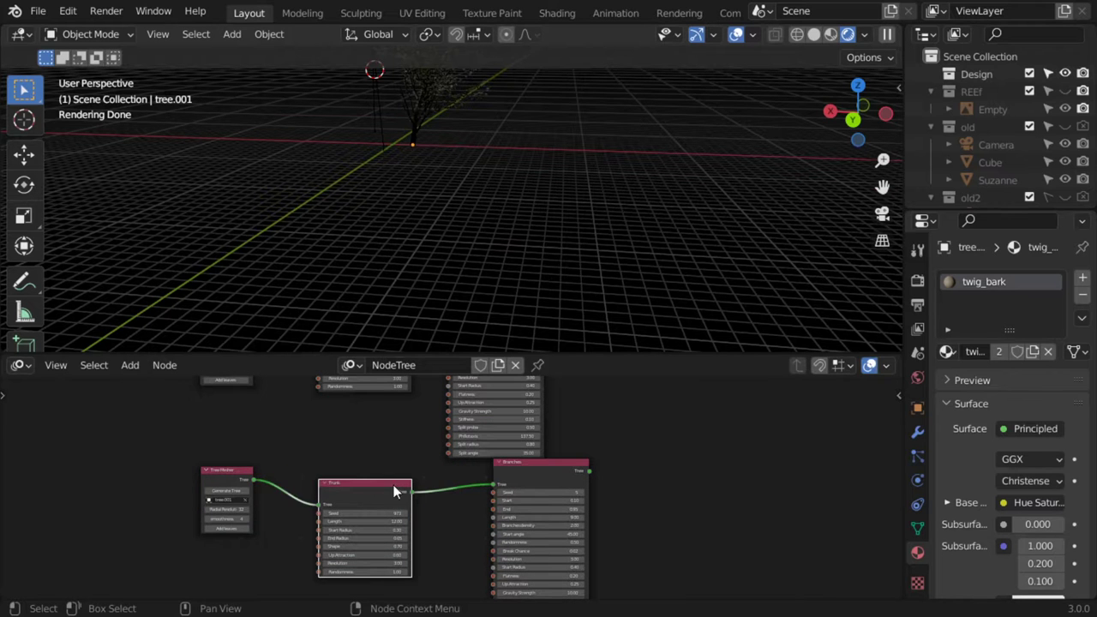
pyautogui.moveTo(251, 482); pyautogui.dragTo(253, 516)
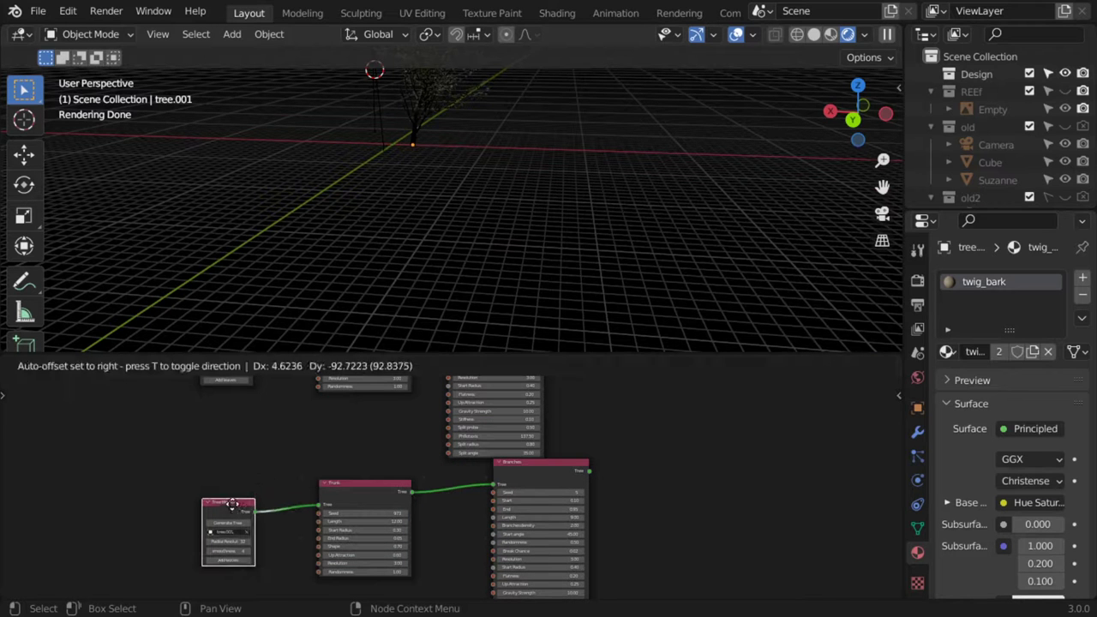
# Switch the viewport to Solid shading and select the generated tree, leaving it in place.
pyautogui.click(525, 484)
pyautogui.click(230, 527)
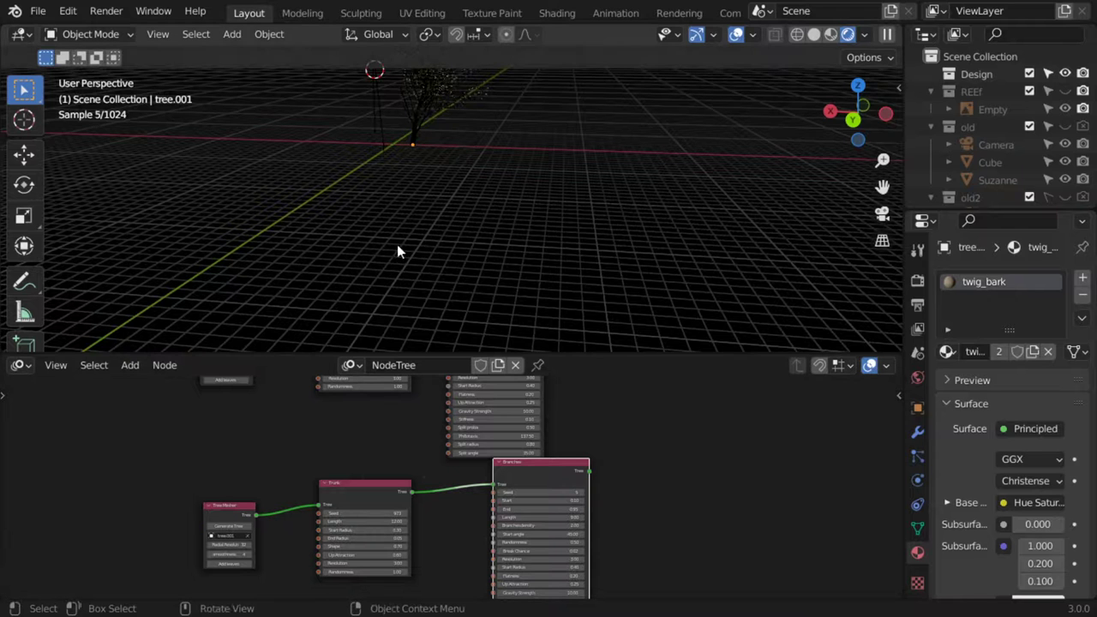
pyautogui.click(813, 34)
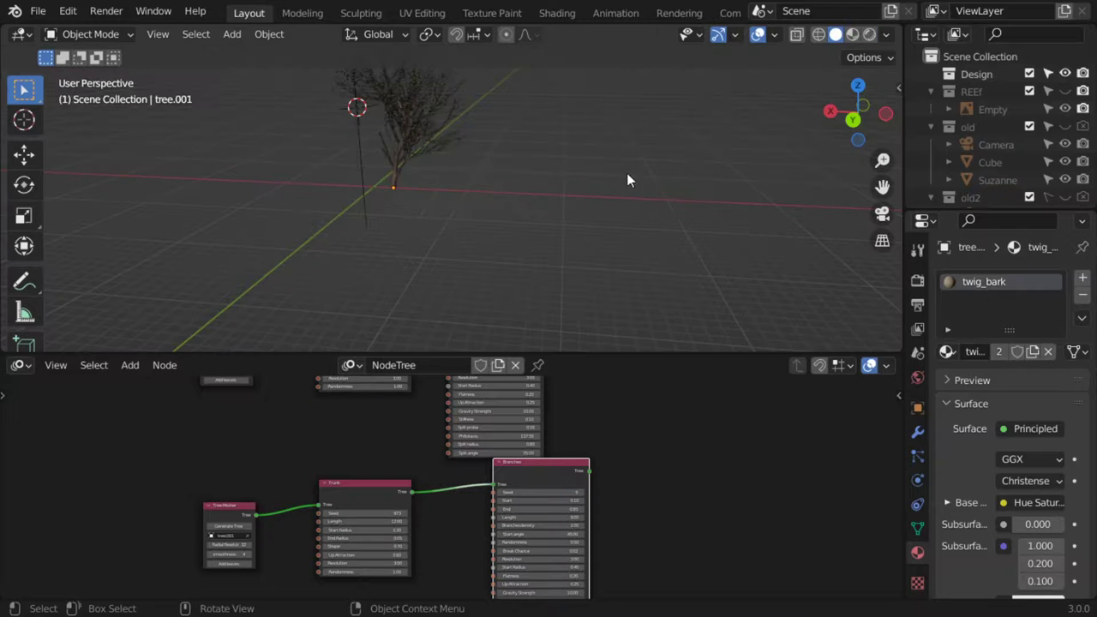
pyautogui.click(403, 183)
pyautogui.moveTo(399, 198)
pyautogui.mouseDown(button='middle')
pyautogui.moveTo(470, 216)
pyautogui.moveTo(413, 216)
pyautogui.mouseUp(button='middle')
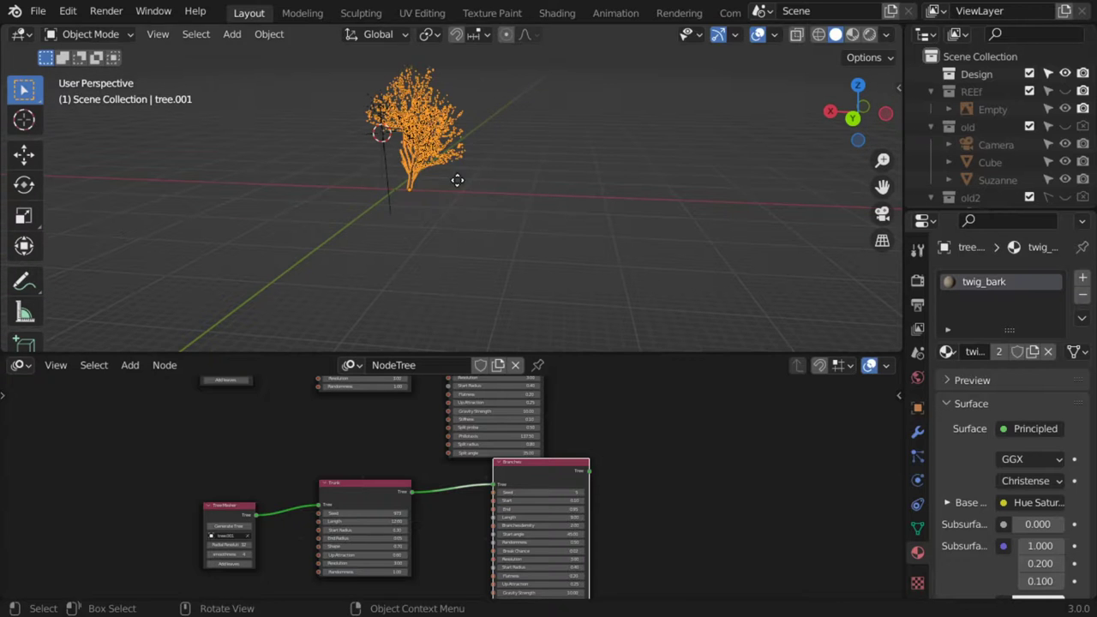
pyautogui.press('g')
pyautogui.press('Escape')
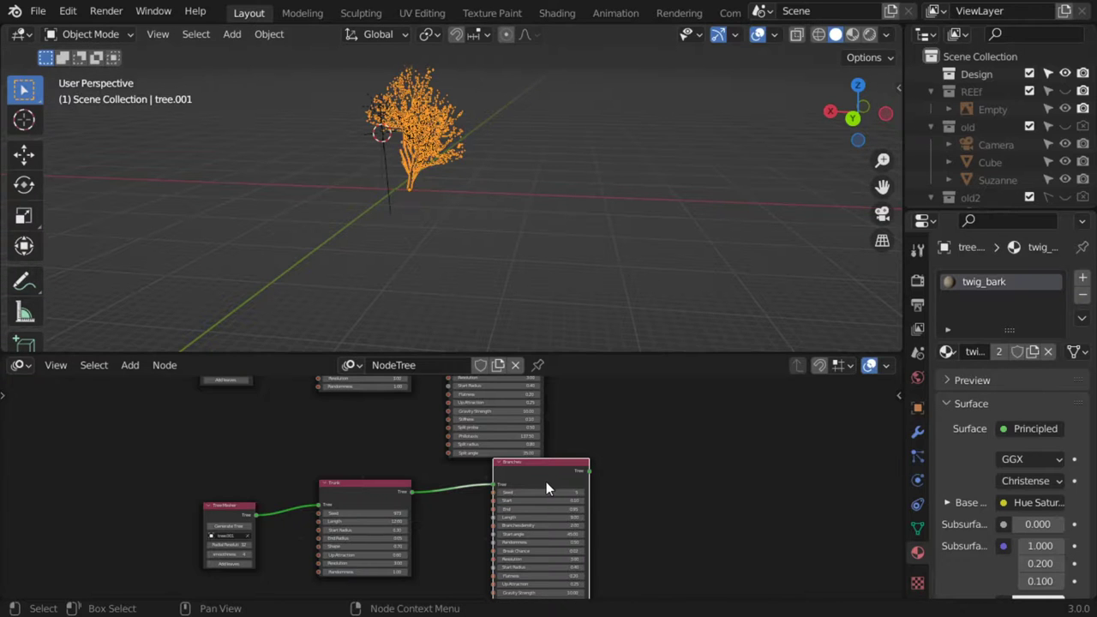
# Delete the lower Branches, Trunk and Tree Mesher nodes.
pyautogui.press('x')
pyautogui.click(383, 483)
pyautogui.press('x')
pyautogui.click(215, 511)
pyautogui.press('x')
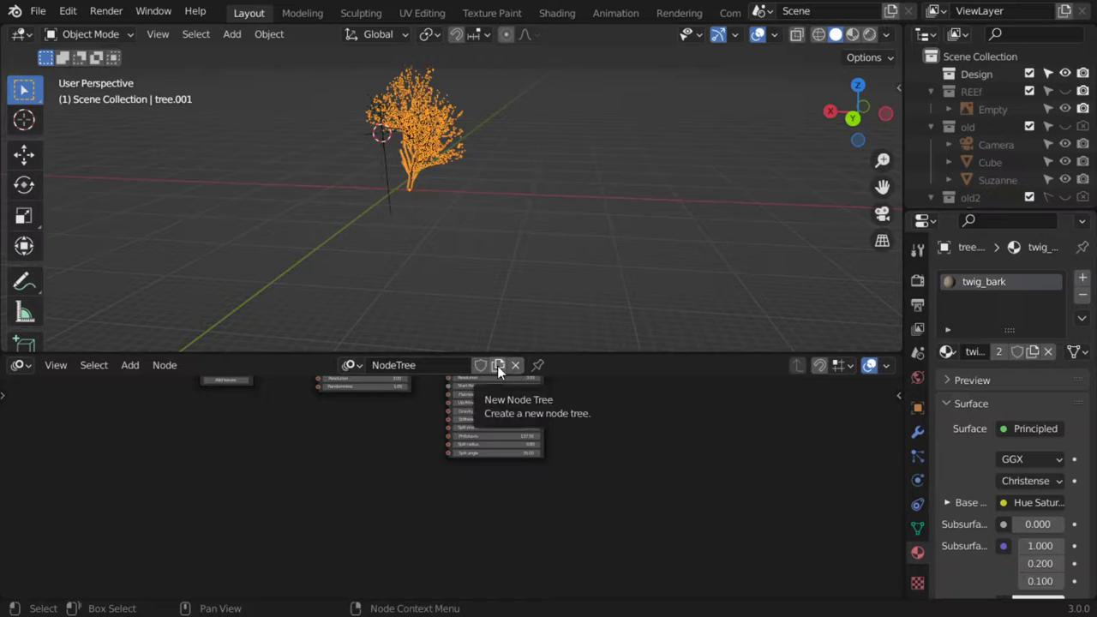
# Create a new node tree and name it 'new'.
pyautogui.click(498, 365)
pyautogui.click(423, 365)
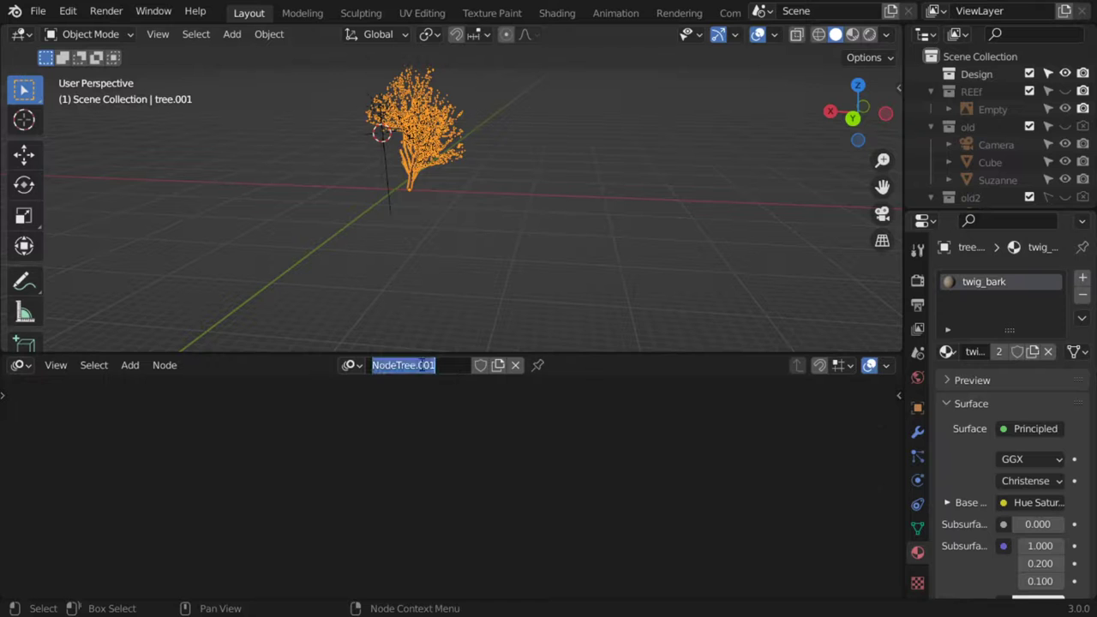
pyautogui.write('s')
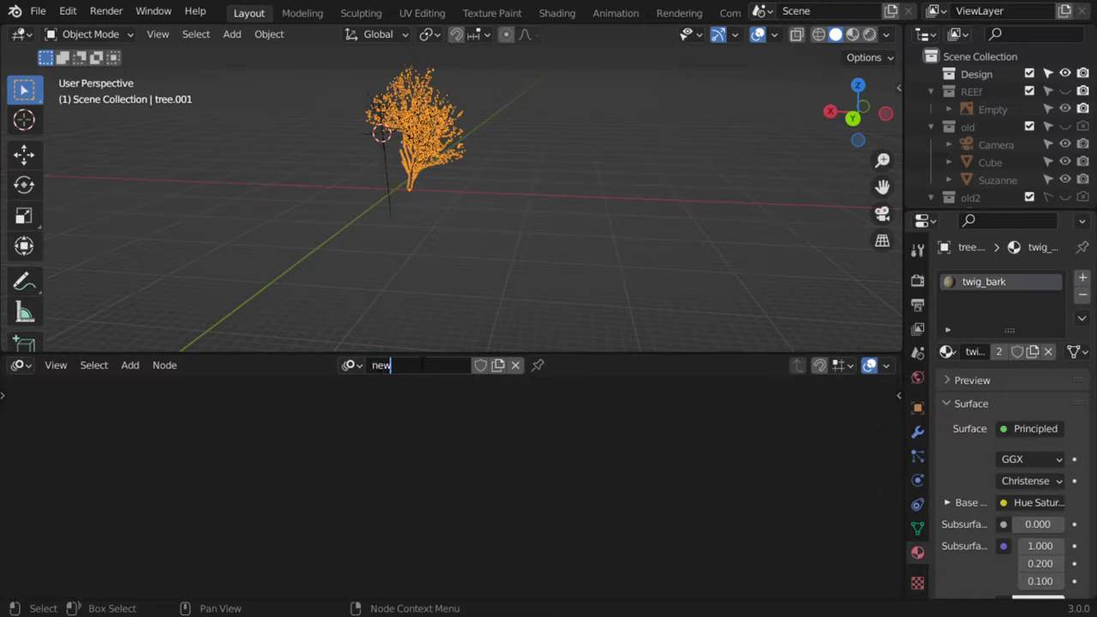
pyautogui.press('Return')
# Add Tree Mesher, Trunk and Branches nodes side by side in the editor.
pyautogui.click(178, 364)
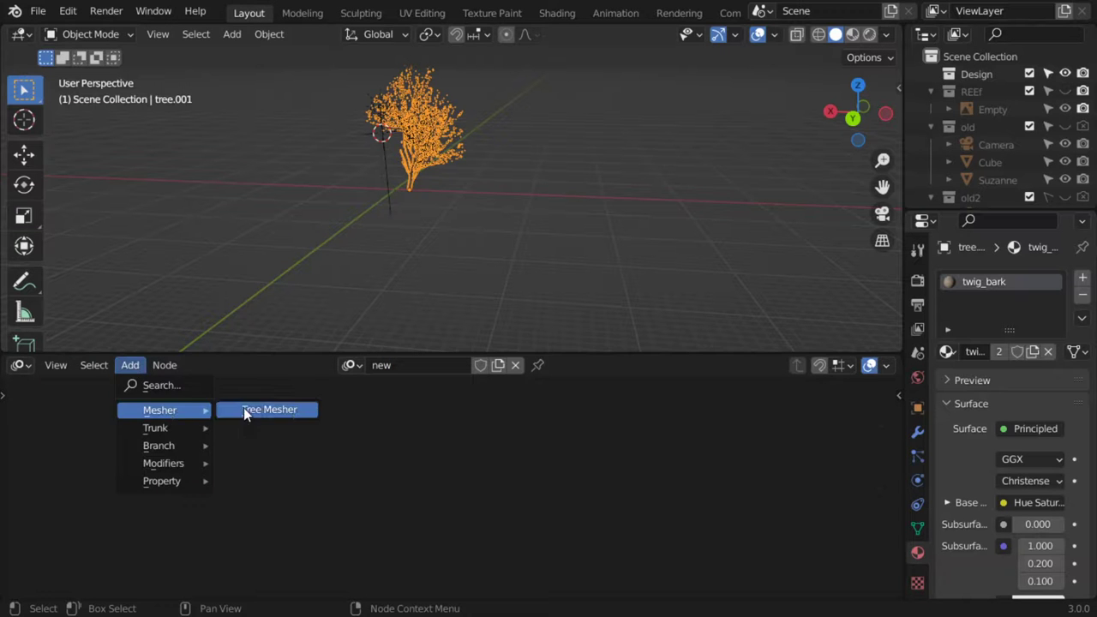
pyautogui.click(244, 409)
pyautogui.click(216, 433)
pyautogui.click(124, 369)
pyautogui.moveTo(156, 428)
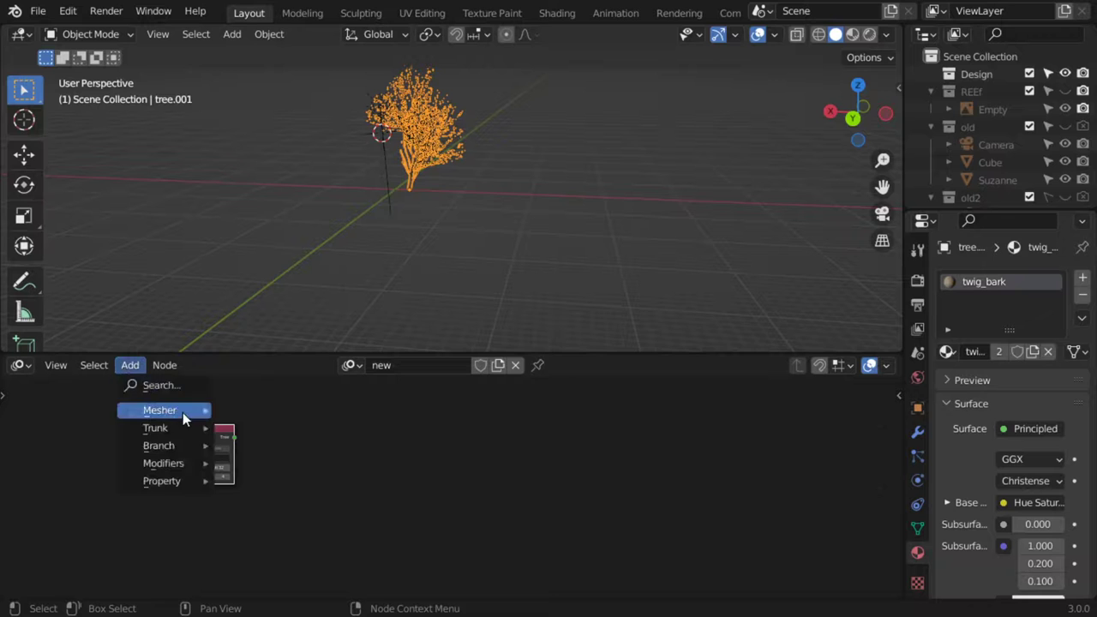
pyautogui.click(248, 431)
pyautogui.click(274, 441)
pyautogui.click(130, 365)
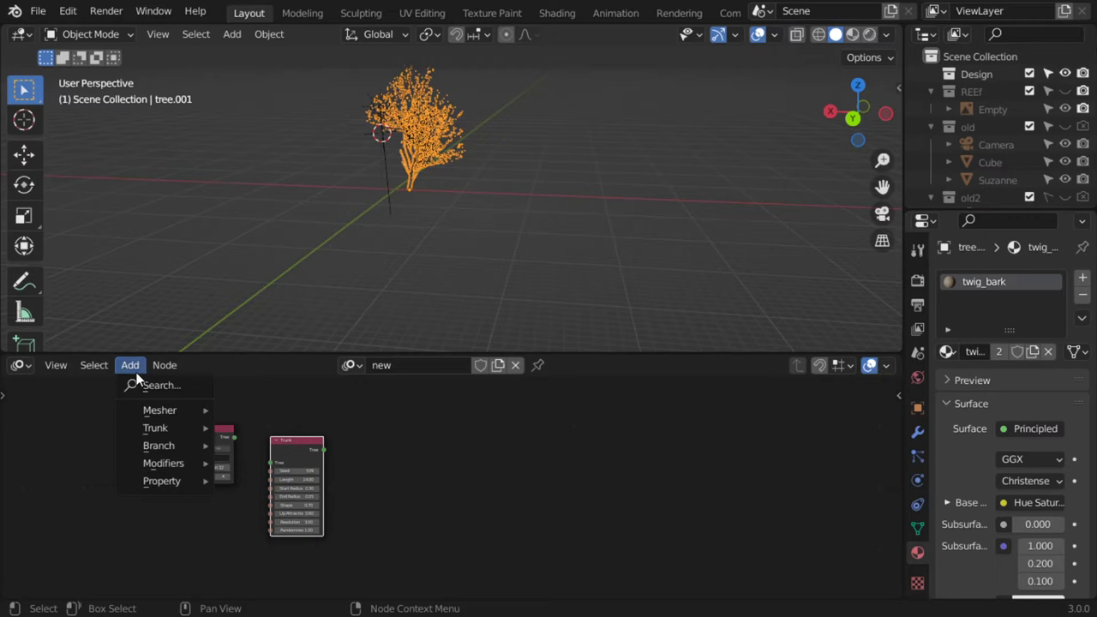
pyautogui.click(225, 445)
pyautogui.click(364, 446)
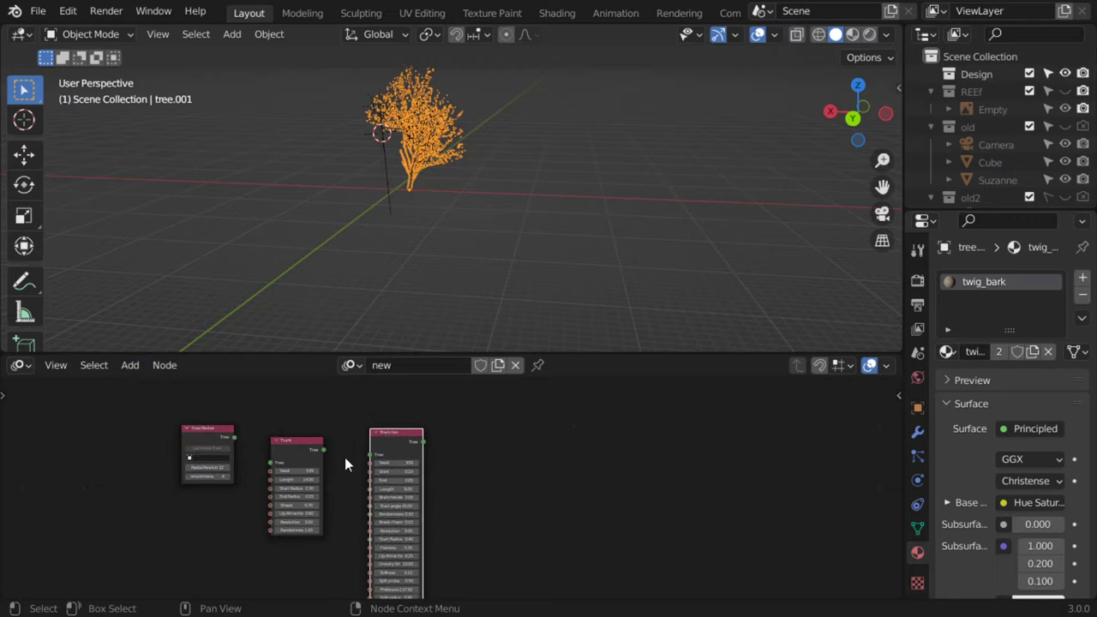
# Link the three nodes' Tree sockets and generate the new tree, tree.002.
pyautogui.scroll(2, 326, 428)
pyautogui.moveTo(163, 420); pyautogui.dragTo(201, 452)
pyautogui.moveTo(275, 435); pyautogui.dragTo(338, 441)
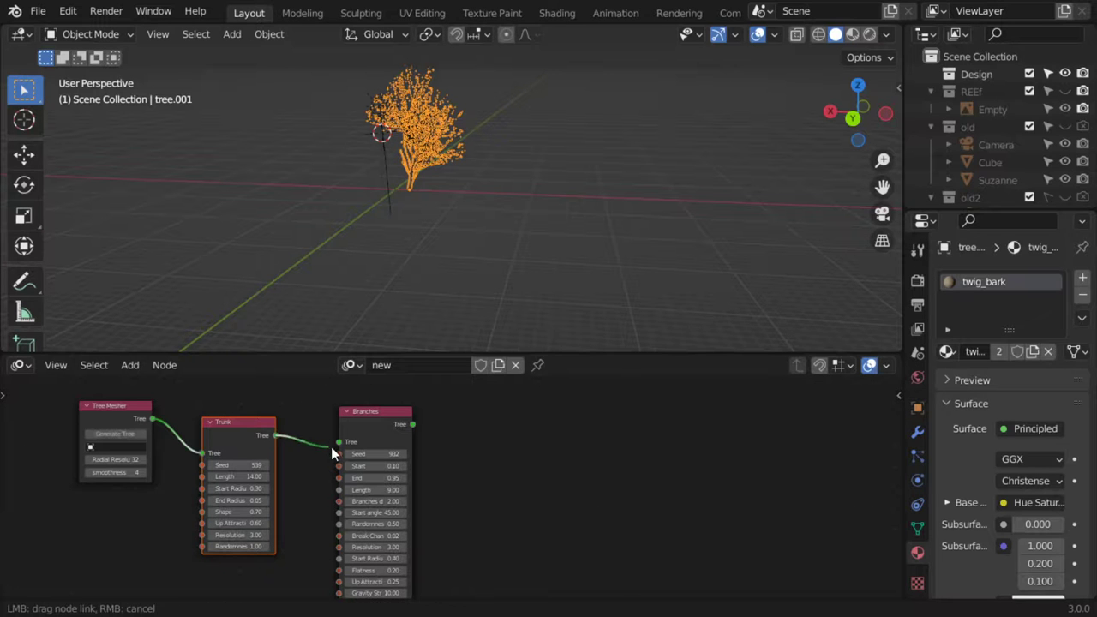
pyautogui.scroll(1, 246, 449)
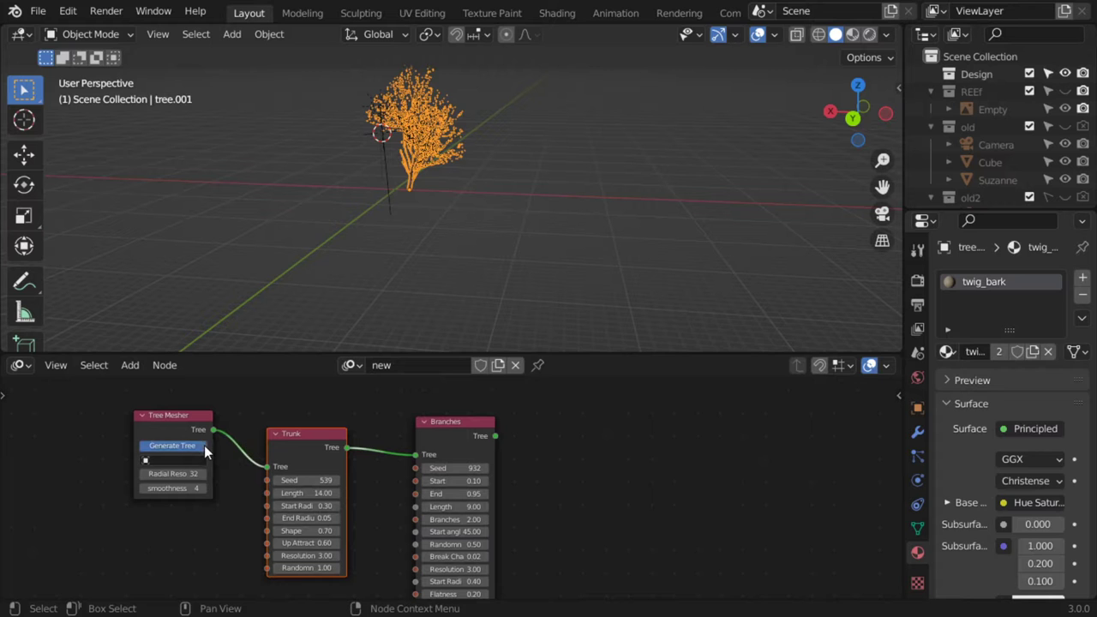
pyautogui.click(204, 444)
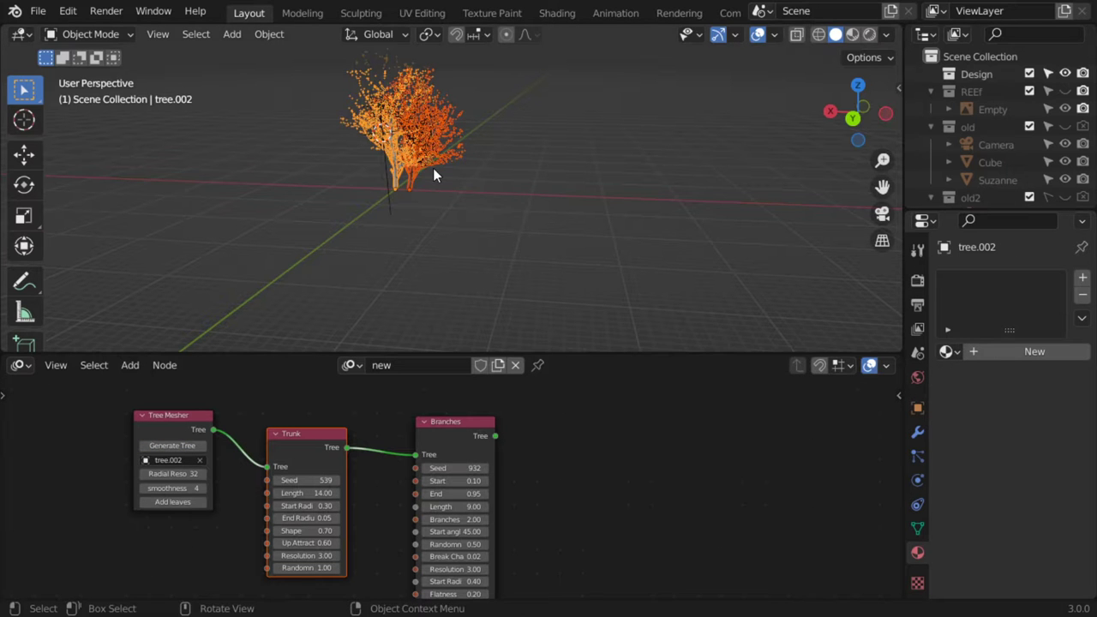
# Move tree.002 and the first tree, tree.001, apart along the X axis so they stand side by side.
pyautogui.press('g')
pyautogui.press('x')
pyautogui.click(406, 189)
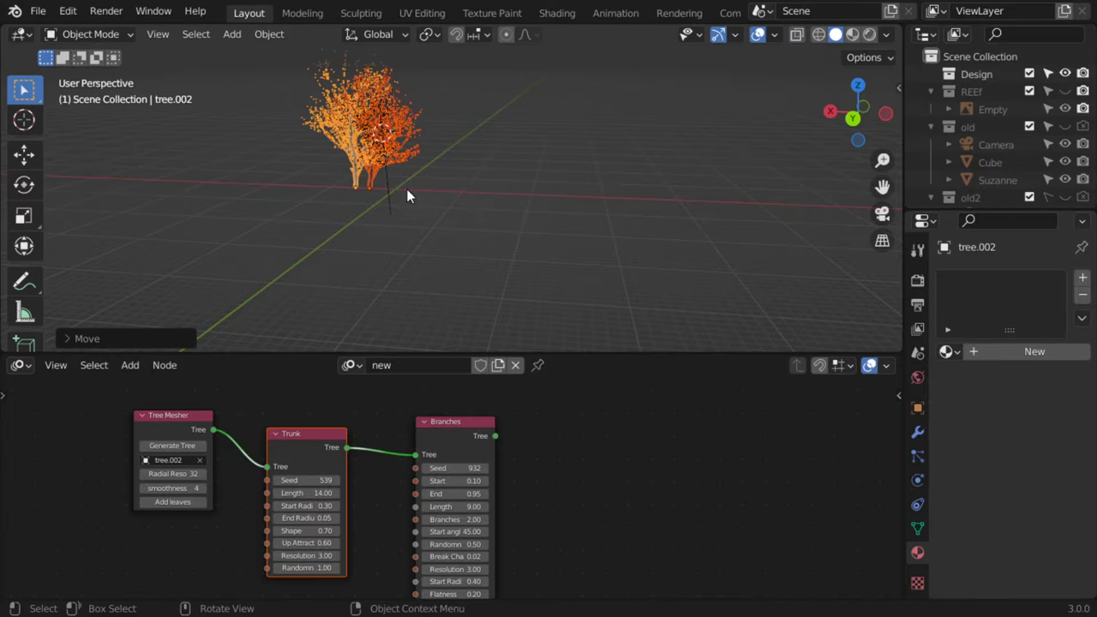
pyautogui.click(376, 187)
pyautogui.press('g')
pyautogui.press('x')
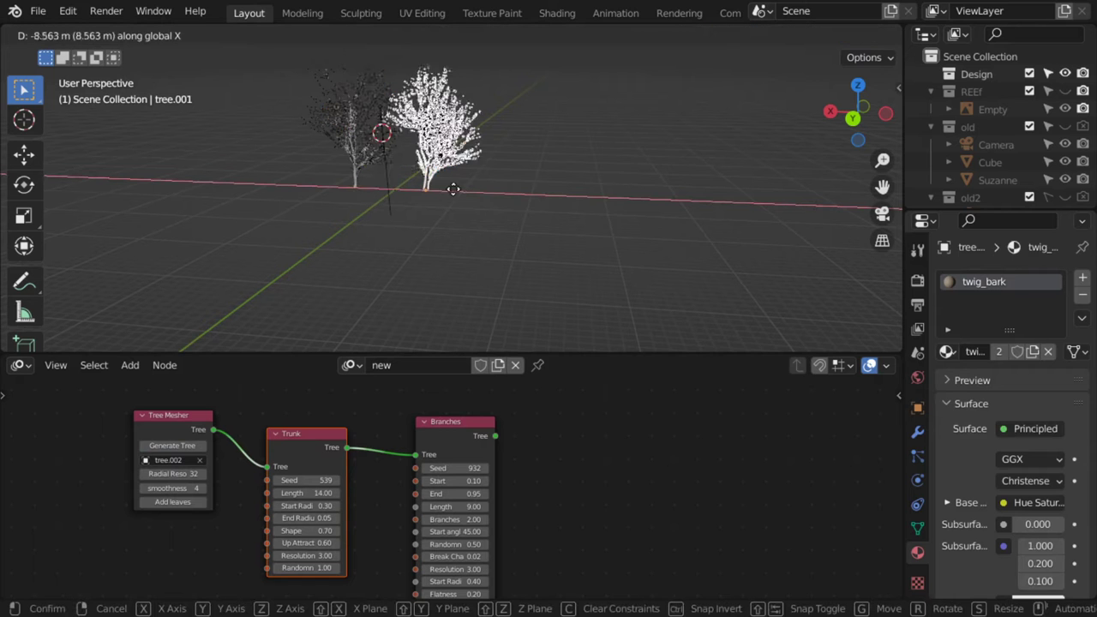
pyautogui.click(494, 180)
pyautogui.moveTo(393, 187); pyautogui.dragTo(305, 365, button='middle')
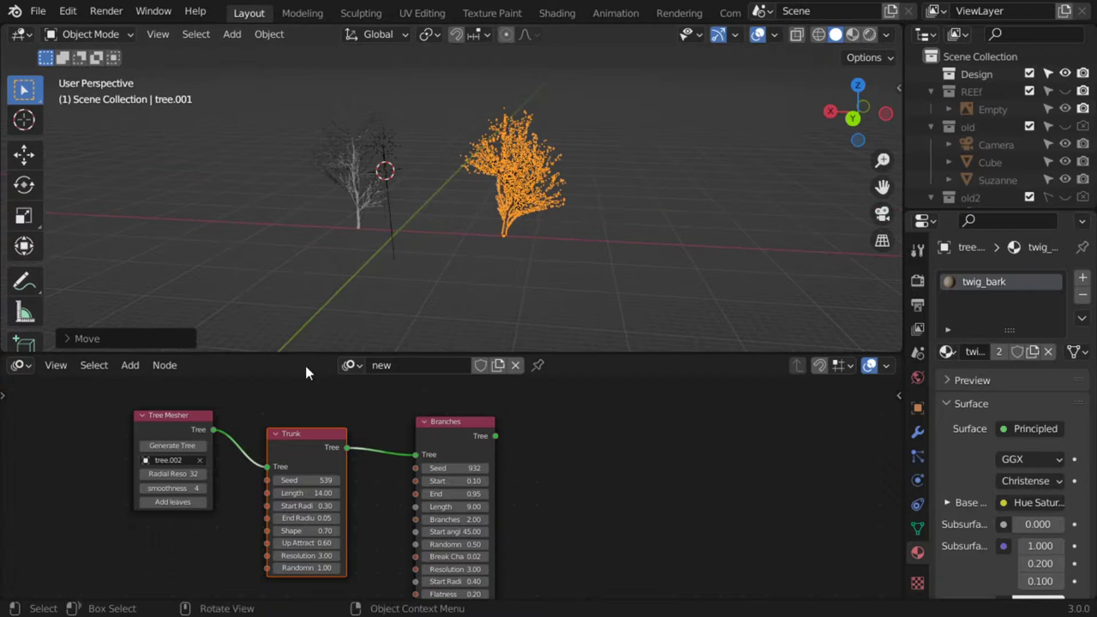
# Add leaves to the second tree, tree.002.
pyautogui.click(349, 222)
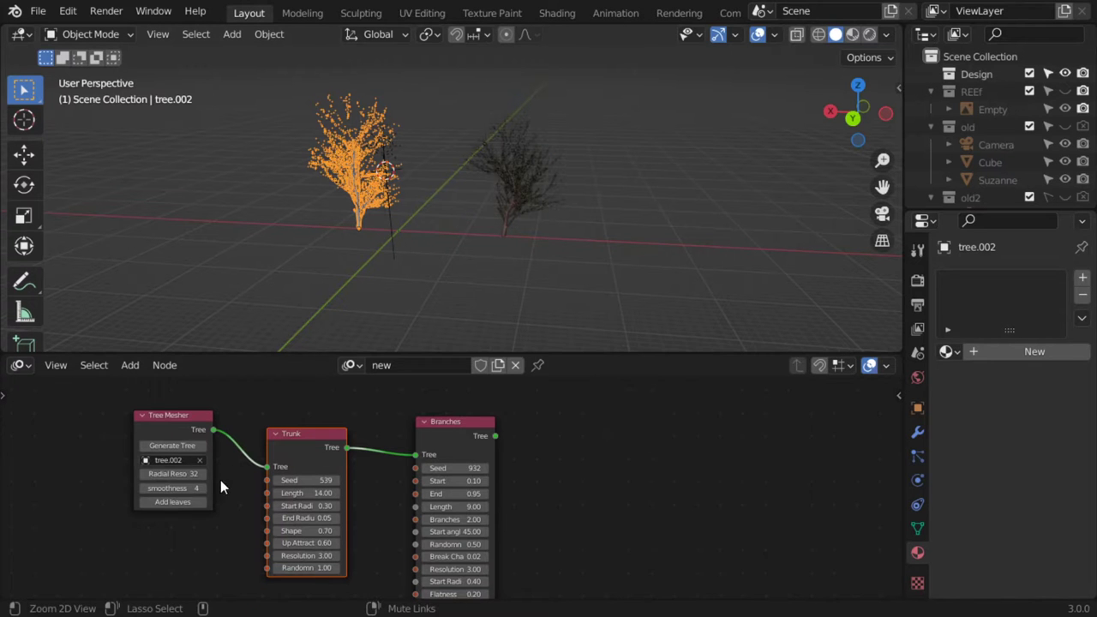
pyautogui.scroll(2, 220, 480)
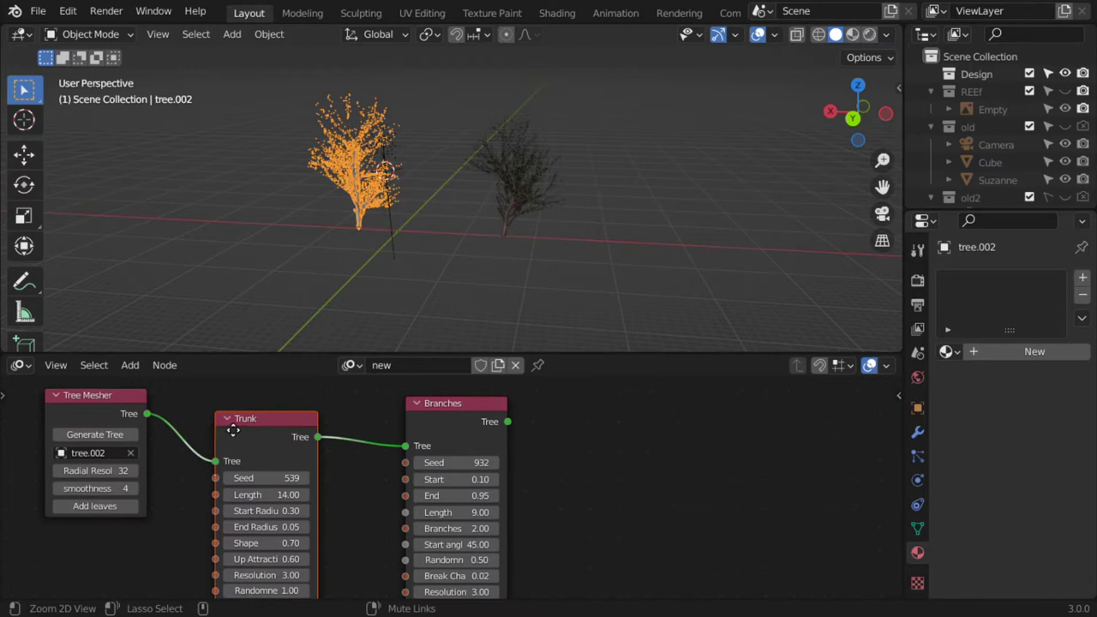
pyautogui.click(117, 509)
pyautogui.click(388, 268)
pyautogui.click(354, 221)
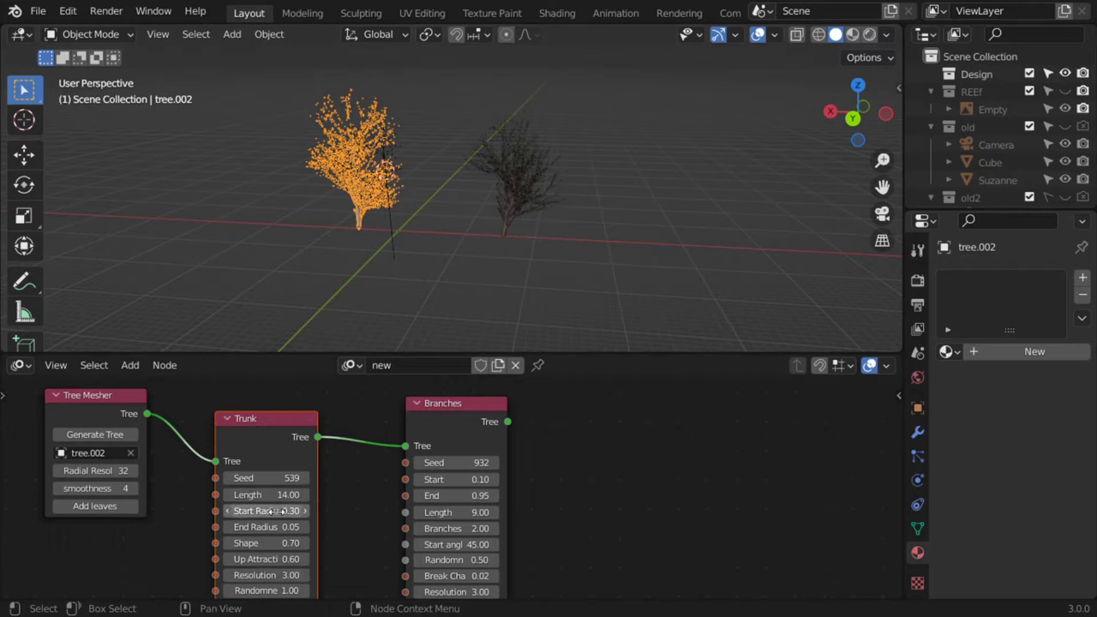
# Set the Trunk node's Length to 9 and its Seed to 568.
pyautogui.click(267, 495)
pyautogui.write('9')
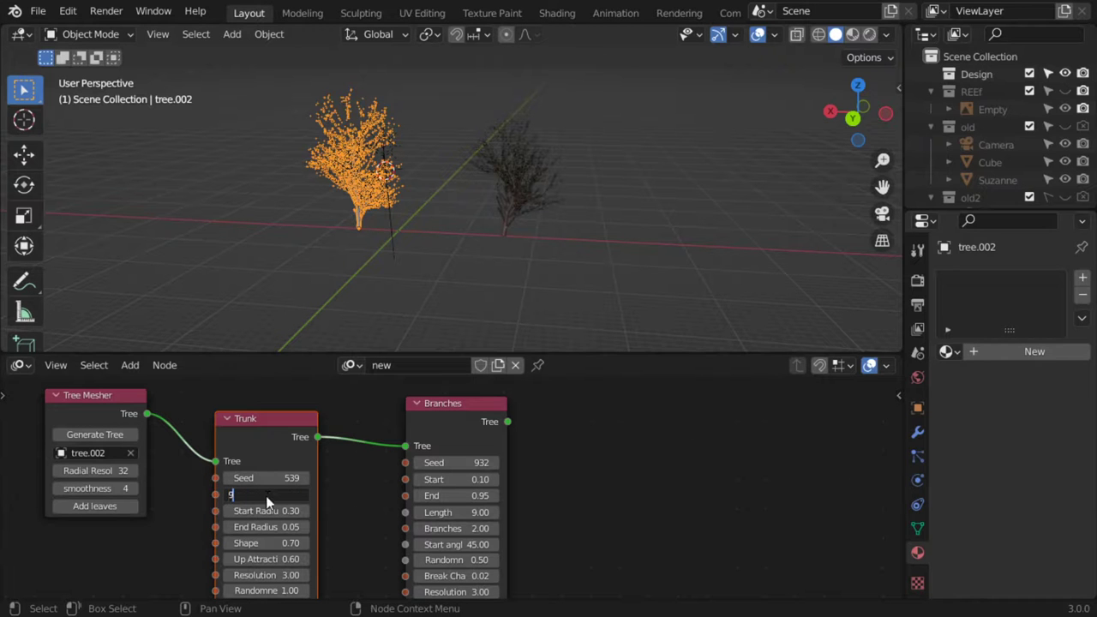
pyautogui.press('Return')
pyautogui.click(268, 496)
pyautogui.click(291, 478)
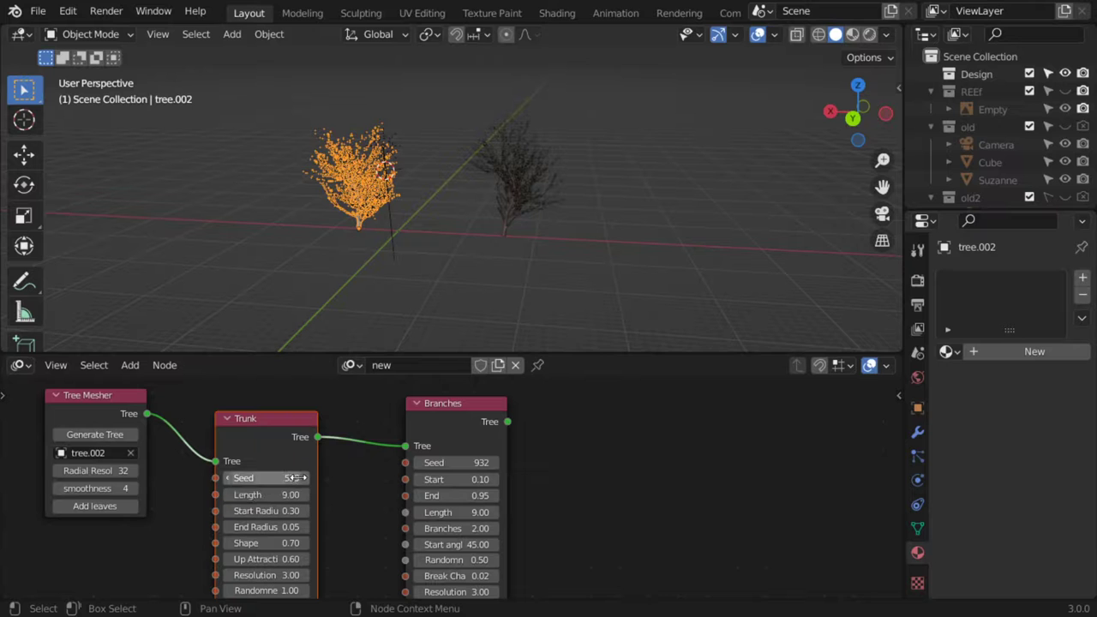
pyautogui.moveTo(292, 478); pyautogui.dragTo(309, 478)
pyautogui.moveTo(309, 478); pyautogui.dragTo(287, 412, button='middle')
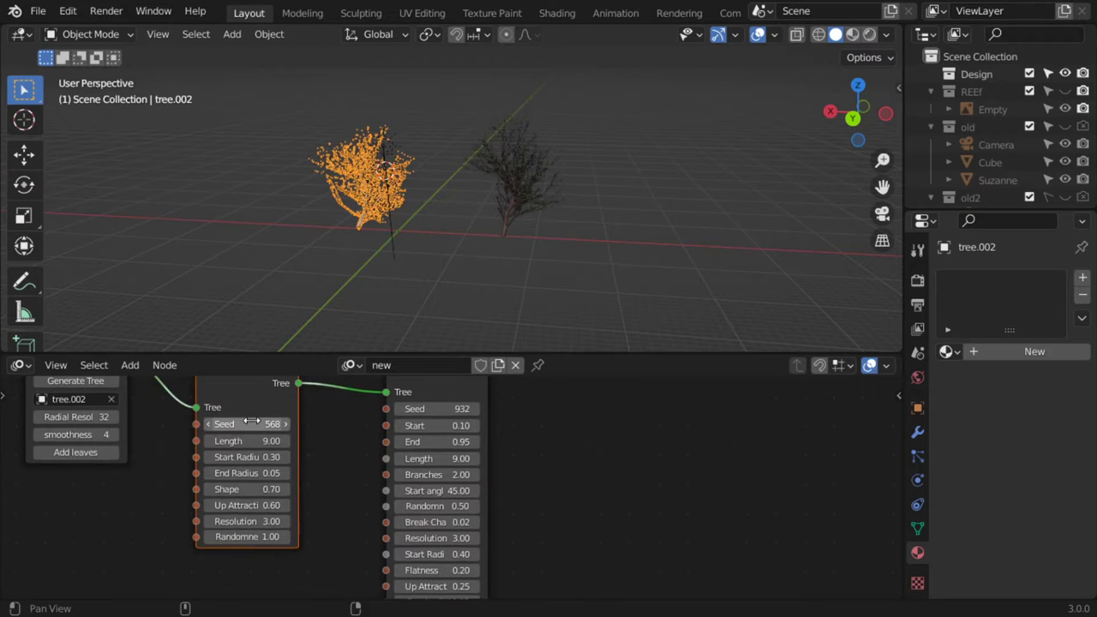
# Reposition and widen the Branches node so its field names are readable.
pyautogui.moveTo(358, 480)
pyautogui.mouseDown(button='middle')
pyautogui.moveTo(326, 479)
pyautogui.moveTo(308, 507)
pyautogui.mouseUp(button='middle')
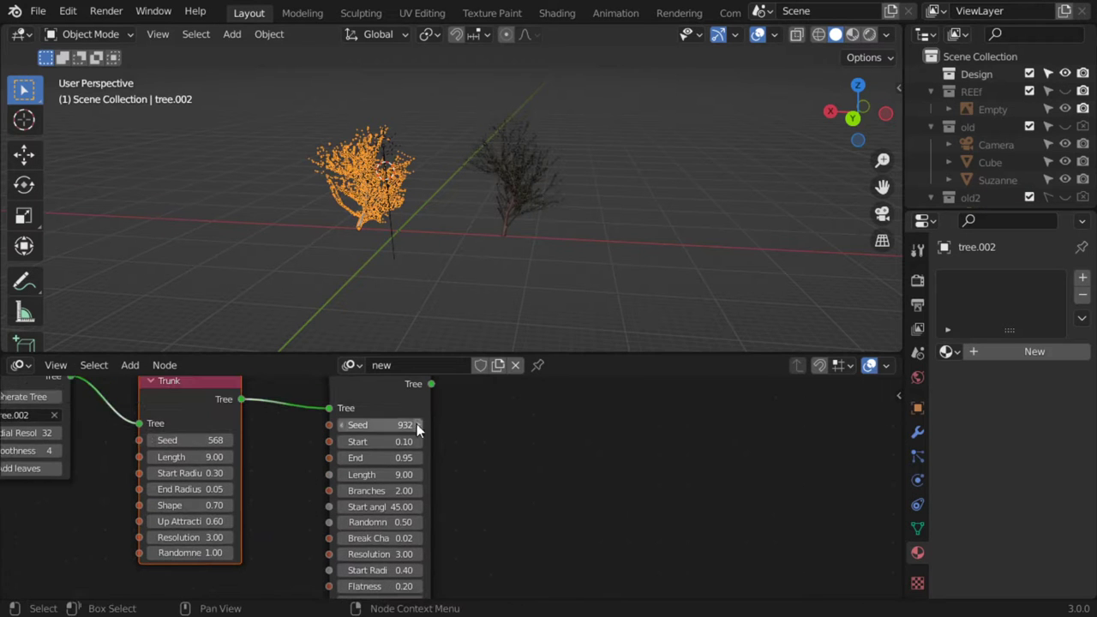
pyautogui.moveTo(417, 423)
pyautogui.mouseDown()
pyautogui.moveTo(480, 405)
pyautogui.moveTo(532, 412)
pyautogui.mouseUp()
pyautogui.moveTo(427, 374)
pyautogui.mouseDown(button='middle')
pyautogui.moveTo(372, 393)
pyautogui.moveTo(333, 348)
pyautogui.mouseUp(button='middle')
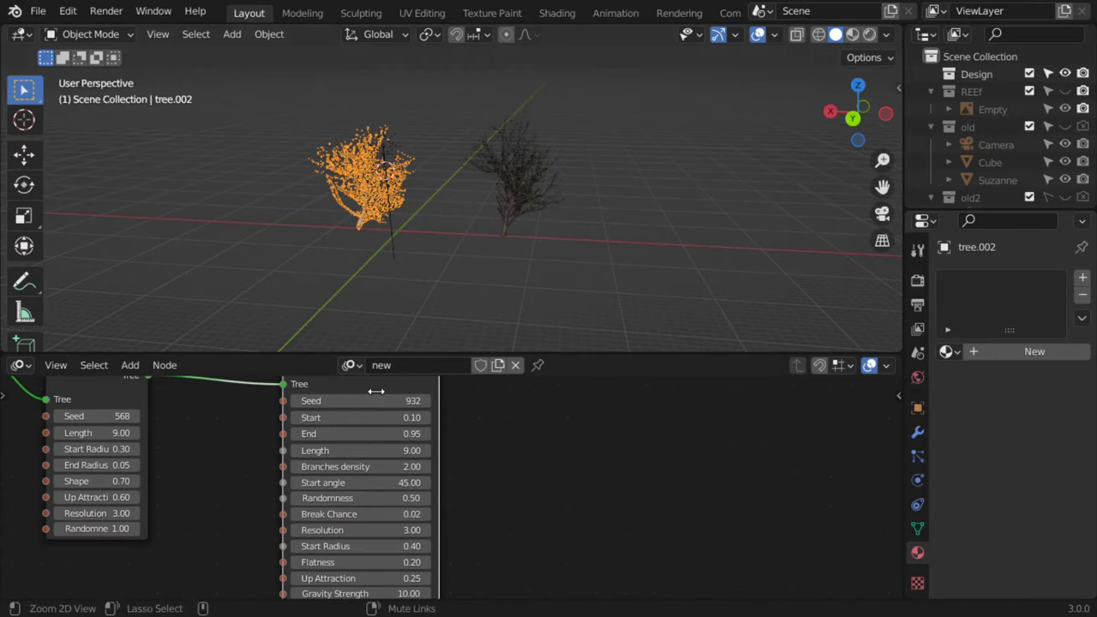
# Deselect the tree and raise the Branches node Seed to 947.
pyautogui.scroll(1, 336, 199)
pyautogui.scroll(2, 336, 199)
pyautogui.scroll(2, 531, 222)
pyautogui.scroll(2, 530, 223)
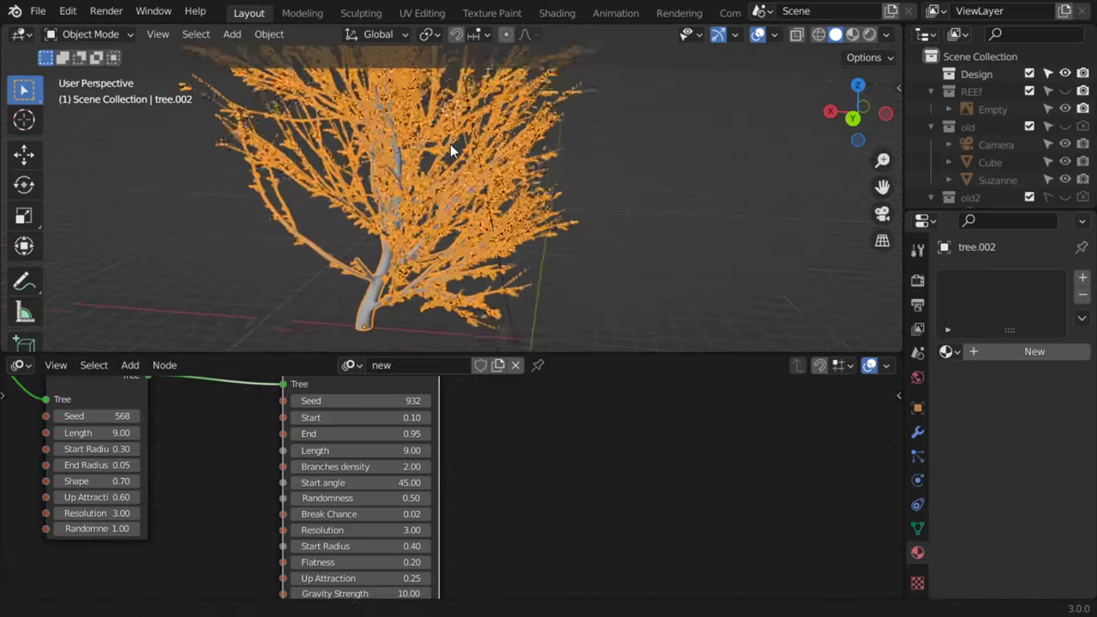
pyautogui.hotkey('alt', 'a')
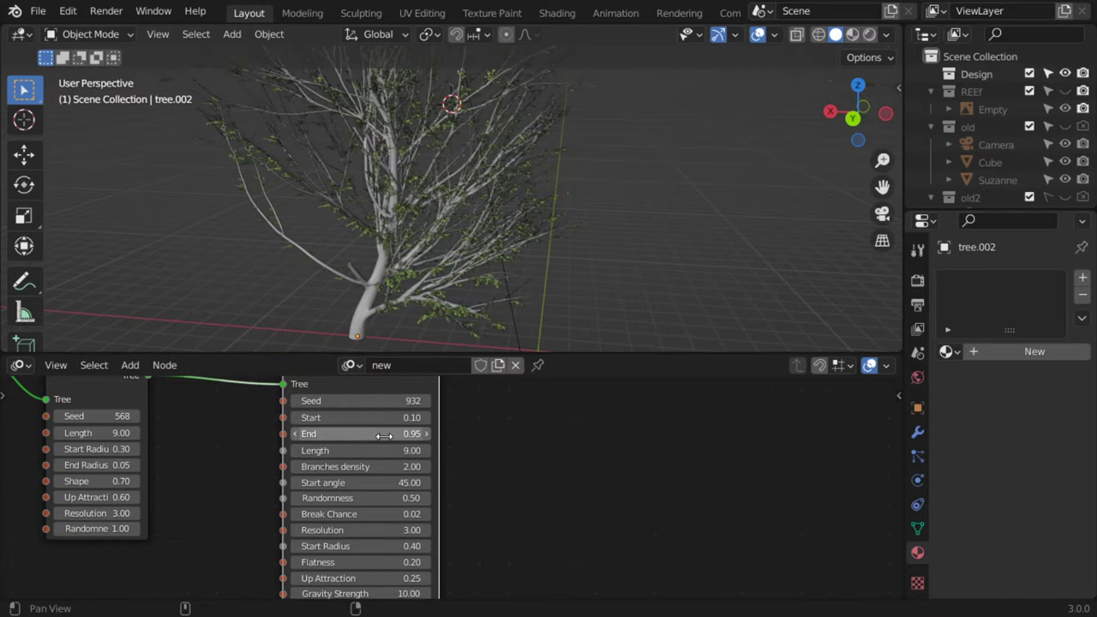
pyautogui.moveTo(382, 432); pyautogui.dragTo(371, 450, button='middle')
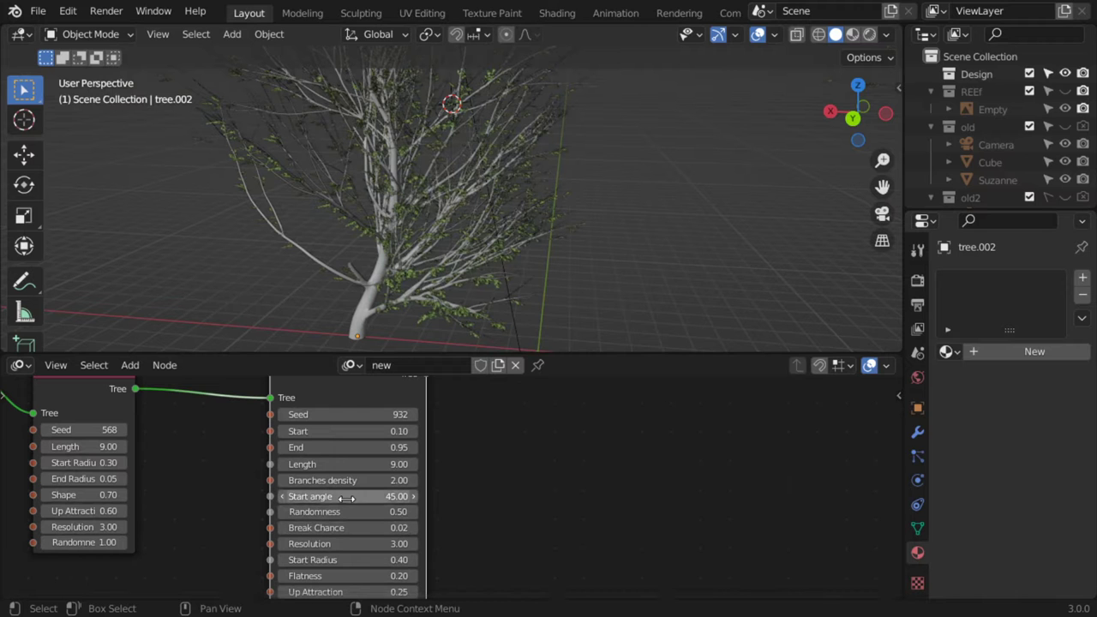
pyautogui.moveTo(363, 526)
pyautogui.mouseDown(button='middle')
pyautogui.moveTo(322, 383)
pyautogui.moveTo(346, 428)
pyautogui.moveTo(337, 453)
pyautogui.mouseUp(button='middle')
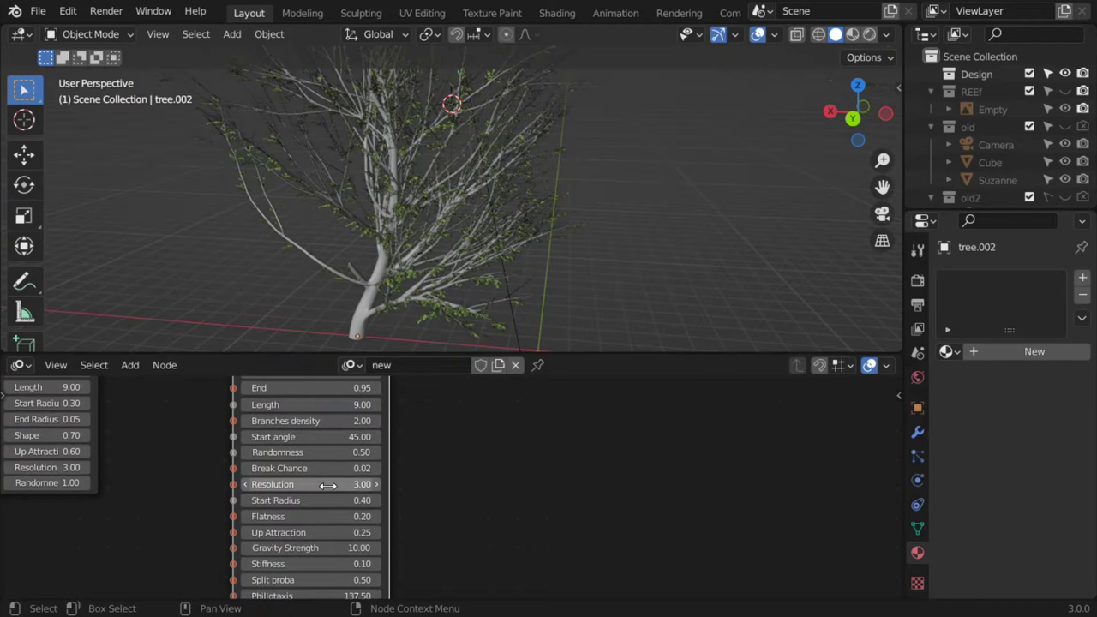
pyautogui.moveTo(328, 485); pyautogui.dragTo(339, 586, button='middle')
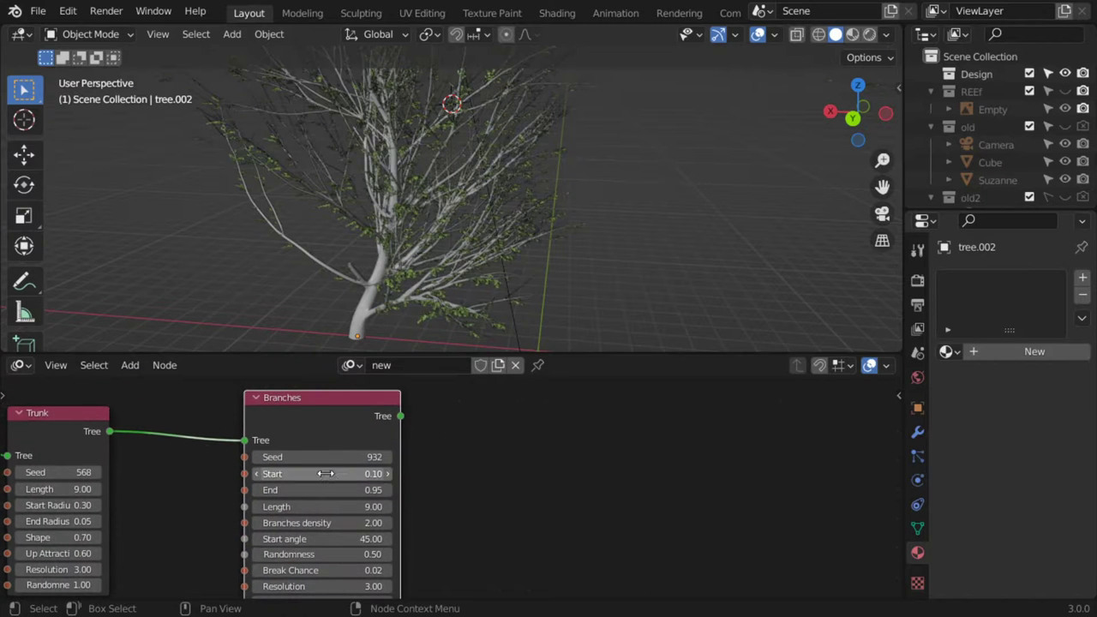
pyautogui.moveTo(341, 459); pyautogui.dragTo(360, 461)
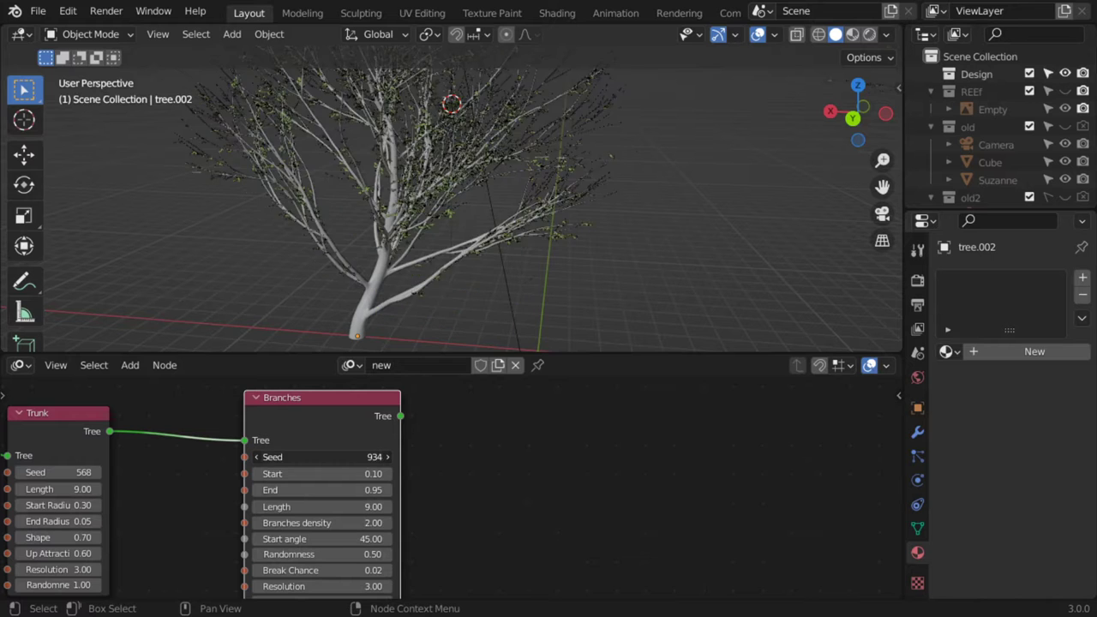
# Set the Branches Start to 0.05 and the branch Length to 7.
pyautogui.click(369, 473)
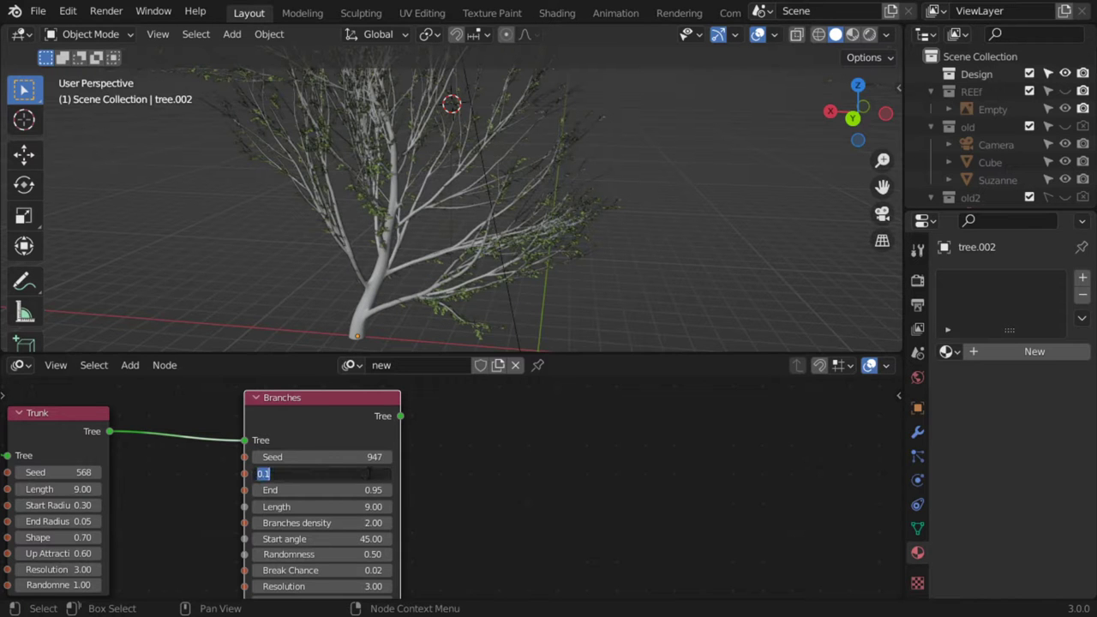
pyautogui.press('BackSpace')
pyautogui.press('Return')
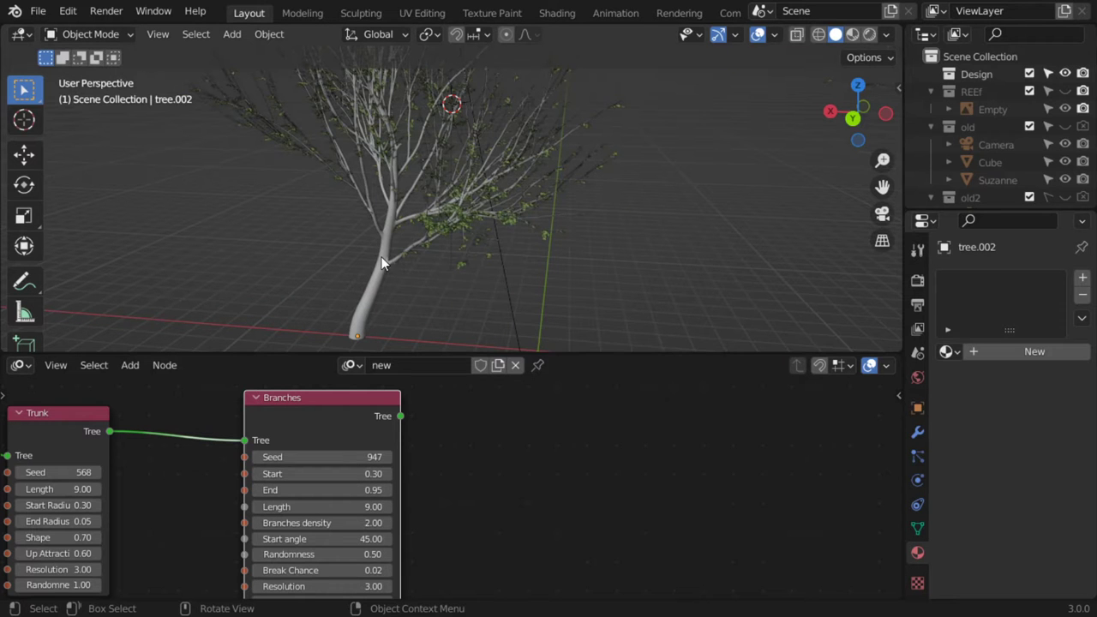
pyautogui.click(342, 474)
pyautogui.press('BackSpace')
pyautogui.write('.05')
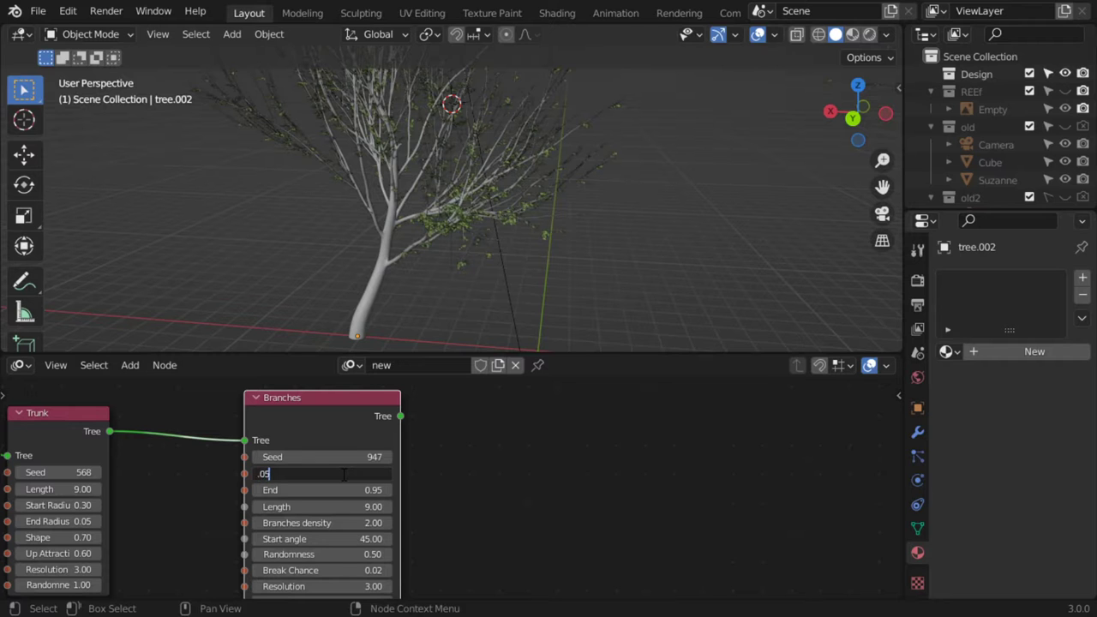
pyautogui.press('Return')
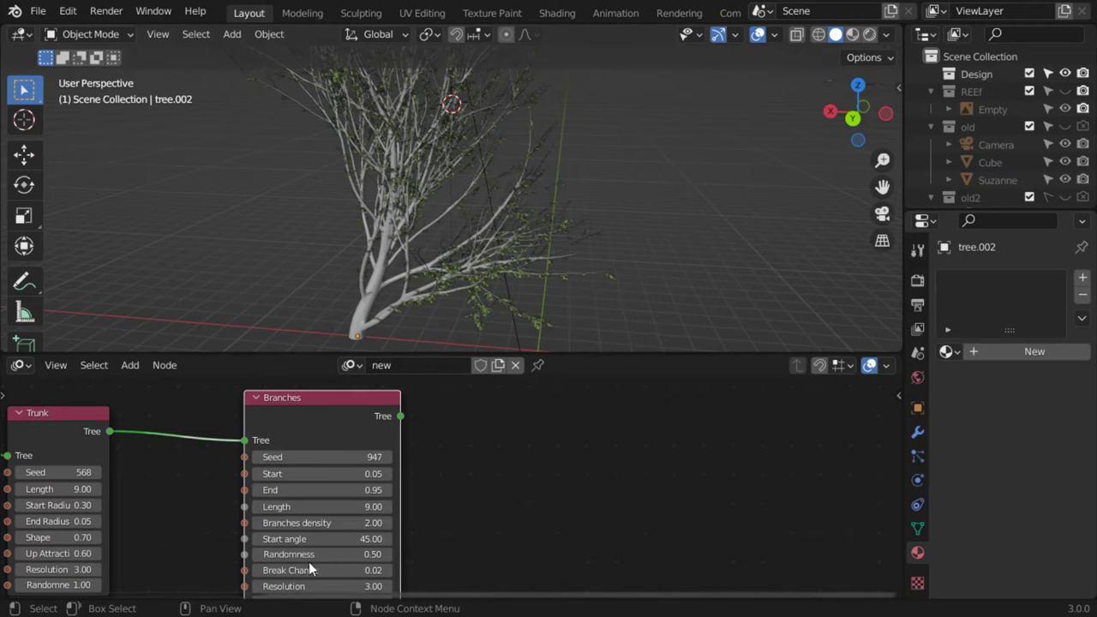
pyautogui.click(342, 511)
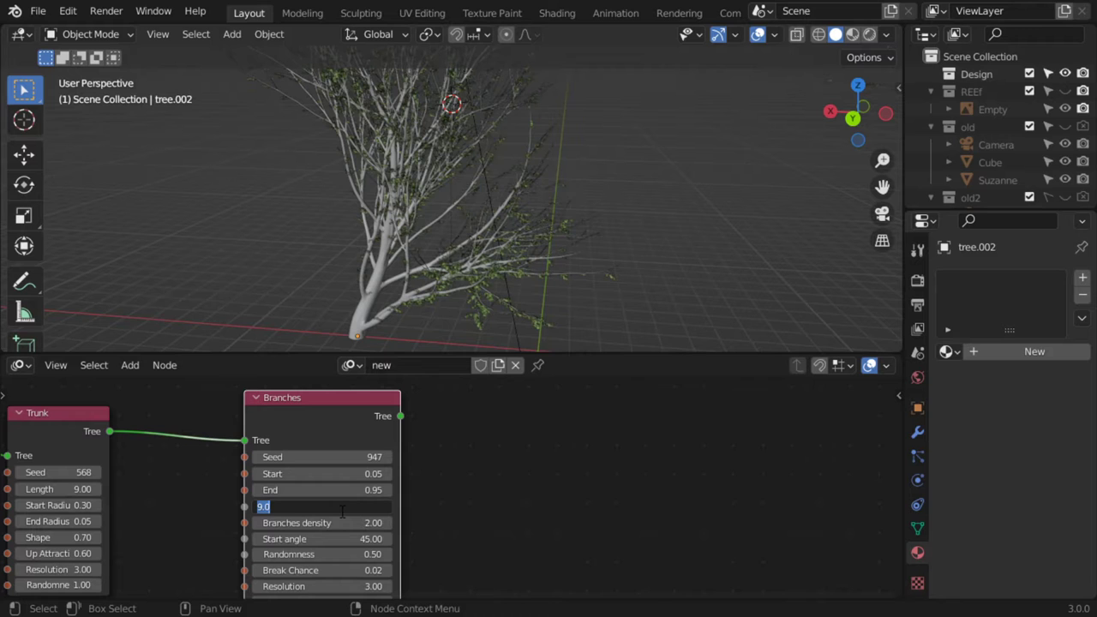
pyautogui.write('6')
pyautogui.press('Return')
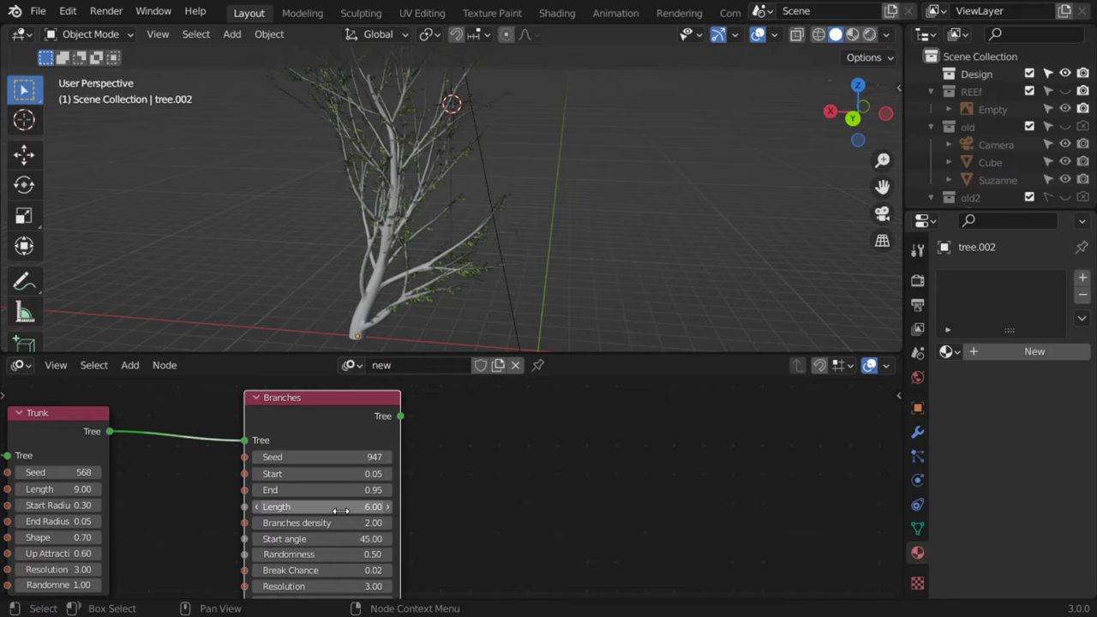
pyautogui.click(340, 508)
pyautogui.write('7')
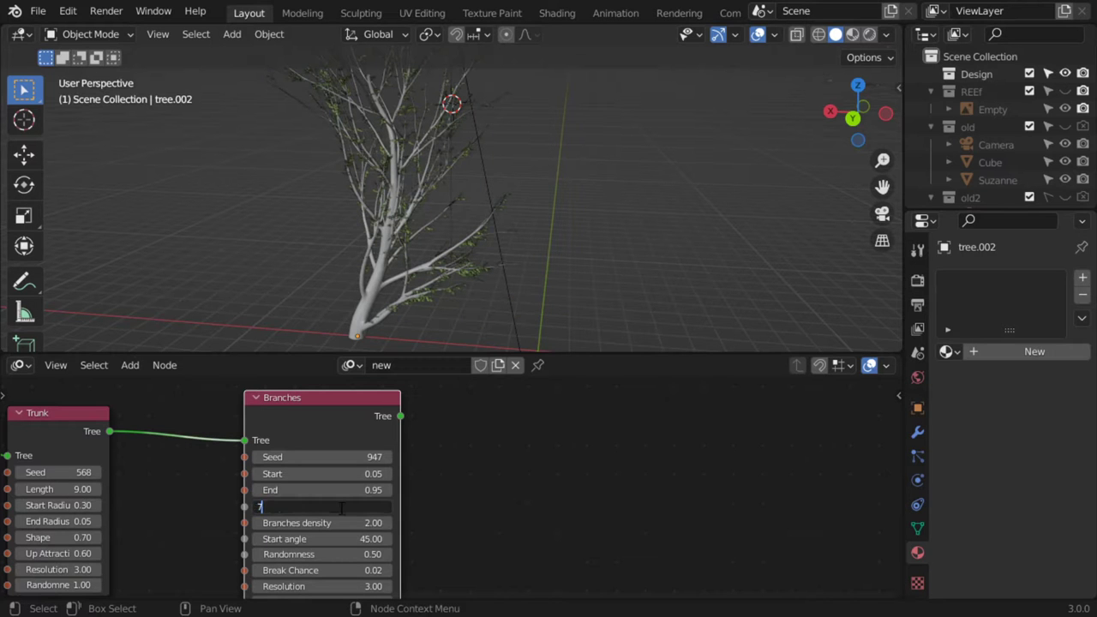
pyautogui.press('Return')
# Inspect the second tree's branches up close and bring the Tree Mesher node into view.
pyautogui.moveTo(413, 226)
pyautogui.mouseDown(button='middle')
pyautogui.moveTo(417, 302)
pyautogui.moveTo(482, 256)
pyautogui.moveTo(686, 247)
pyautogui.mouseUp(button='middle')
pyautogui.moveTo(482, 211)
pyautogui.keyDown('ctrl'); pyautogui.mouseDown(button='middle')
pyautogui.moveTo(530, 227)
pyautogui.moveTo(540, 177)
pyautogui.mouseUp(button='middle'); pyautogui.keyUp('ctrl')
pyautogui.keyDown('ctrl'); pyautogui.moveTo(534, 237); pyautogui.dragTo(536, 166, button='middle'); pyautogui.keyUp('ctrl')
pyautogui.moveTo(437, 444); pyautogui.dragTo(679, 455, button='middle')
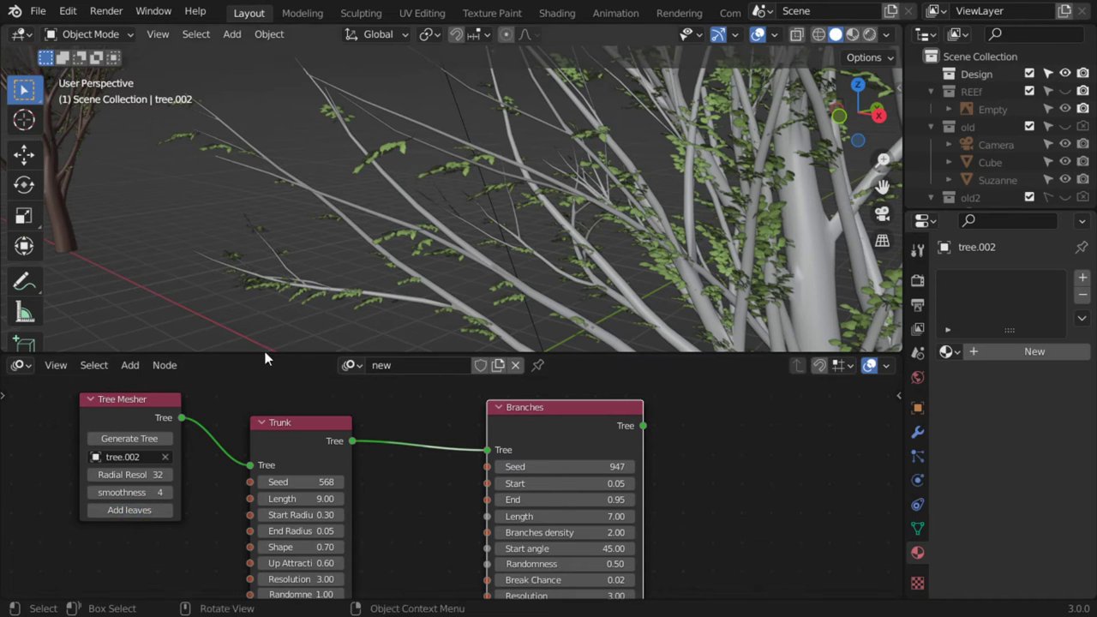
pyautogui.moveTo(312, 239); pyautogui.dragTo(317, 311, button='middle')
pyautogui.moveTo(395, 529)
pyautogui.mouseDown(button='middle')
pyautogui.moveTo(367, 452)
pyautogui.moveTo(358, 502)
pyautogui.moveTo(294, 437)
pyautogui.moveTo(315, 504)
pyautogui.mouseUp(button='middle')
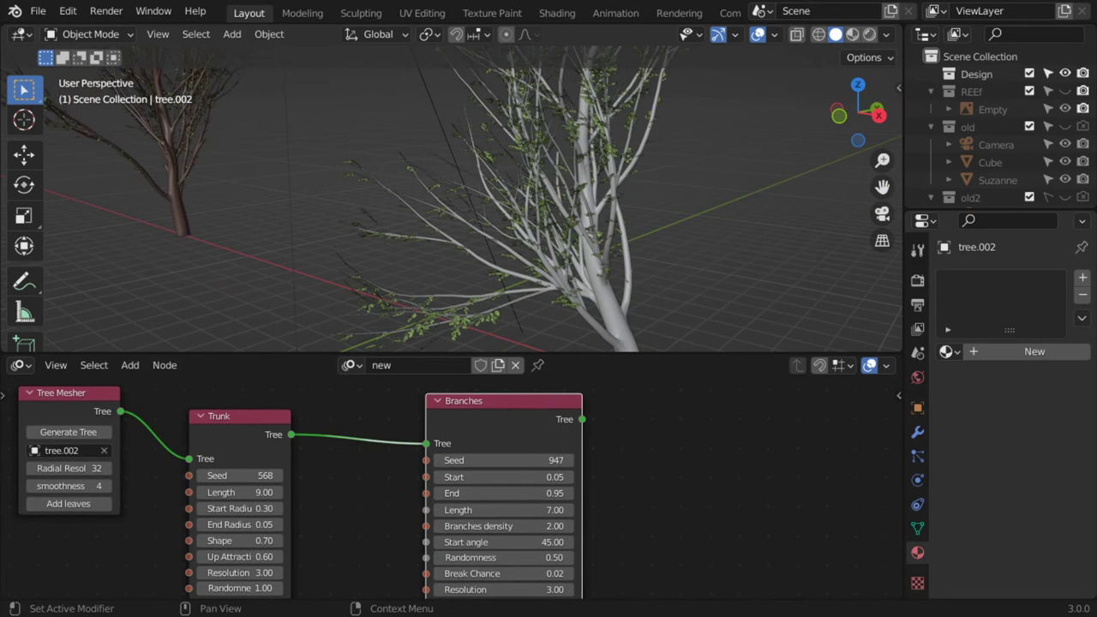